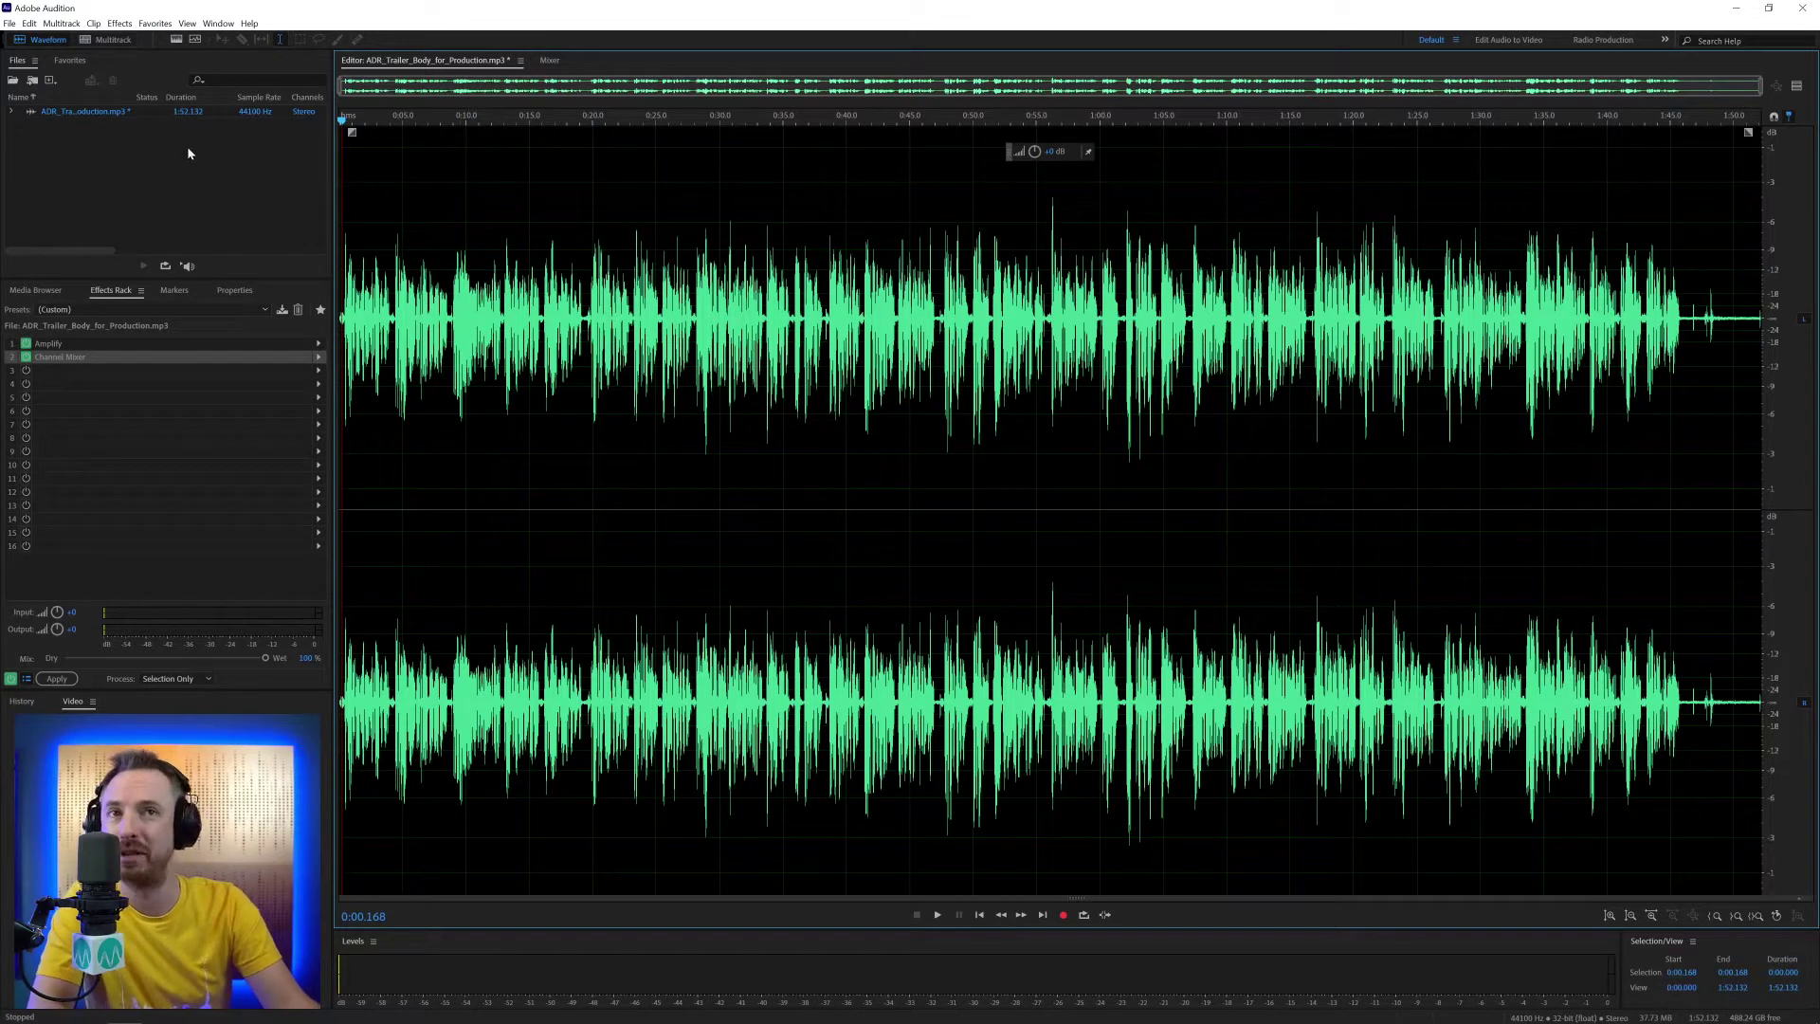
- On the Data preferences page, raise the delete/cut boundary crossfade from 2 ms to 40 ms
left_click(30, 25)
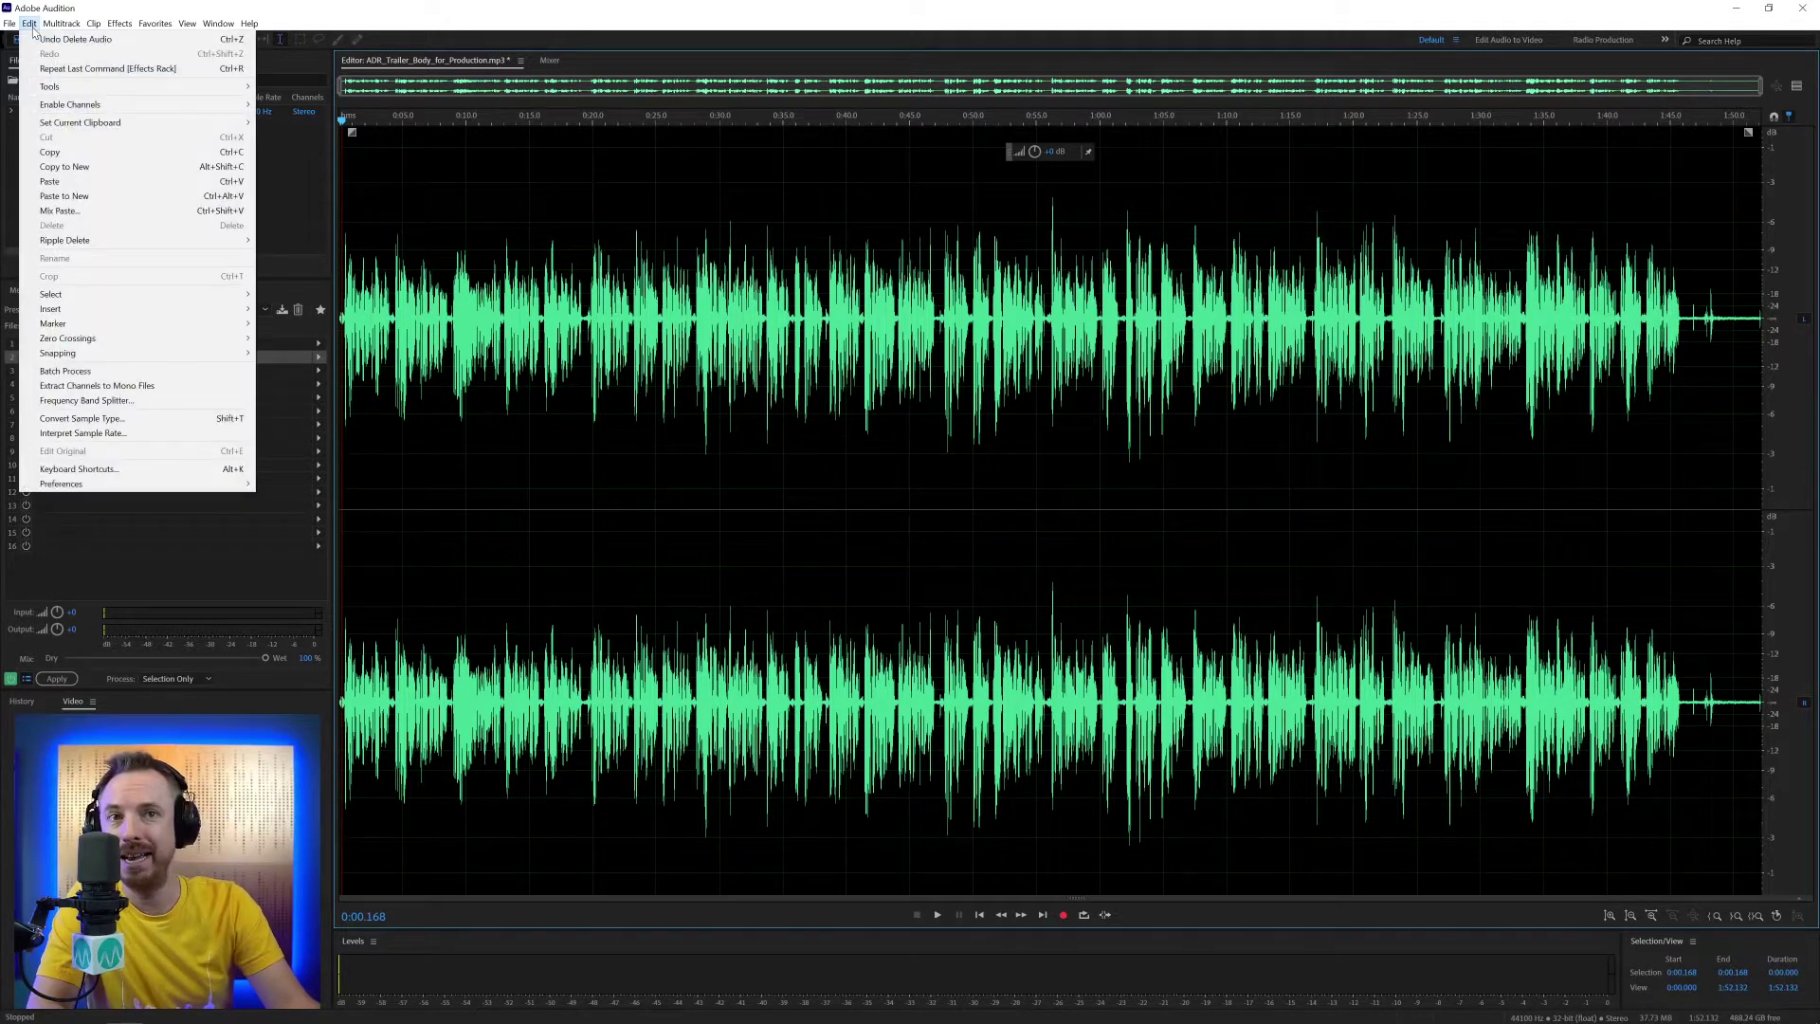
mouse_move(102, 494)
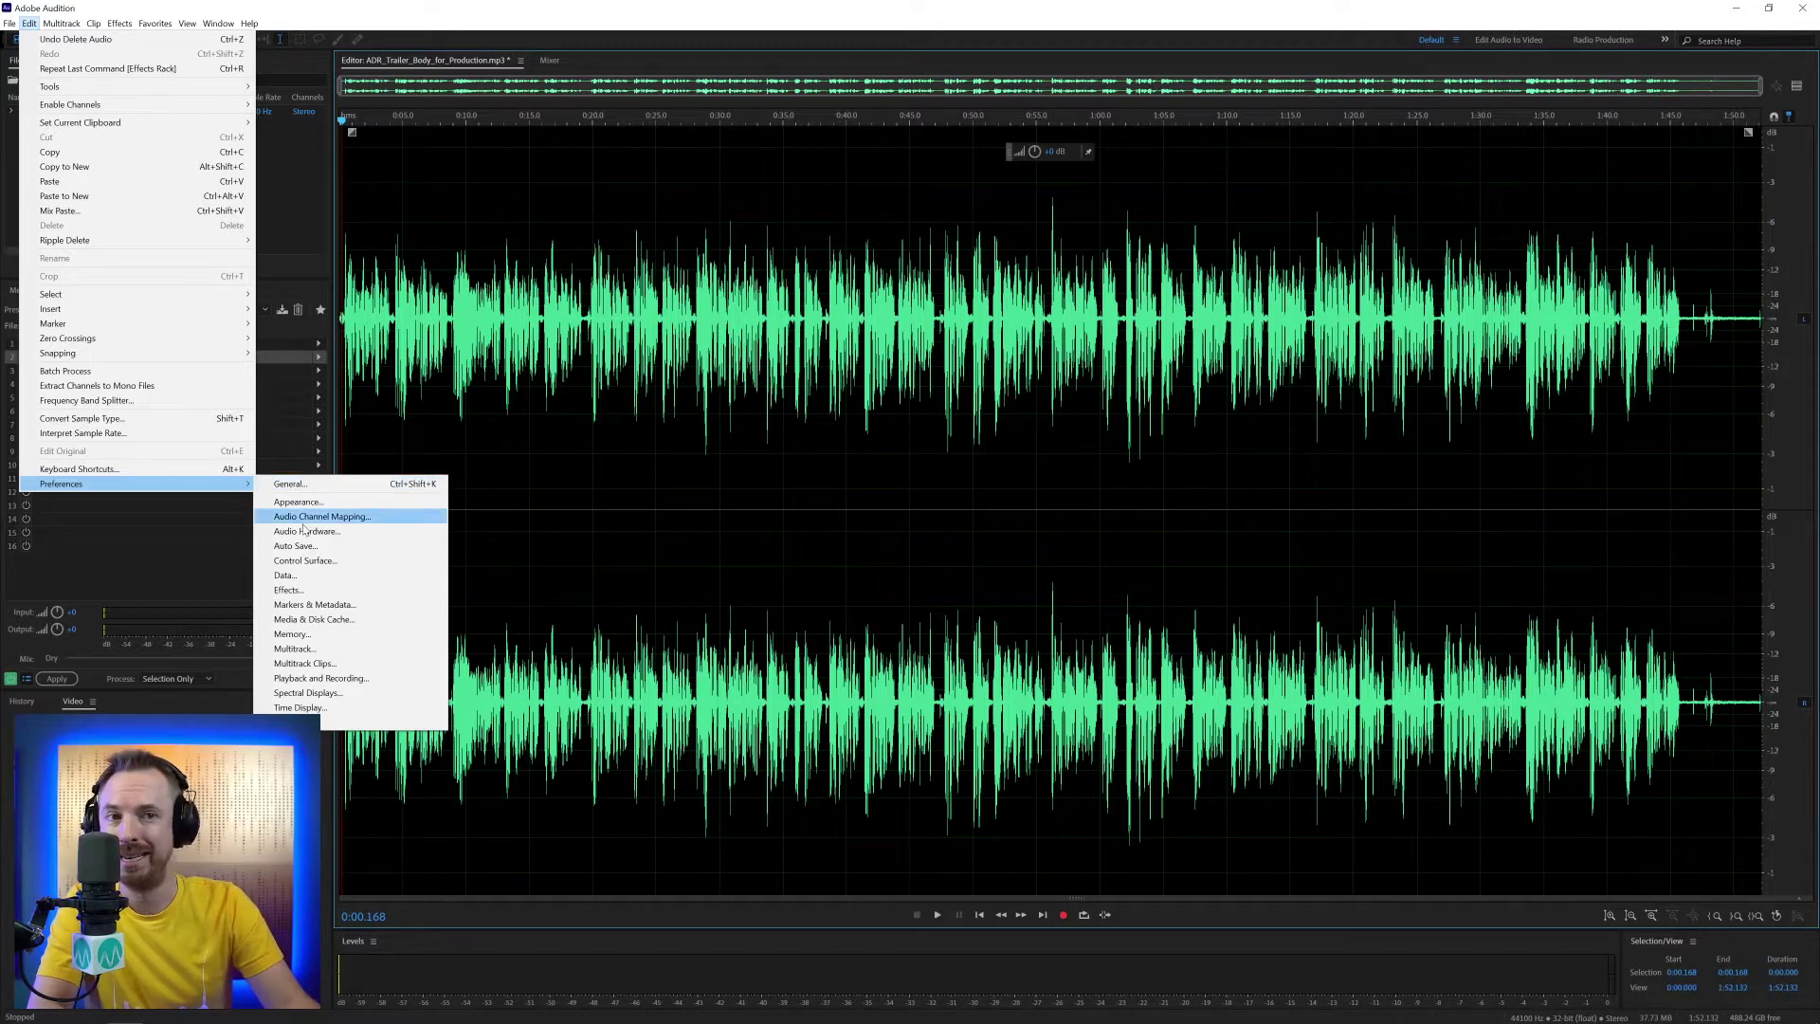
left_click(284, 575)
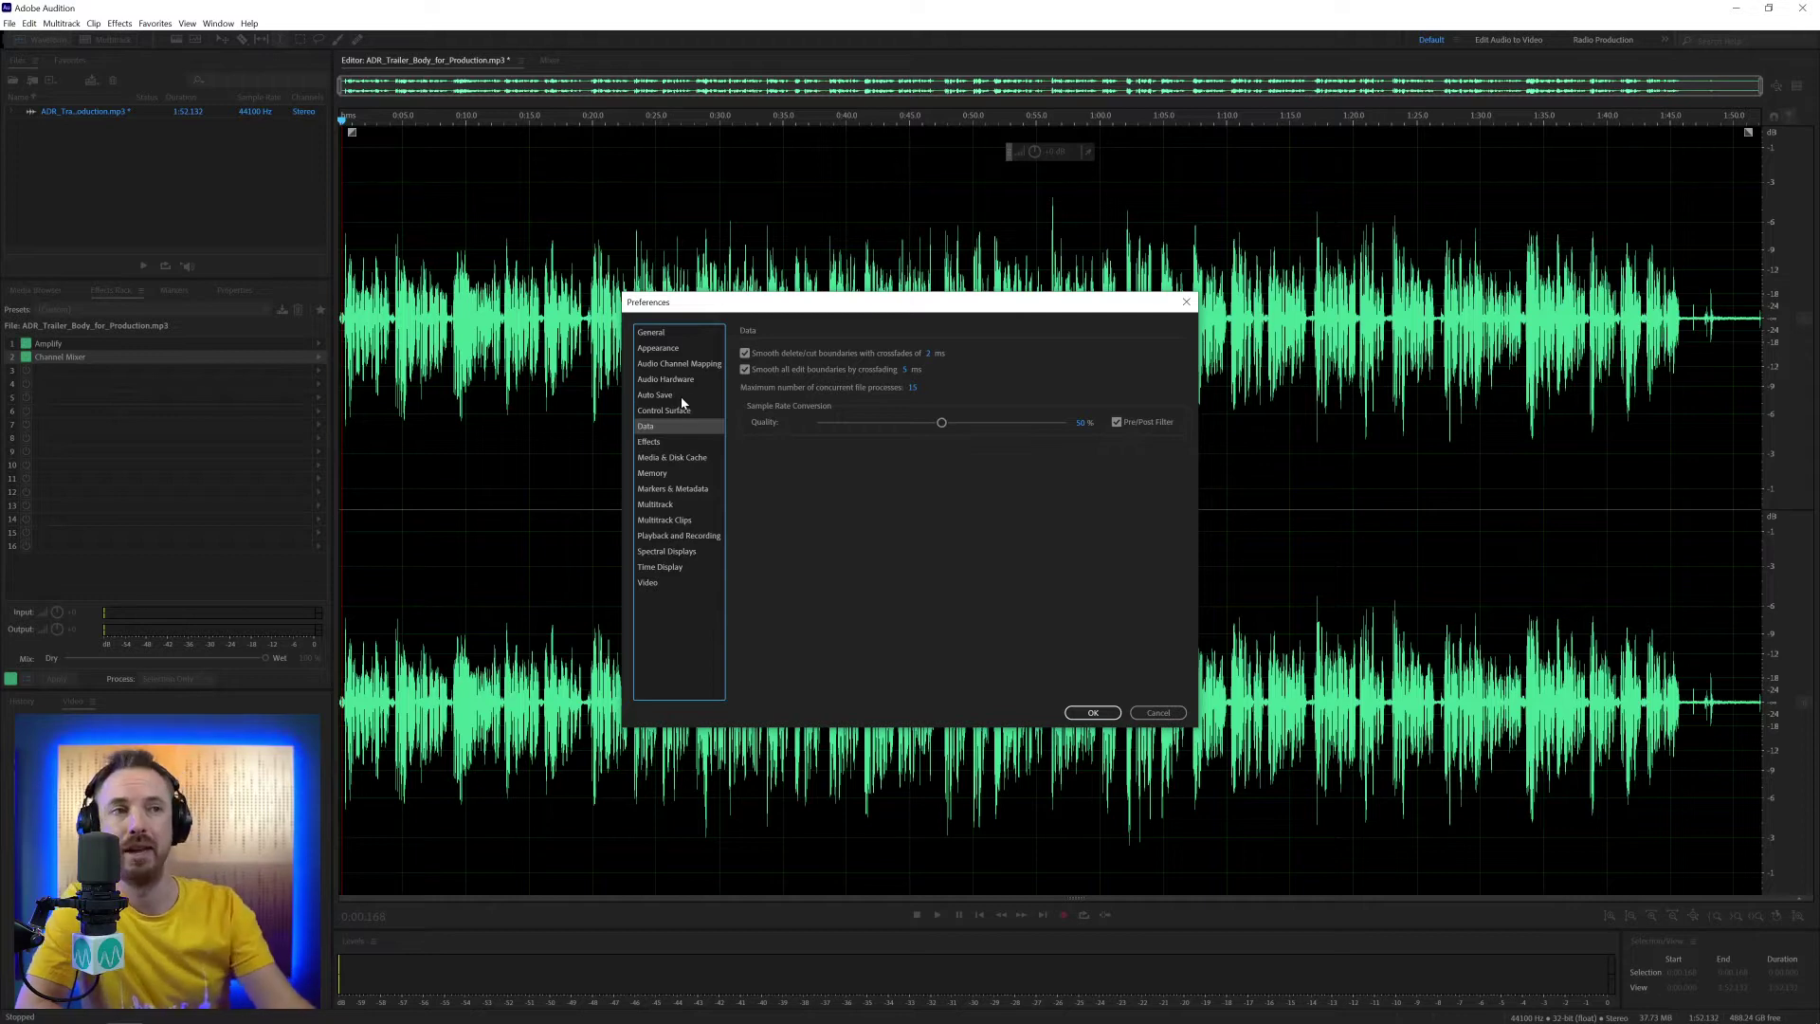
left_click_drag(929, 353, 1177, 347)
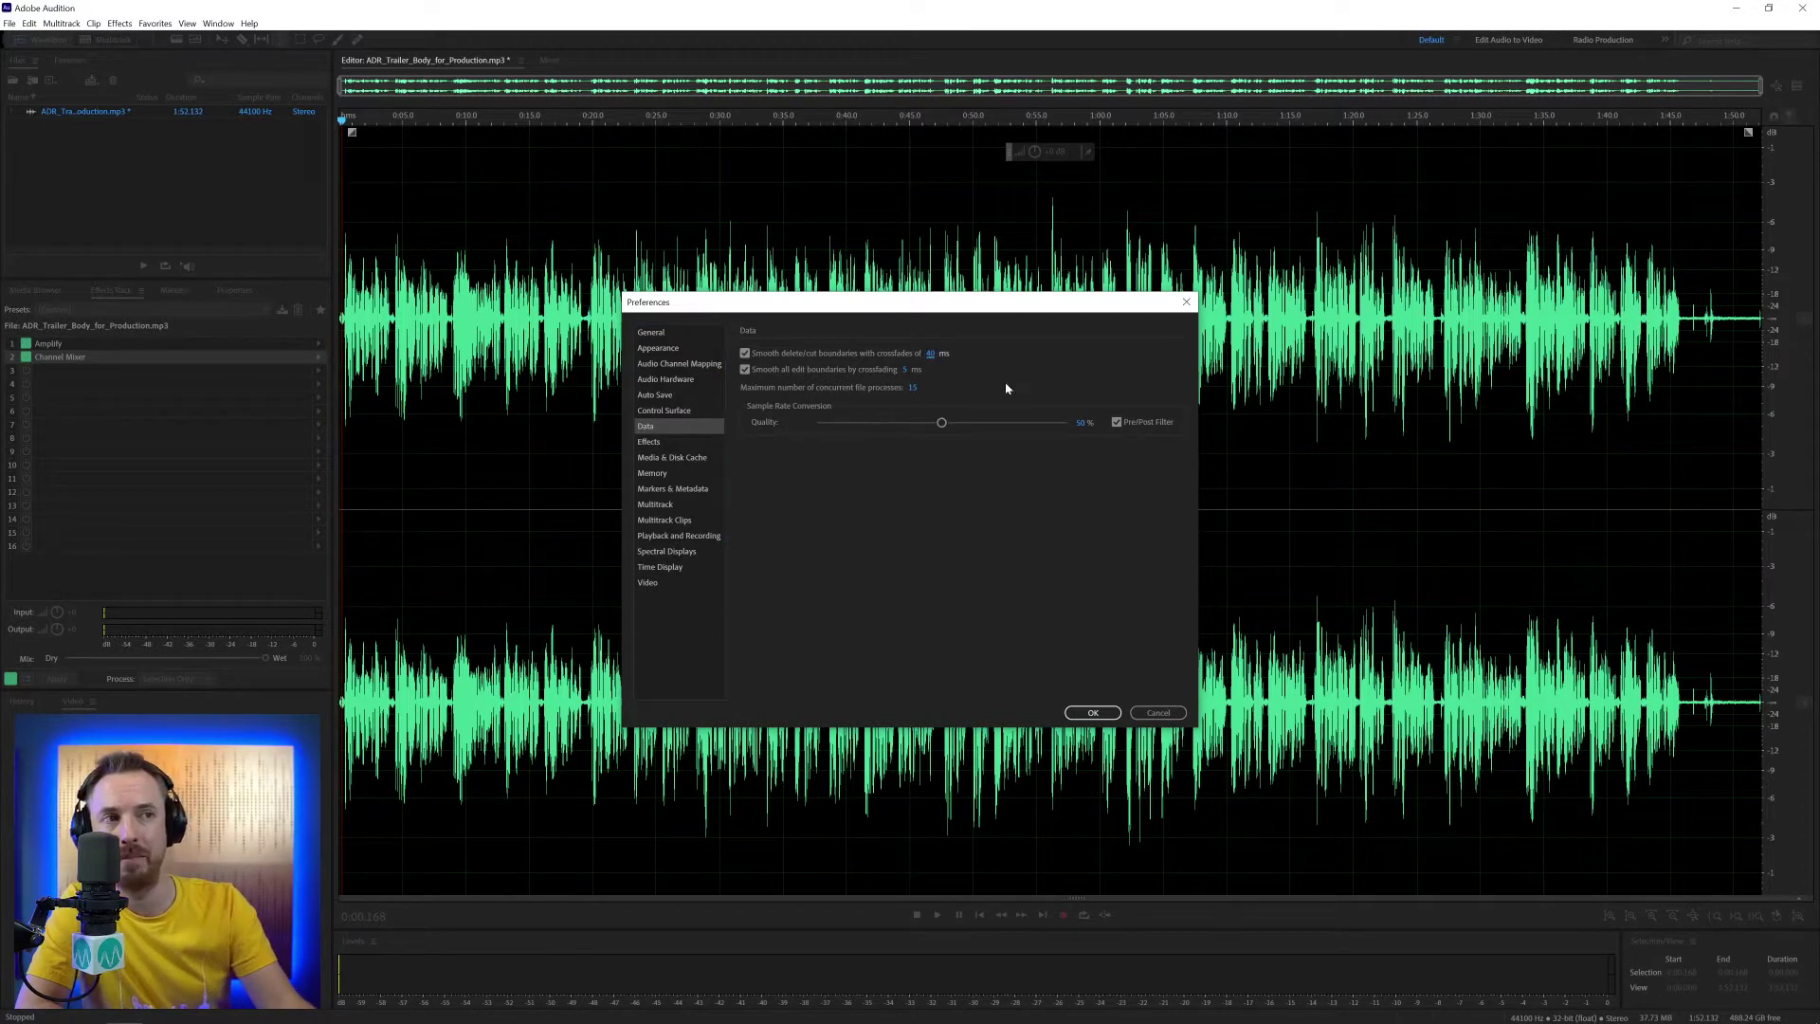
- Confirm the 40 ms crossfade, then delete the audio from 0:17.887 to 0:19.260
left_click(1084, 710)
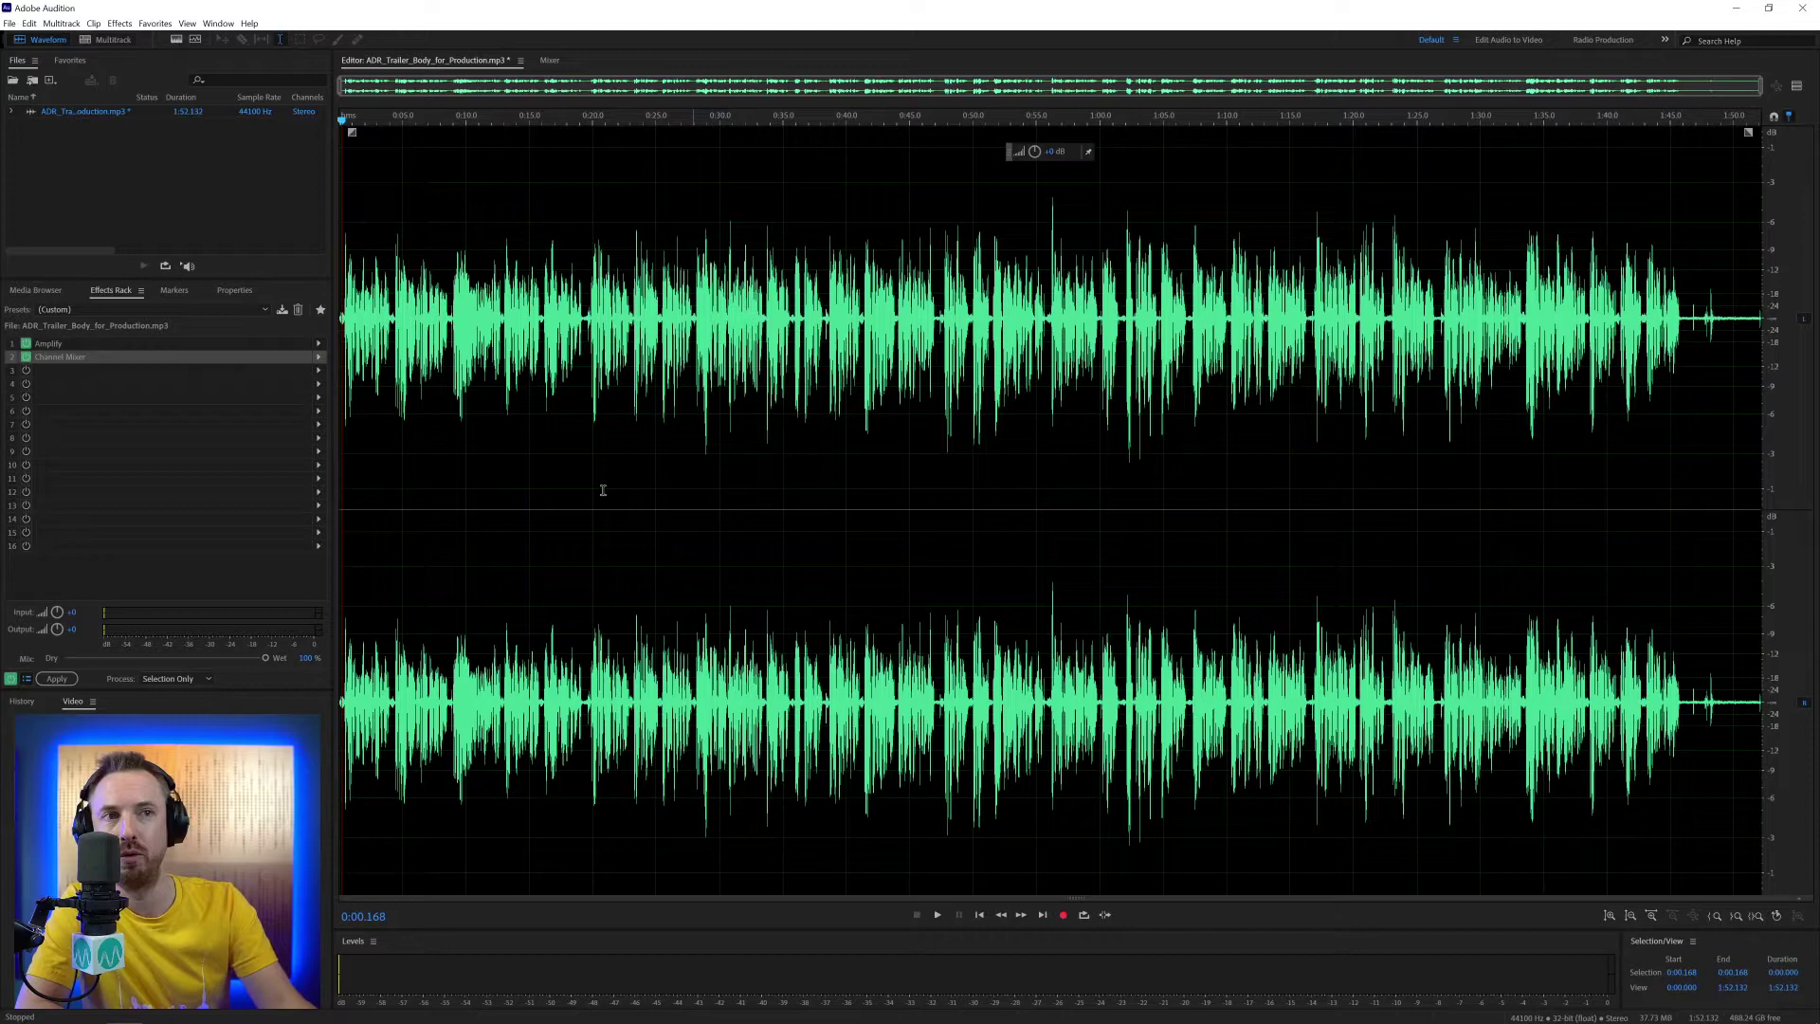
scroll(542, 382, "up", 5)
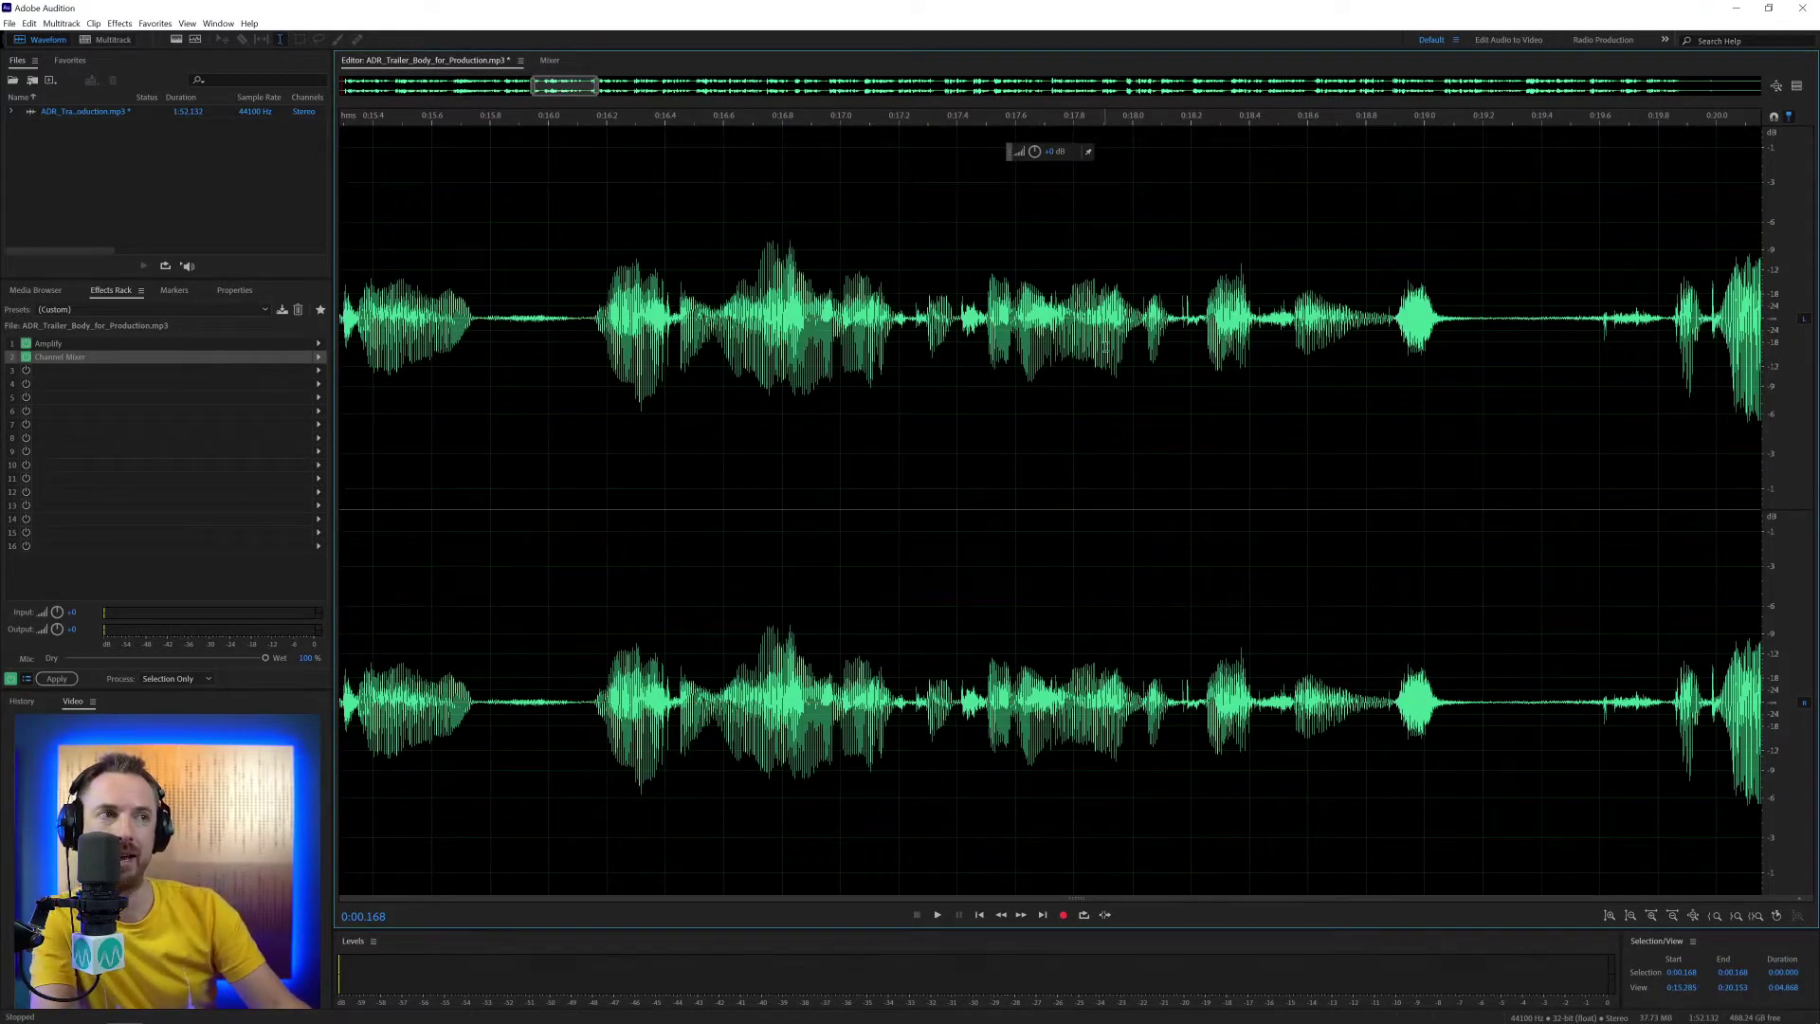
left_click(1100, 343)
left_click_drag(1101, 344, 1502, 357)
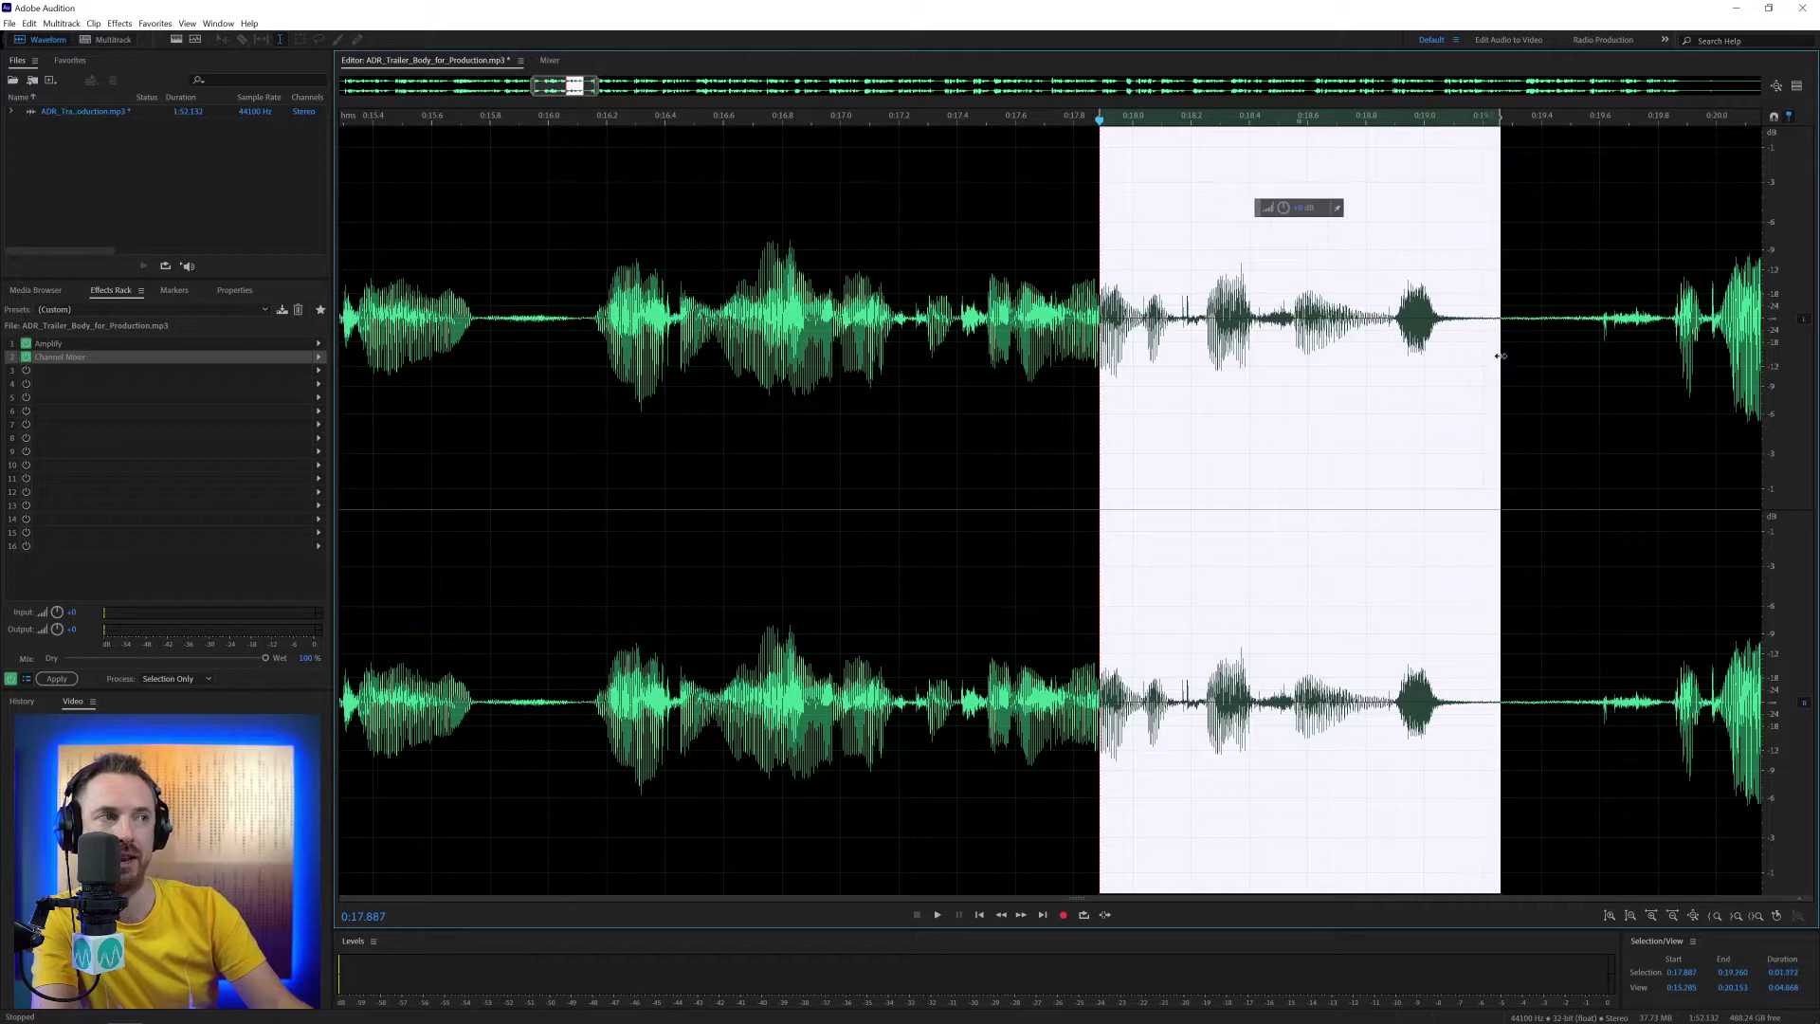
key("Delete")
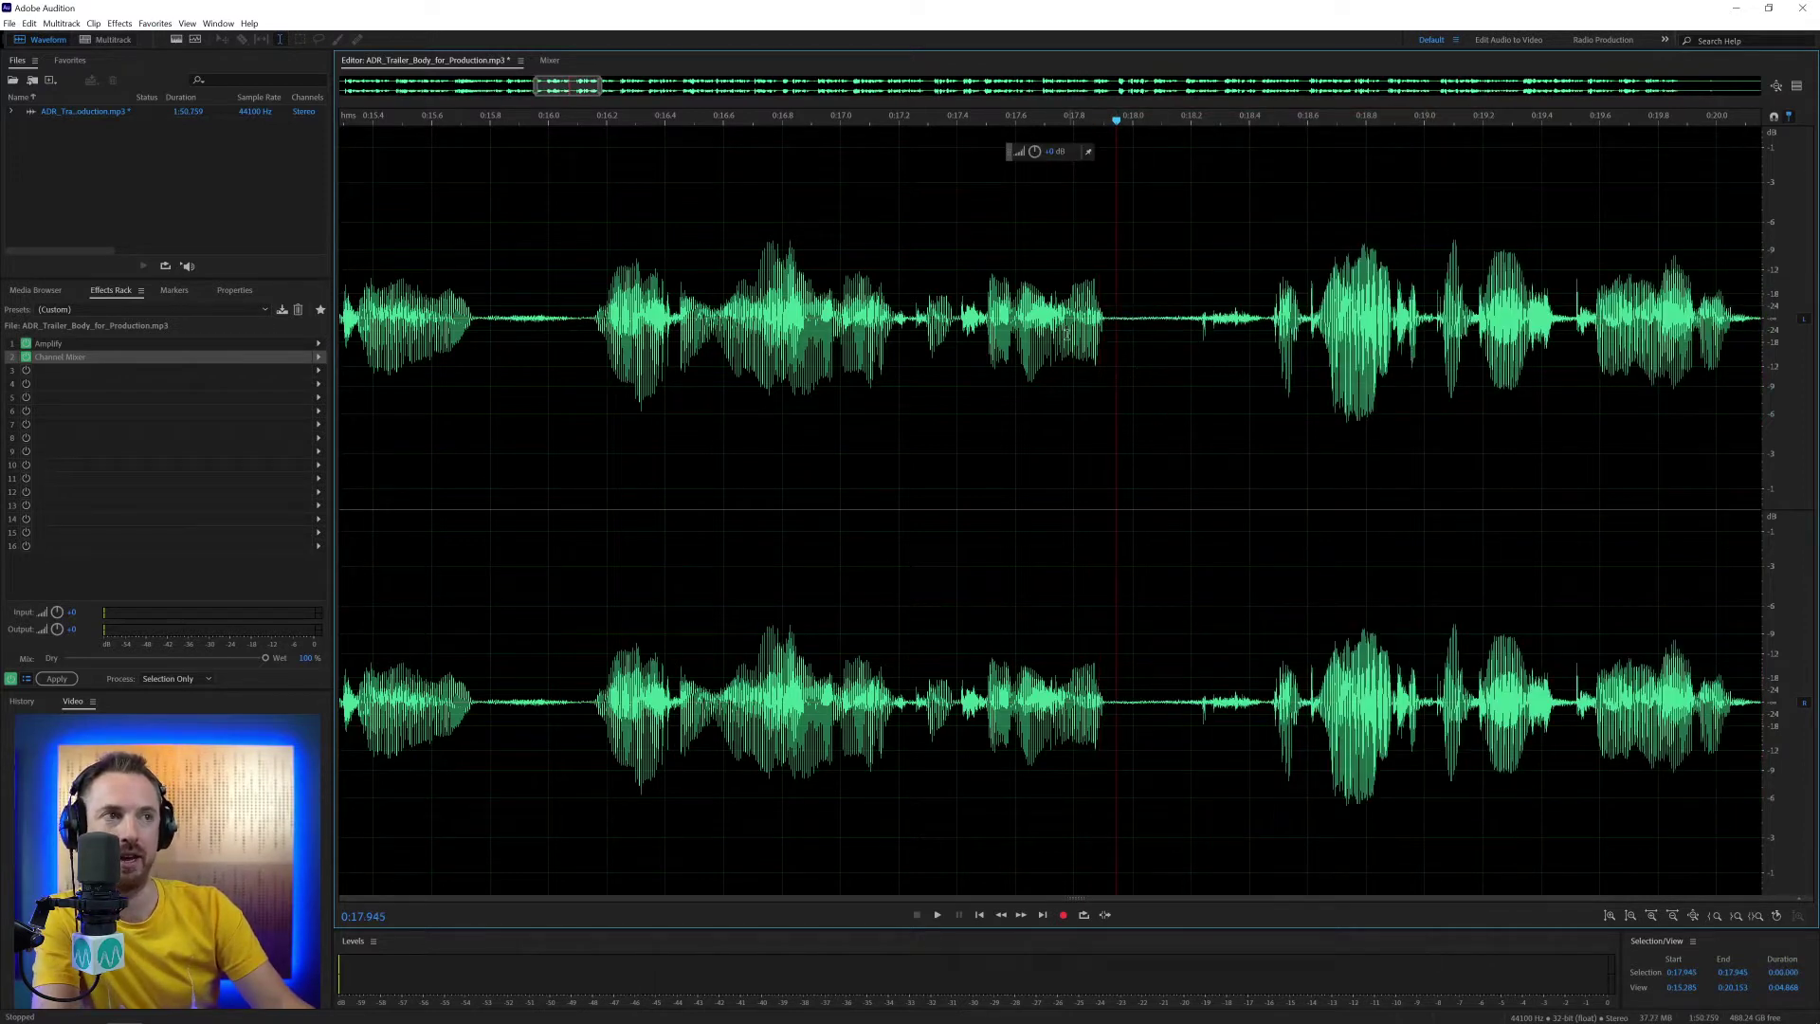
- Play back from 0:16.202 across the cut to hear the join
left_click(1075, 334)
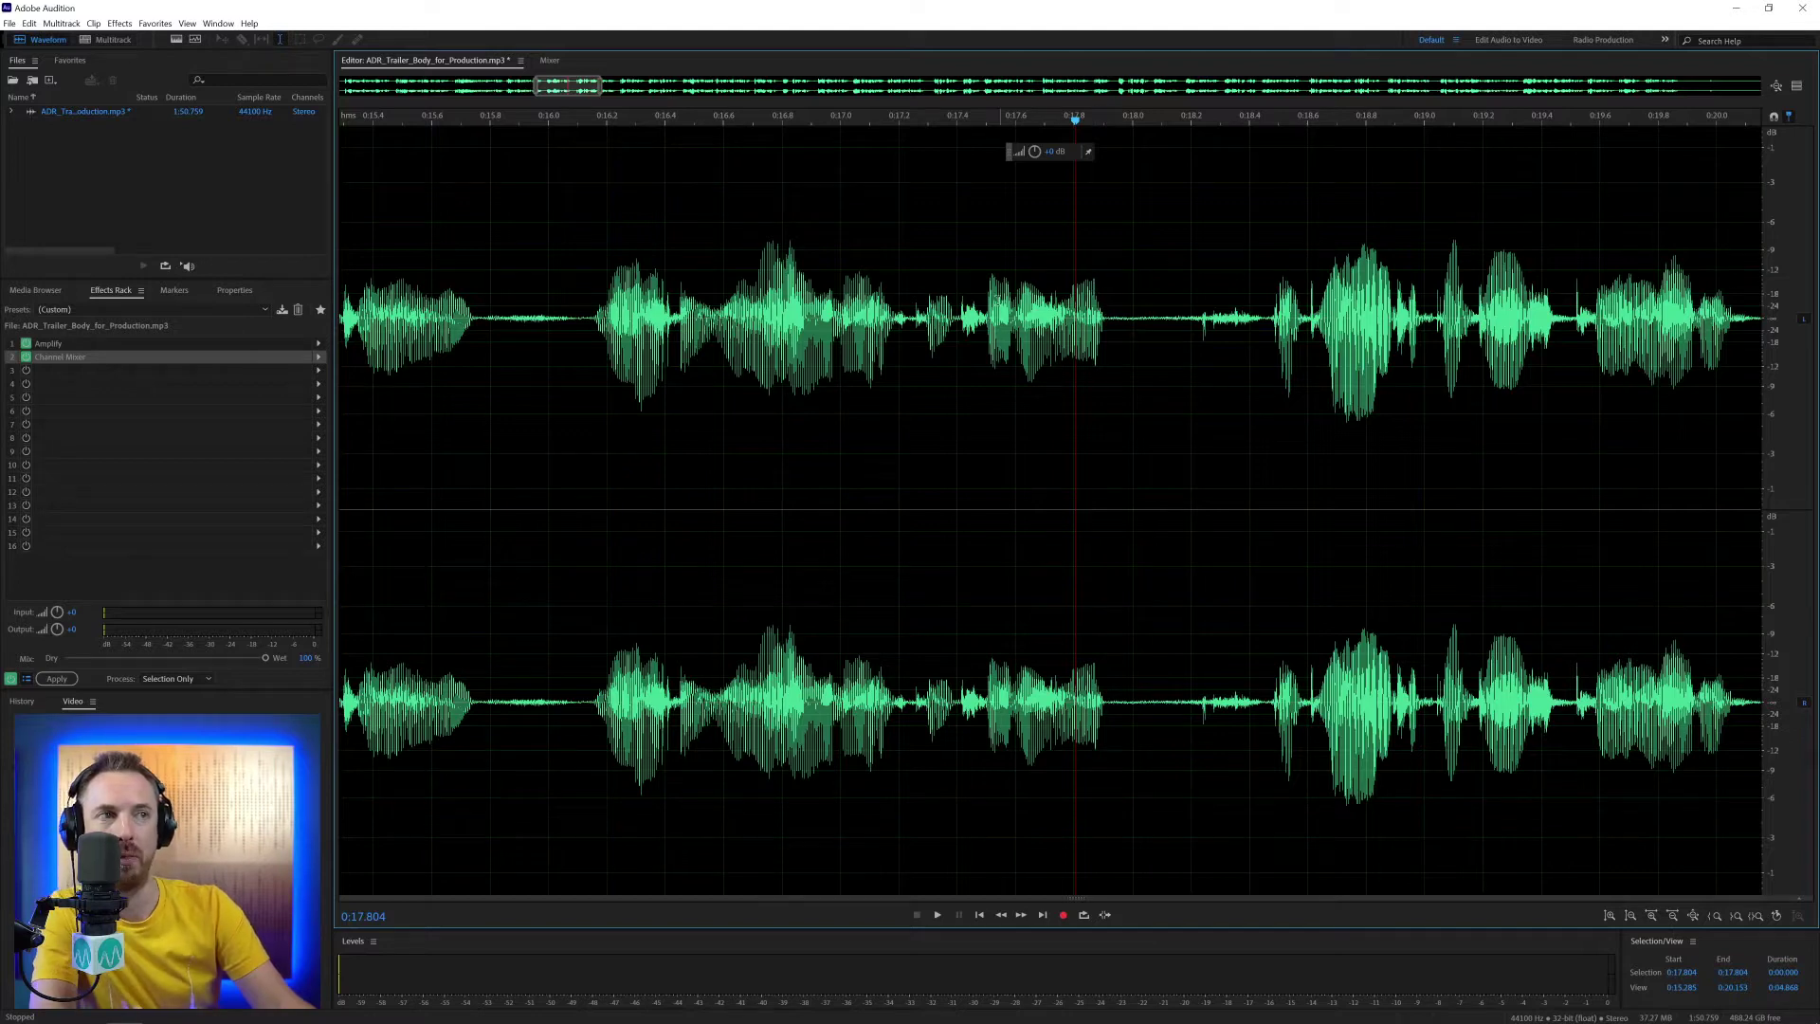
left_click(606, 302)
key("space")
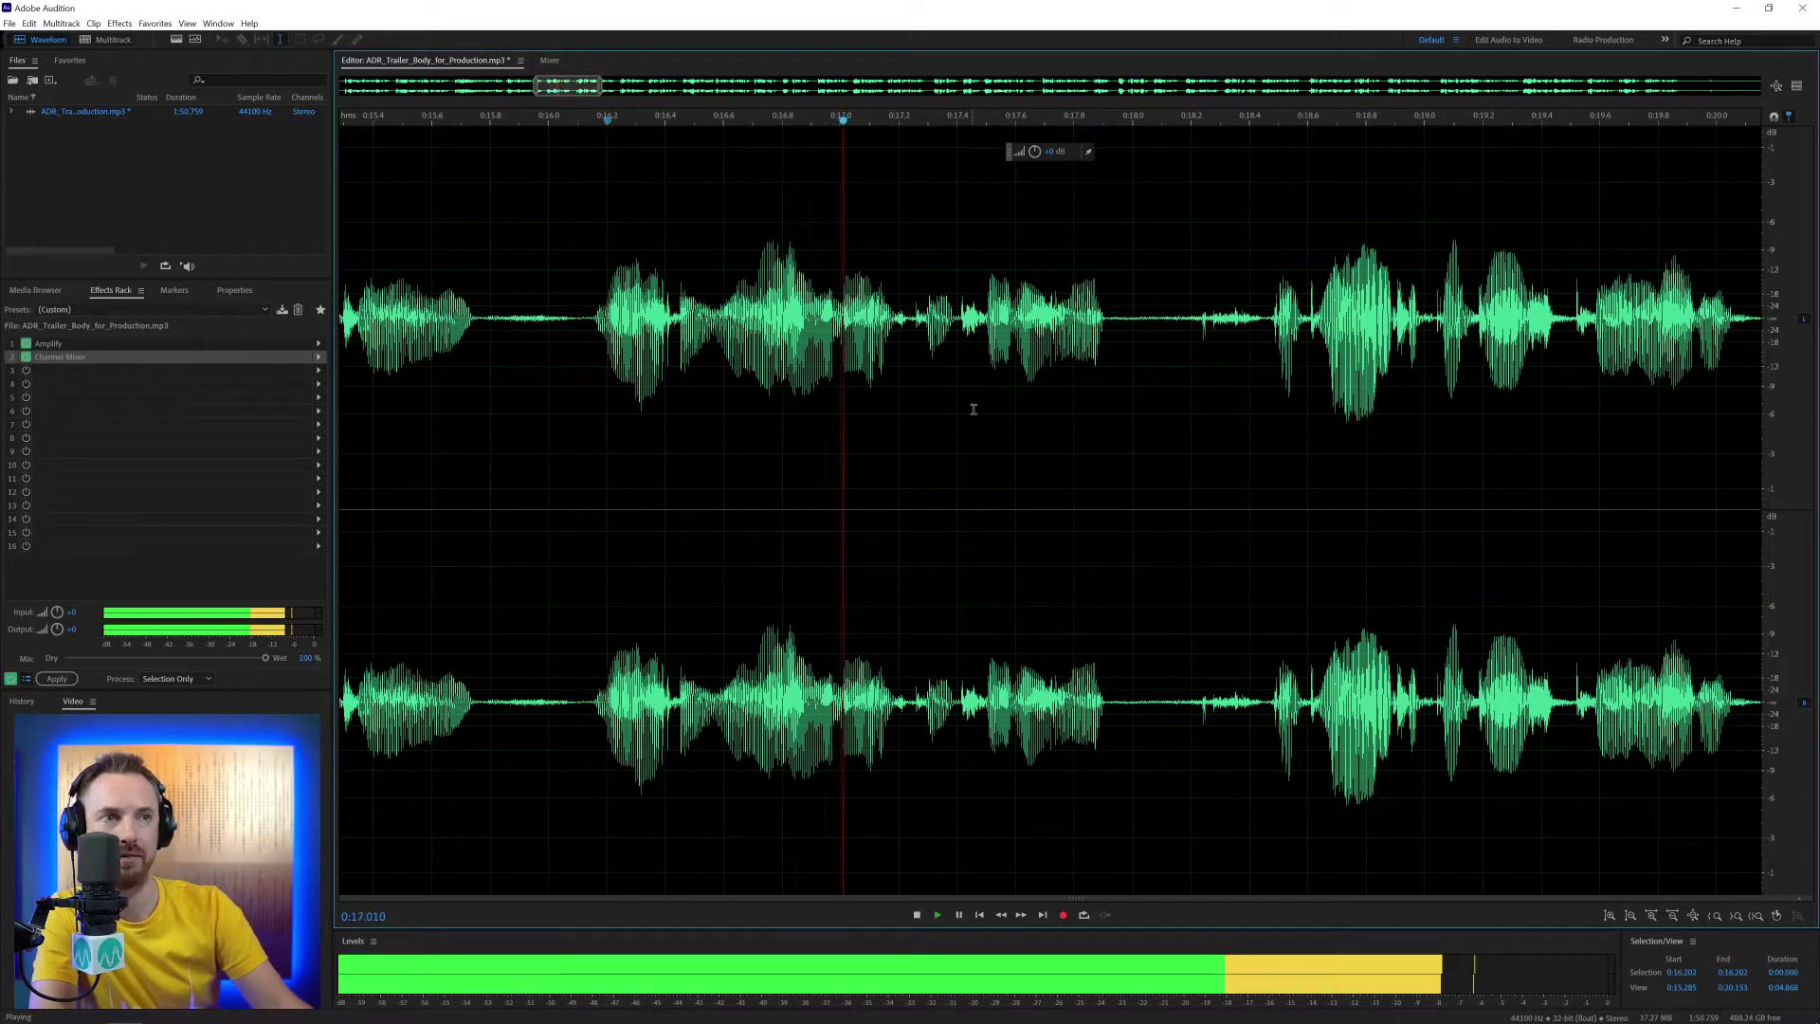
key("space")
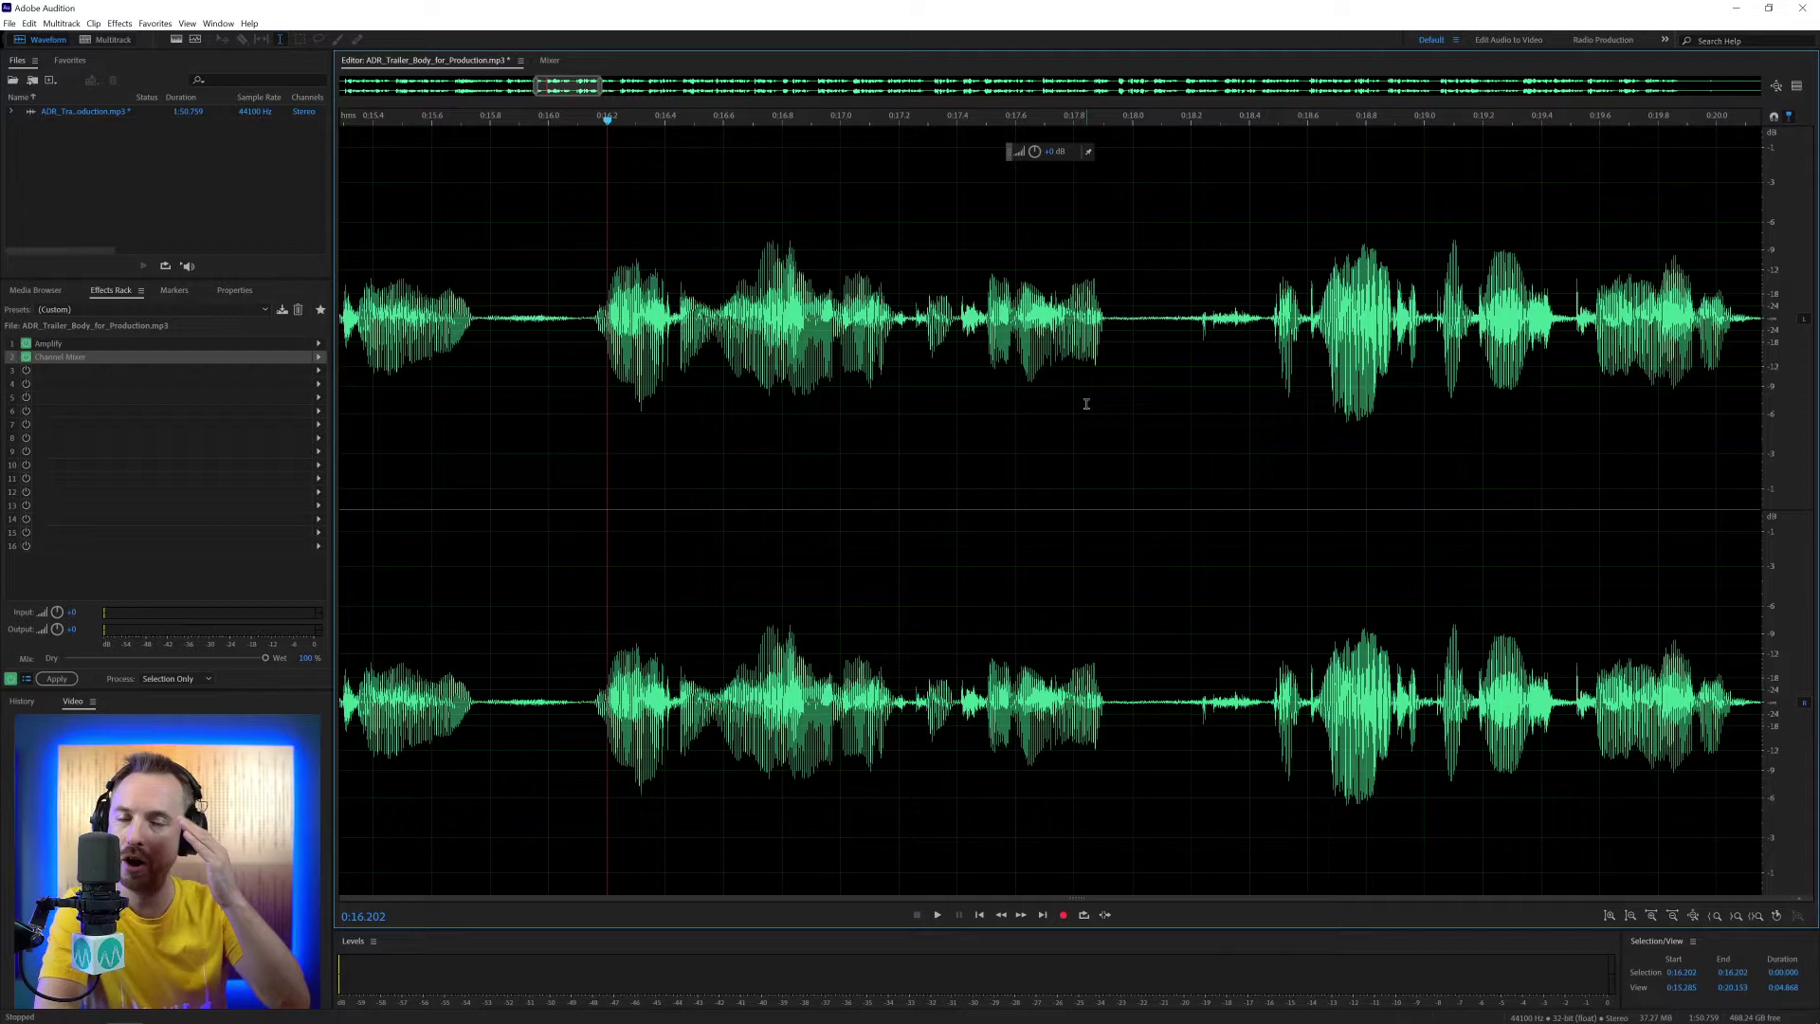
- Restore the removed audio and set the delete/cut crossfade to 0 ms in Data preferences
left_click(1098, 392)
key("ctrl+v")
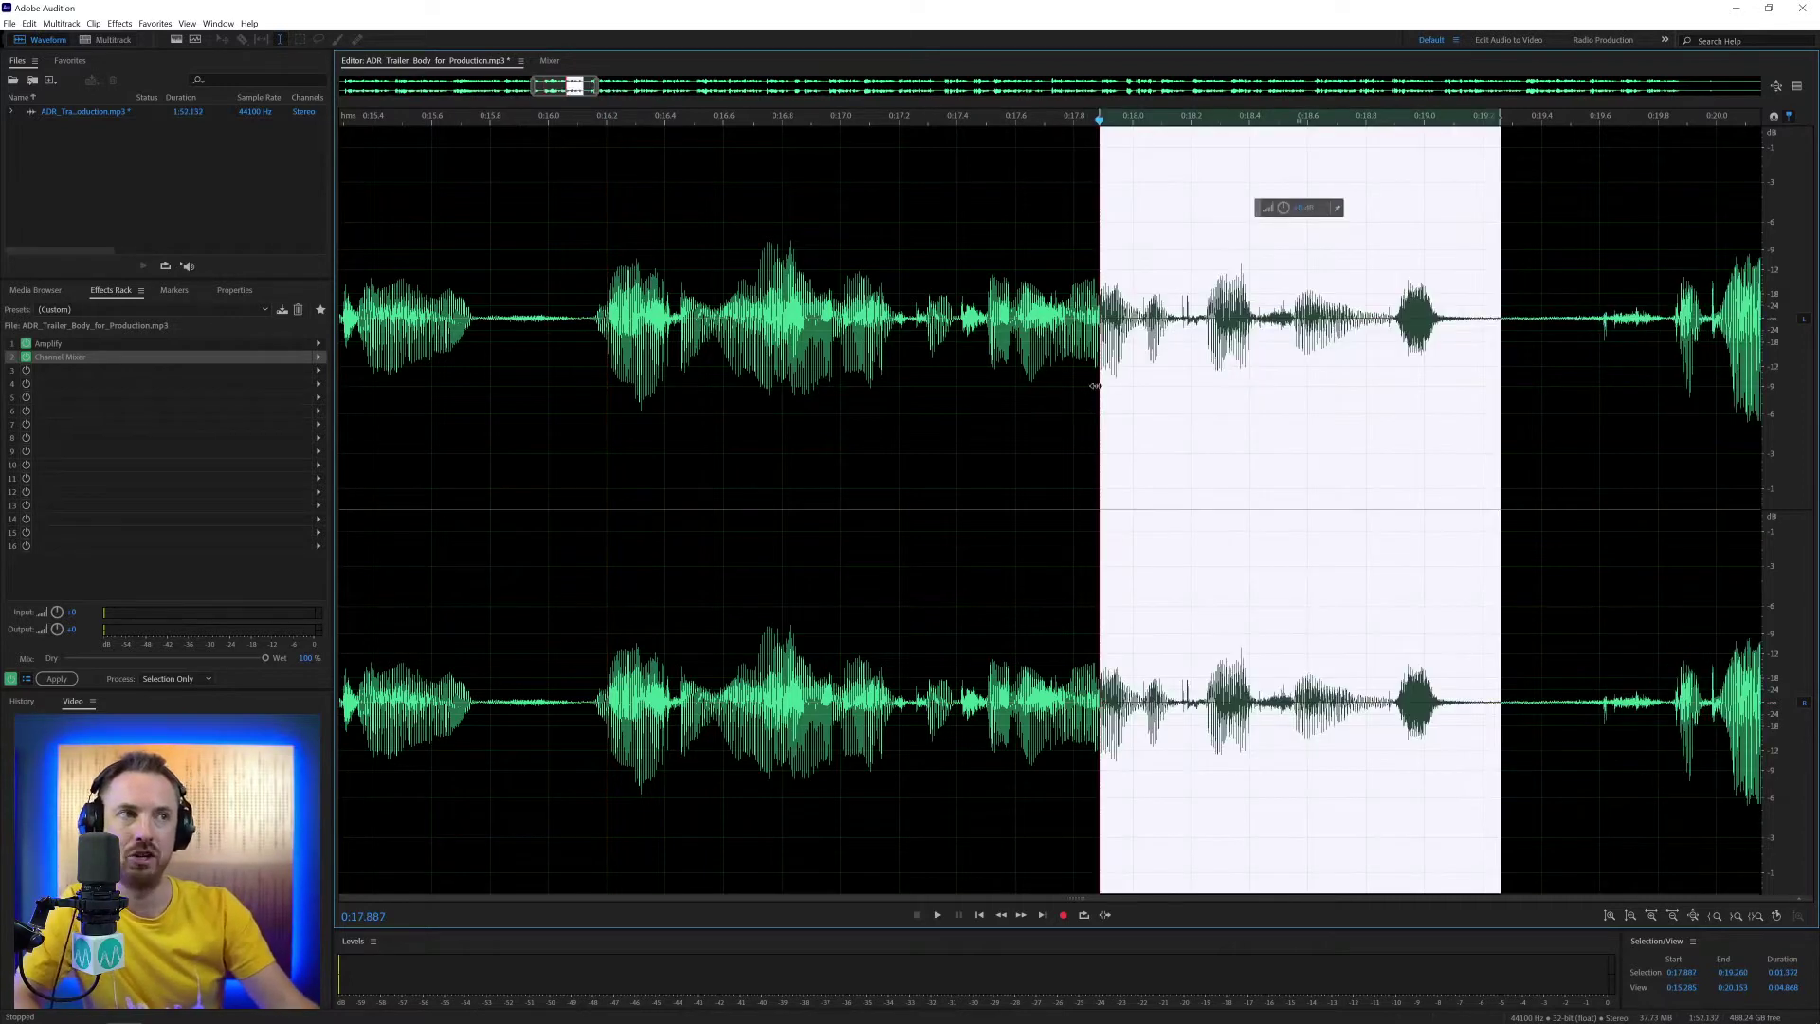
key("ctrl+k")
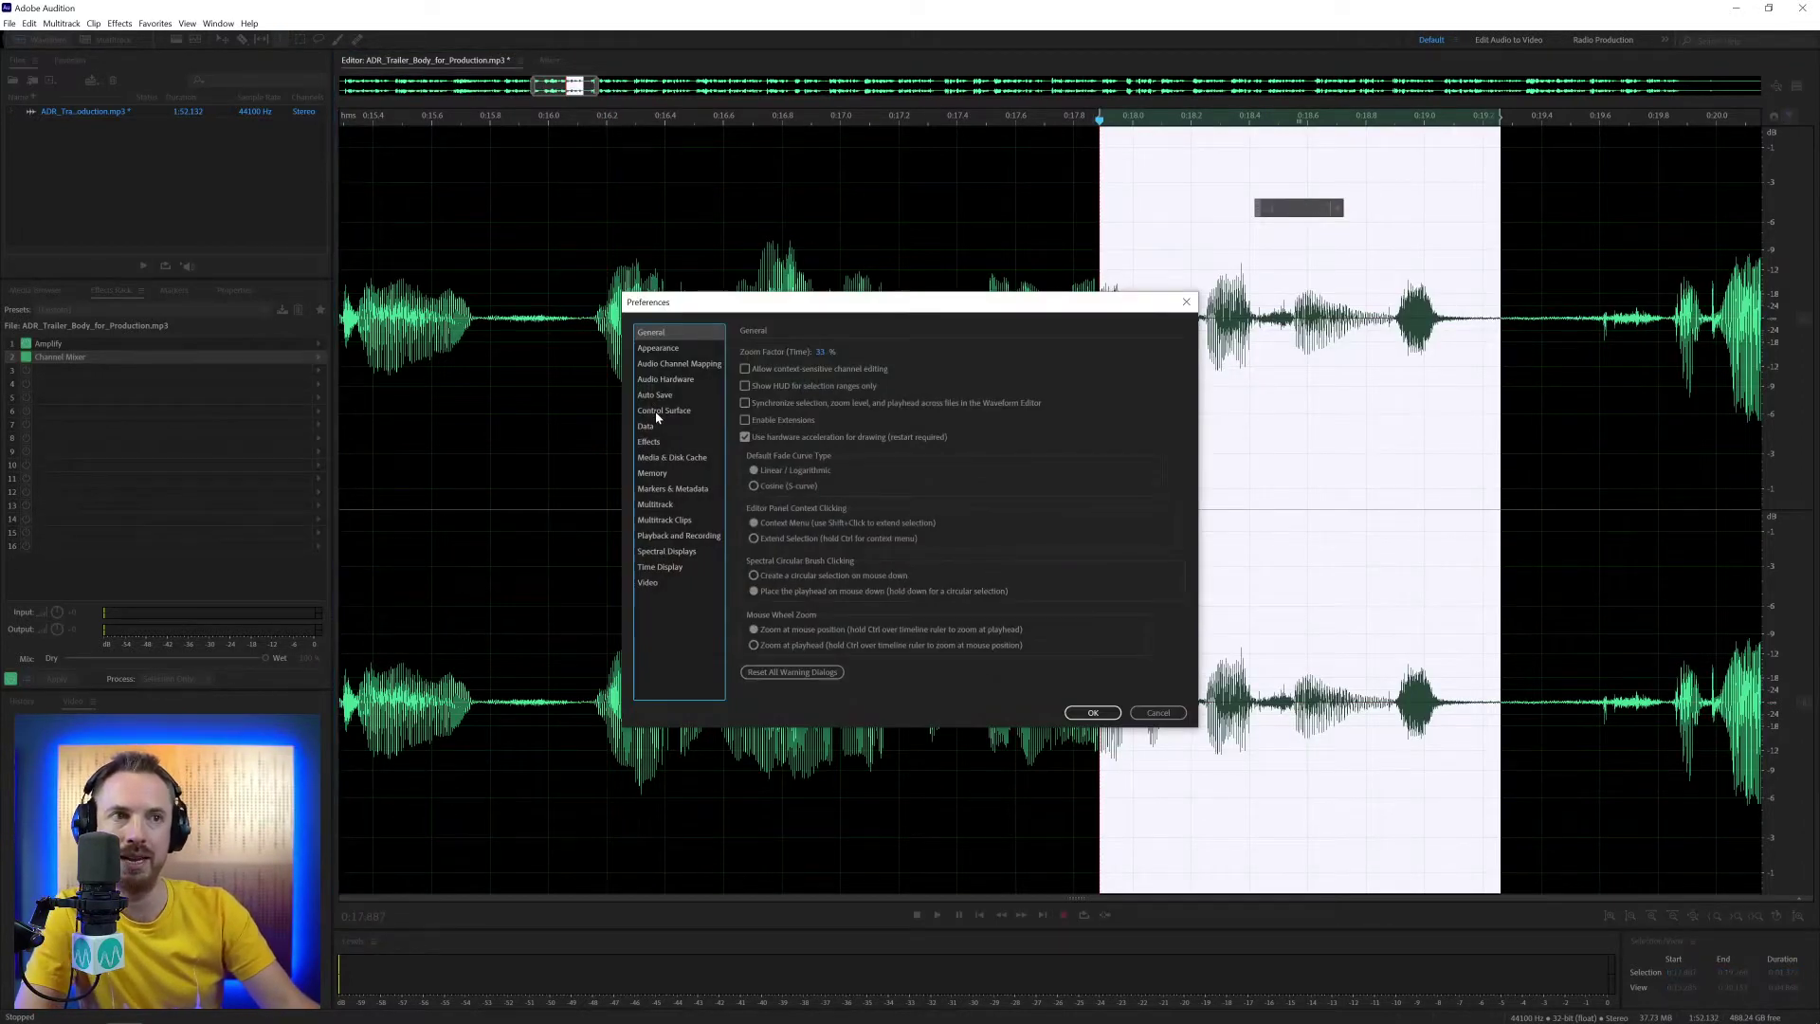
left_click(656, 423)
left_click(931, 353)
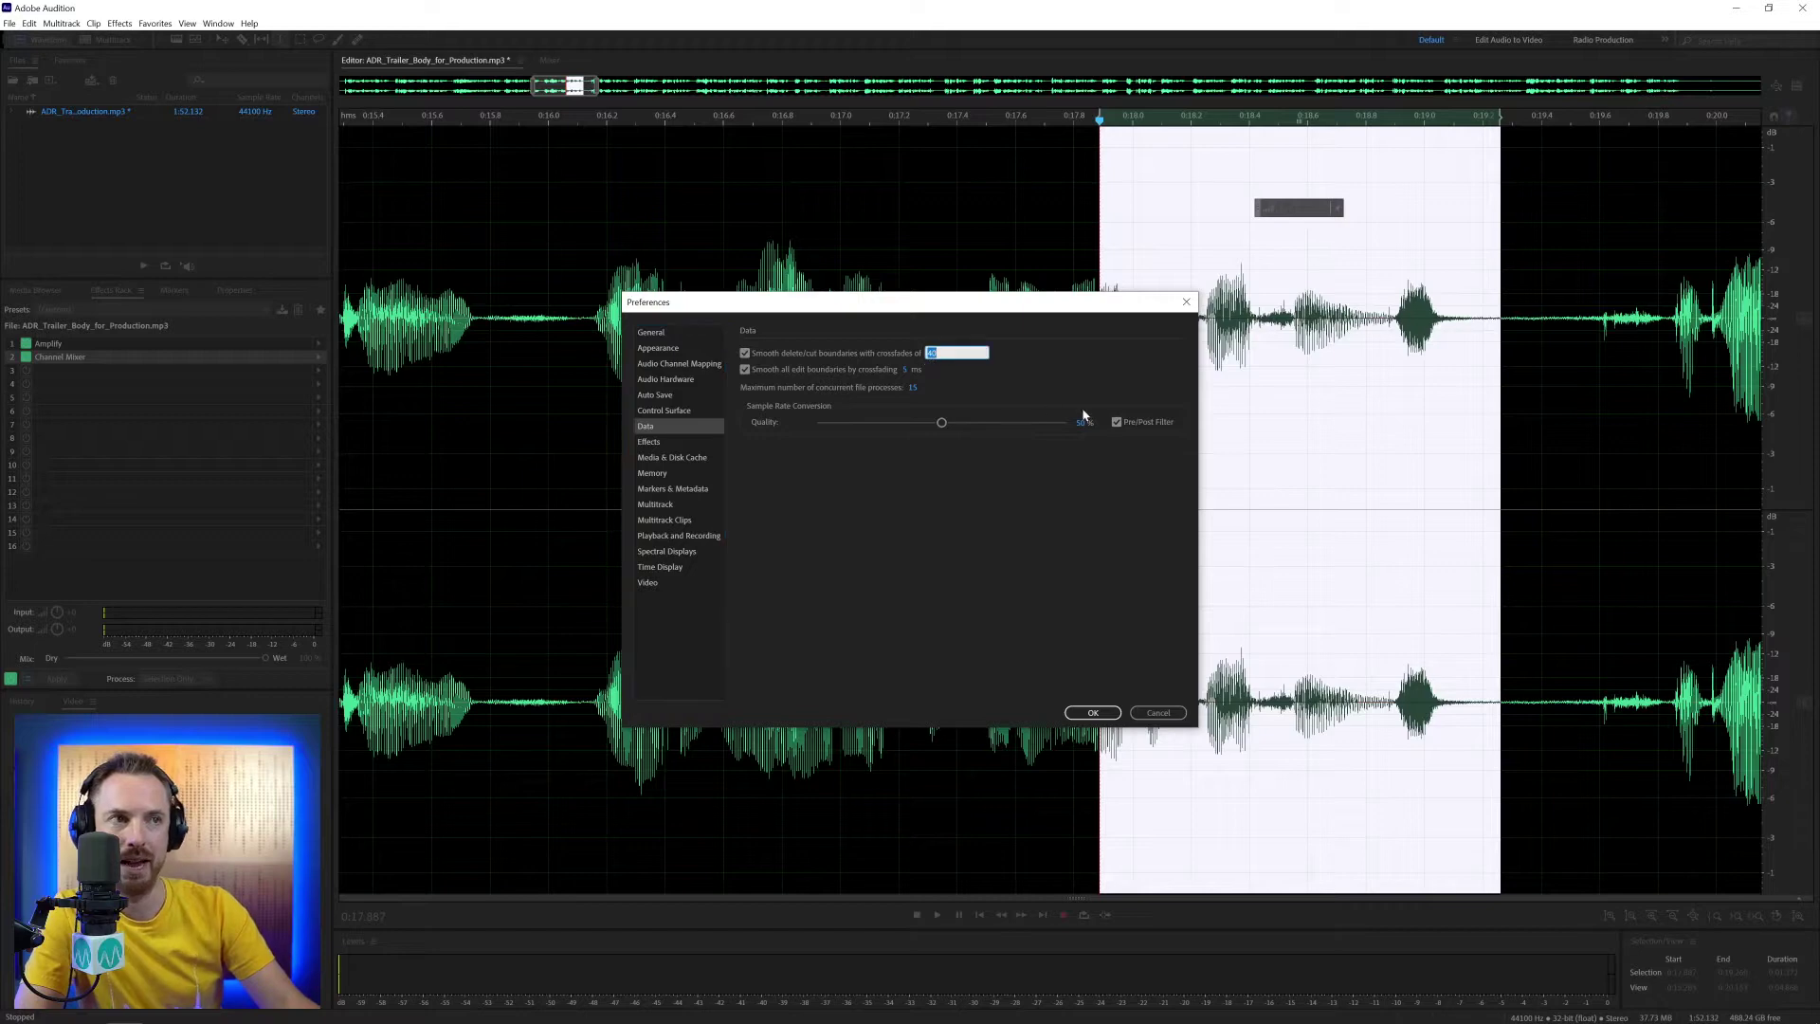
type("0")
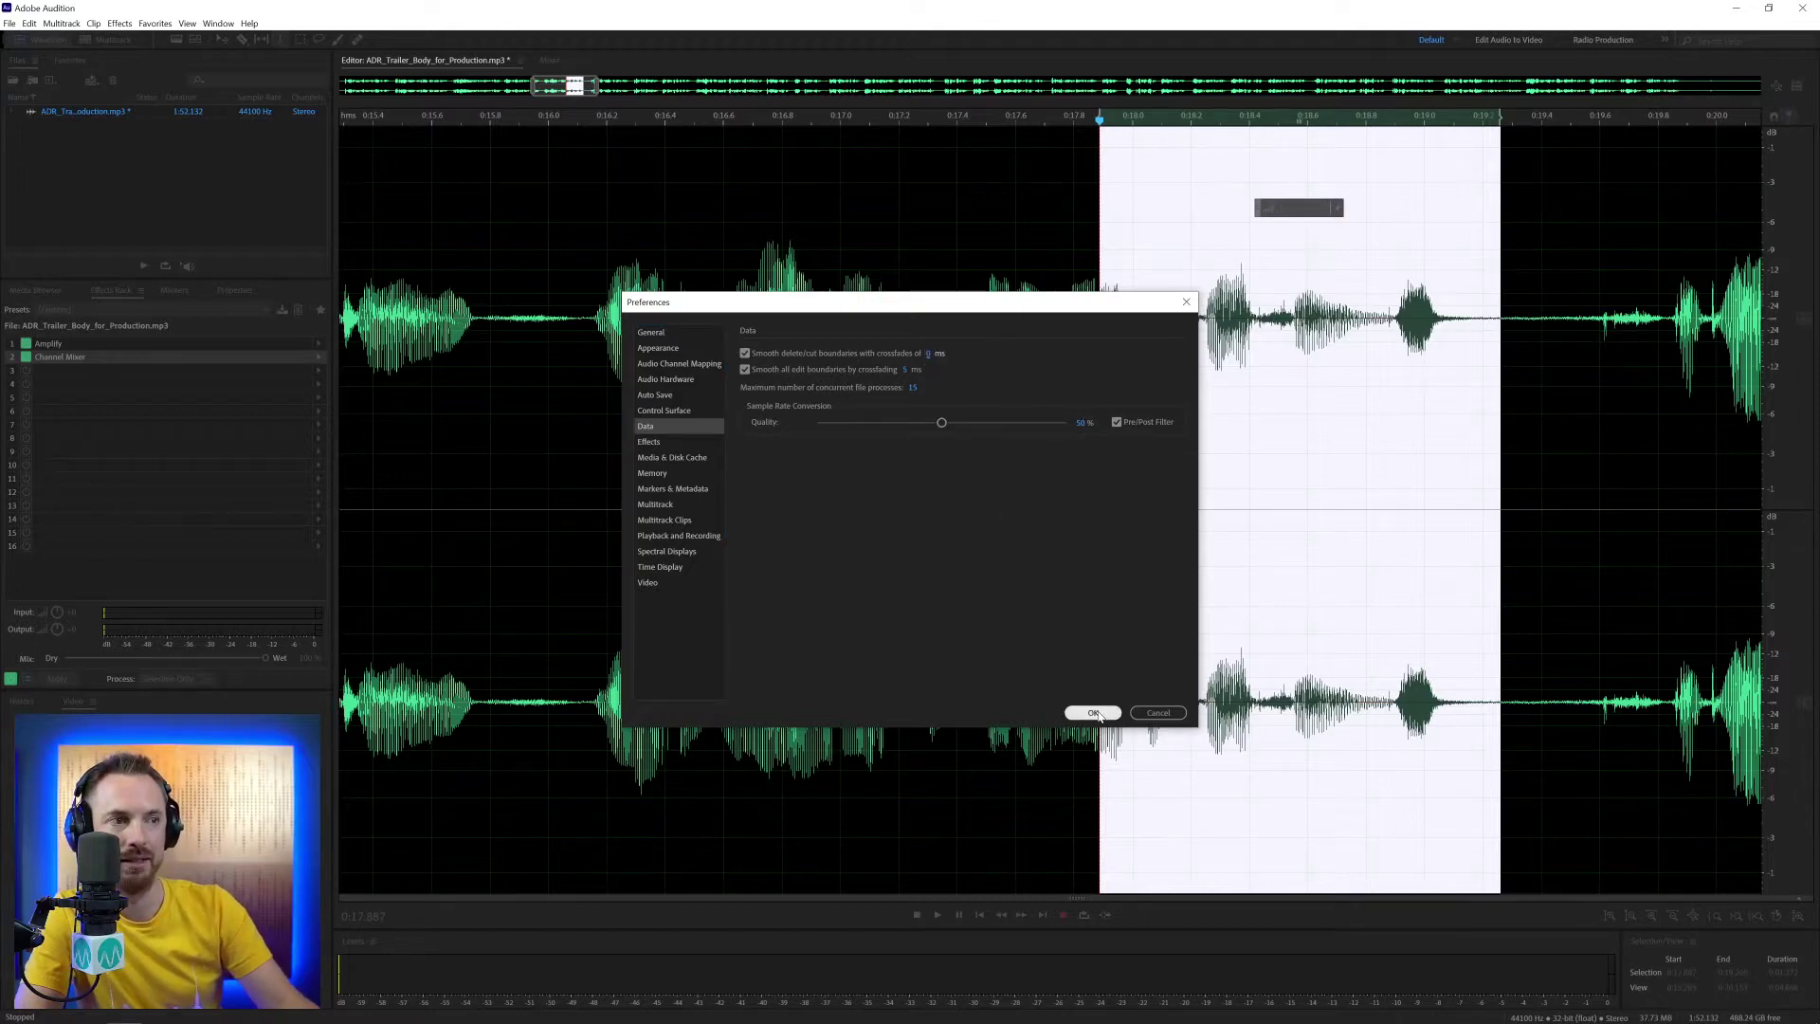
left_click(1090, 712)
- Delete the 1.37 s section again and play back from 0:16.582 across the join
key("Delete")
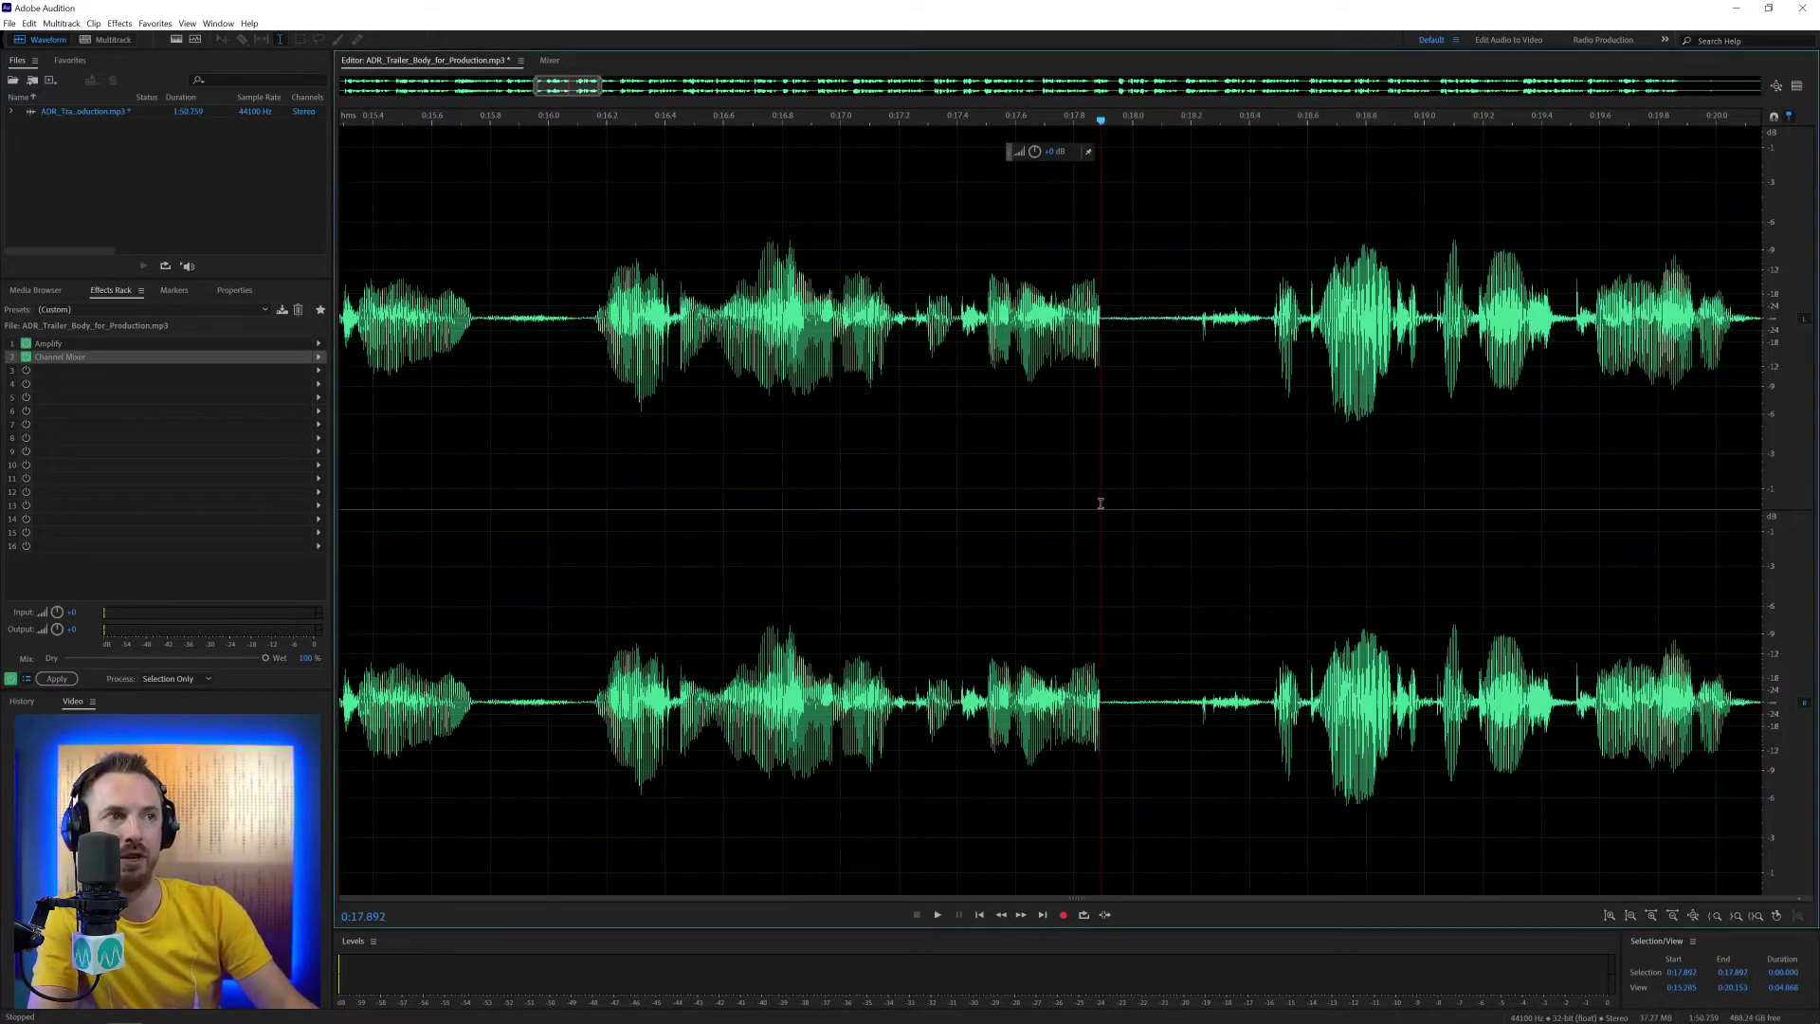
scroll(1097, 508, "up", 4)
left_click(1004, 471)
scroll(713, 429, "down", 5)
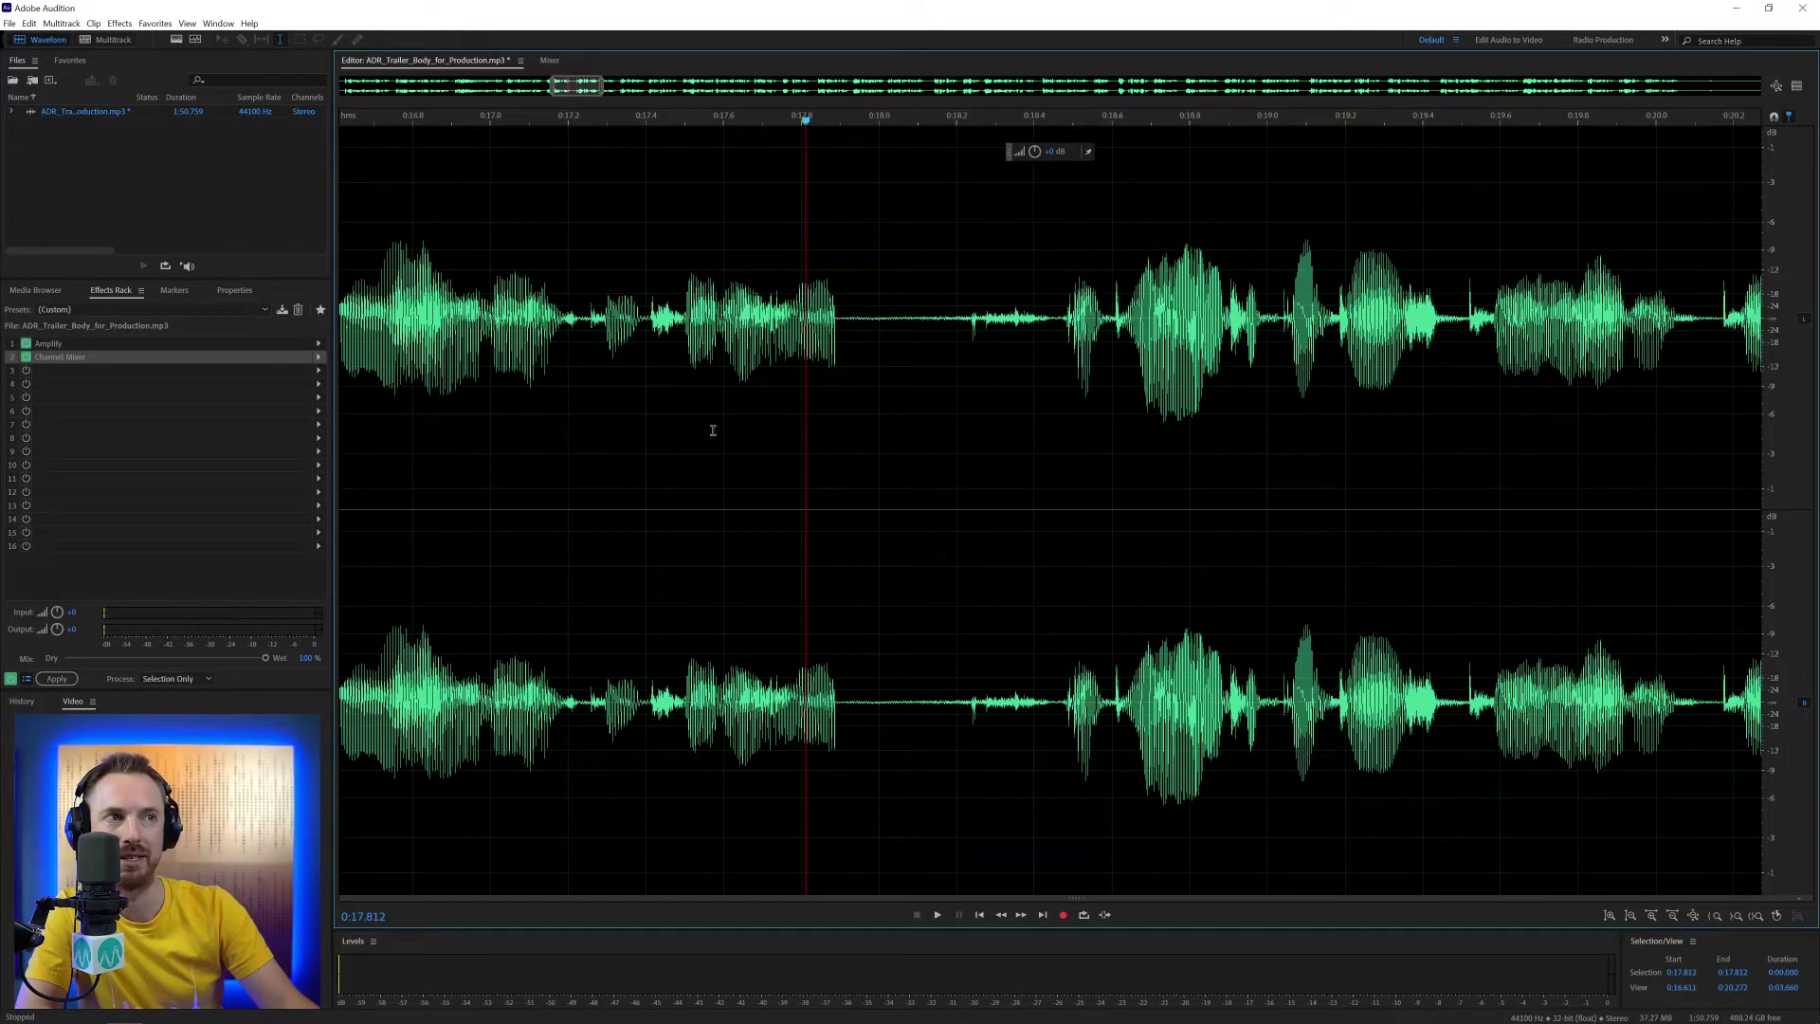
left_click(549, 353)
key("space")
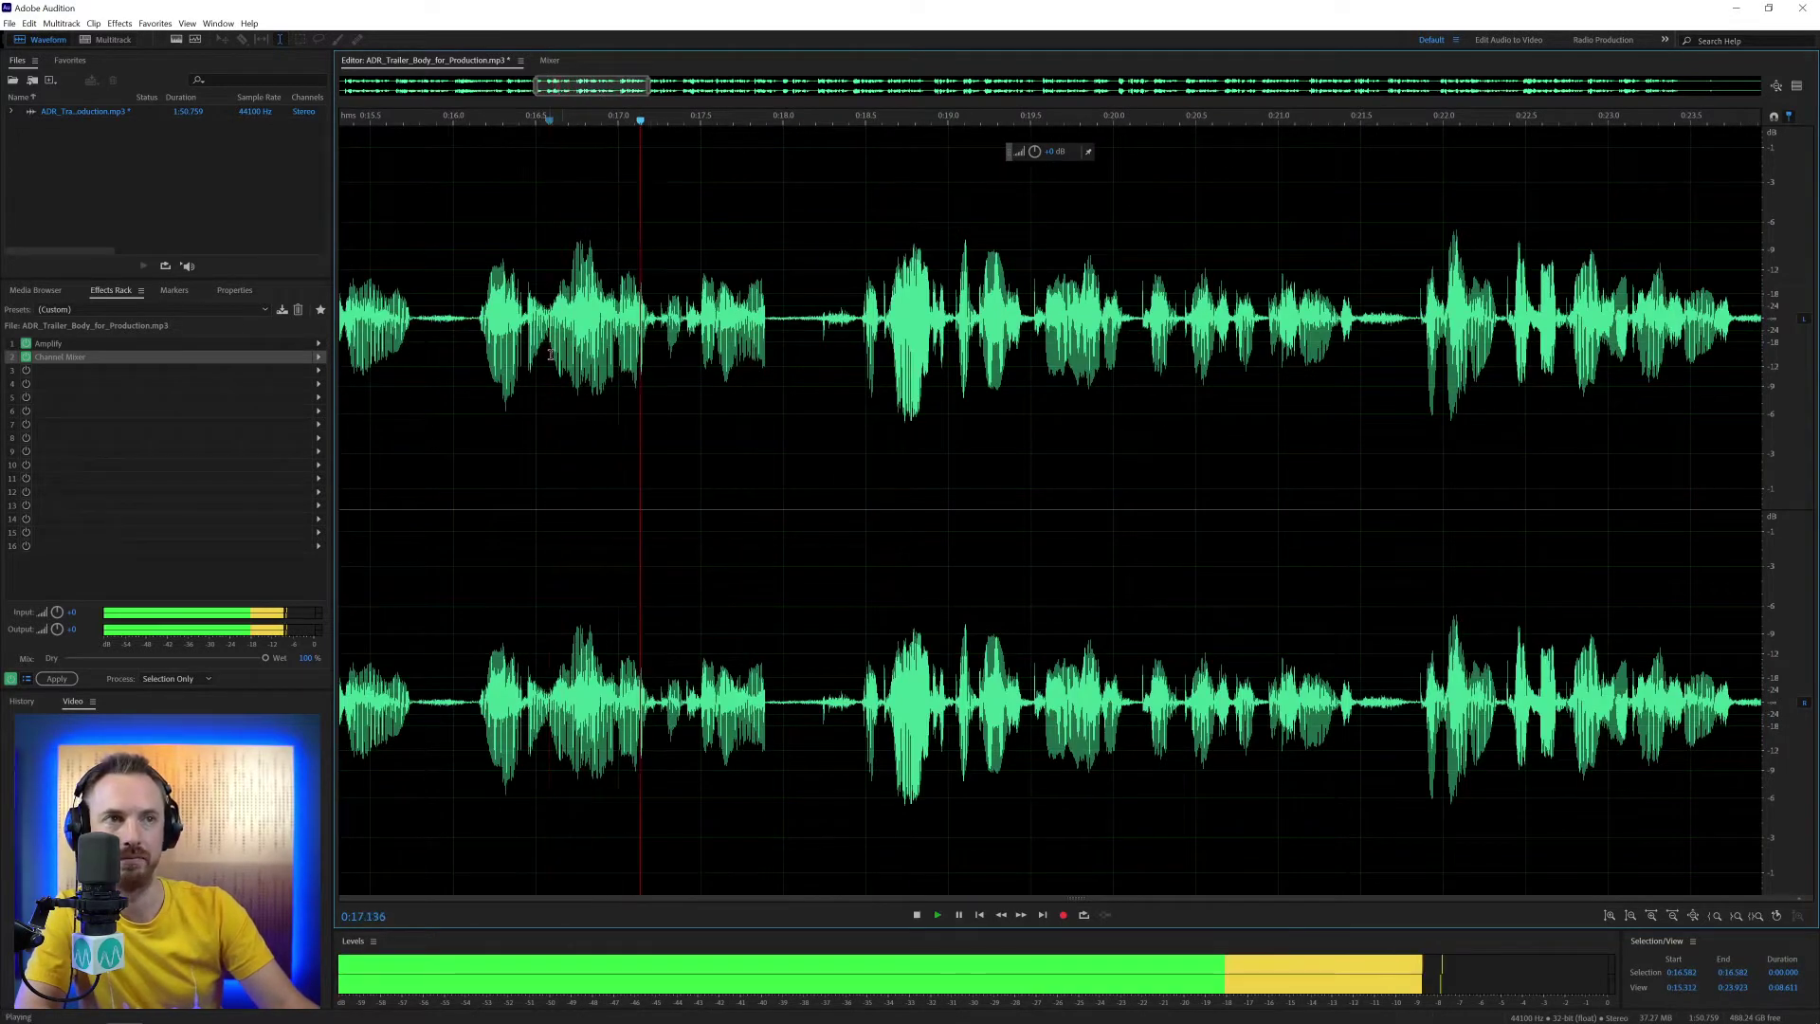
key("space")
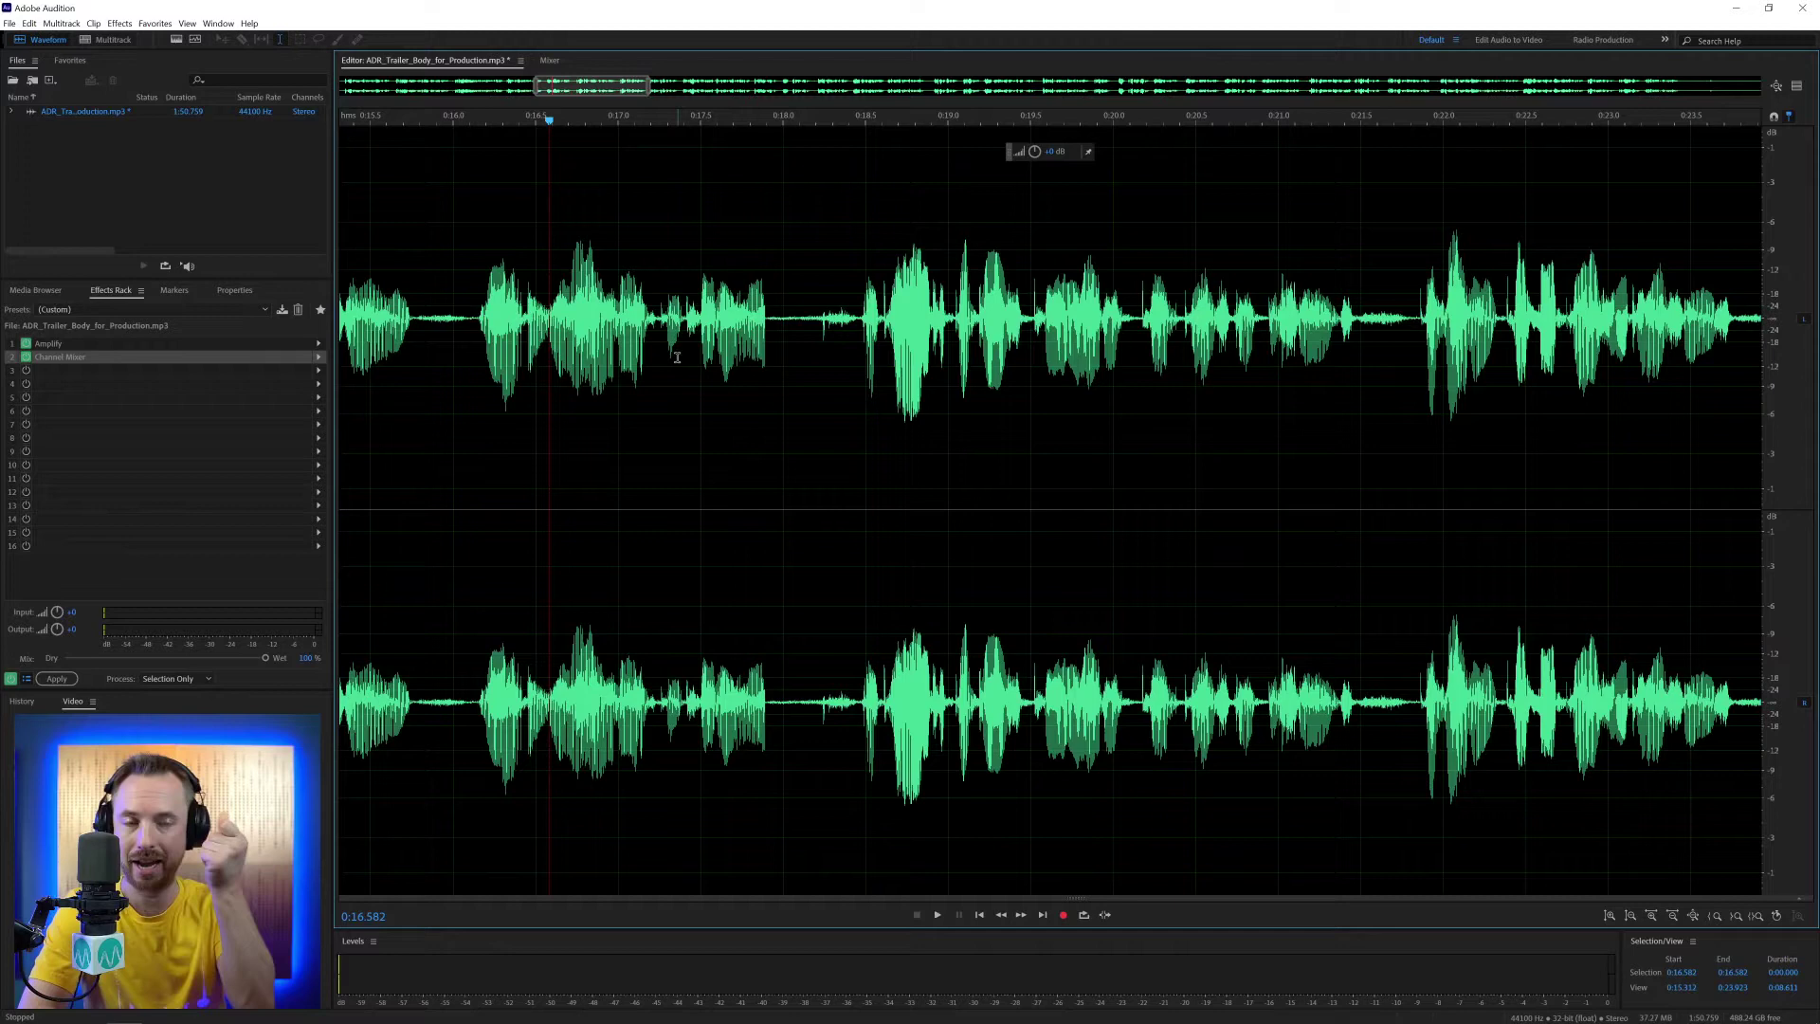
- In Data preferences, enter 2 ms for the cut crossfade and 2000 ms for all edit boundaries
key("ctrl+k")
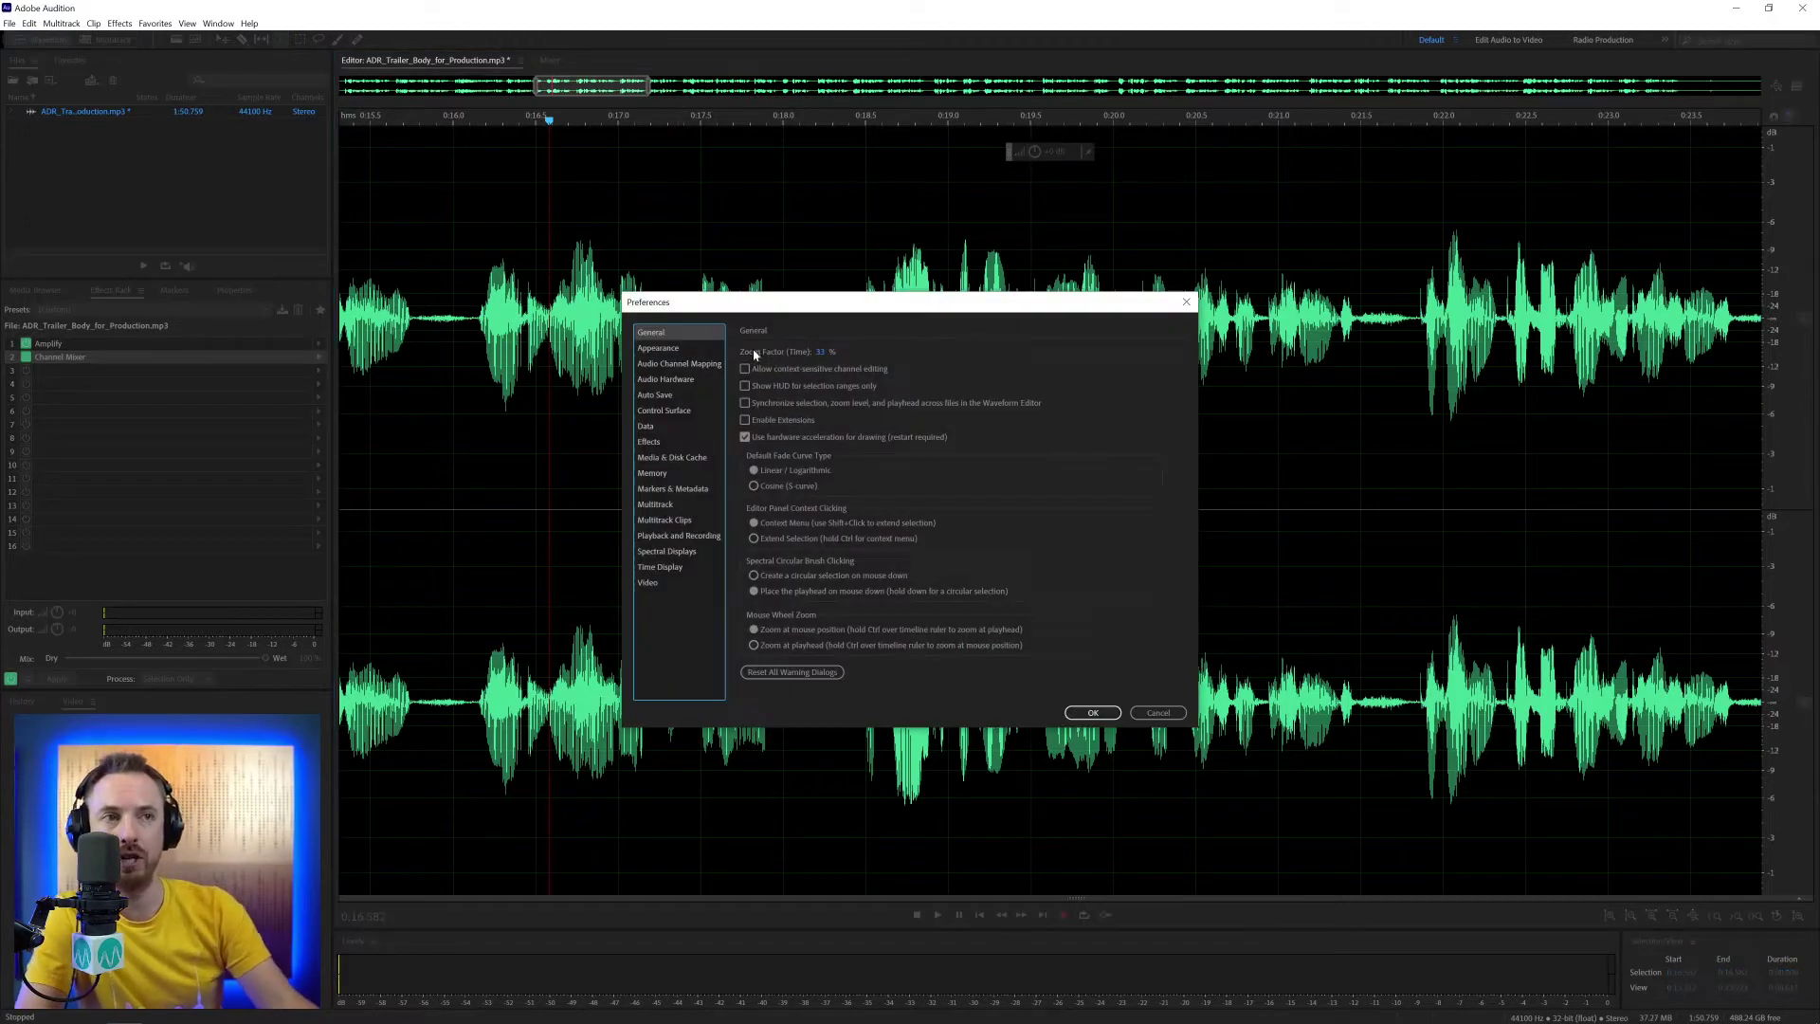
left_click(683, 426)
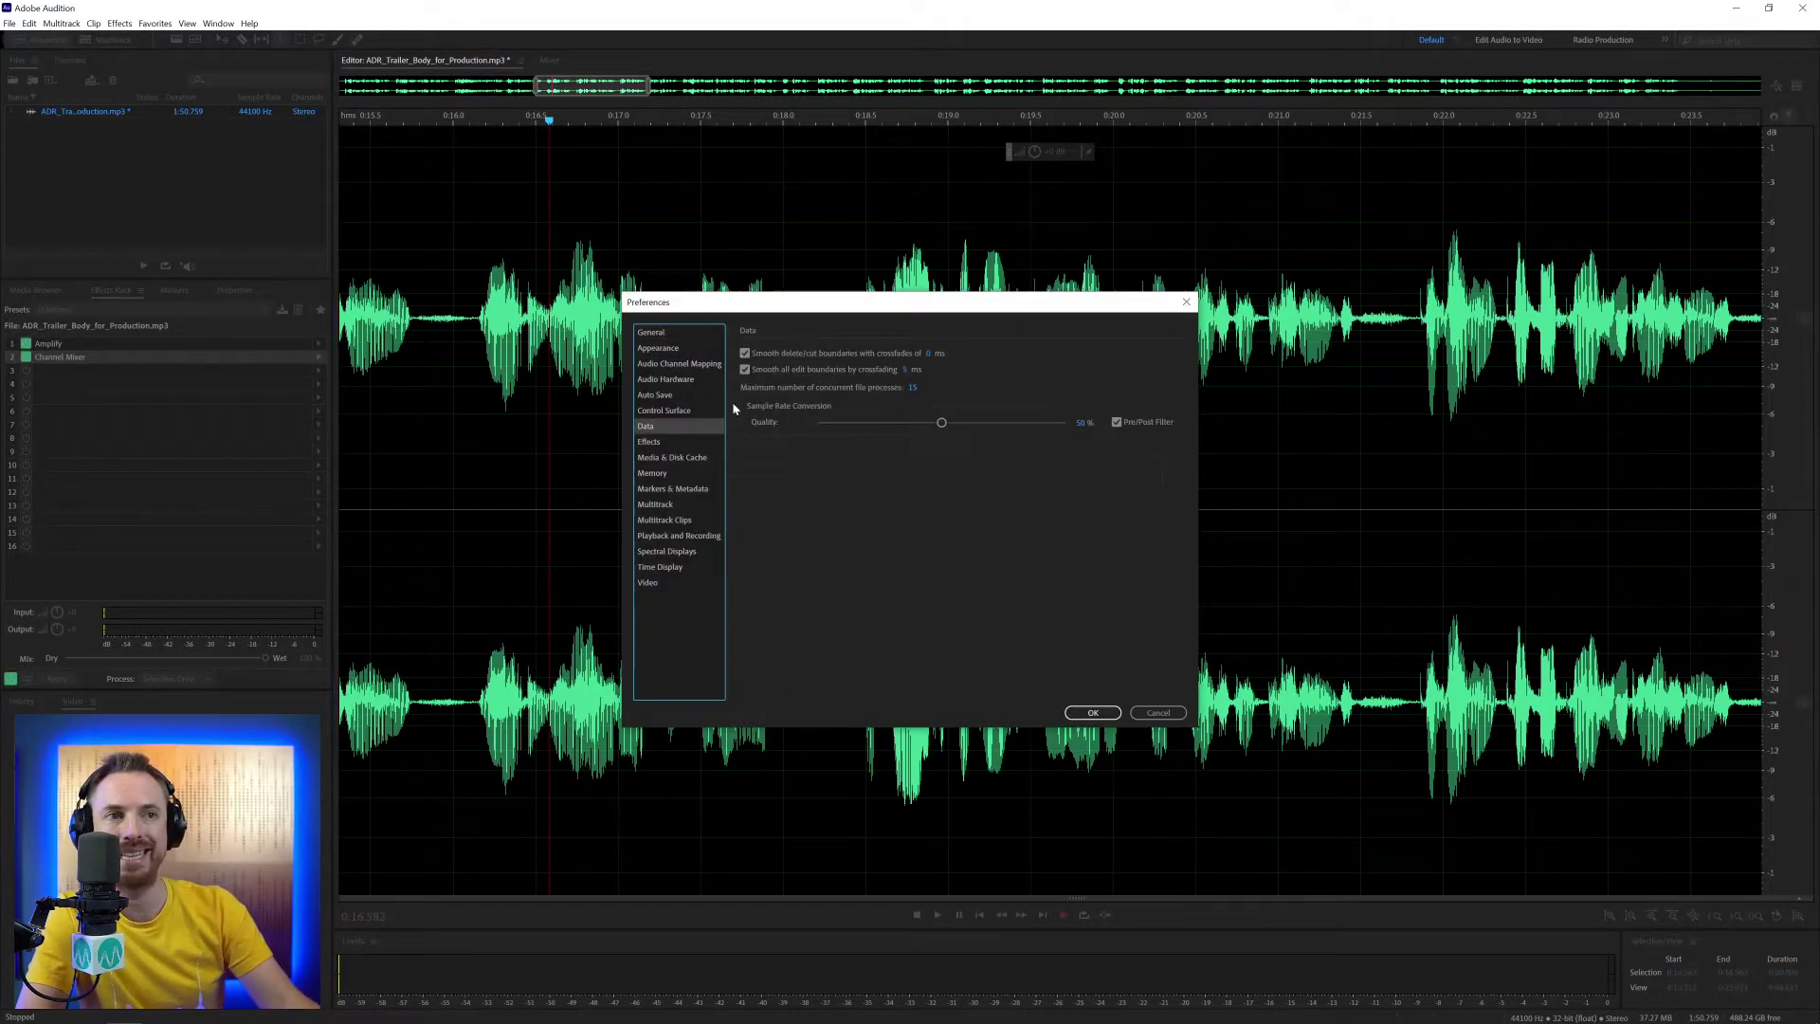
left_click(933, 354)
type("2")
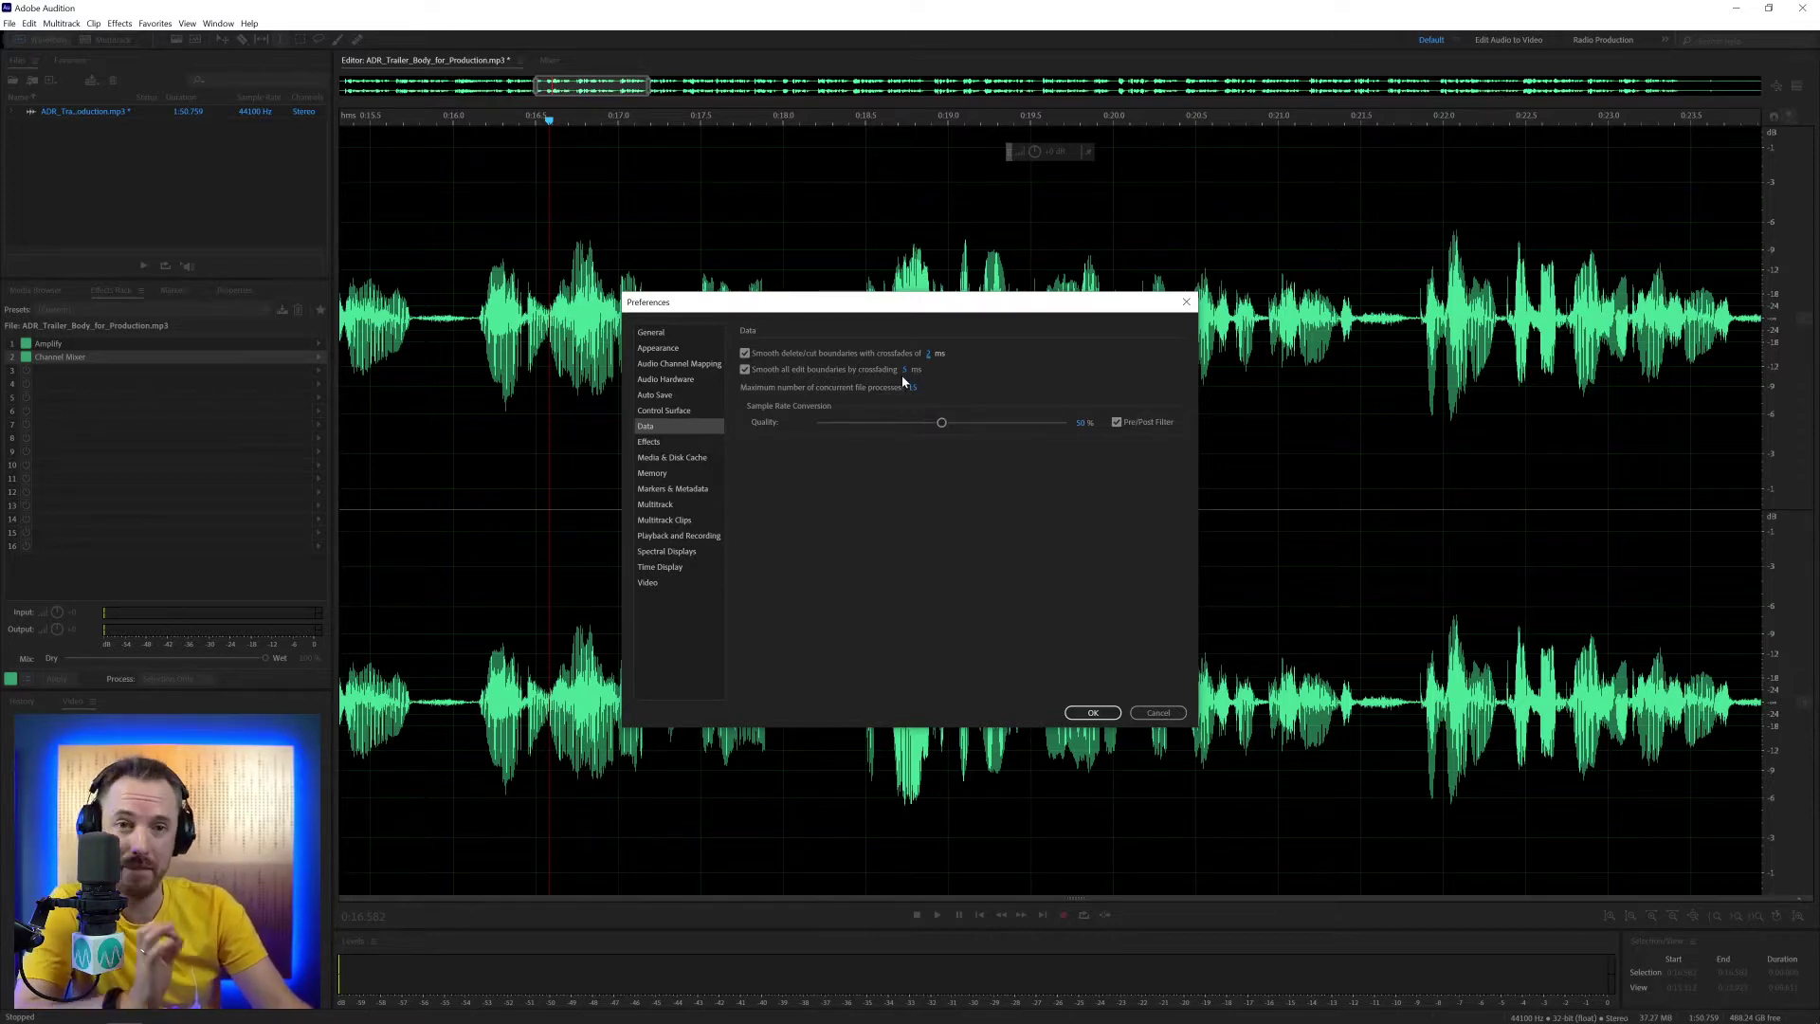
left_click(905, 370)
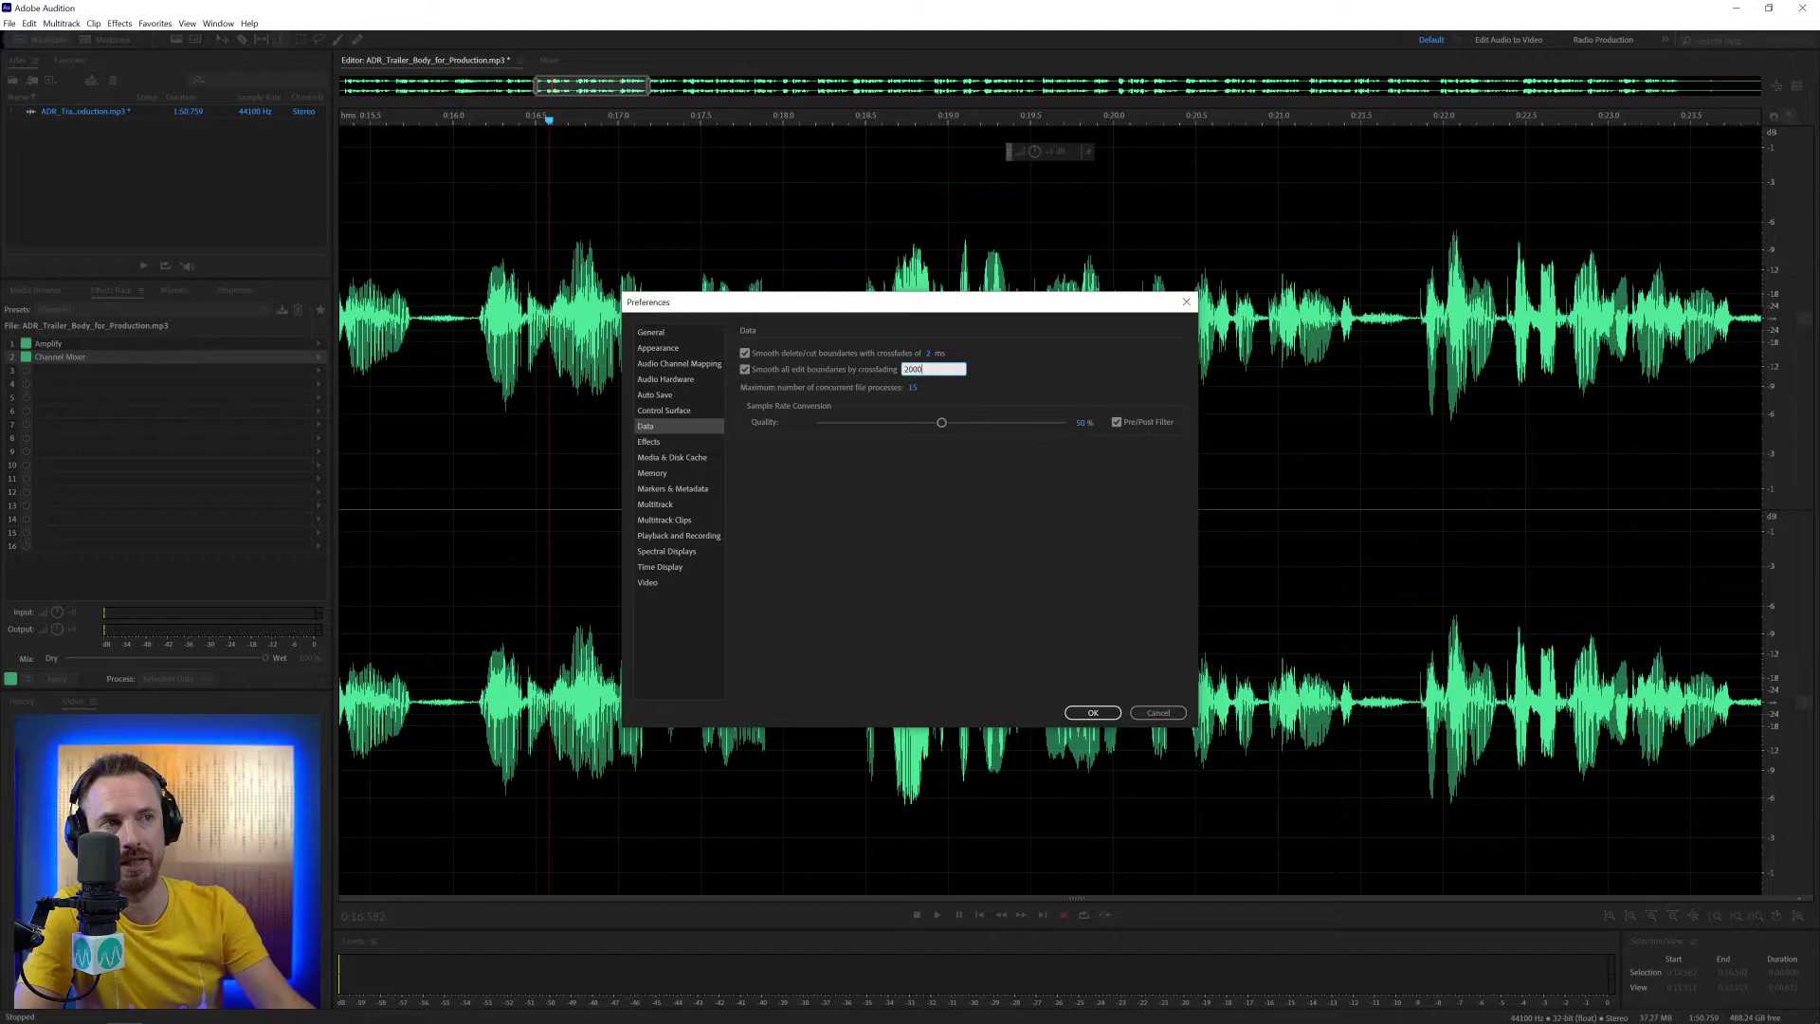
left_click(969, 372)
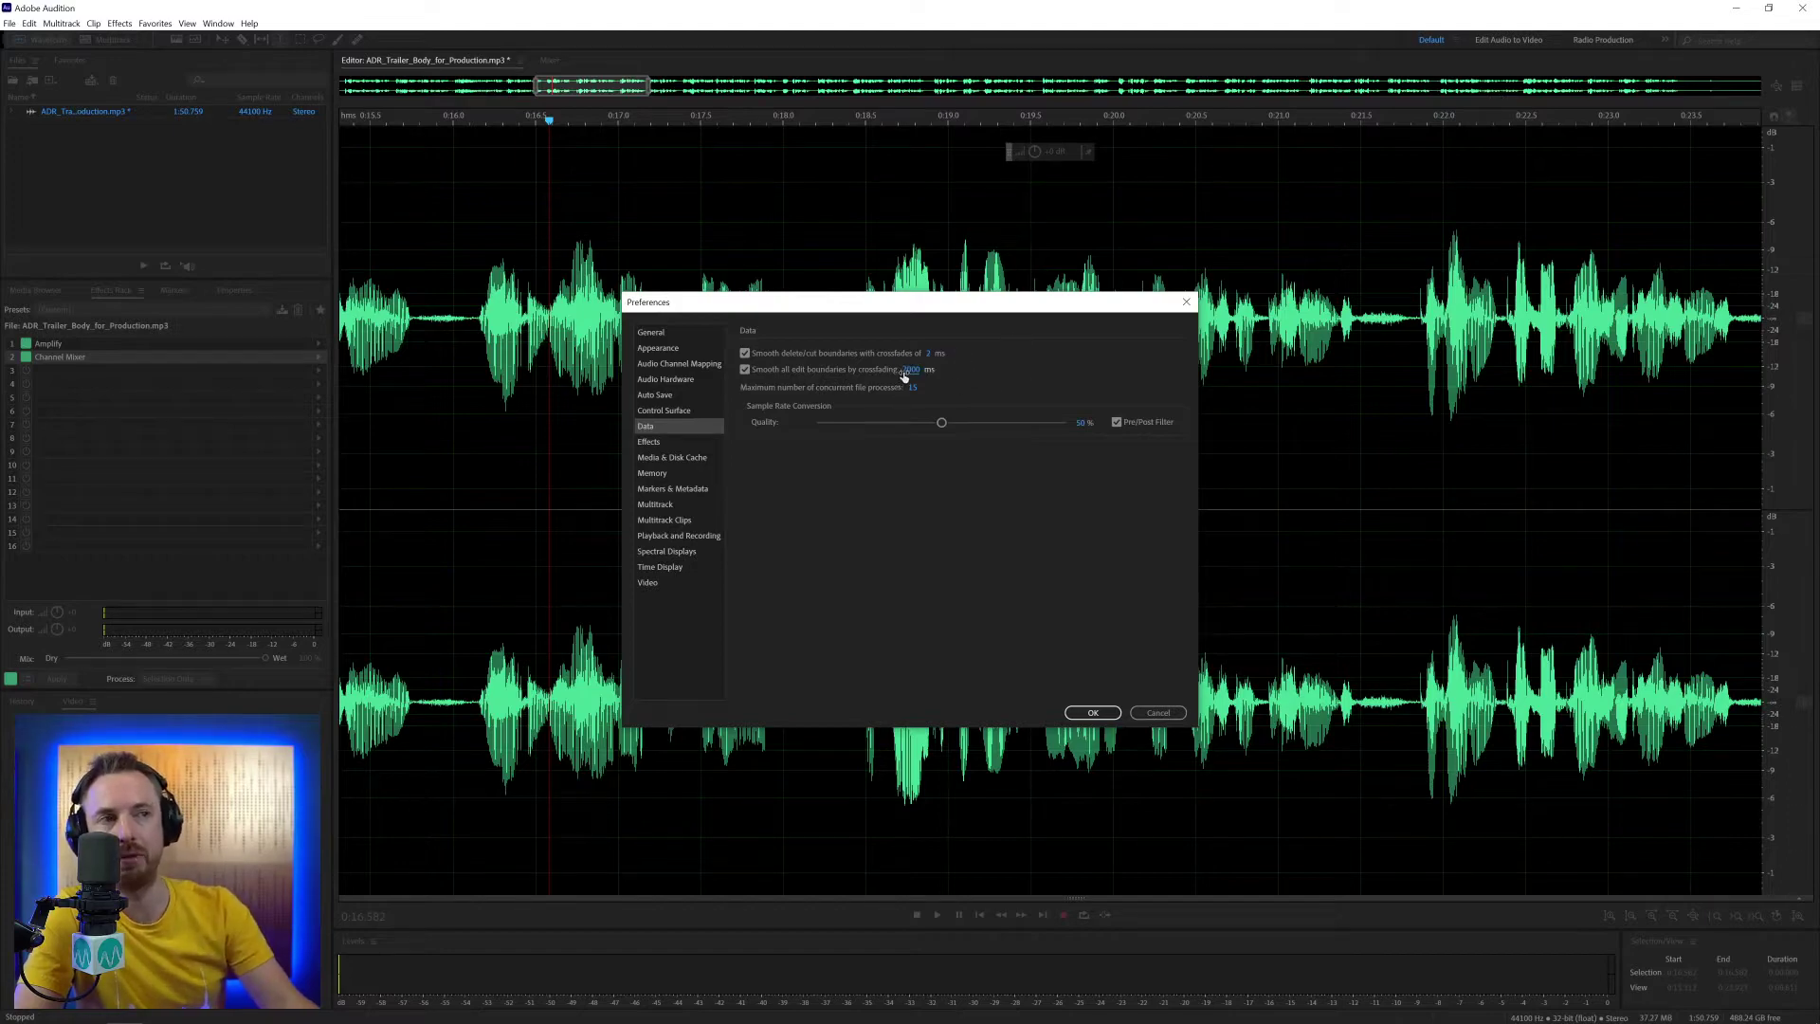
- Apply a Chorus with a 5.3 Hz delay rate to the audio from 0:10.604 to 0:14.560
left_click(1093, 713)
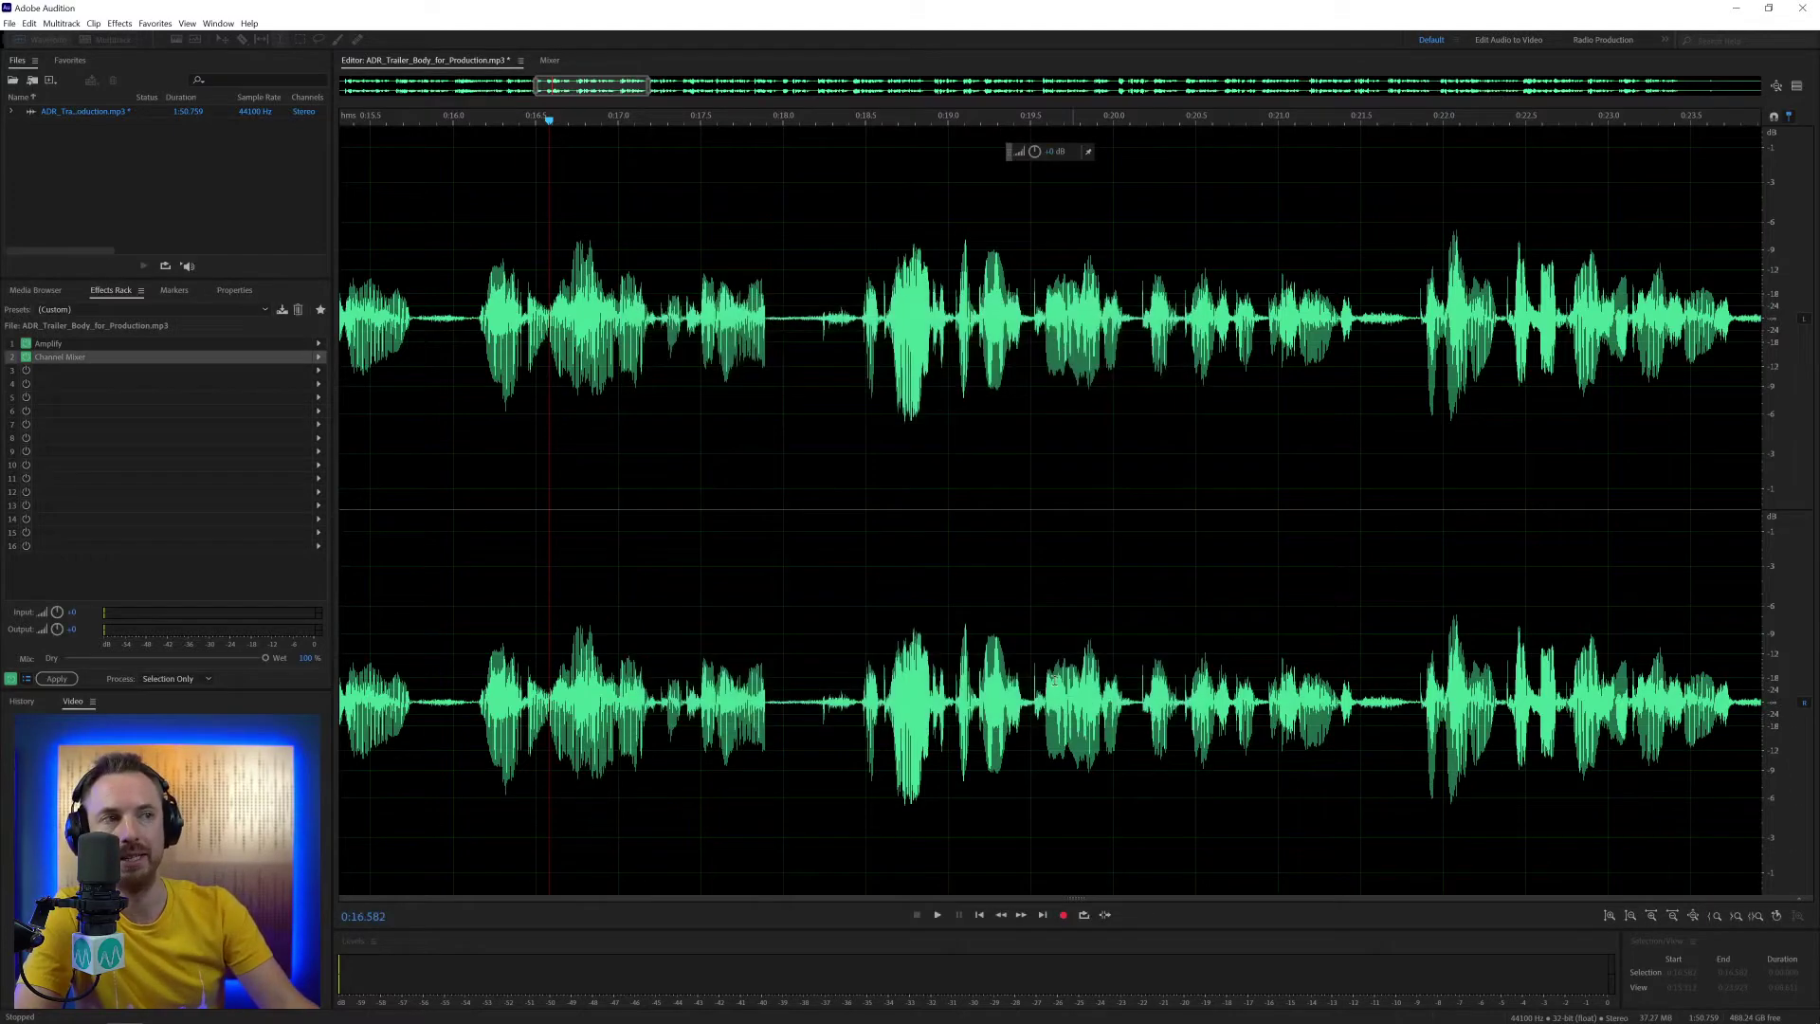
scroll(1010, 626, "down", 5)
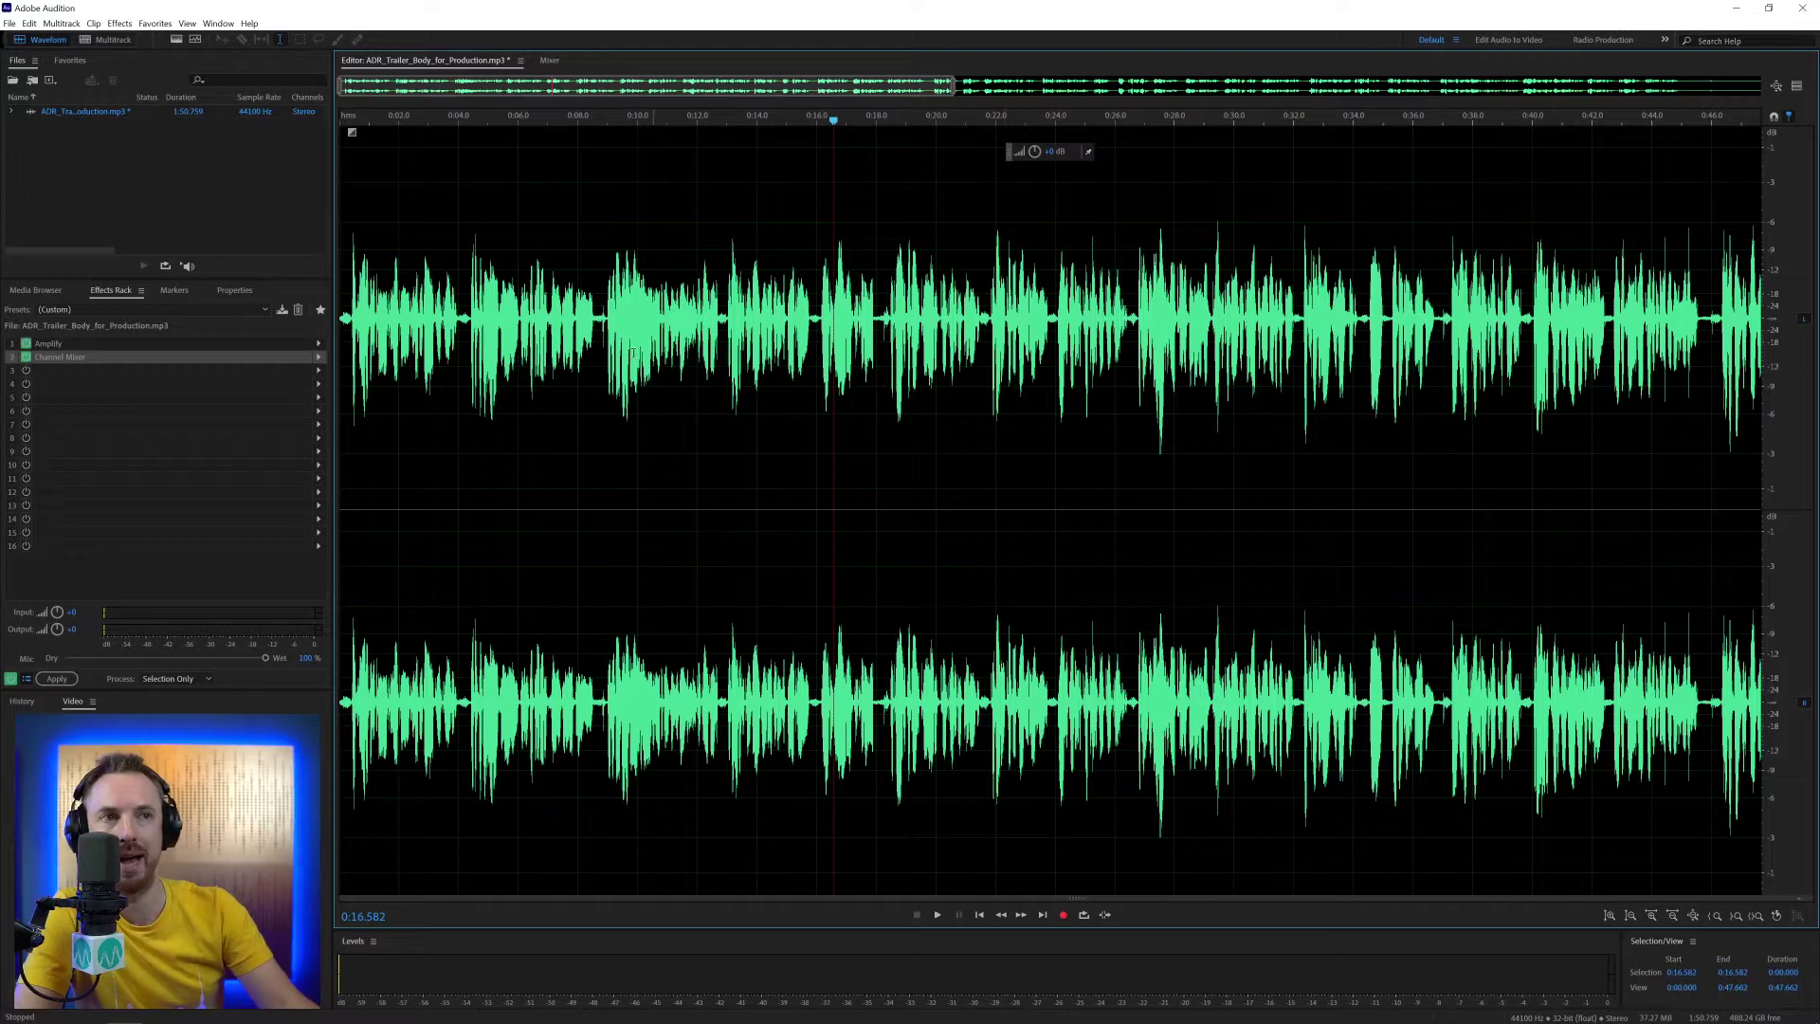
left_click_drag(604, 327, 775, 332)
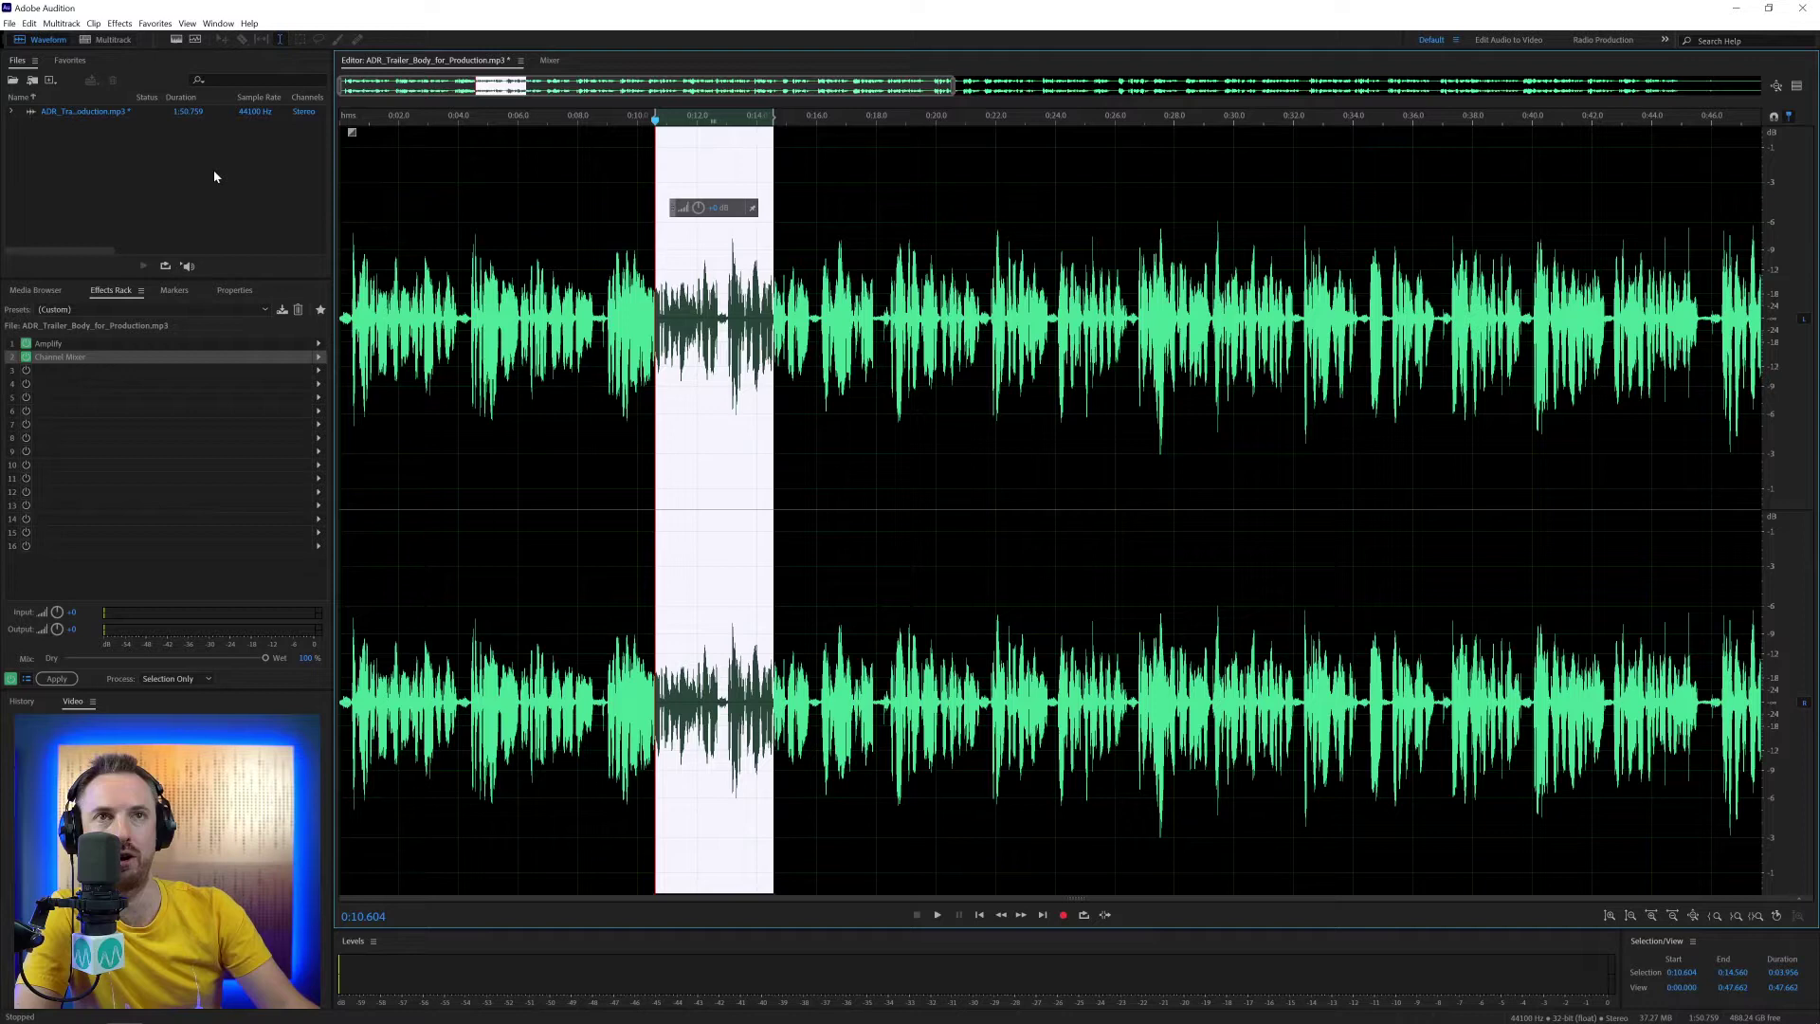
left_click(119, 22)
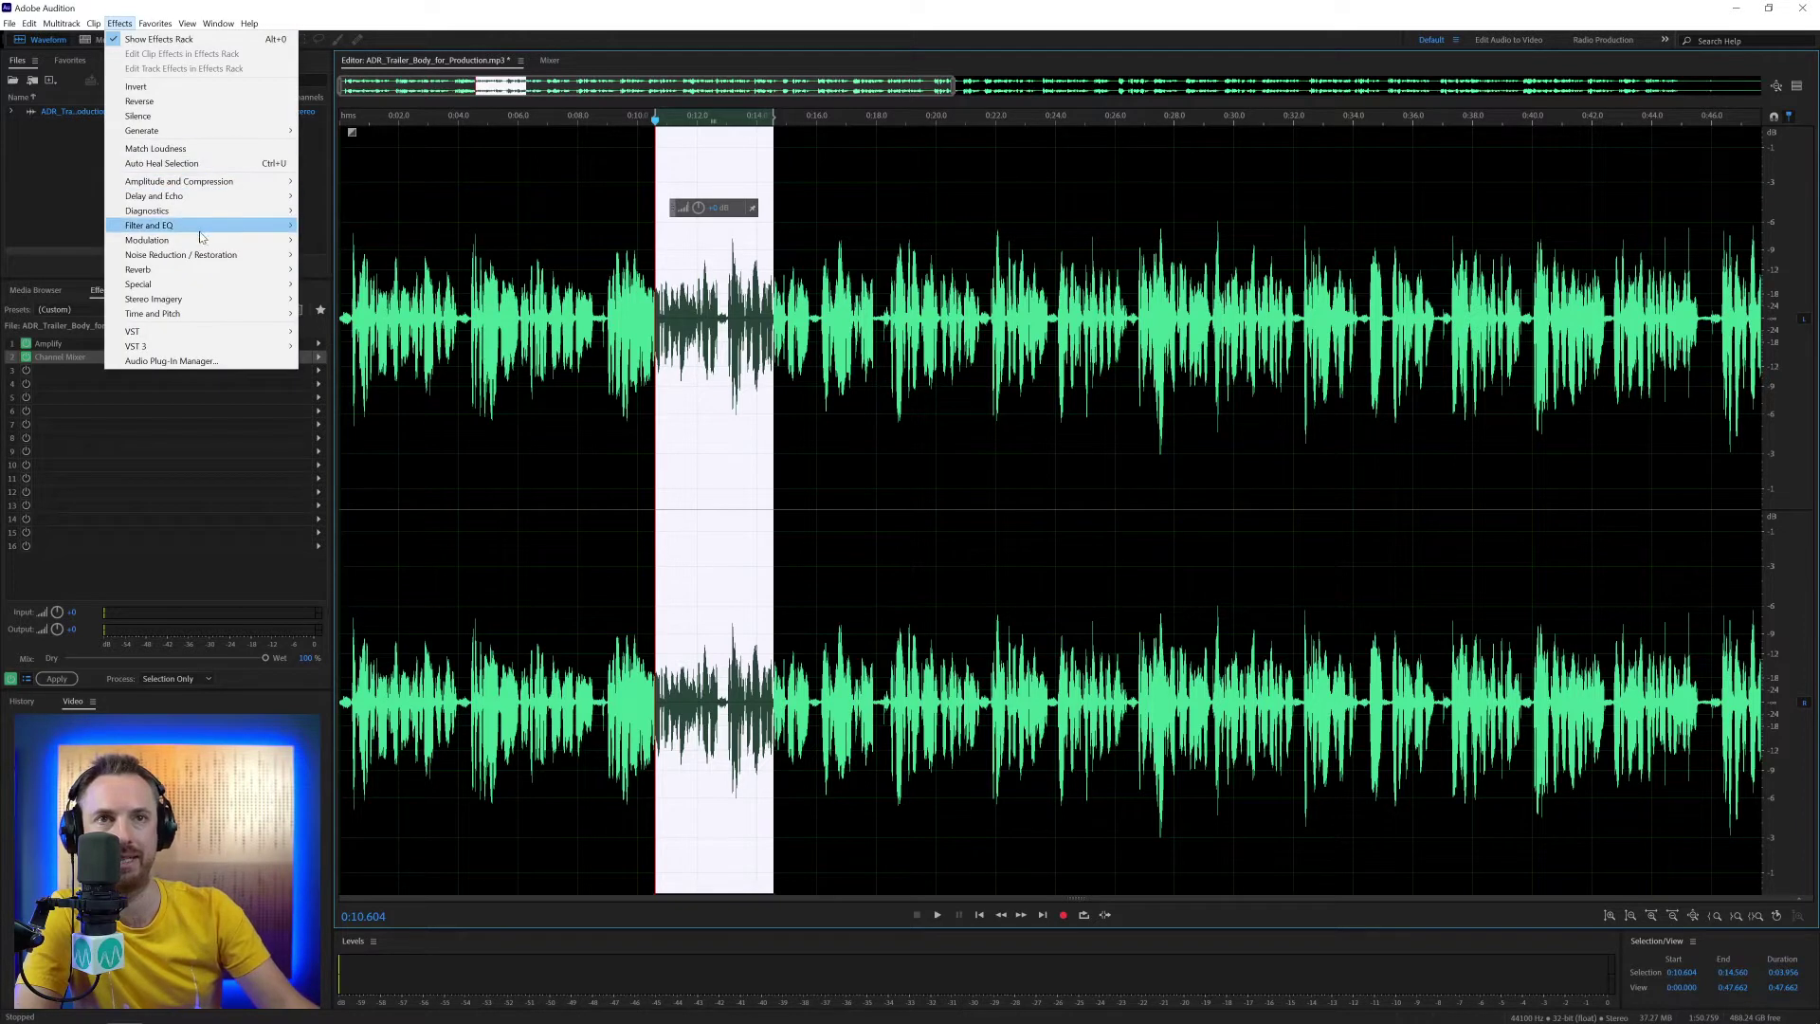
mouse_move(203, 243)
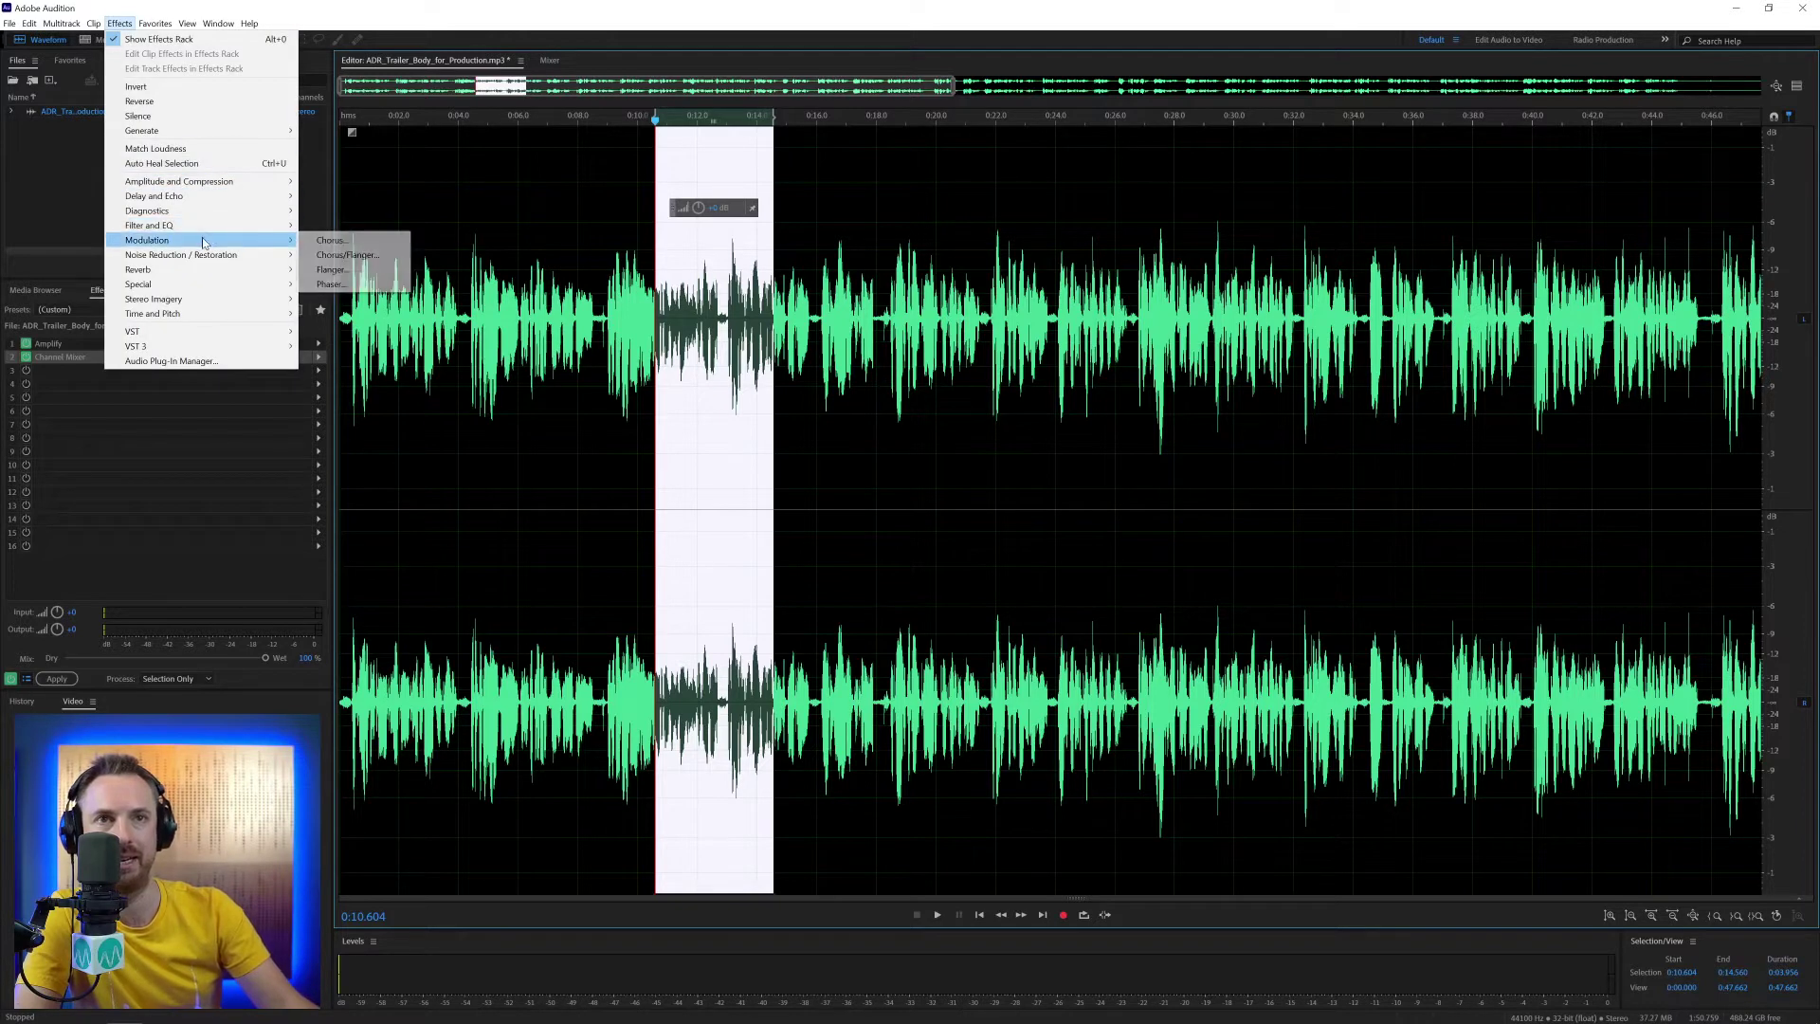
left_click(321, 243)
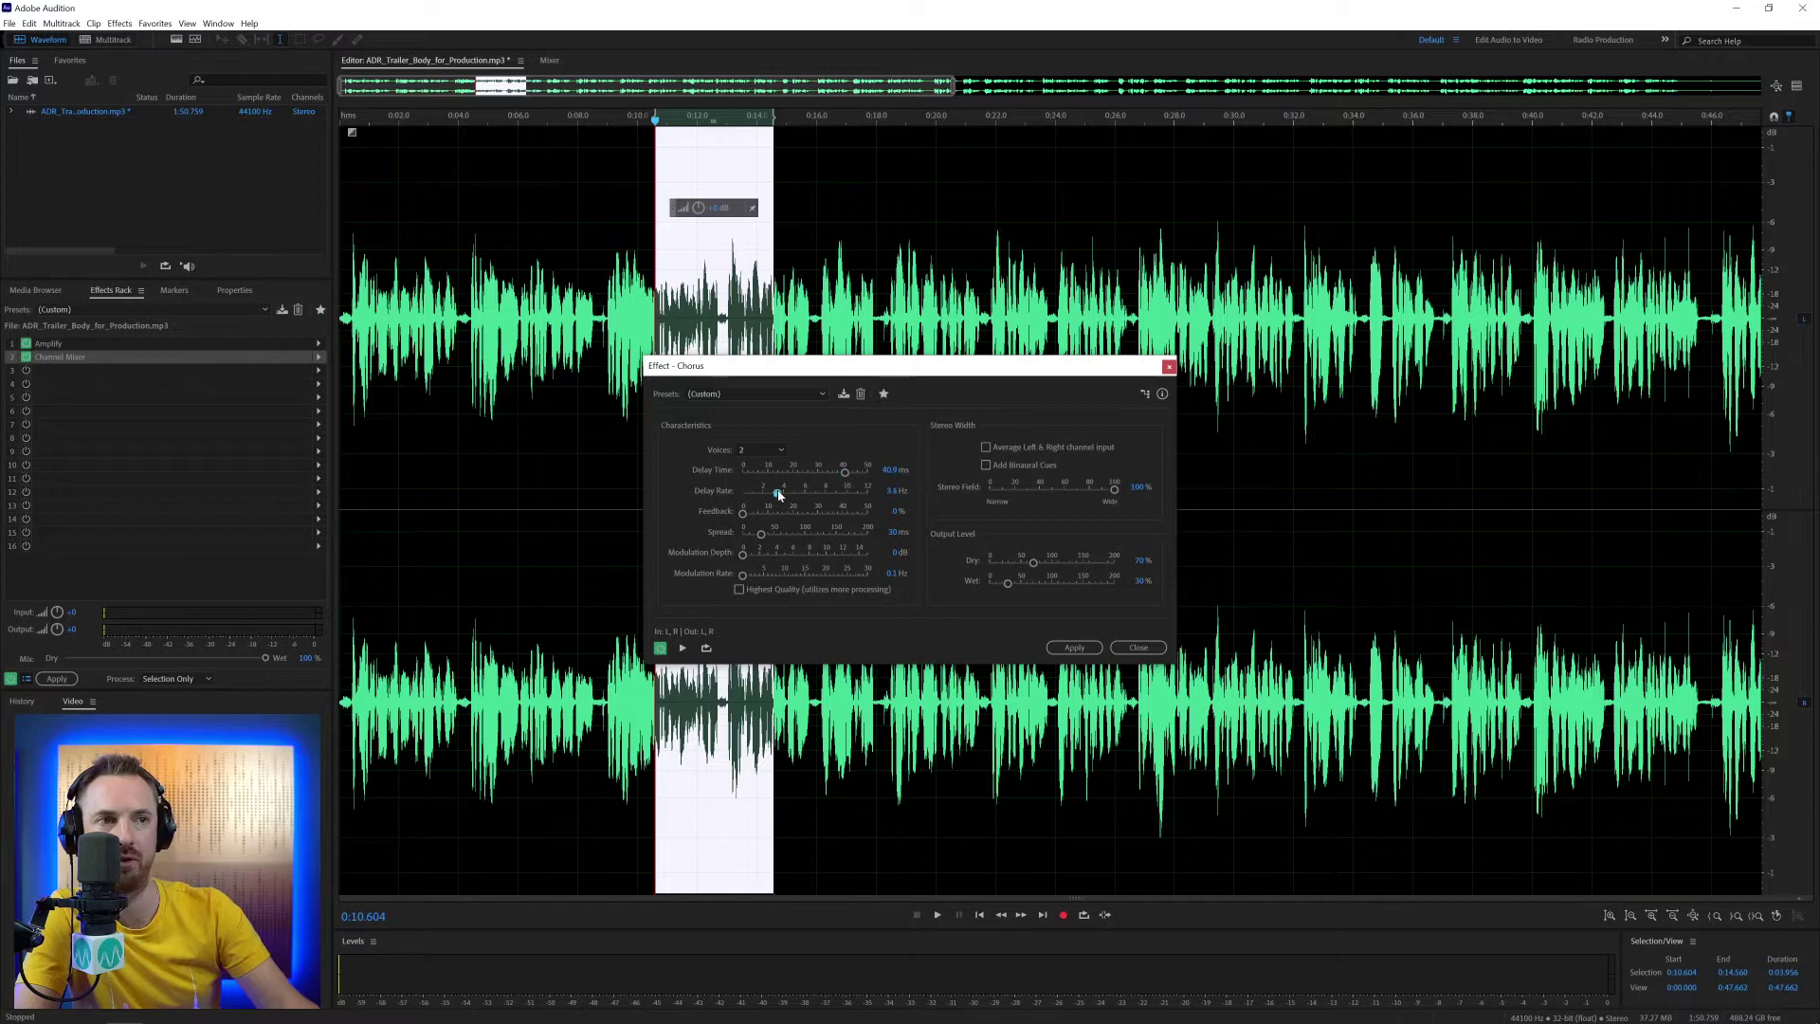
left_click_drag(777, 494, 797, 493)
key("space")
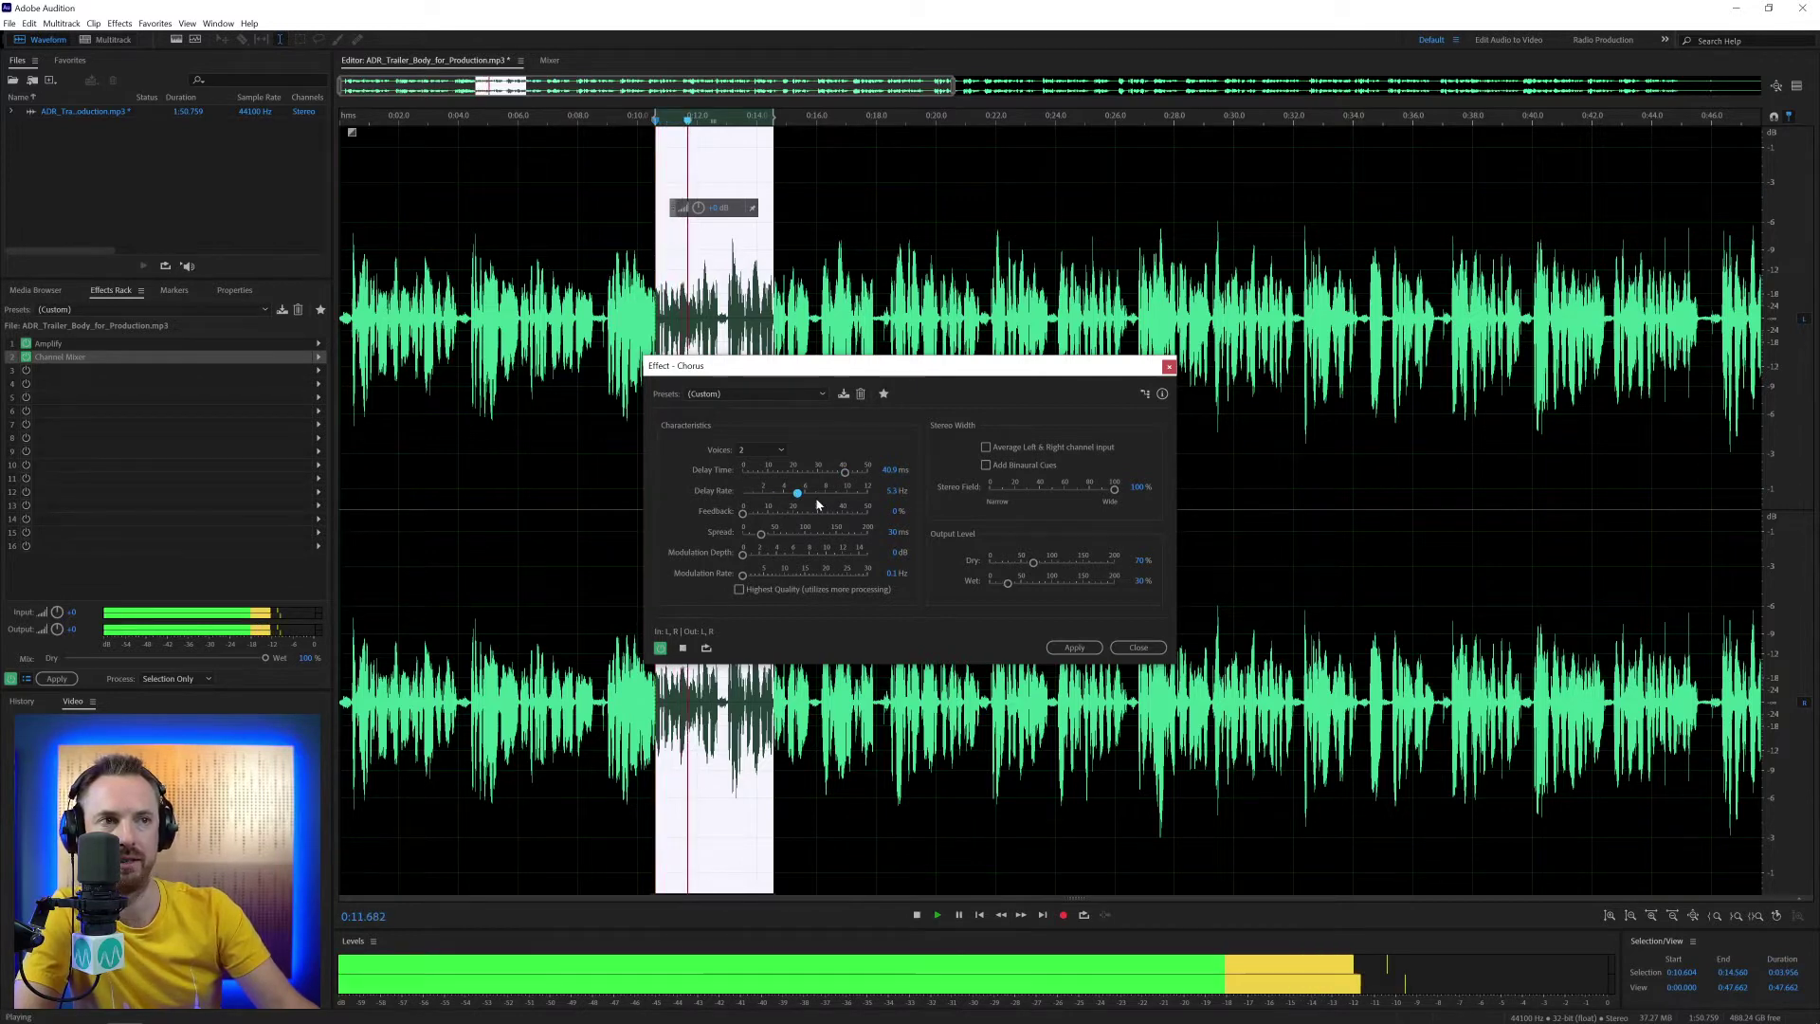
key("space")
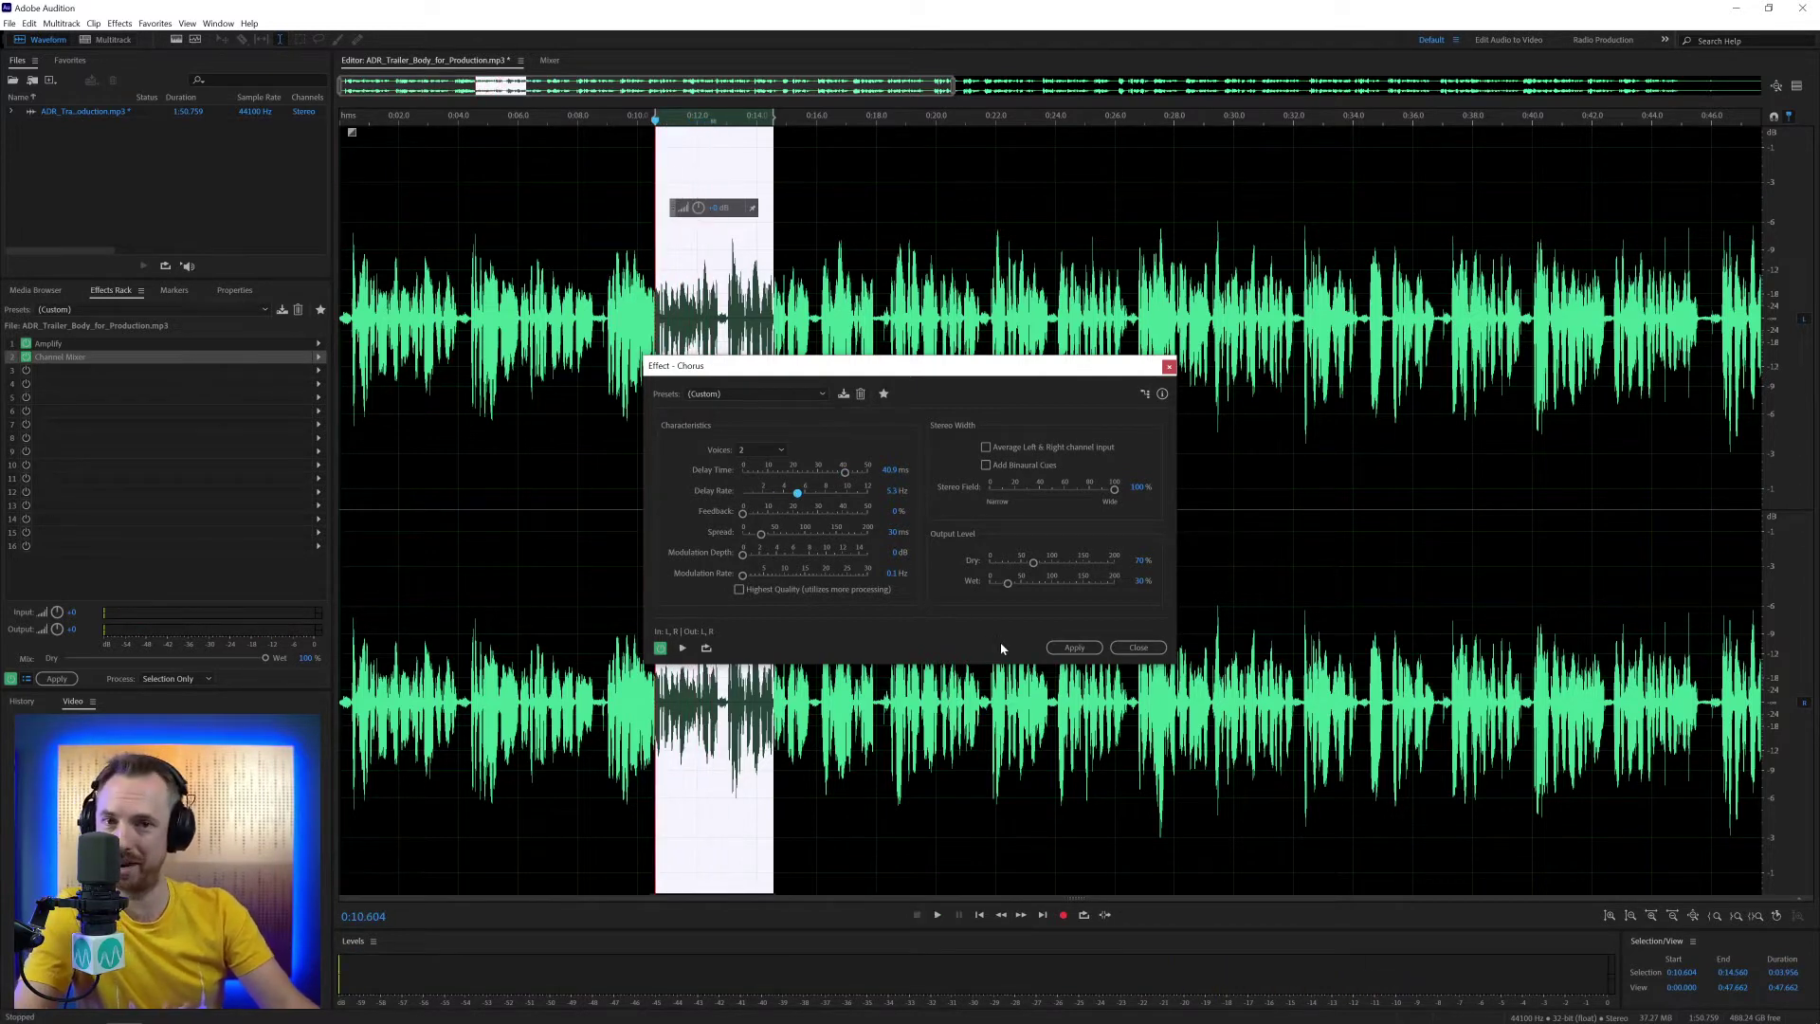
left_click(1074, 647)
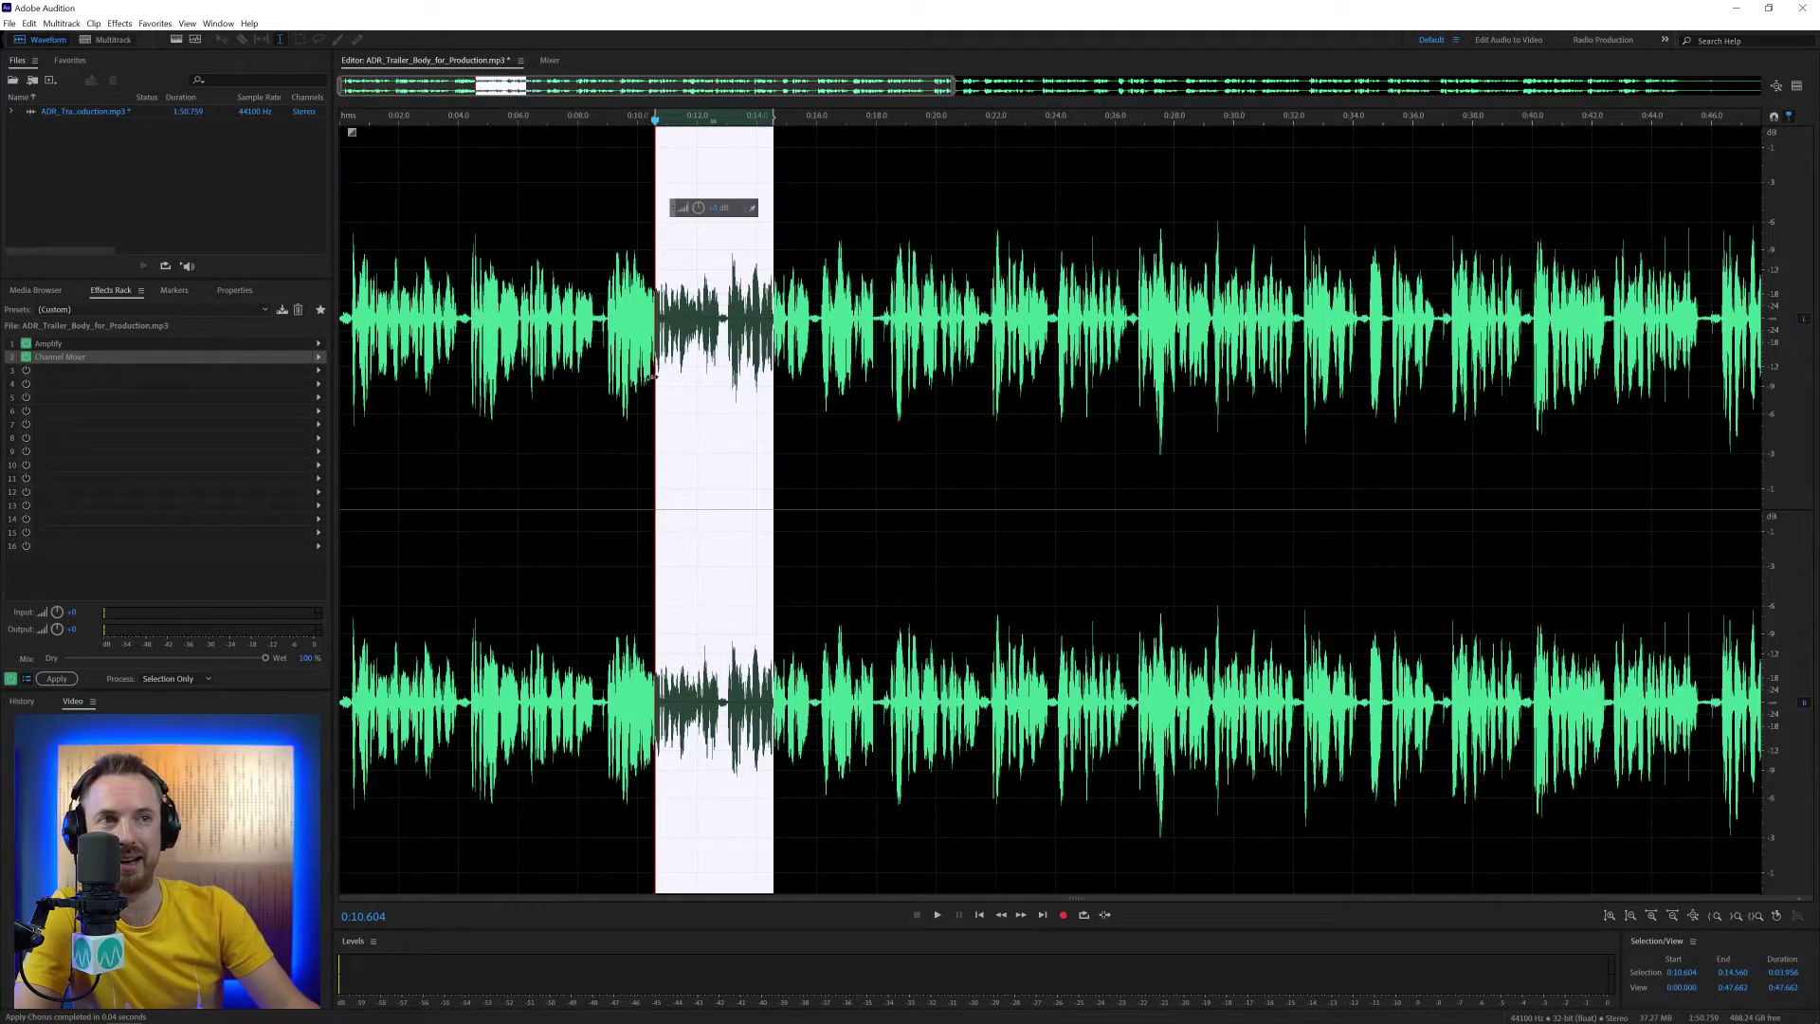
- Play back the processed audio starting from 0:09.222
left_click(614, 339)
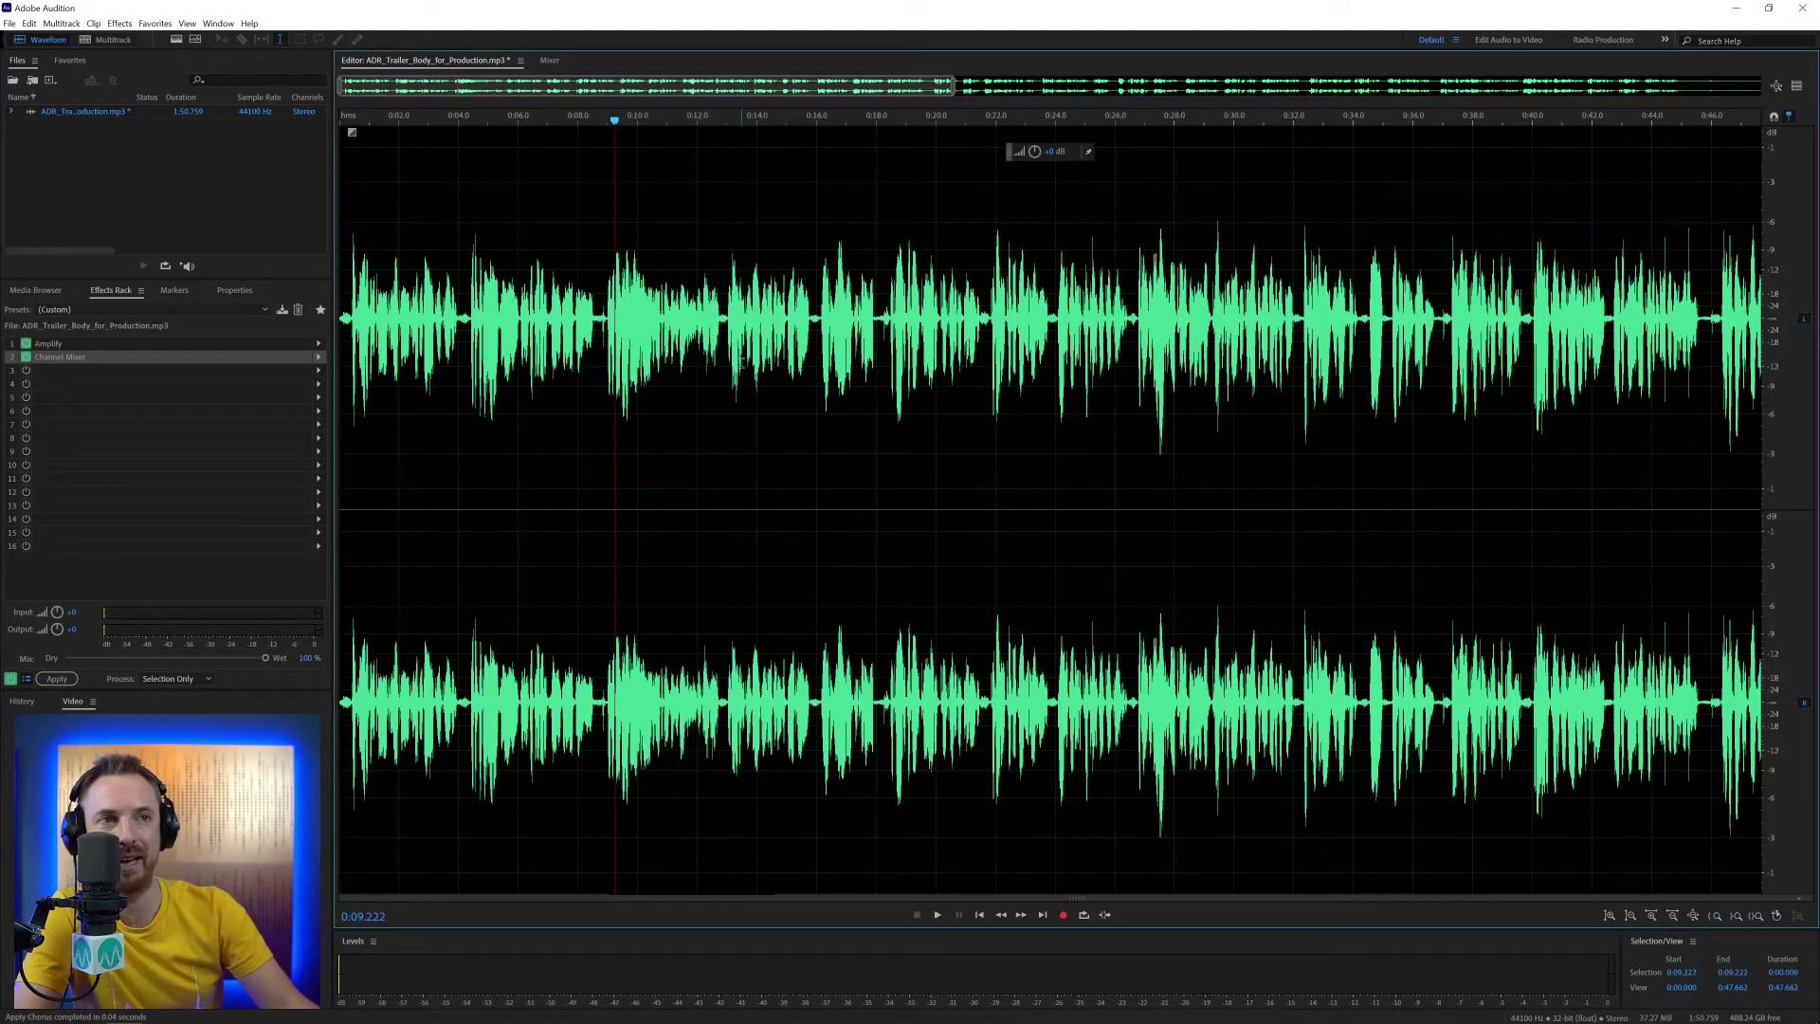
key("space")
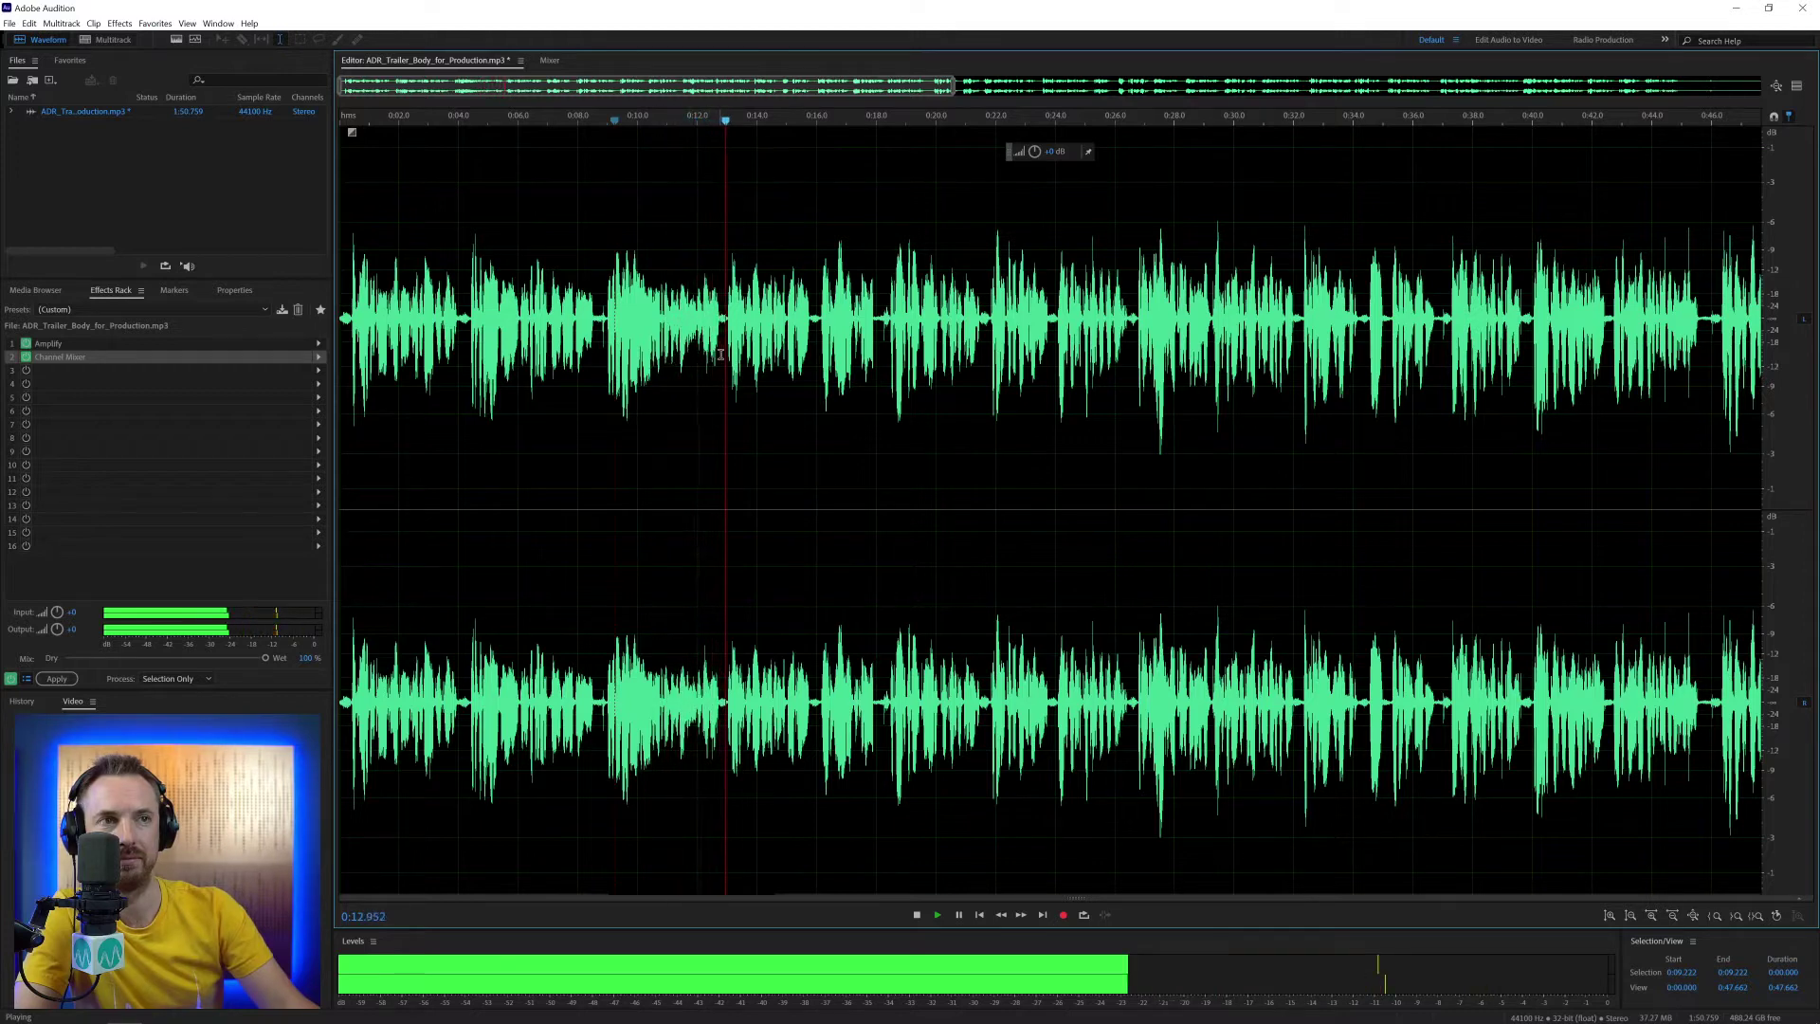
key("space")
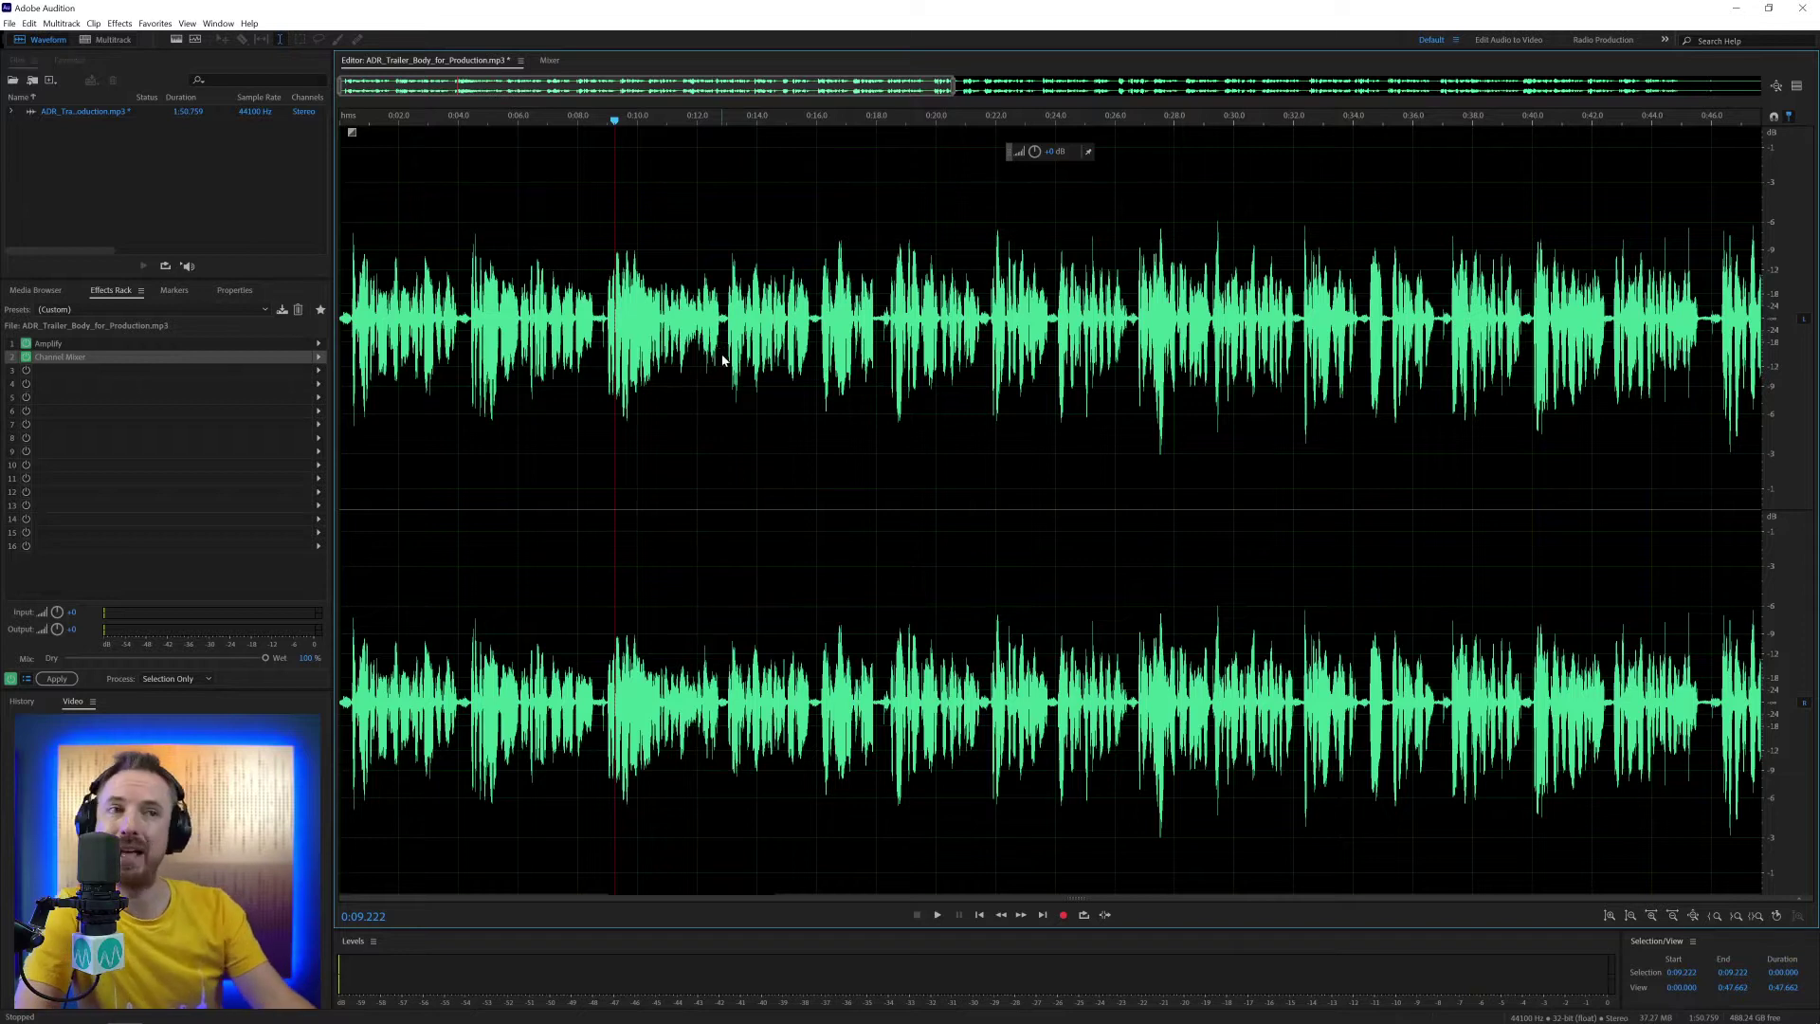
key("ctrl+k")
- Set the smooth-all-edit-boundaries crossfade to 5 ms on the Data page
left_click(646, 427)
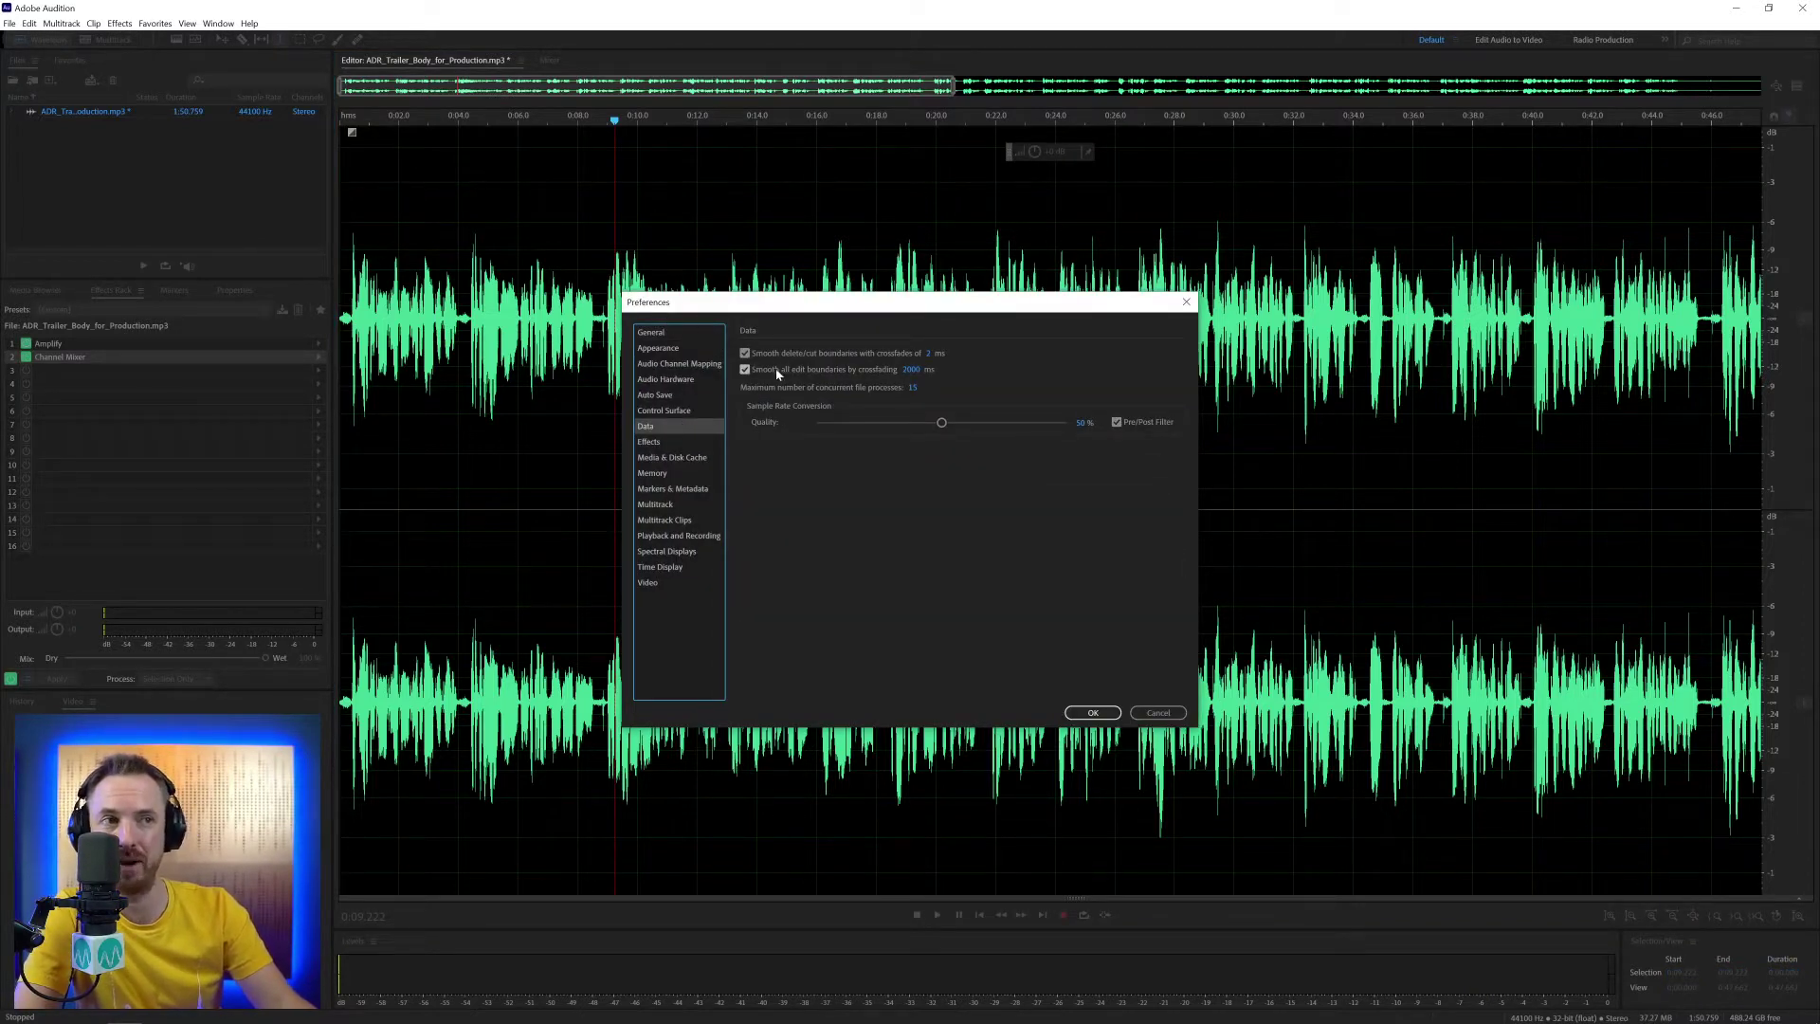
mouse_move(817, 397)
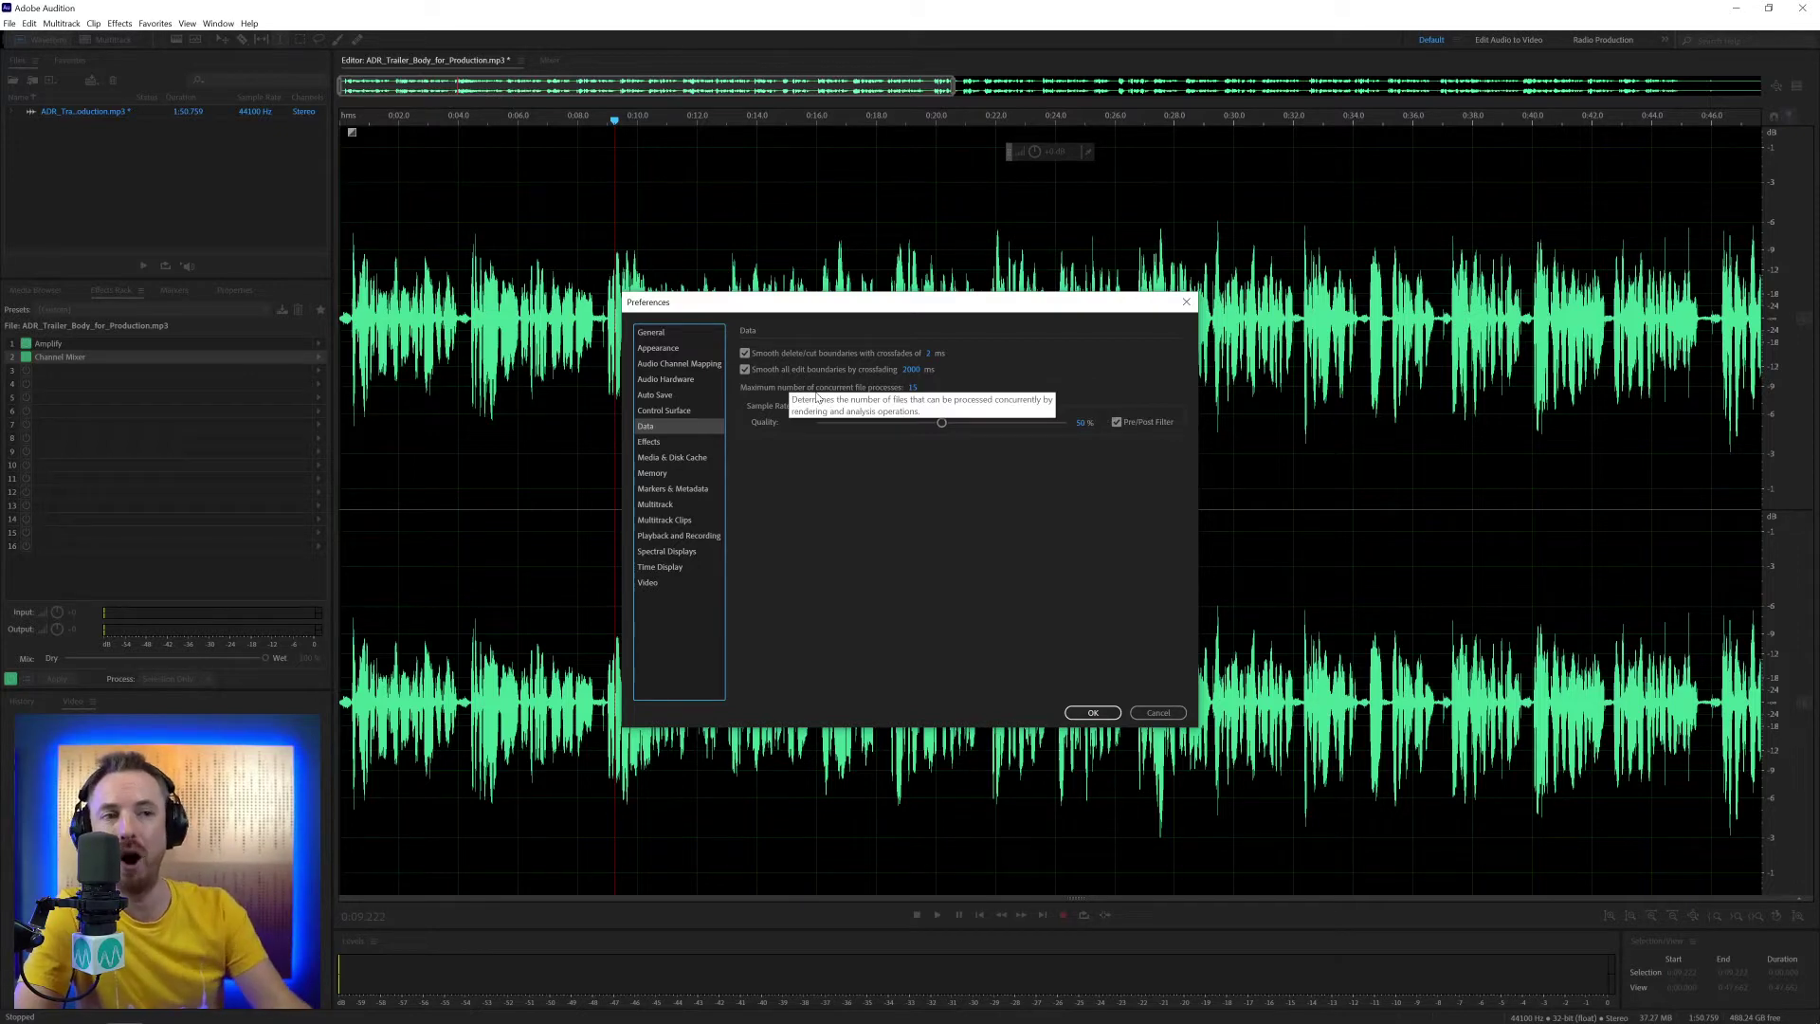
left_click(912, 368)
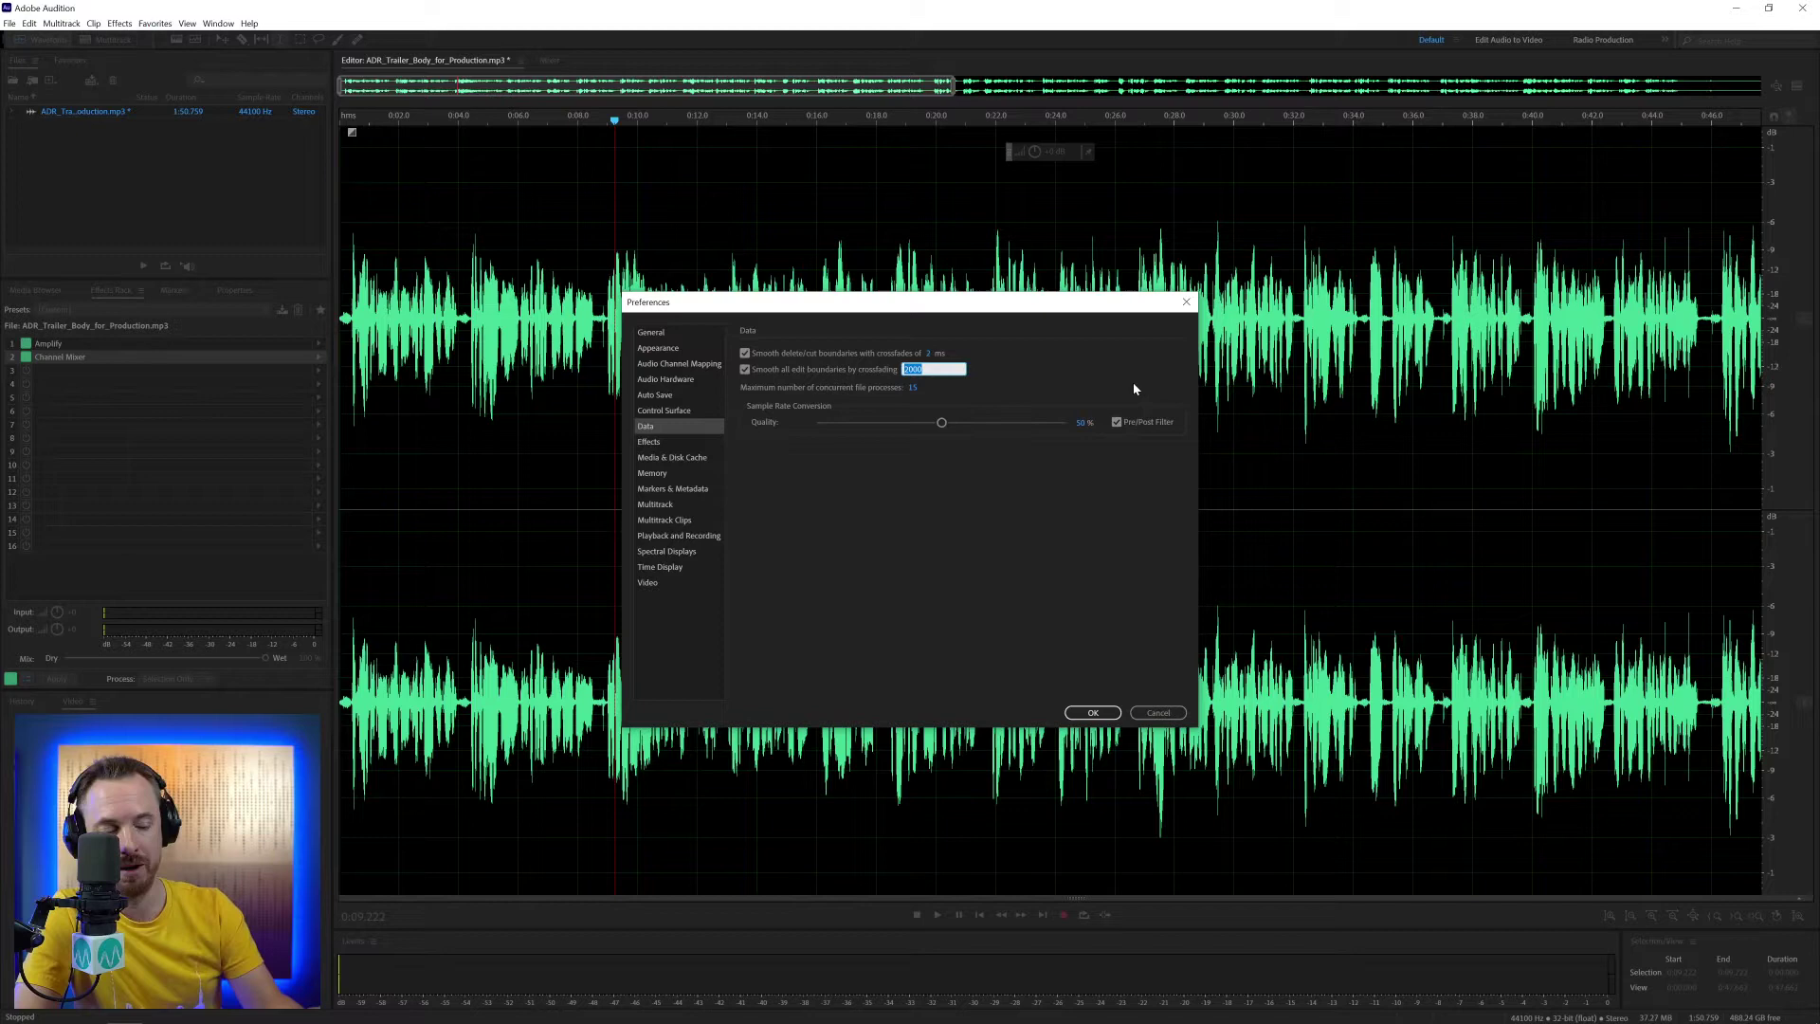
type("5")
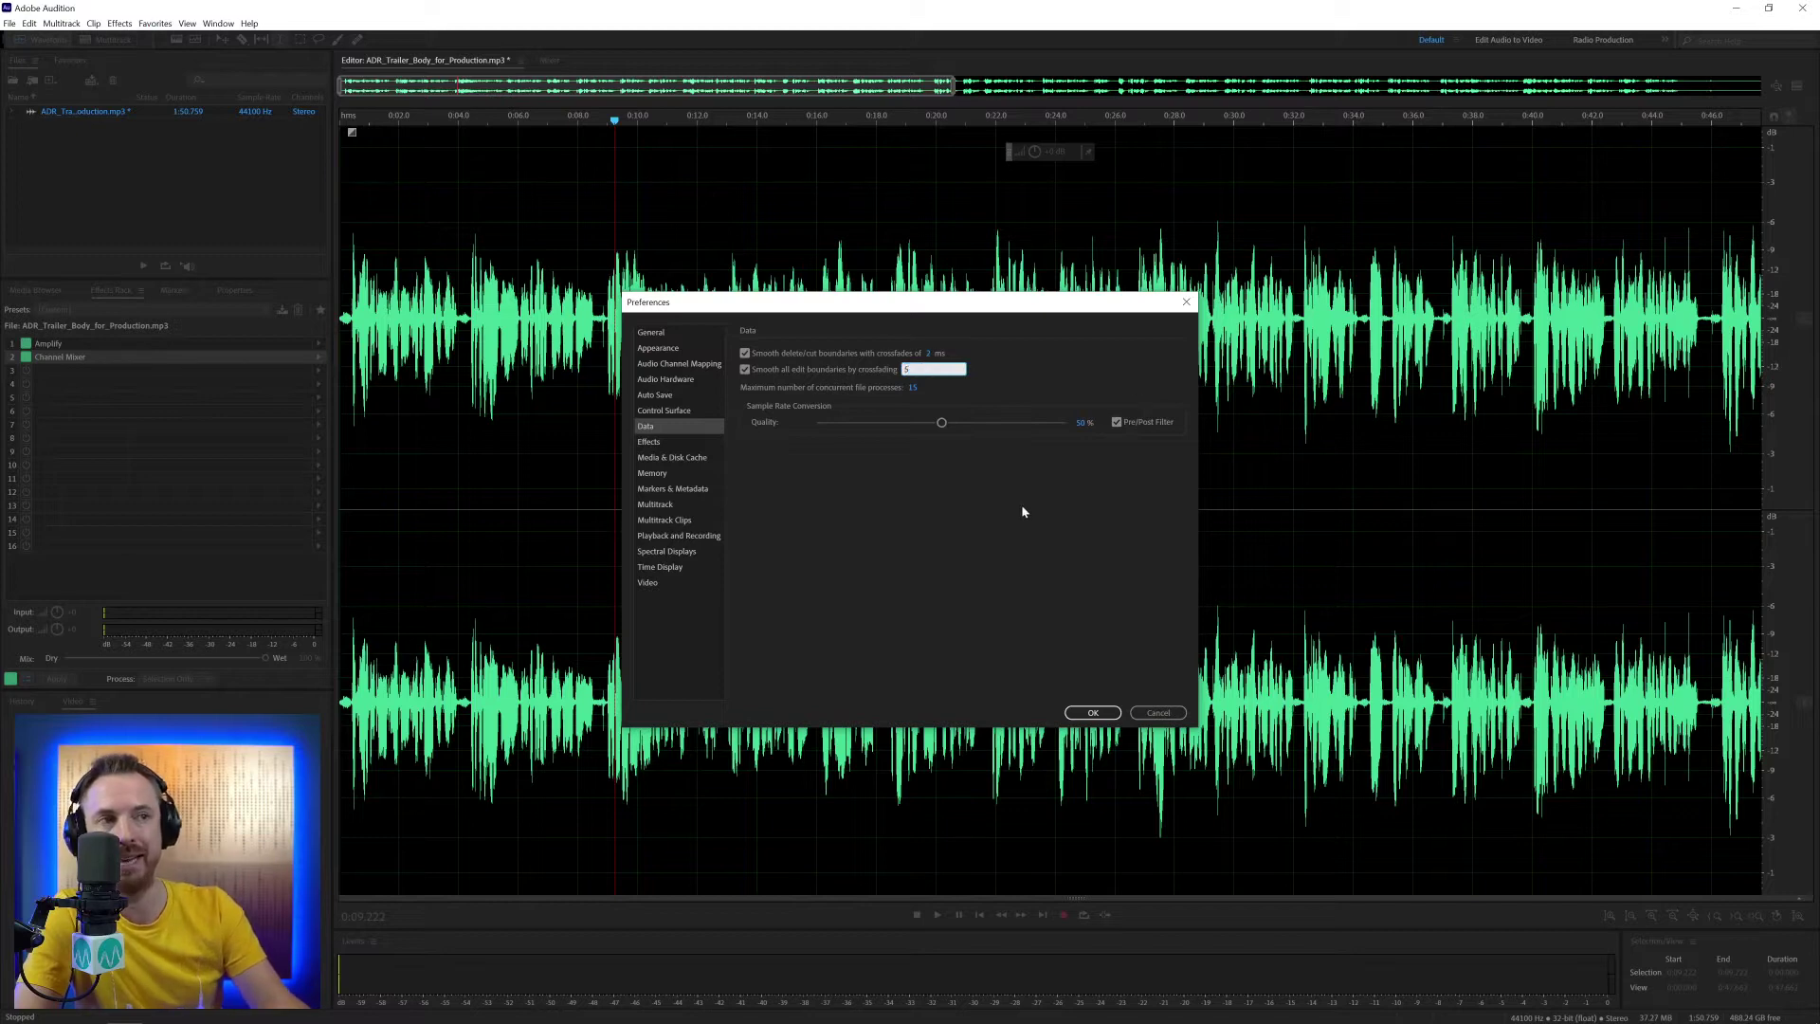
left_click(969, 517)
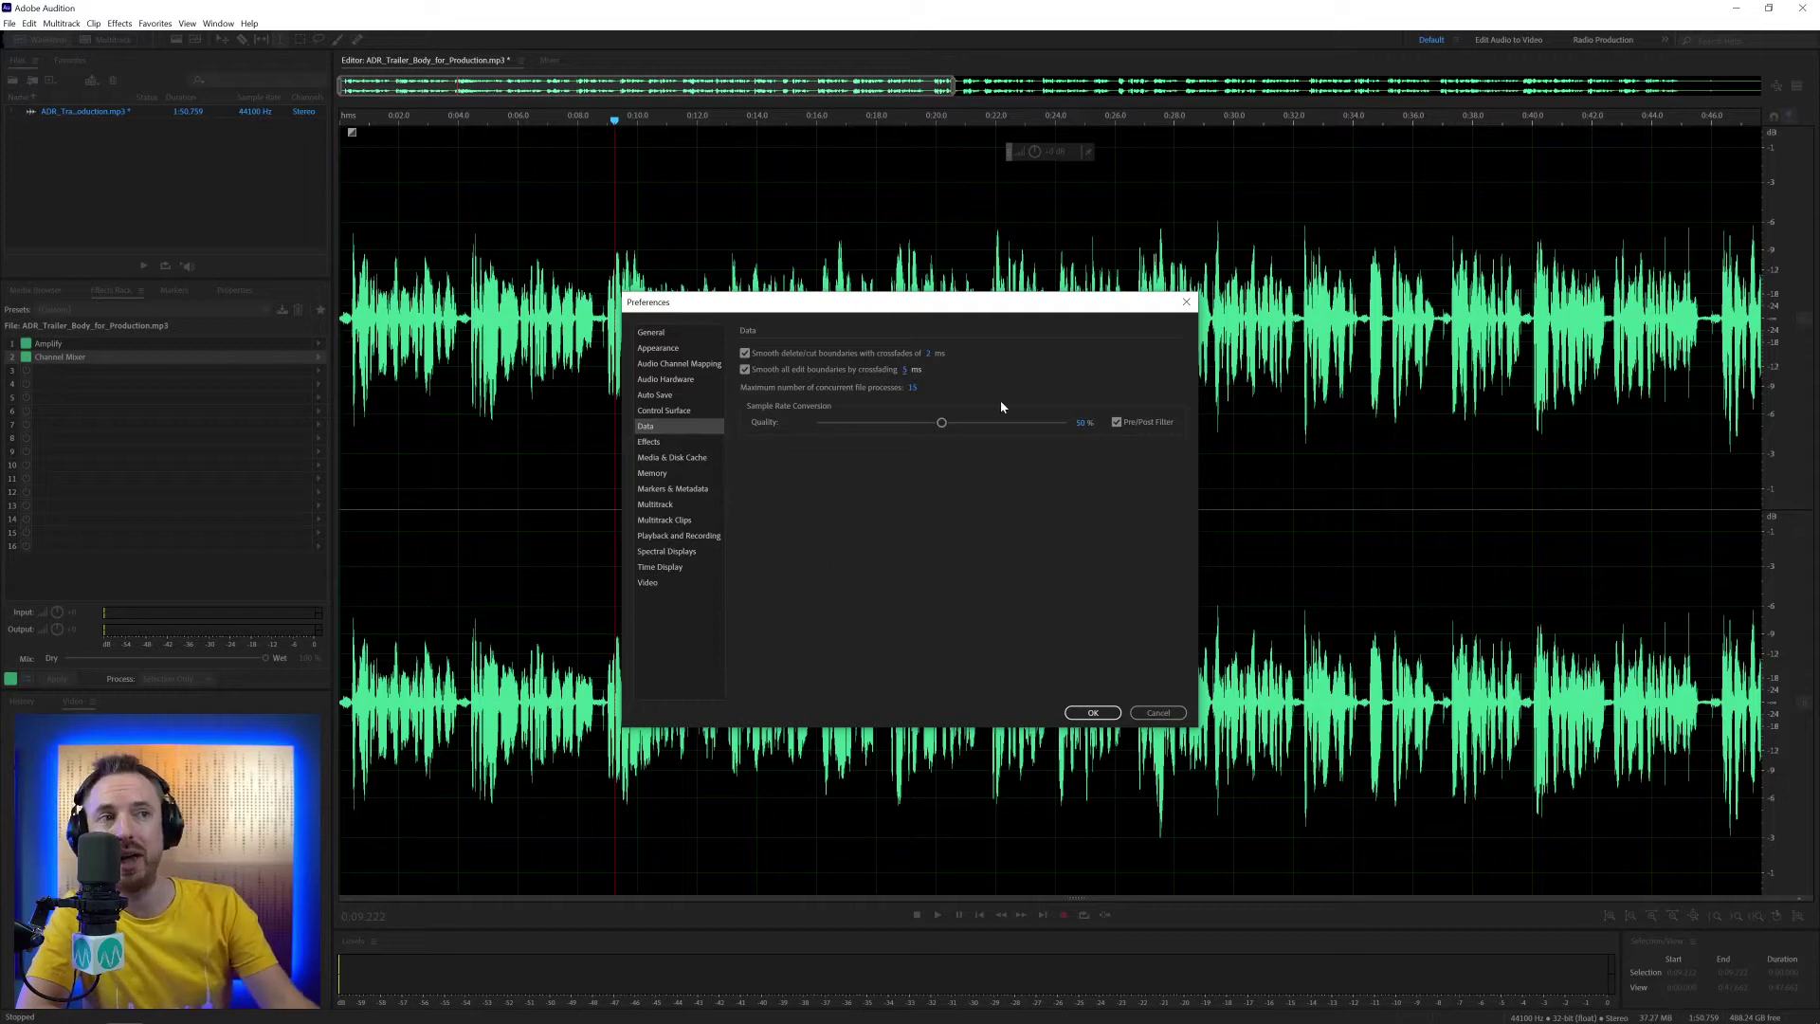
- Set the concurrent file processes to 15
left_click_drag(909, 392, 916, 391)
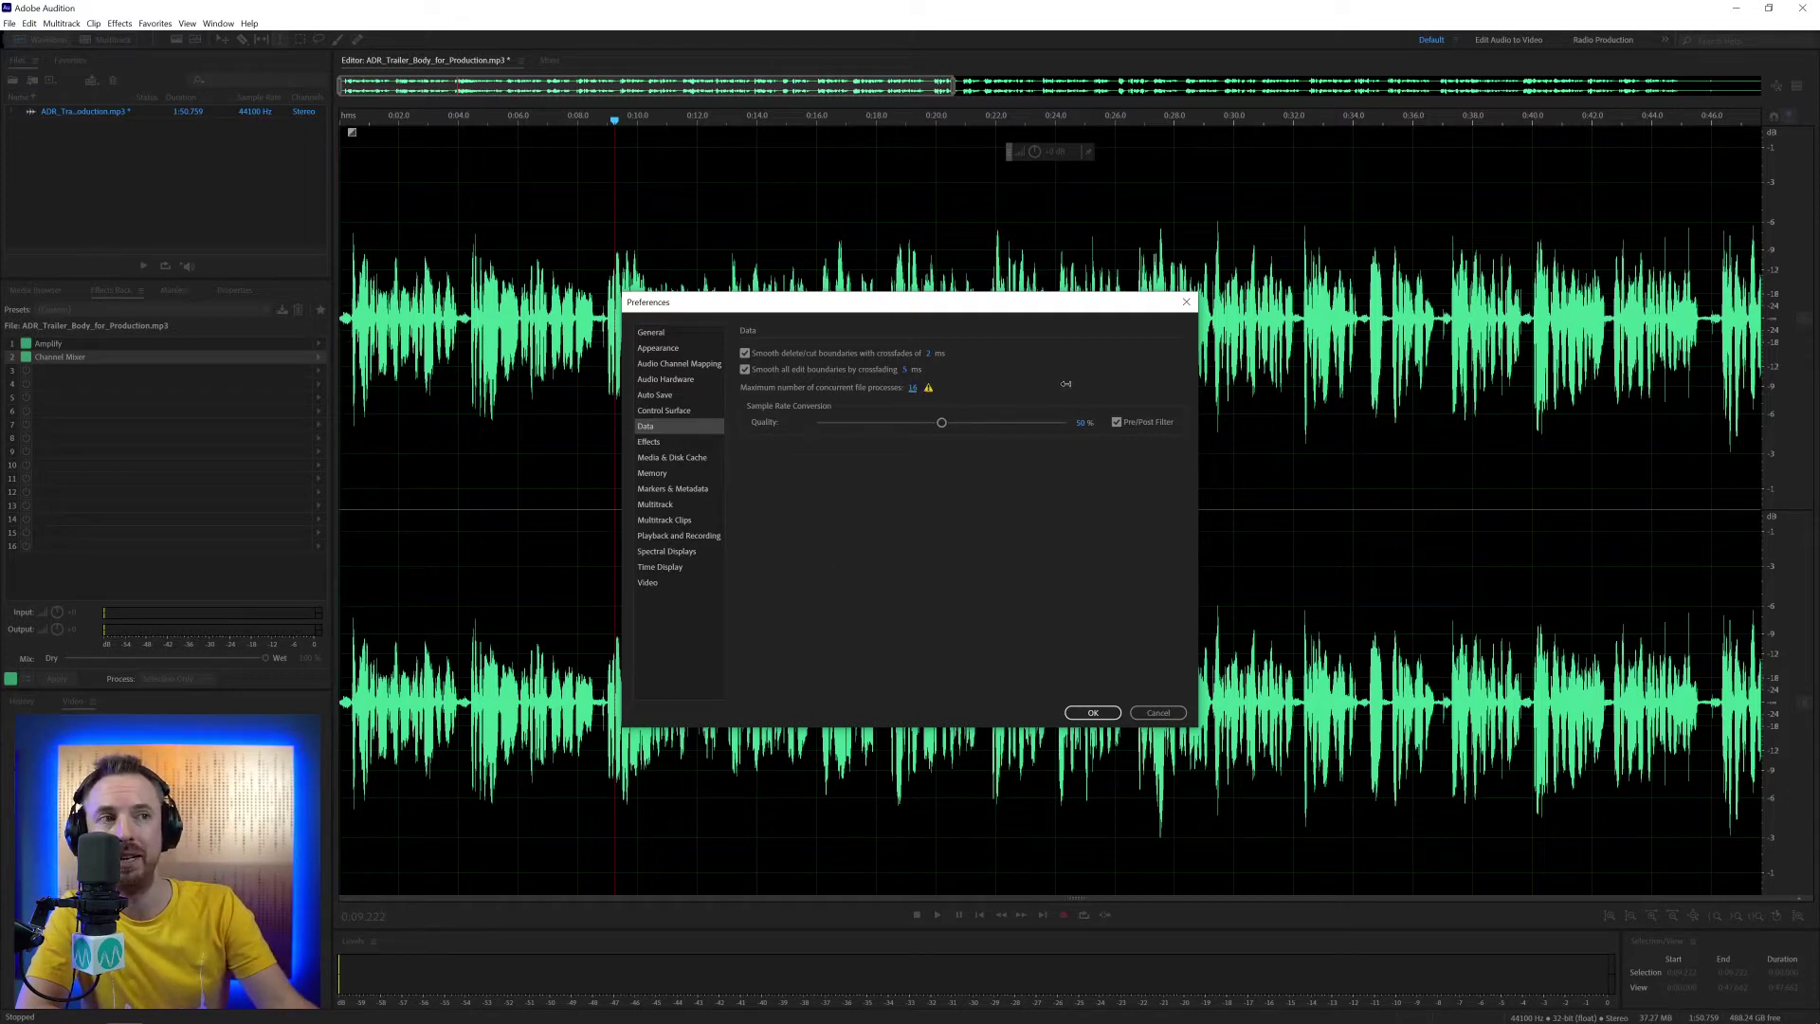
left_click_drag(1066, 383, 1154, 385)
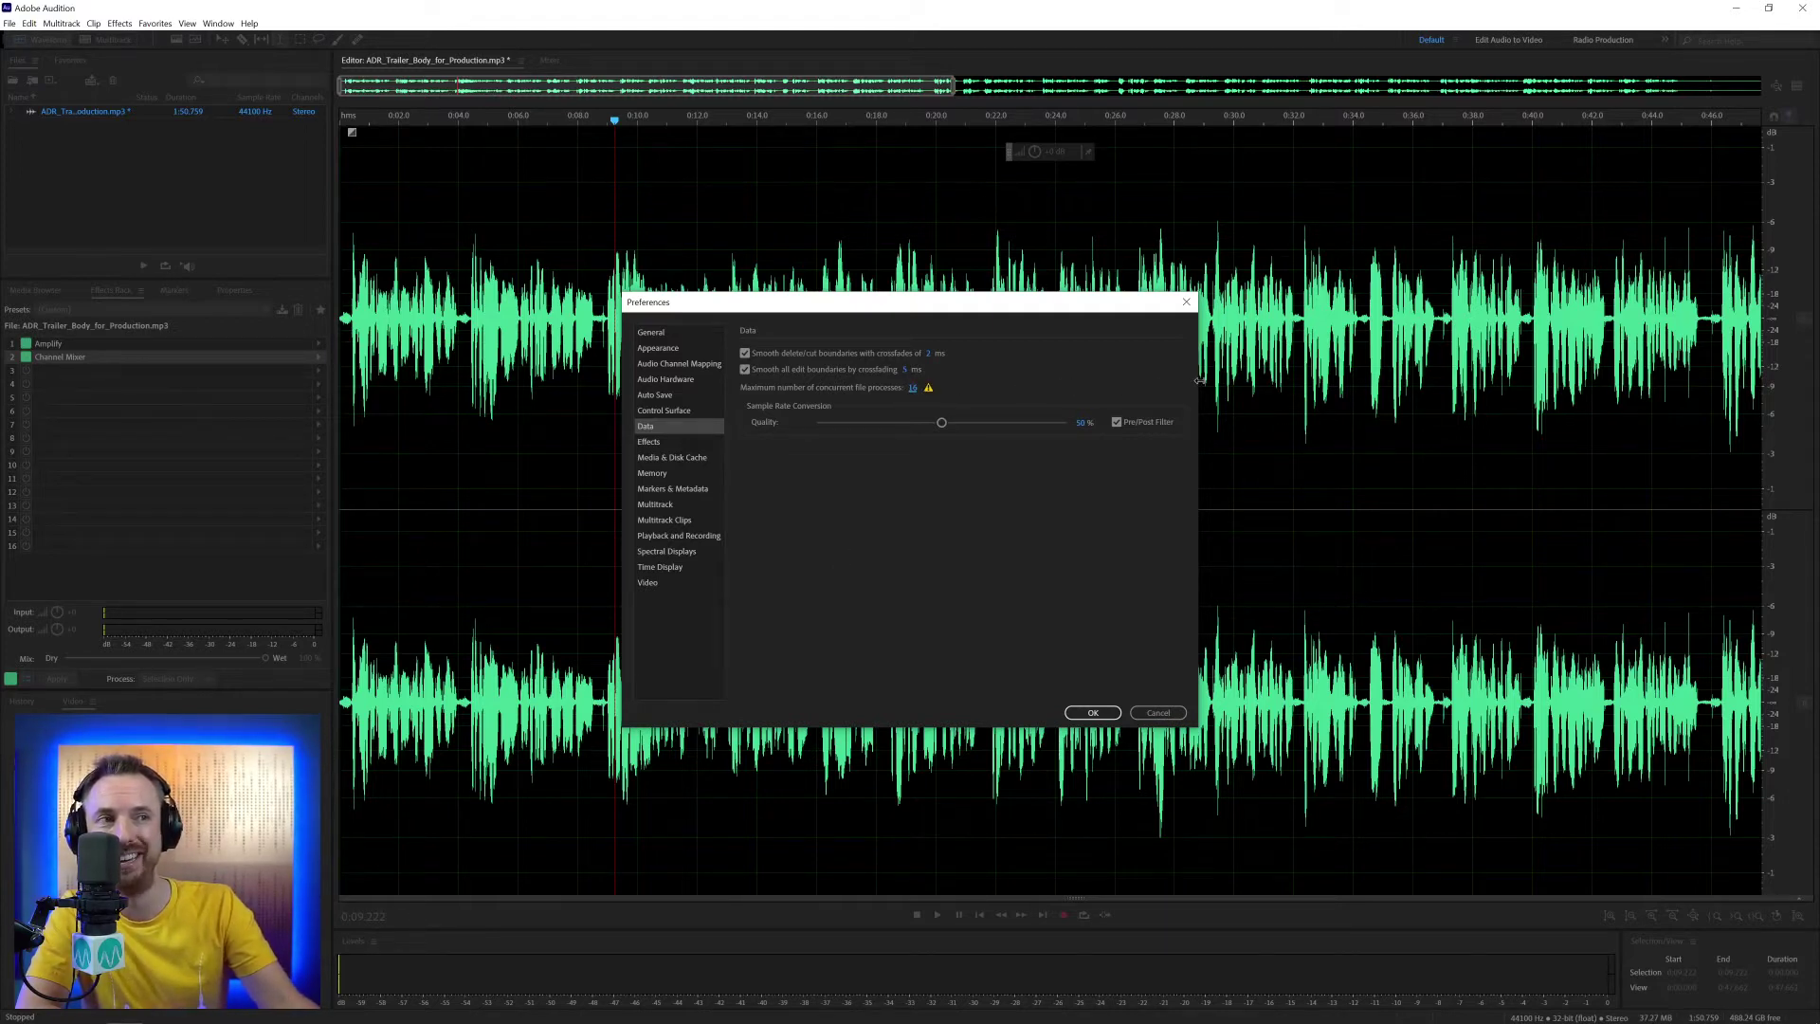
mouse_move(929, 392)
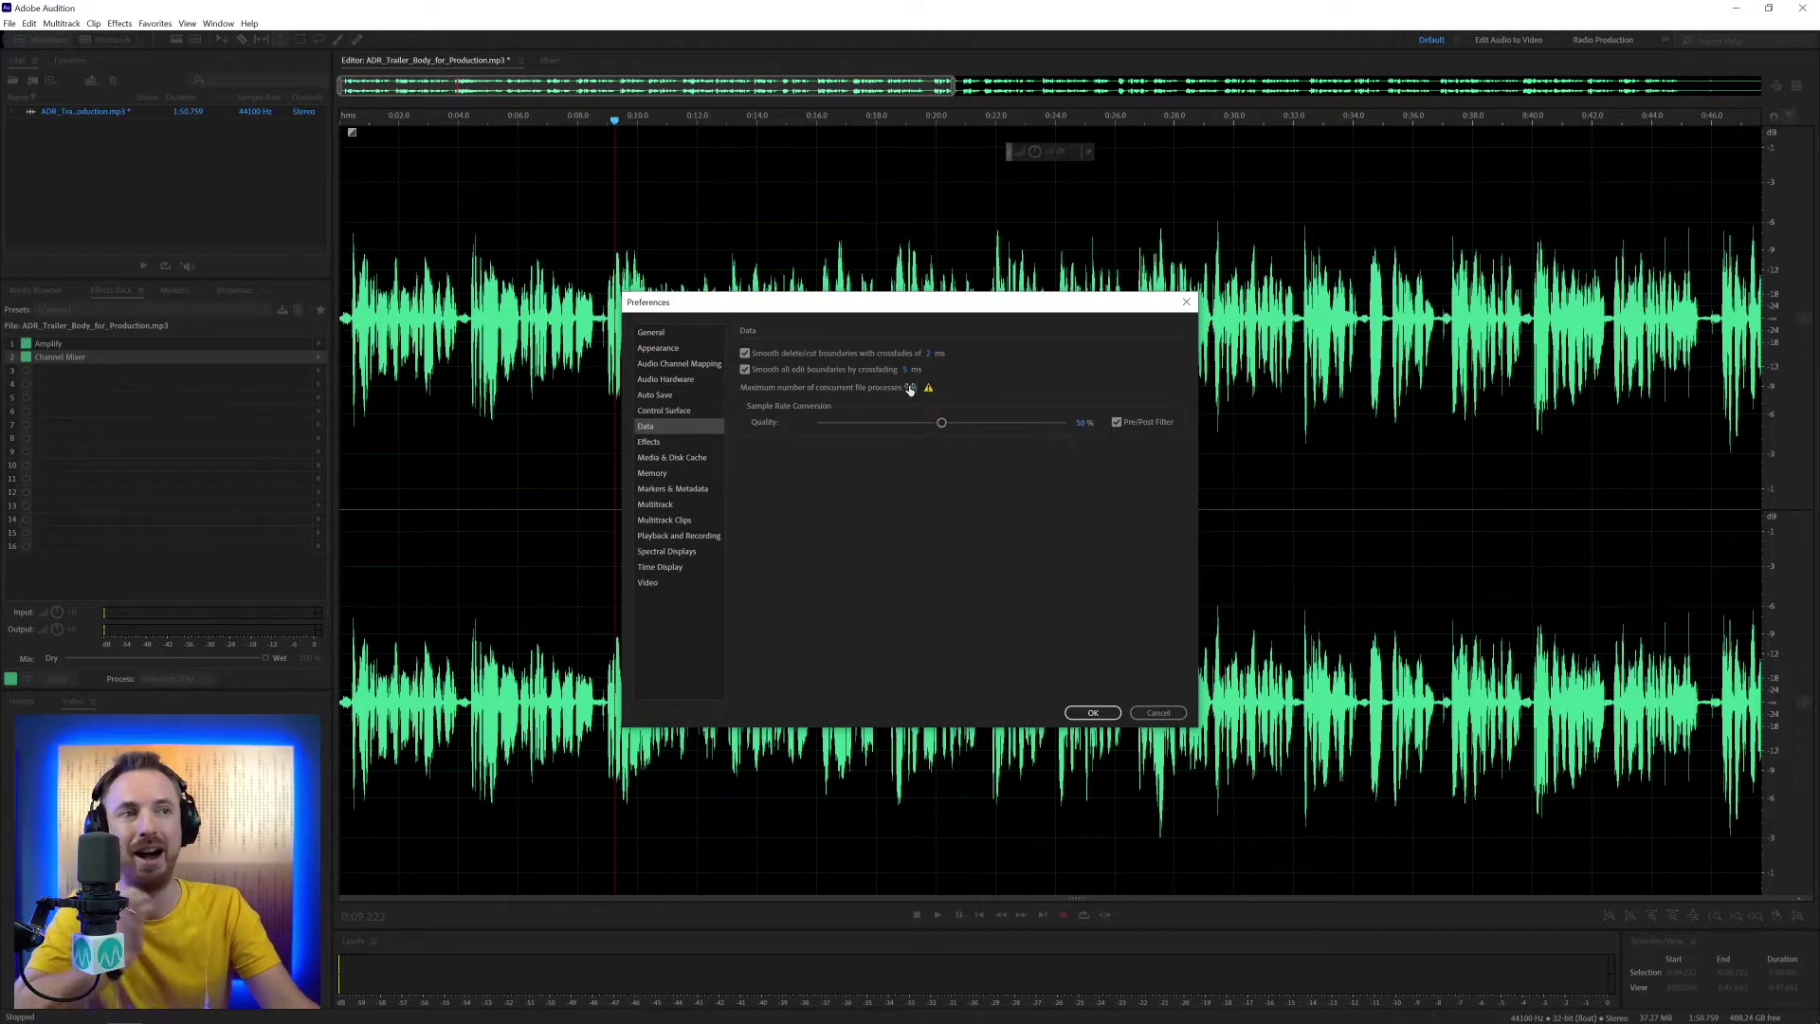
left_click(912, 388)
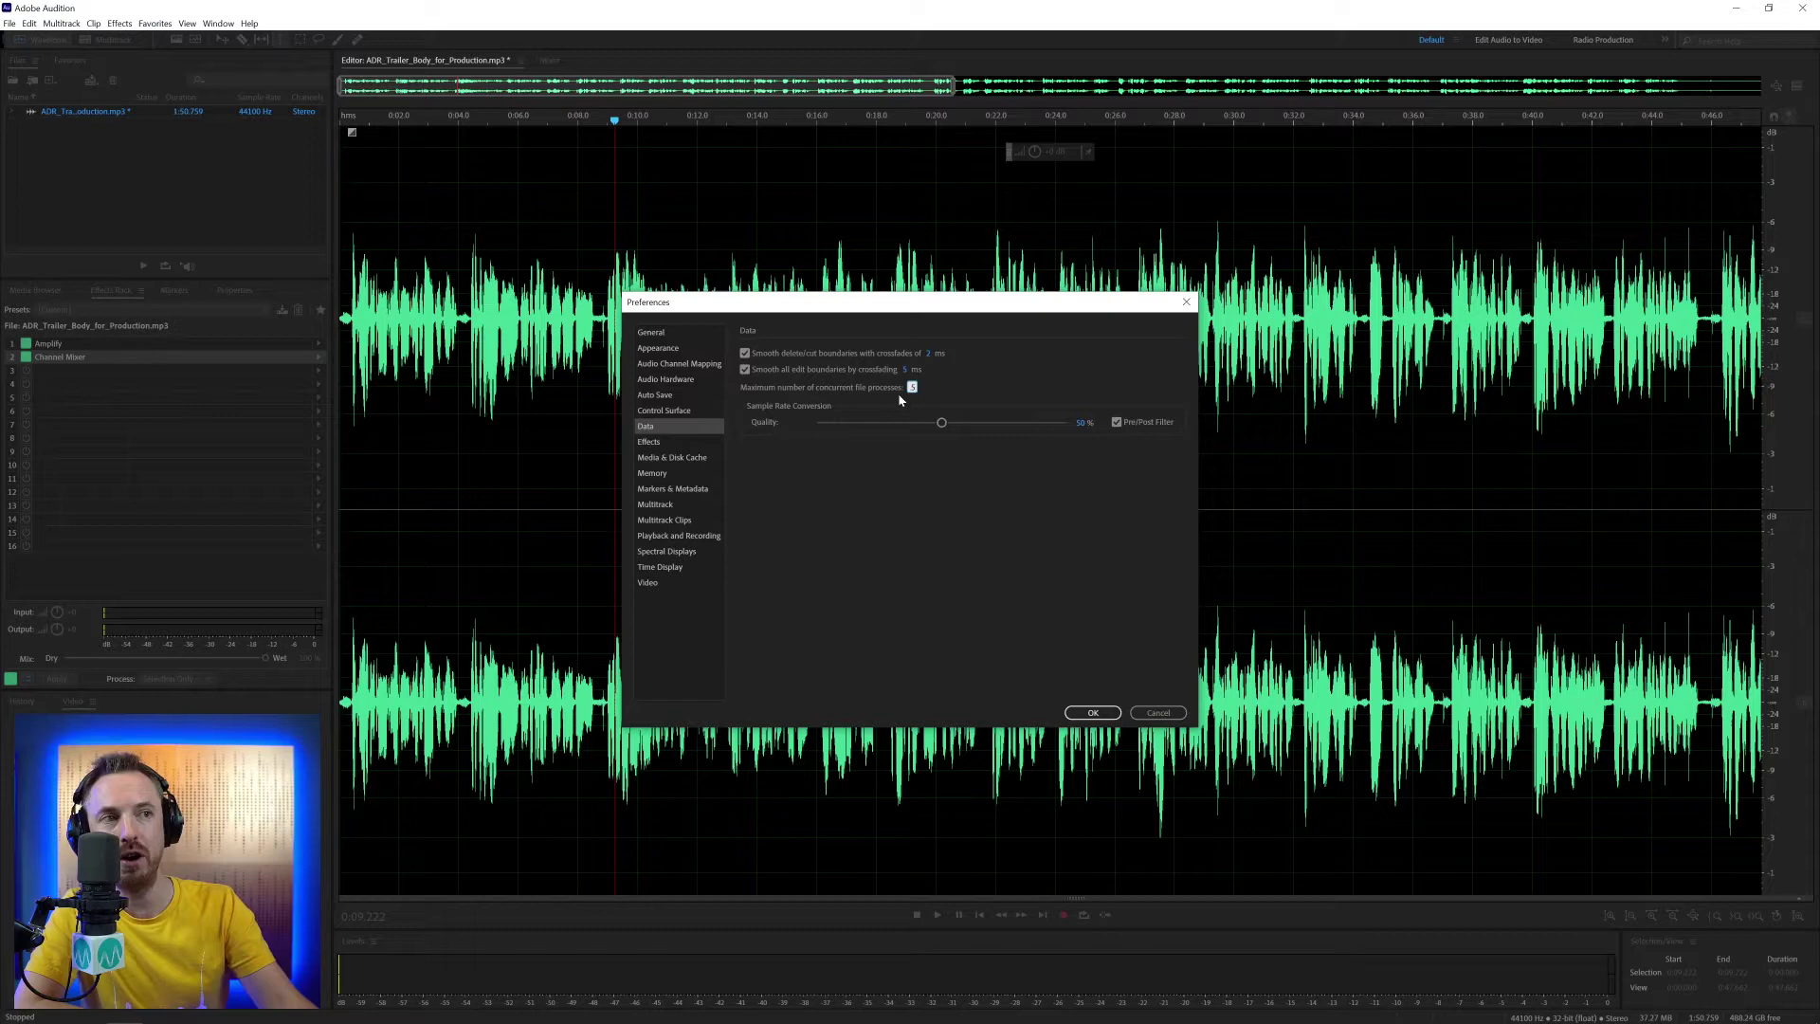
type("8")
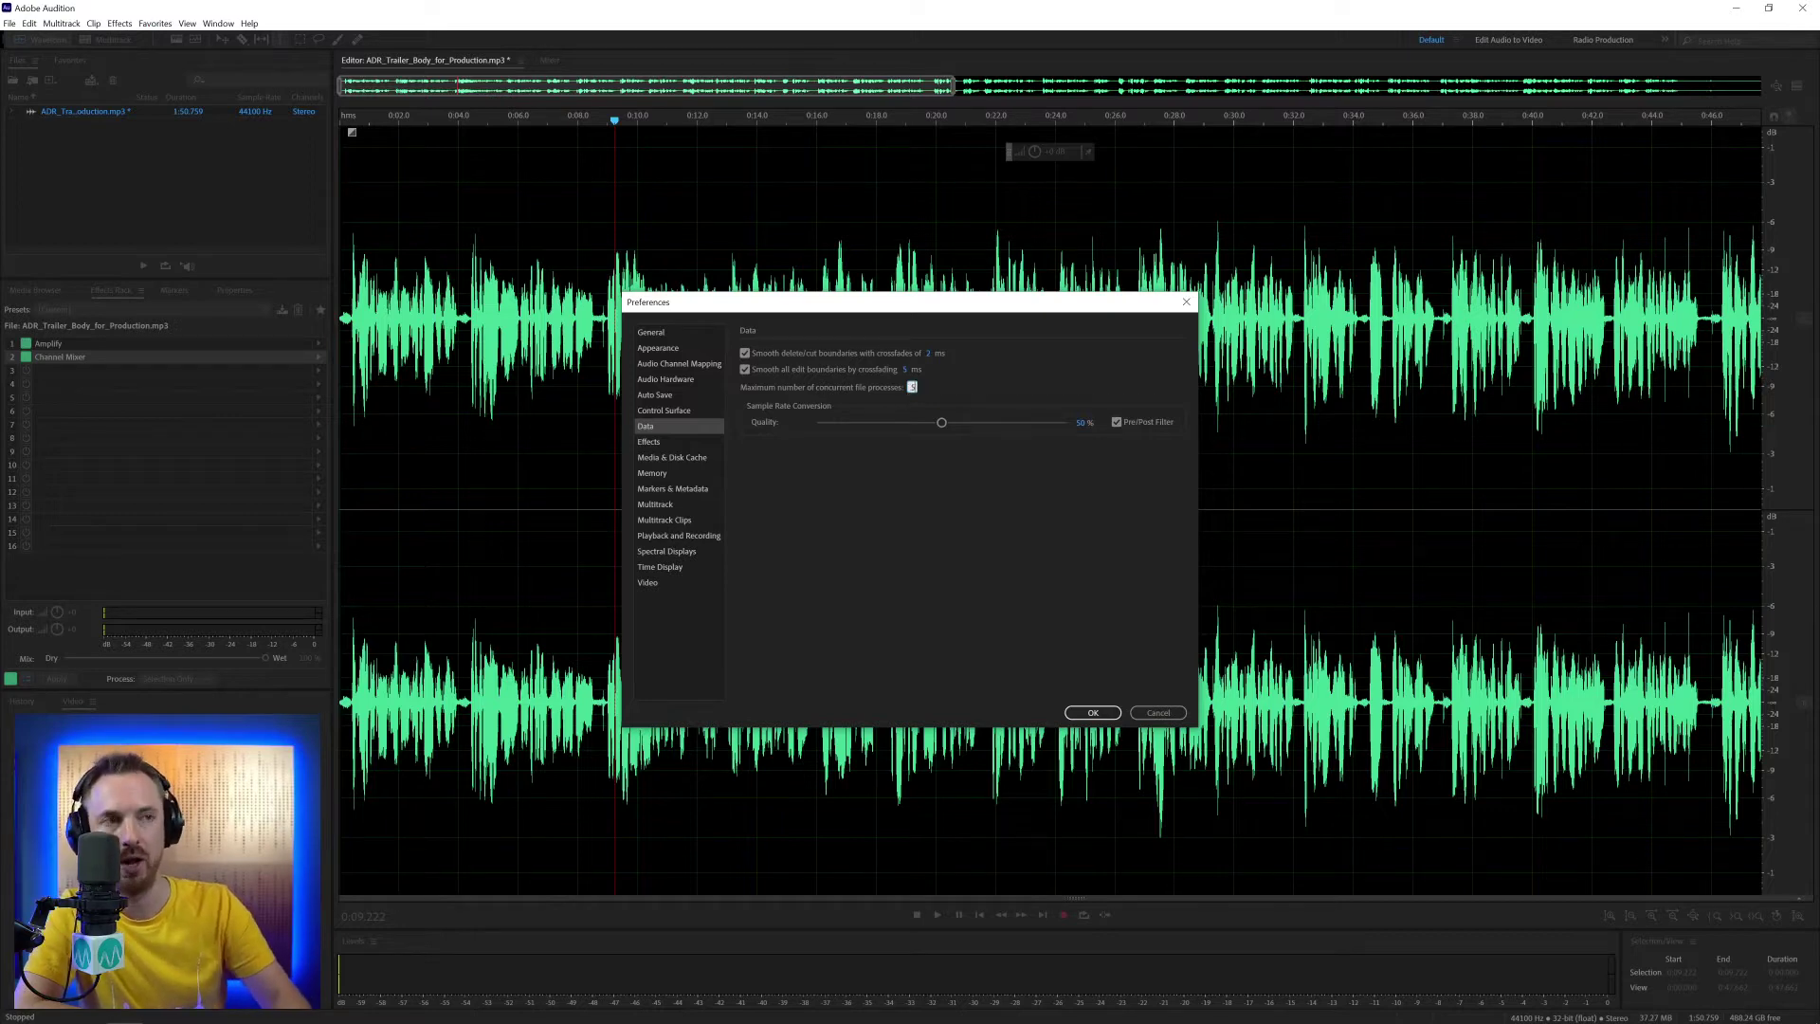
type("15")
key("Return")
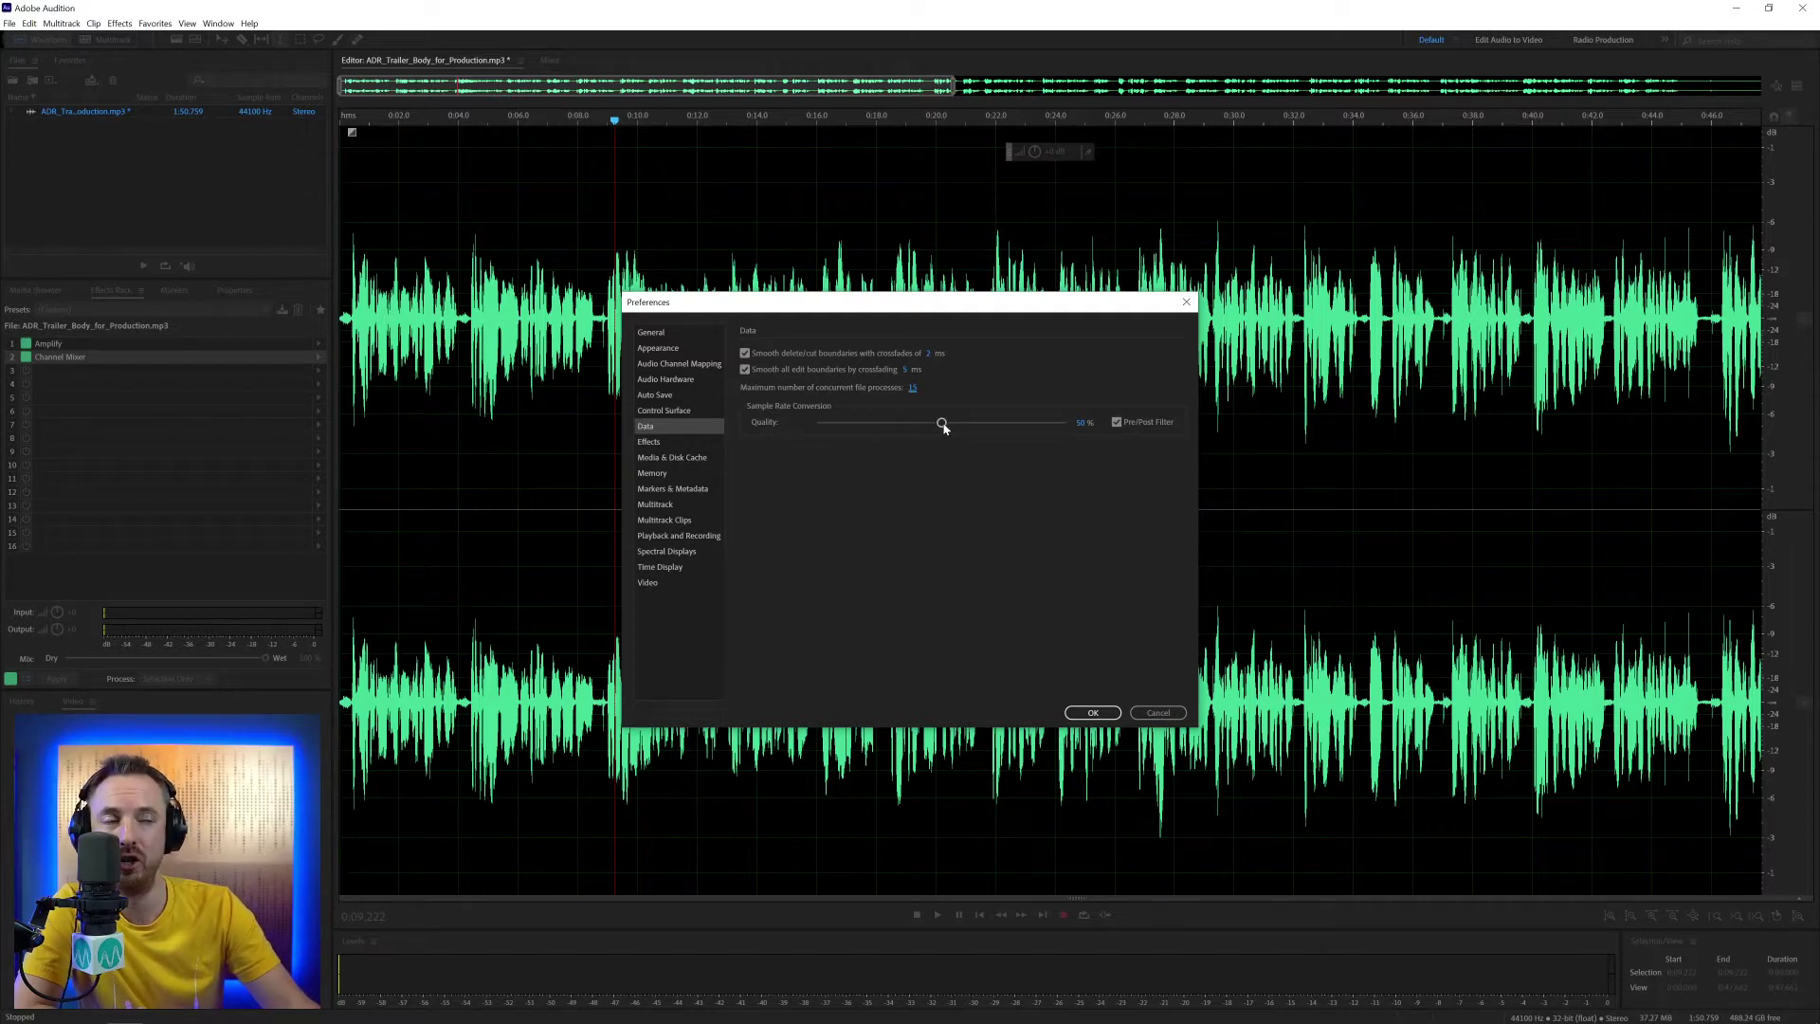
- Set the sample rate conversion quality back to 50%
left_click_drag(941, 424, 798, 406)
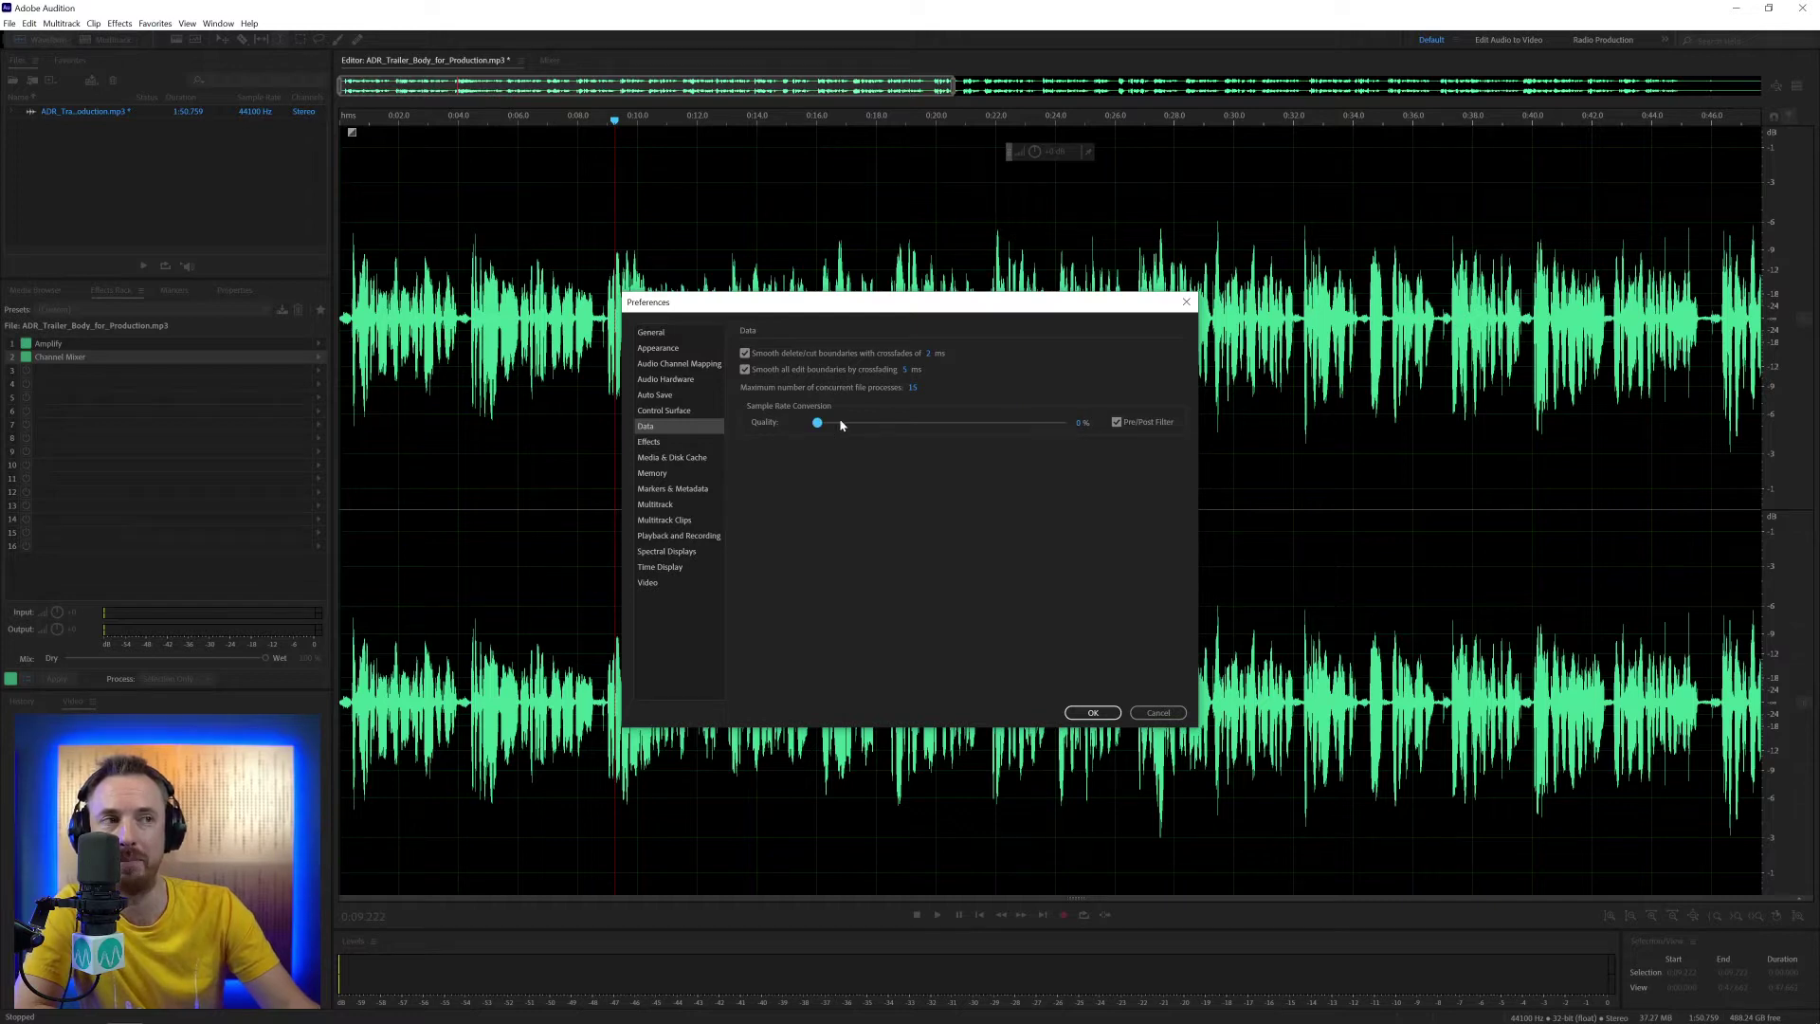
left_click(1079, 423)
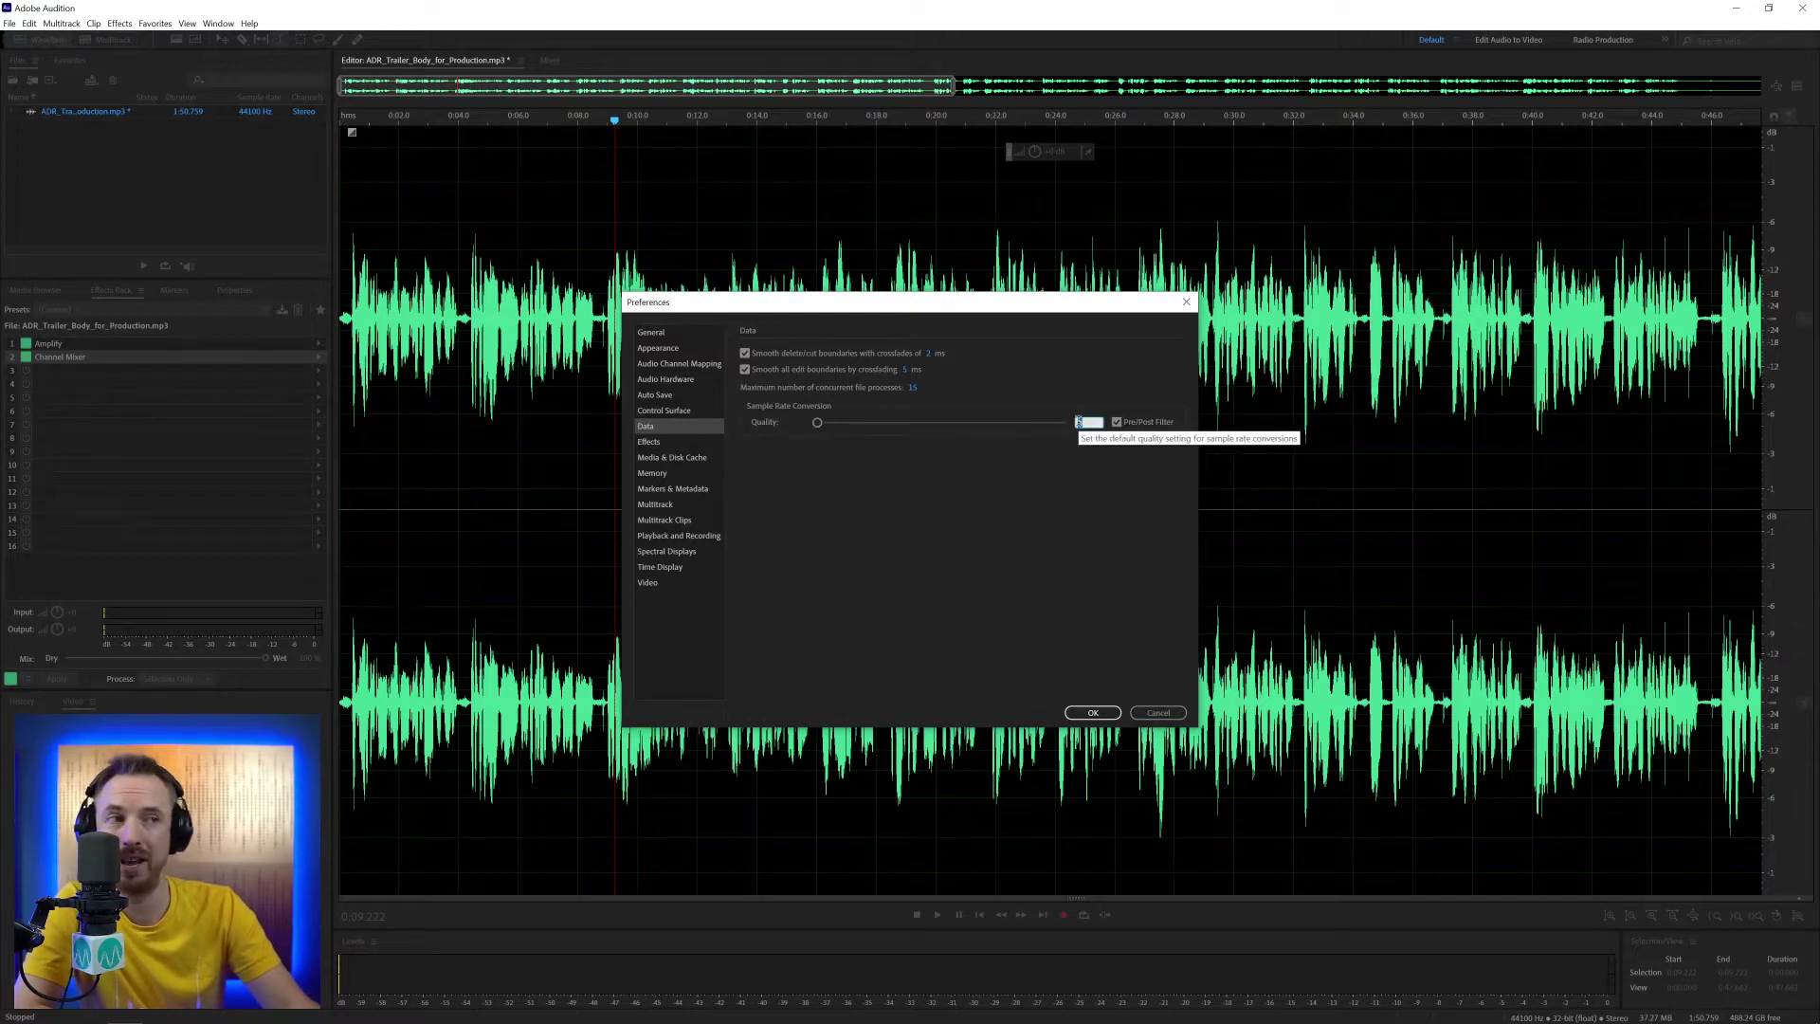
type("50")
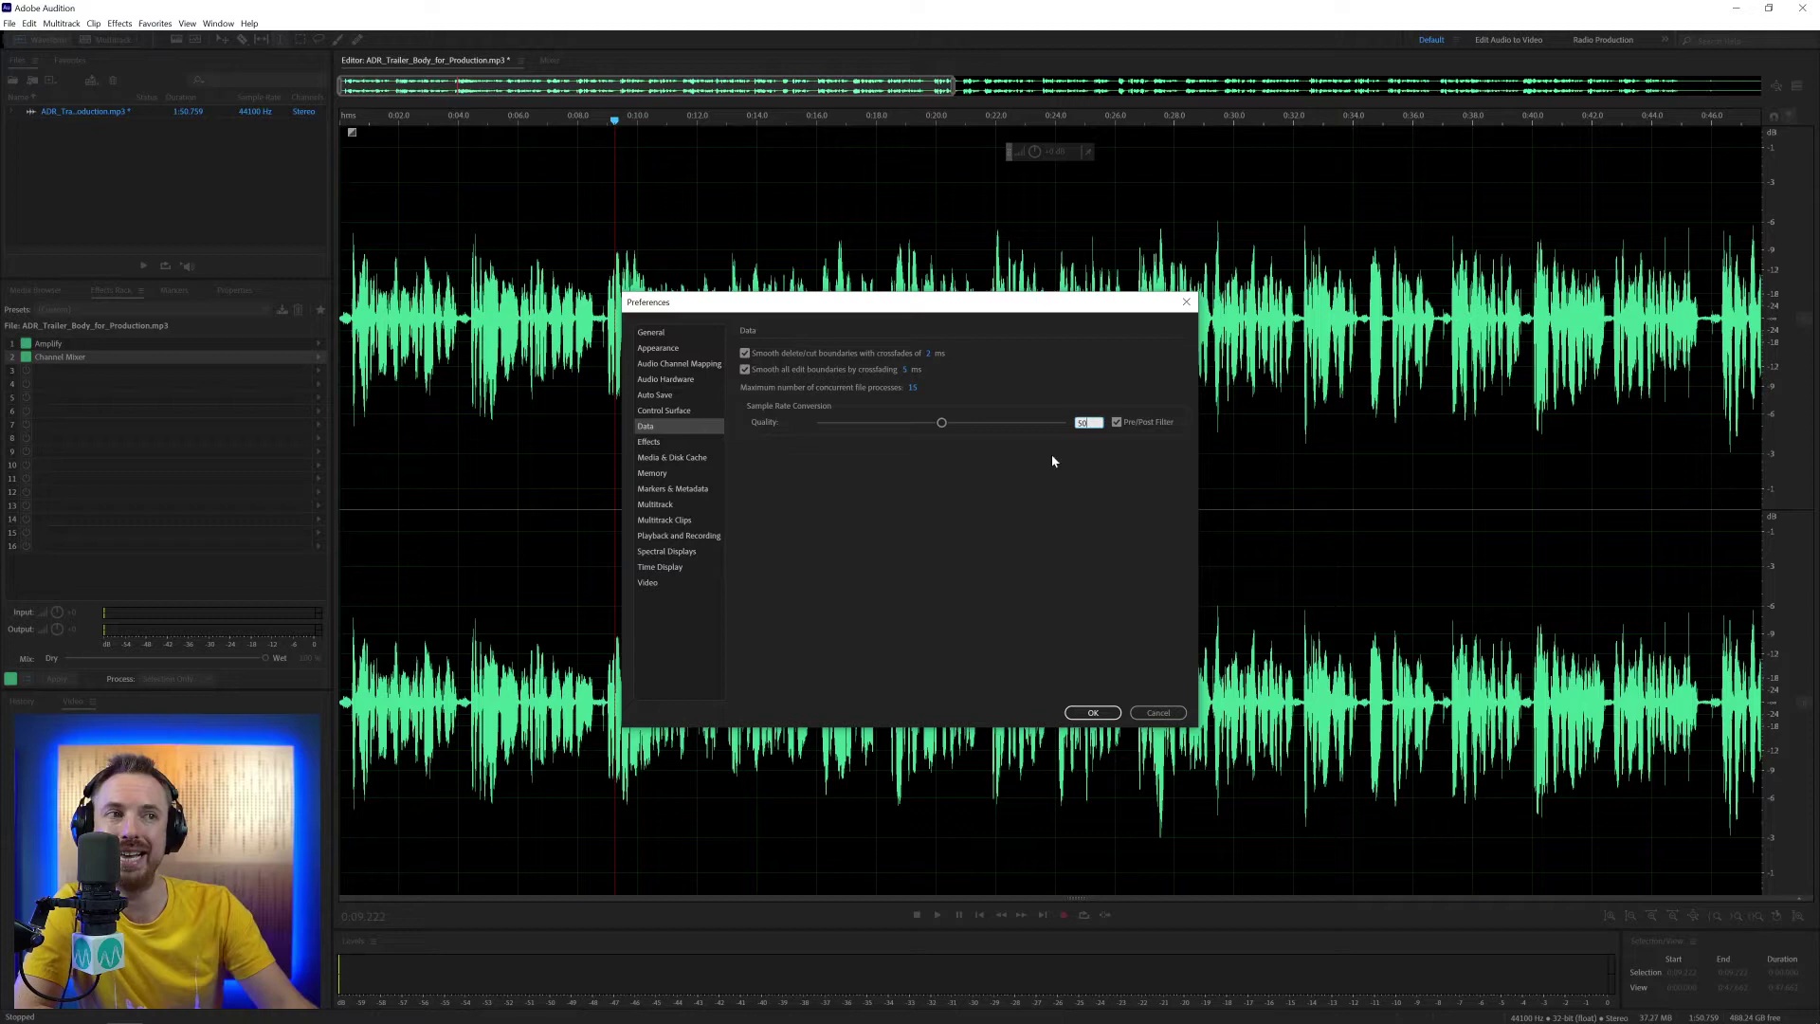
key("Return")
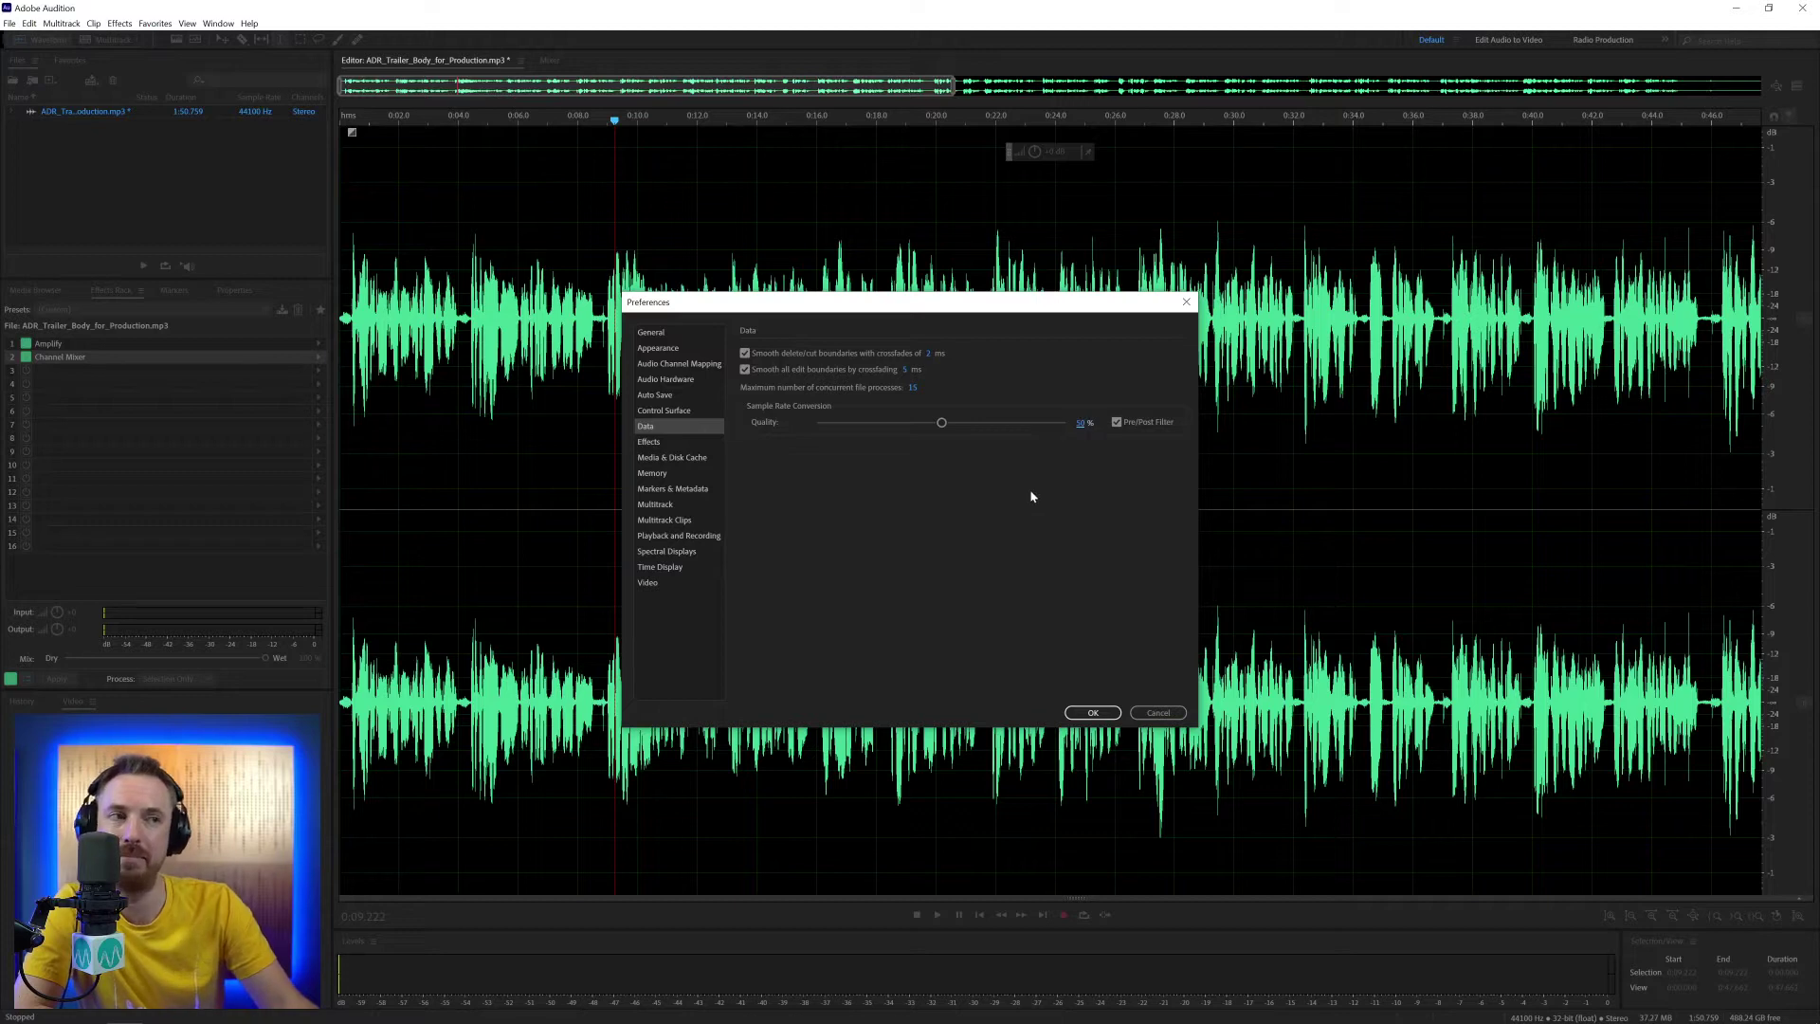
- Save the preferences and create a new 48000 Hz multitrack session named 48000
left_click(1104, 714)
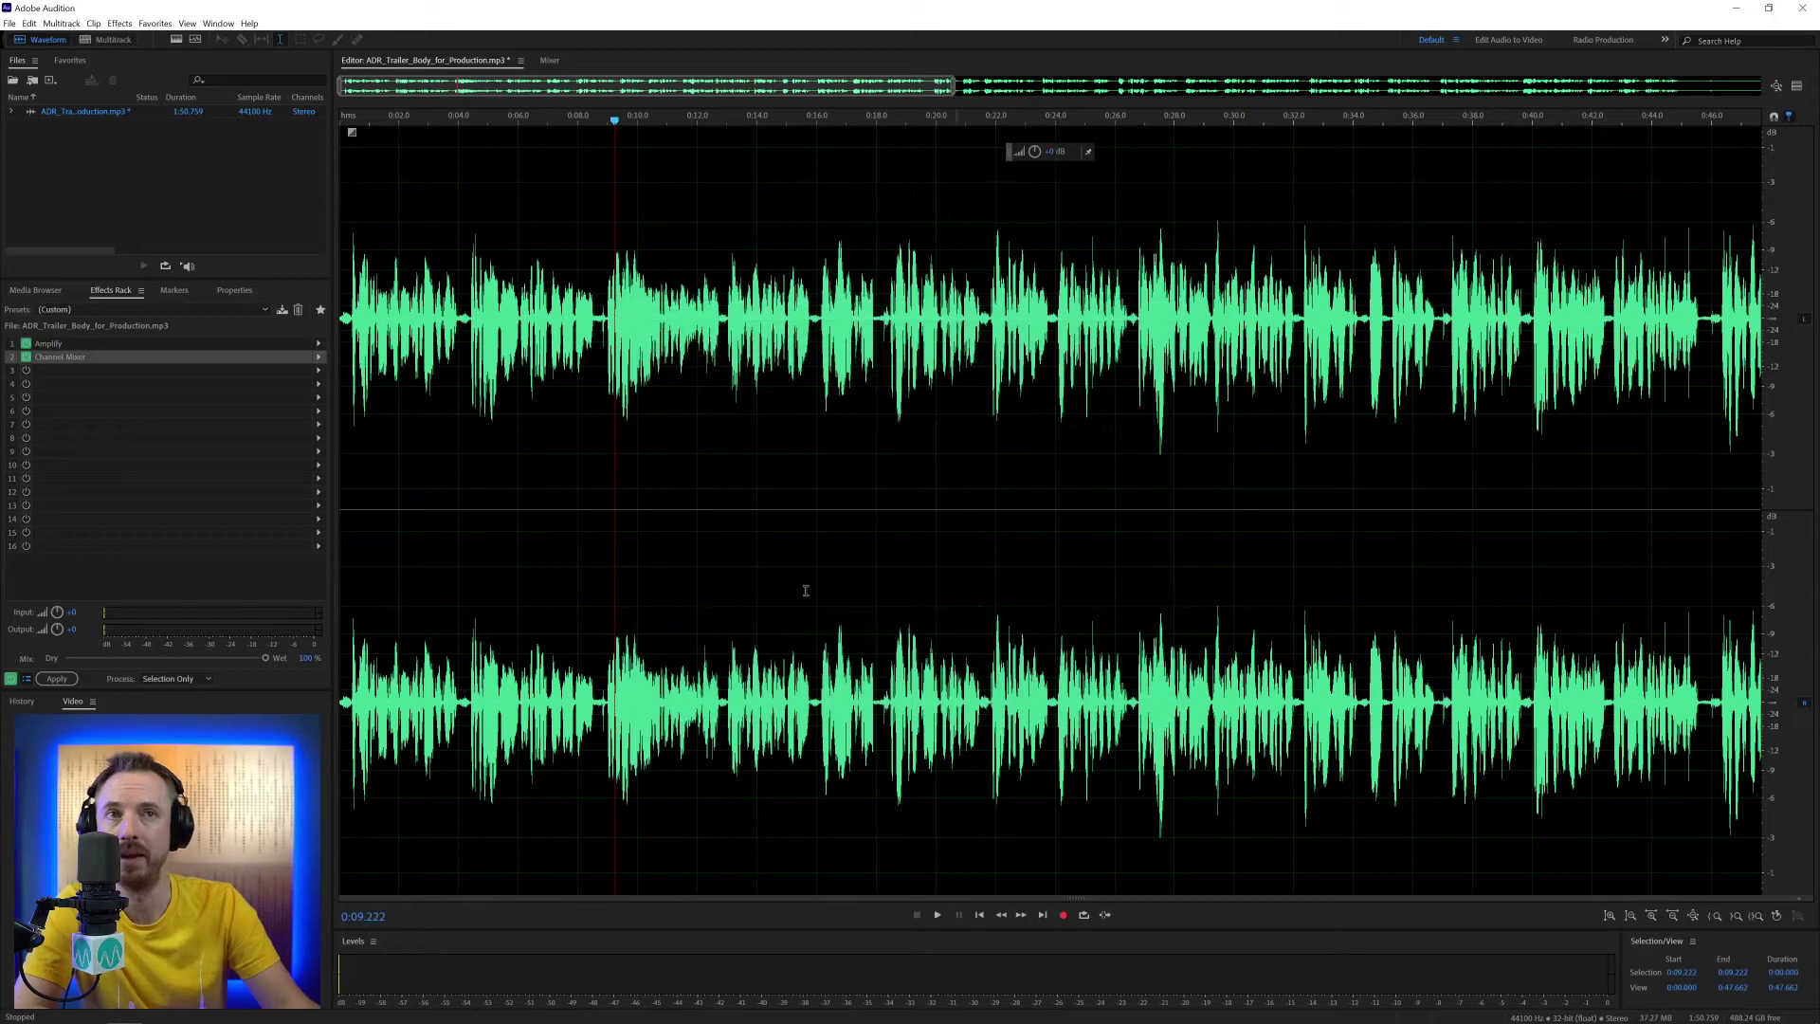
left_click(9, 22)
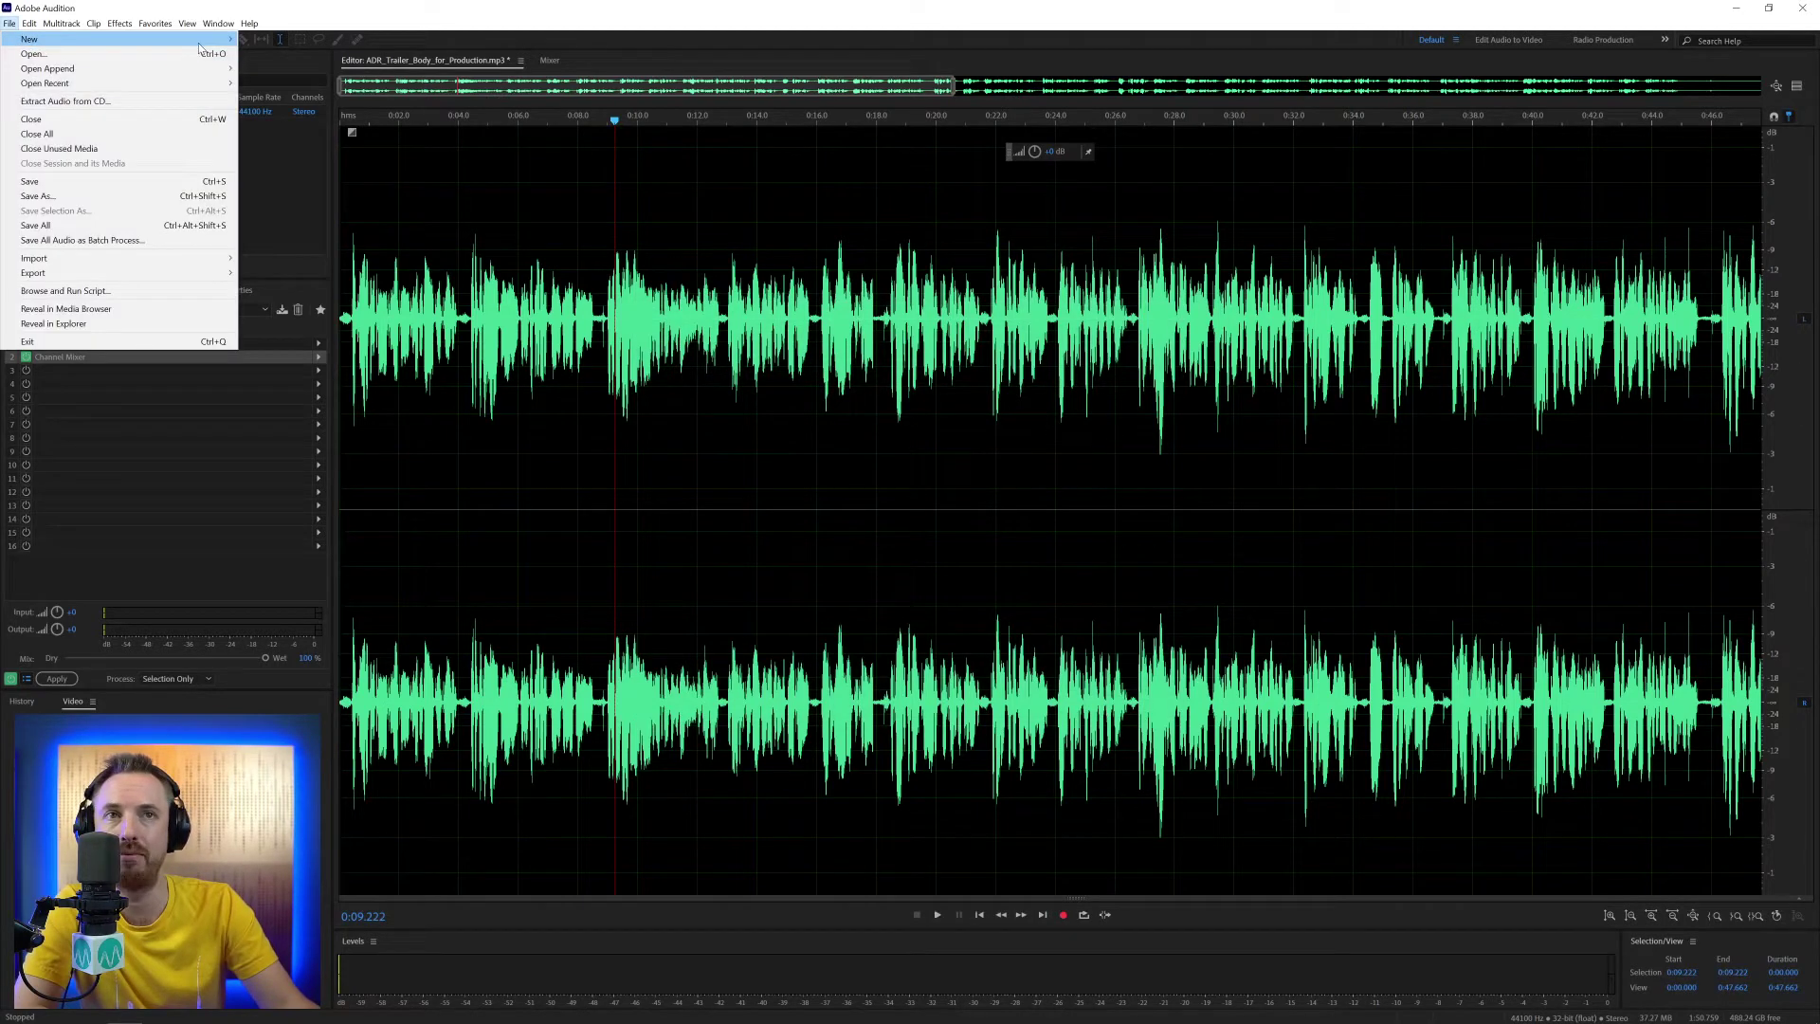
mouse_move(199, 47)
left_click(271, 40)
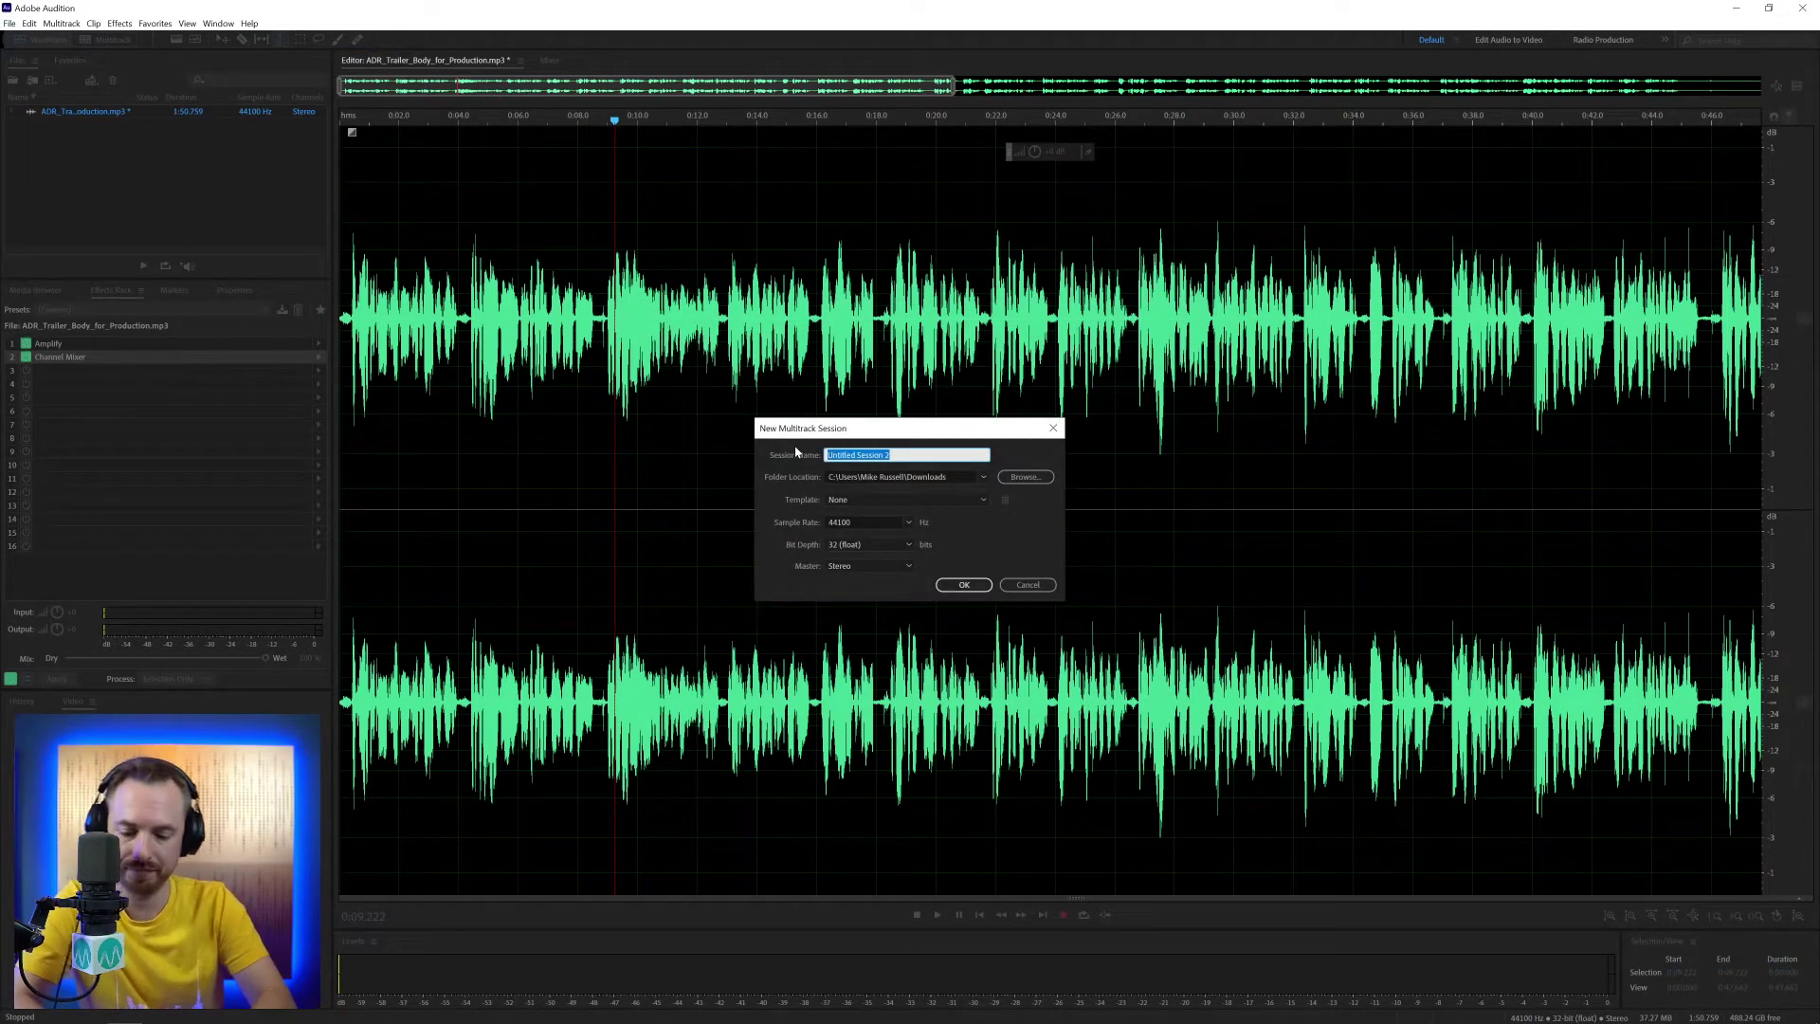
type("48000")
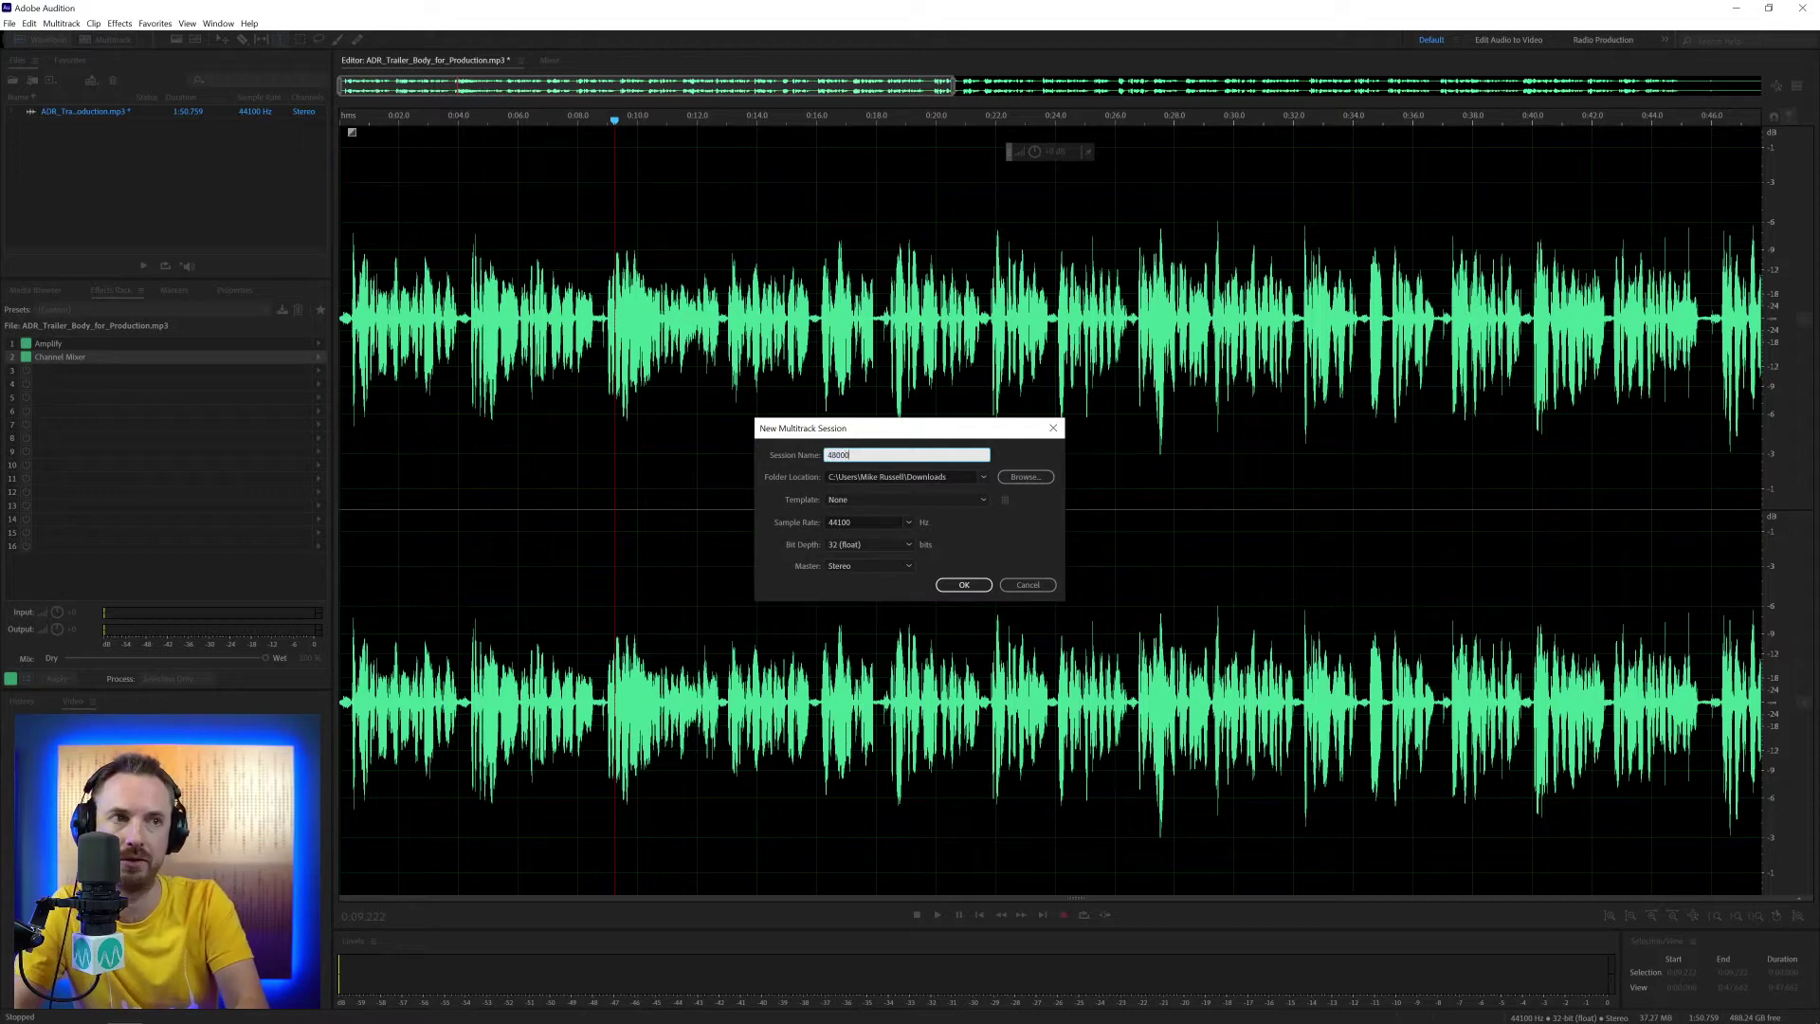
left_click(889, 523)
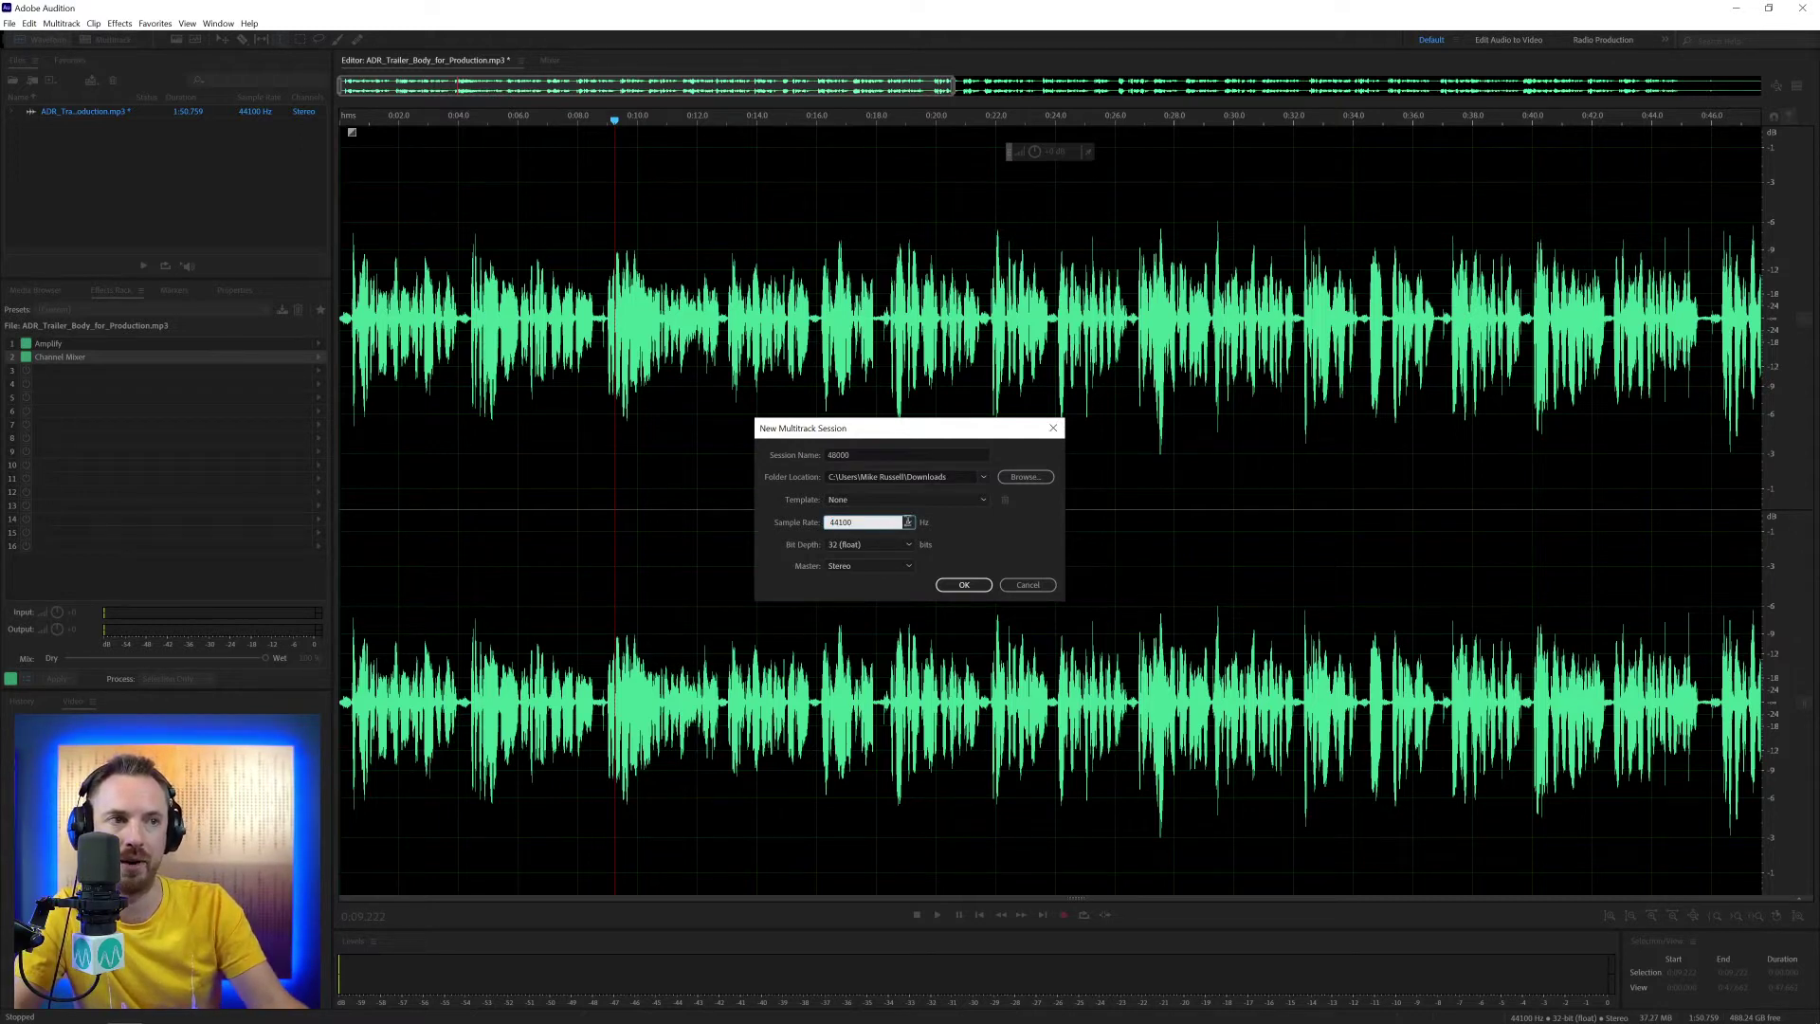
left_click(908, 522)
left_click(855, 611)
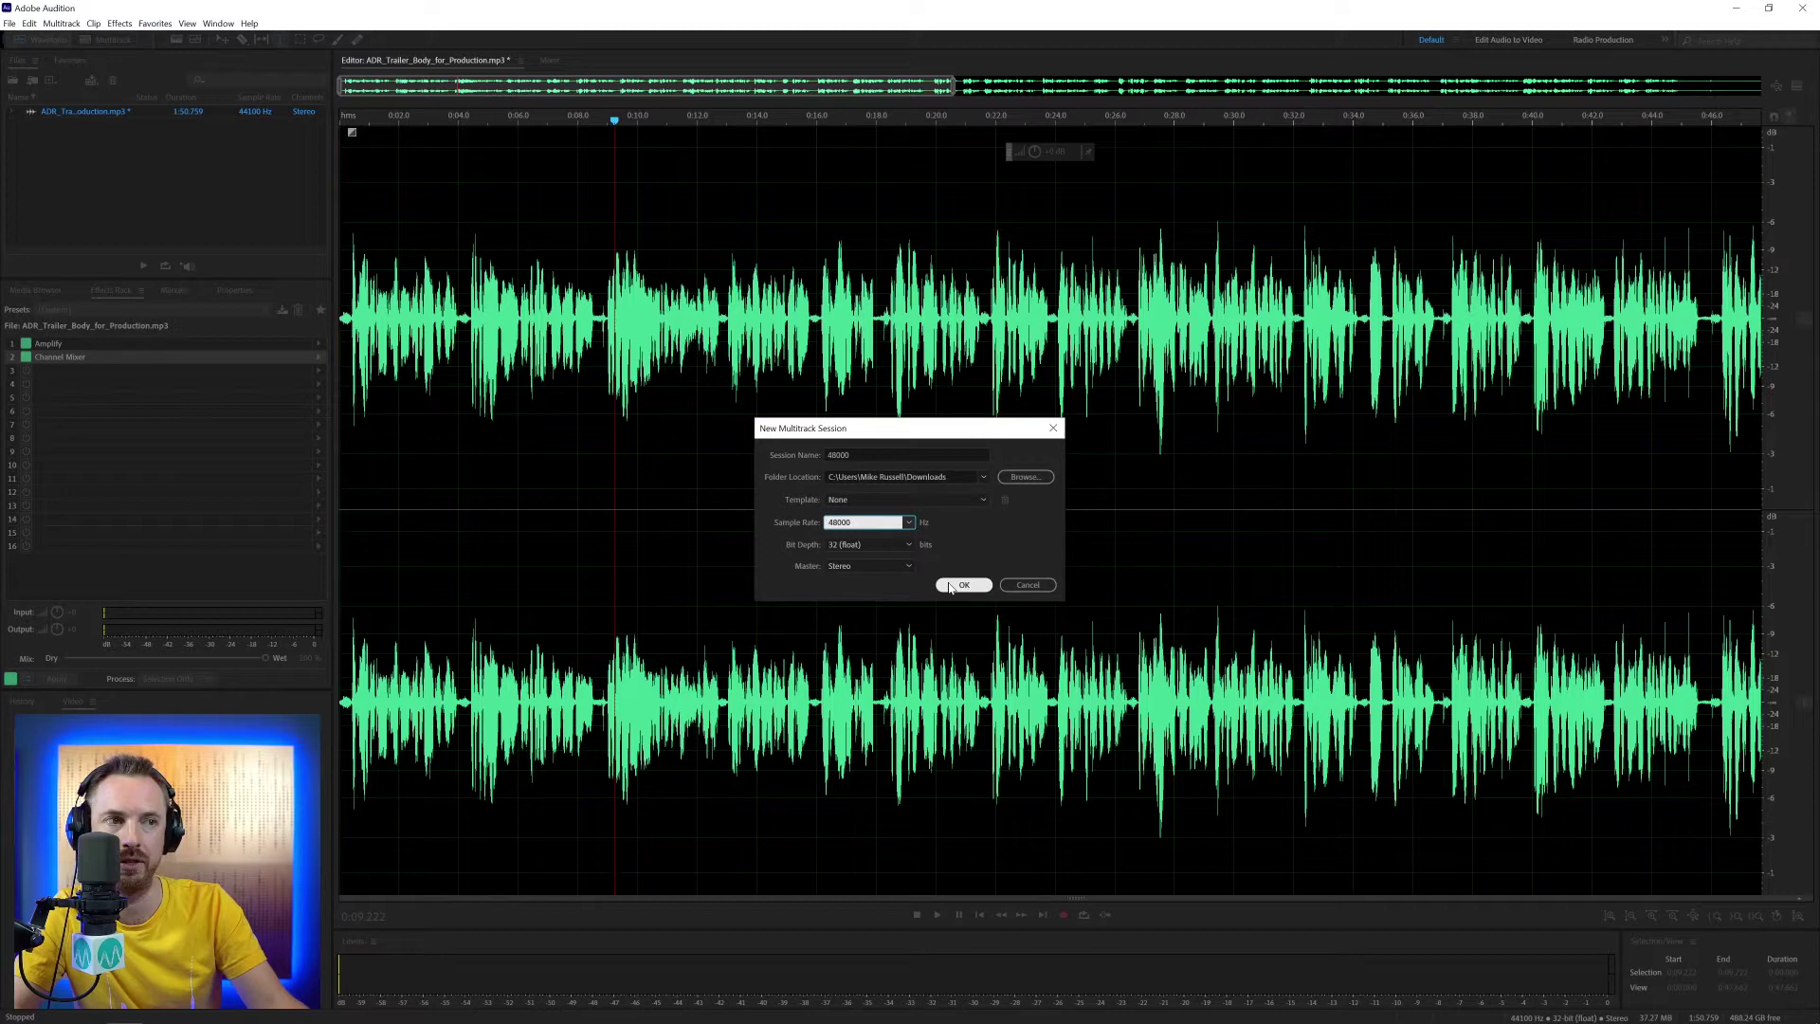
left_click(964, 585)
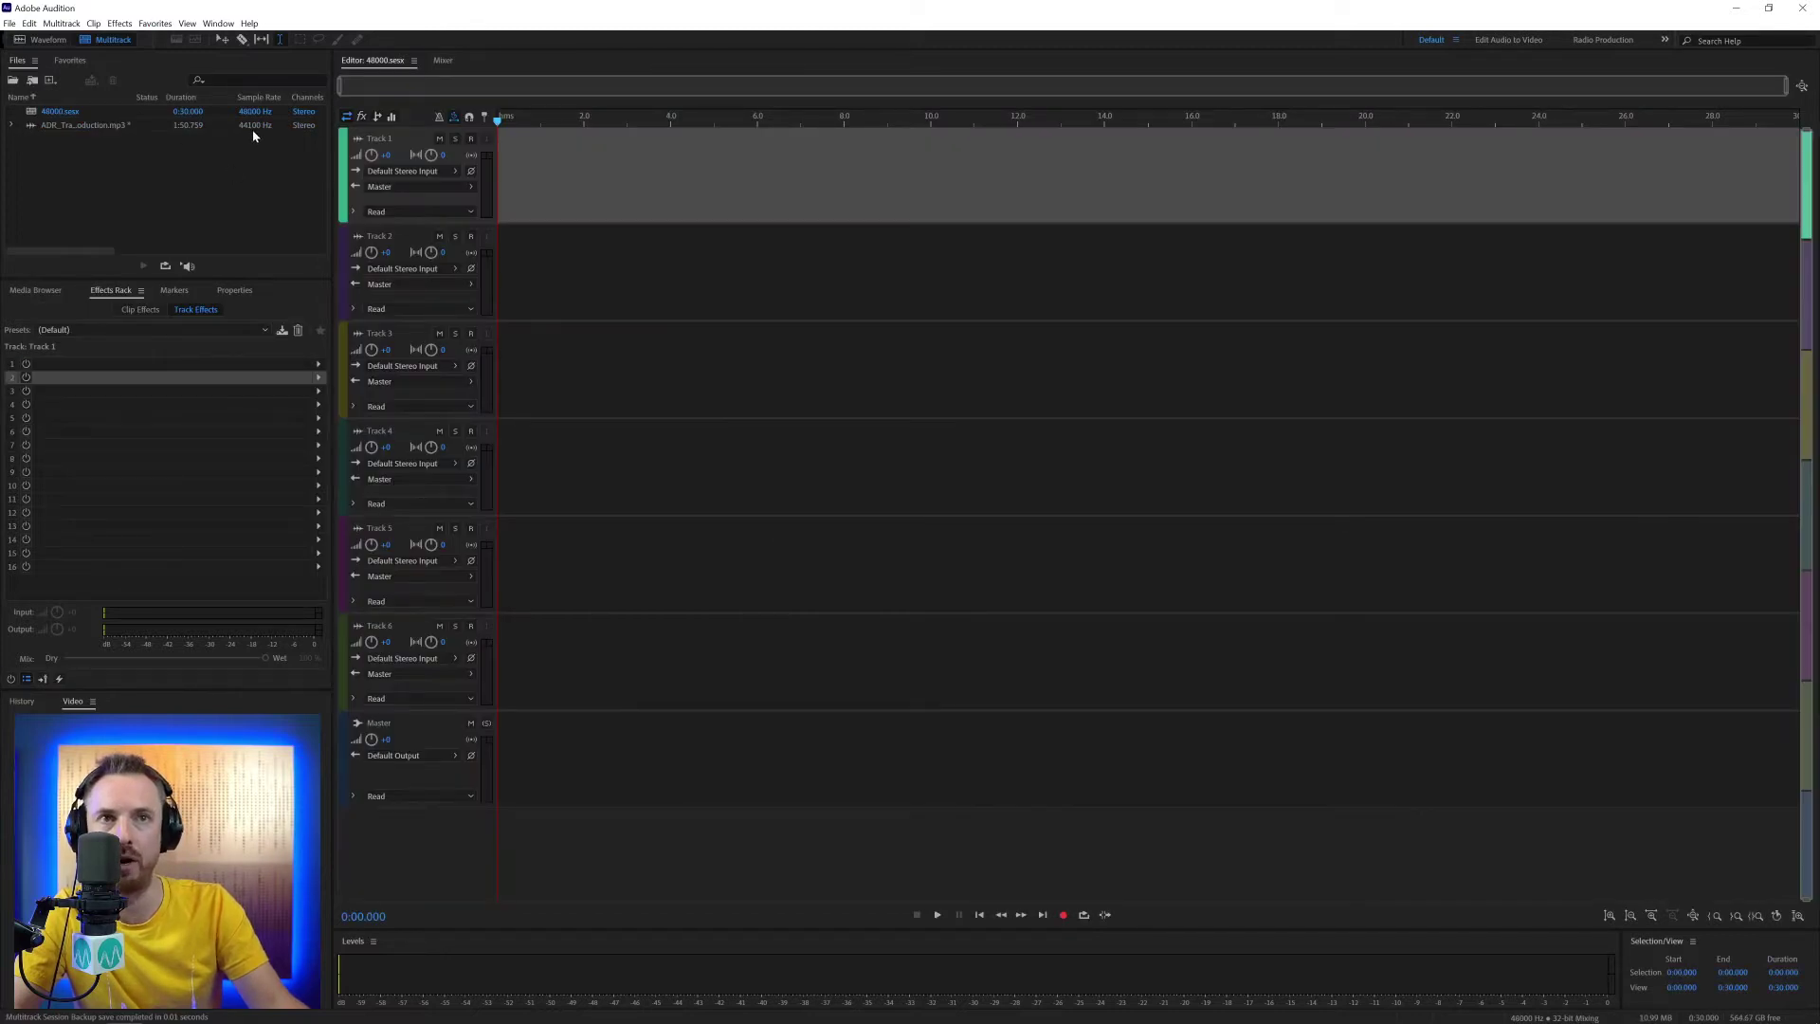
- Place the ADR trailer audio on Track 1 as a 48000 Hz converted copy and play it
left_click_drag(253, 127, 498, 204)
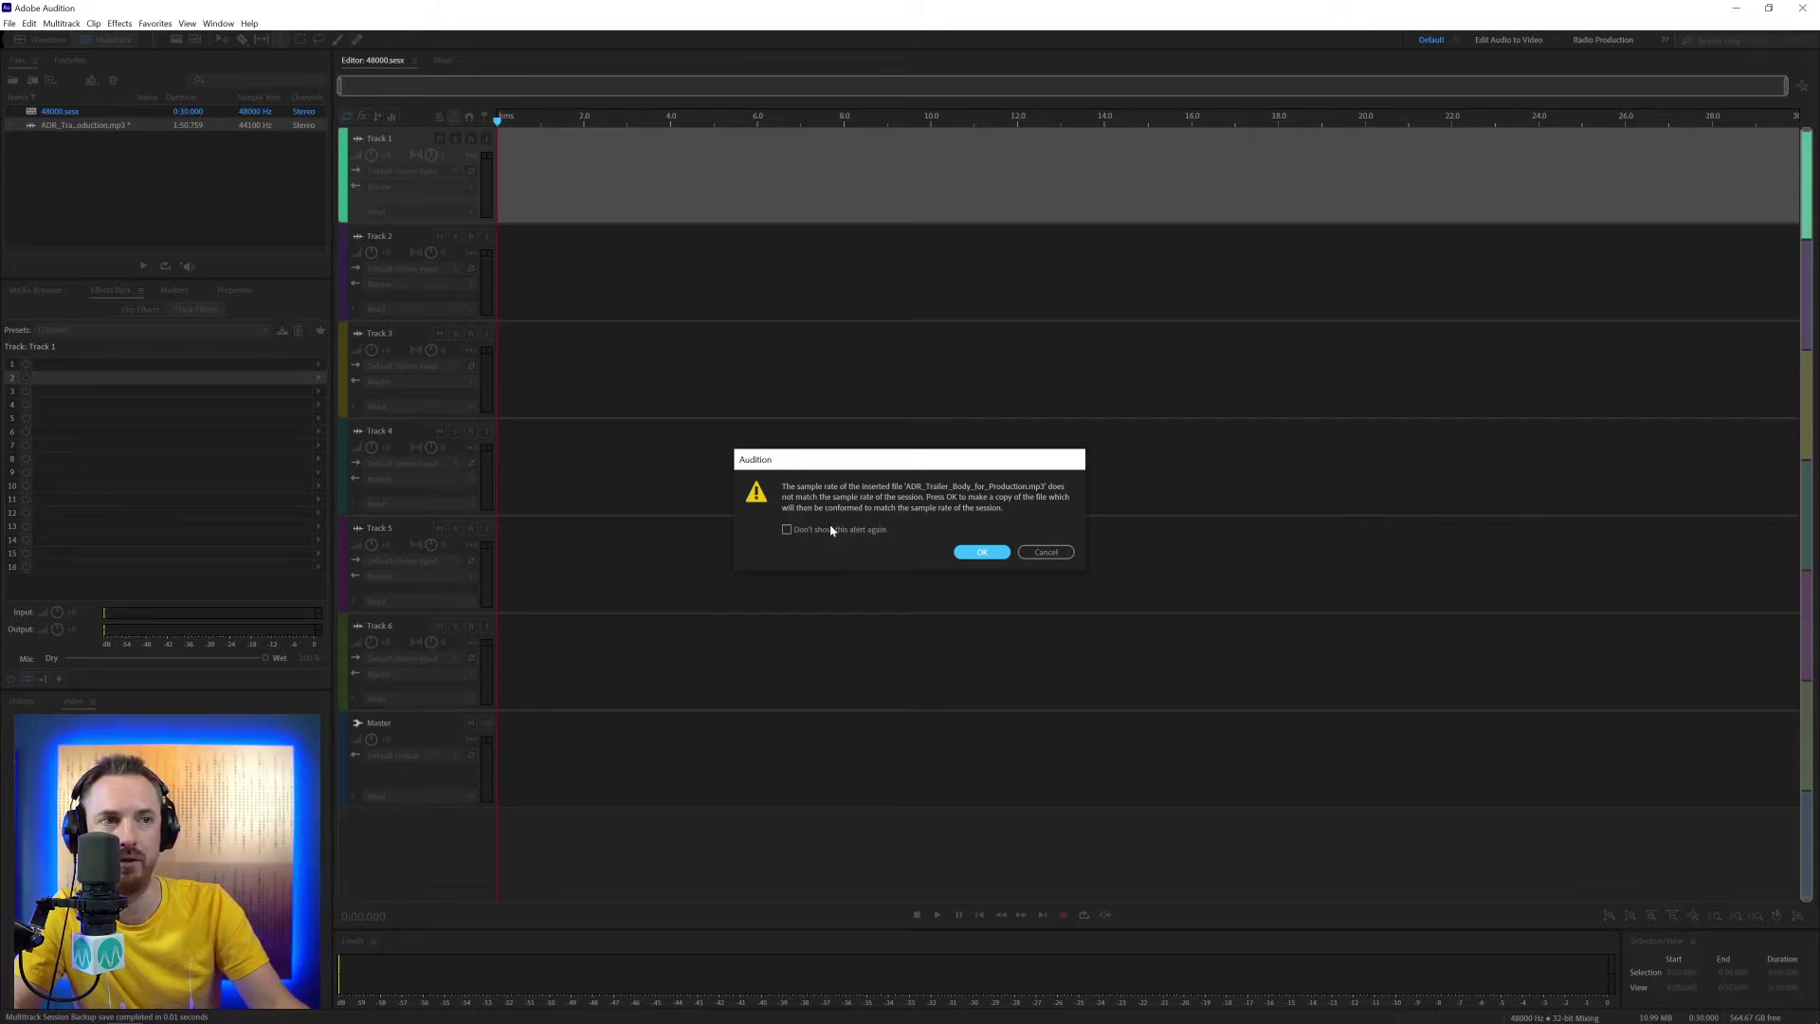
left_click(787, 529)
left_click(996, 554)
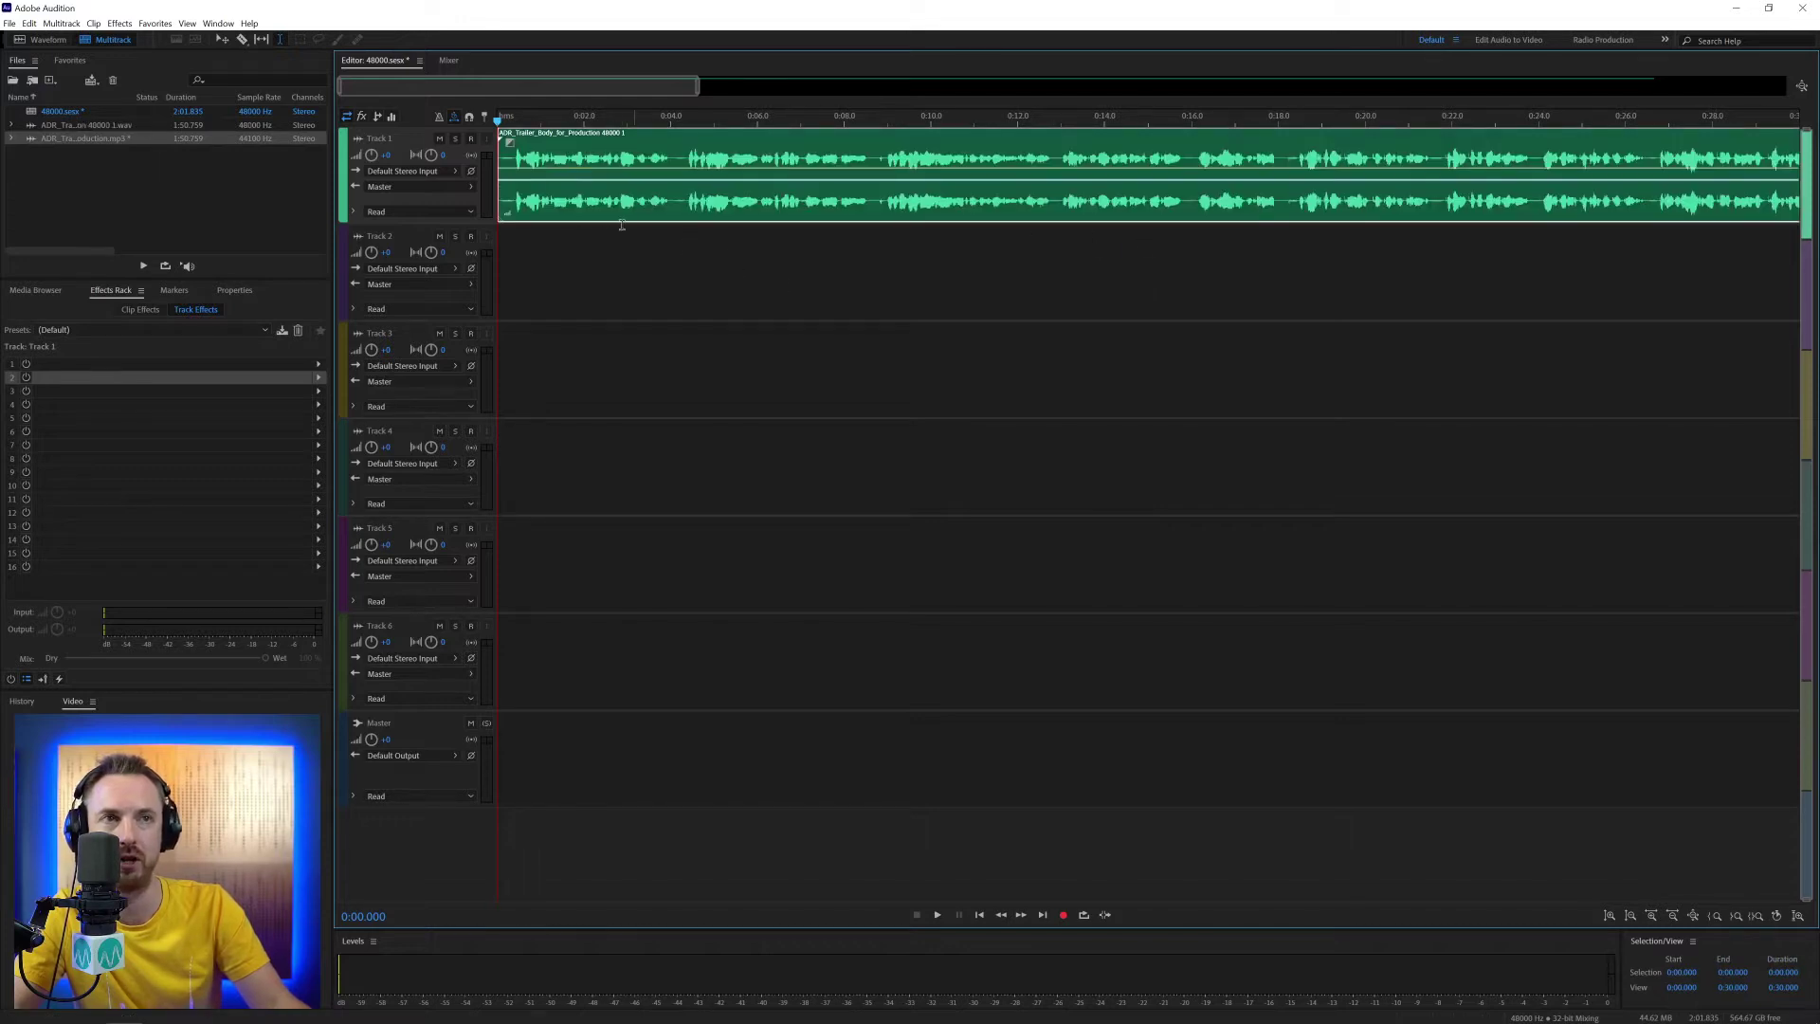
key("space")
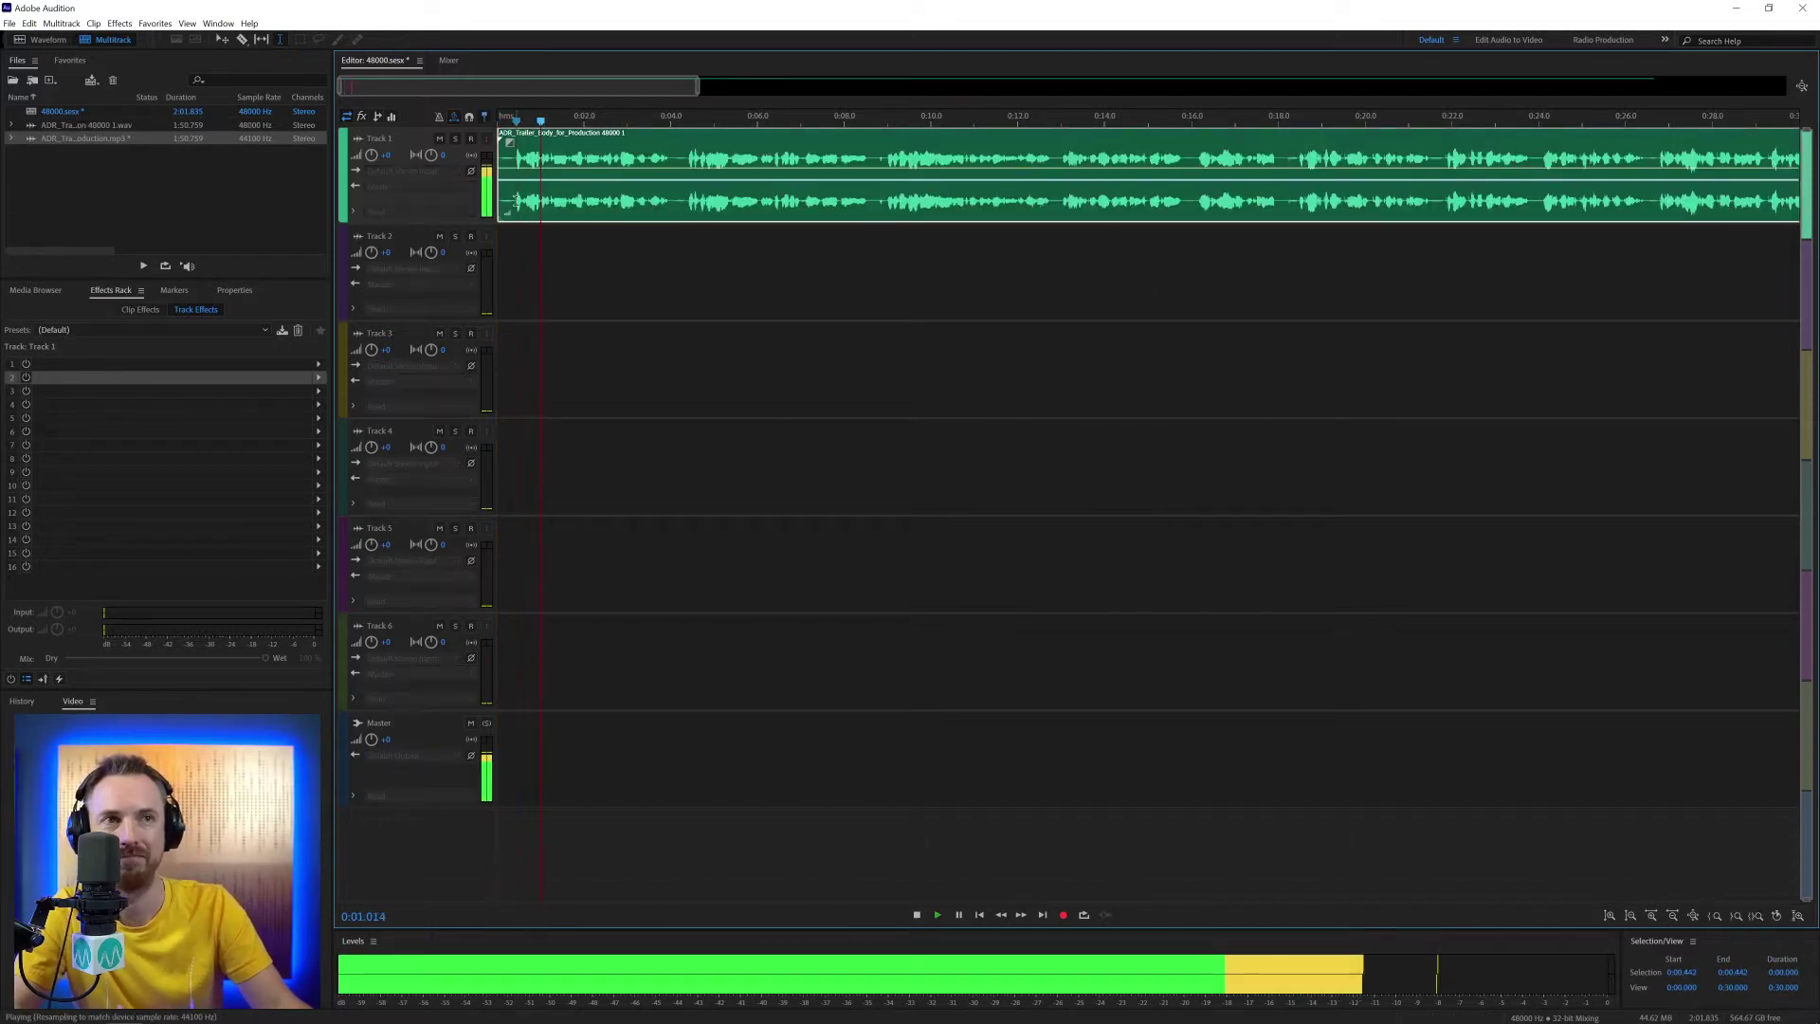
key("space")
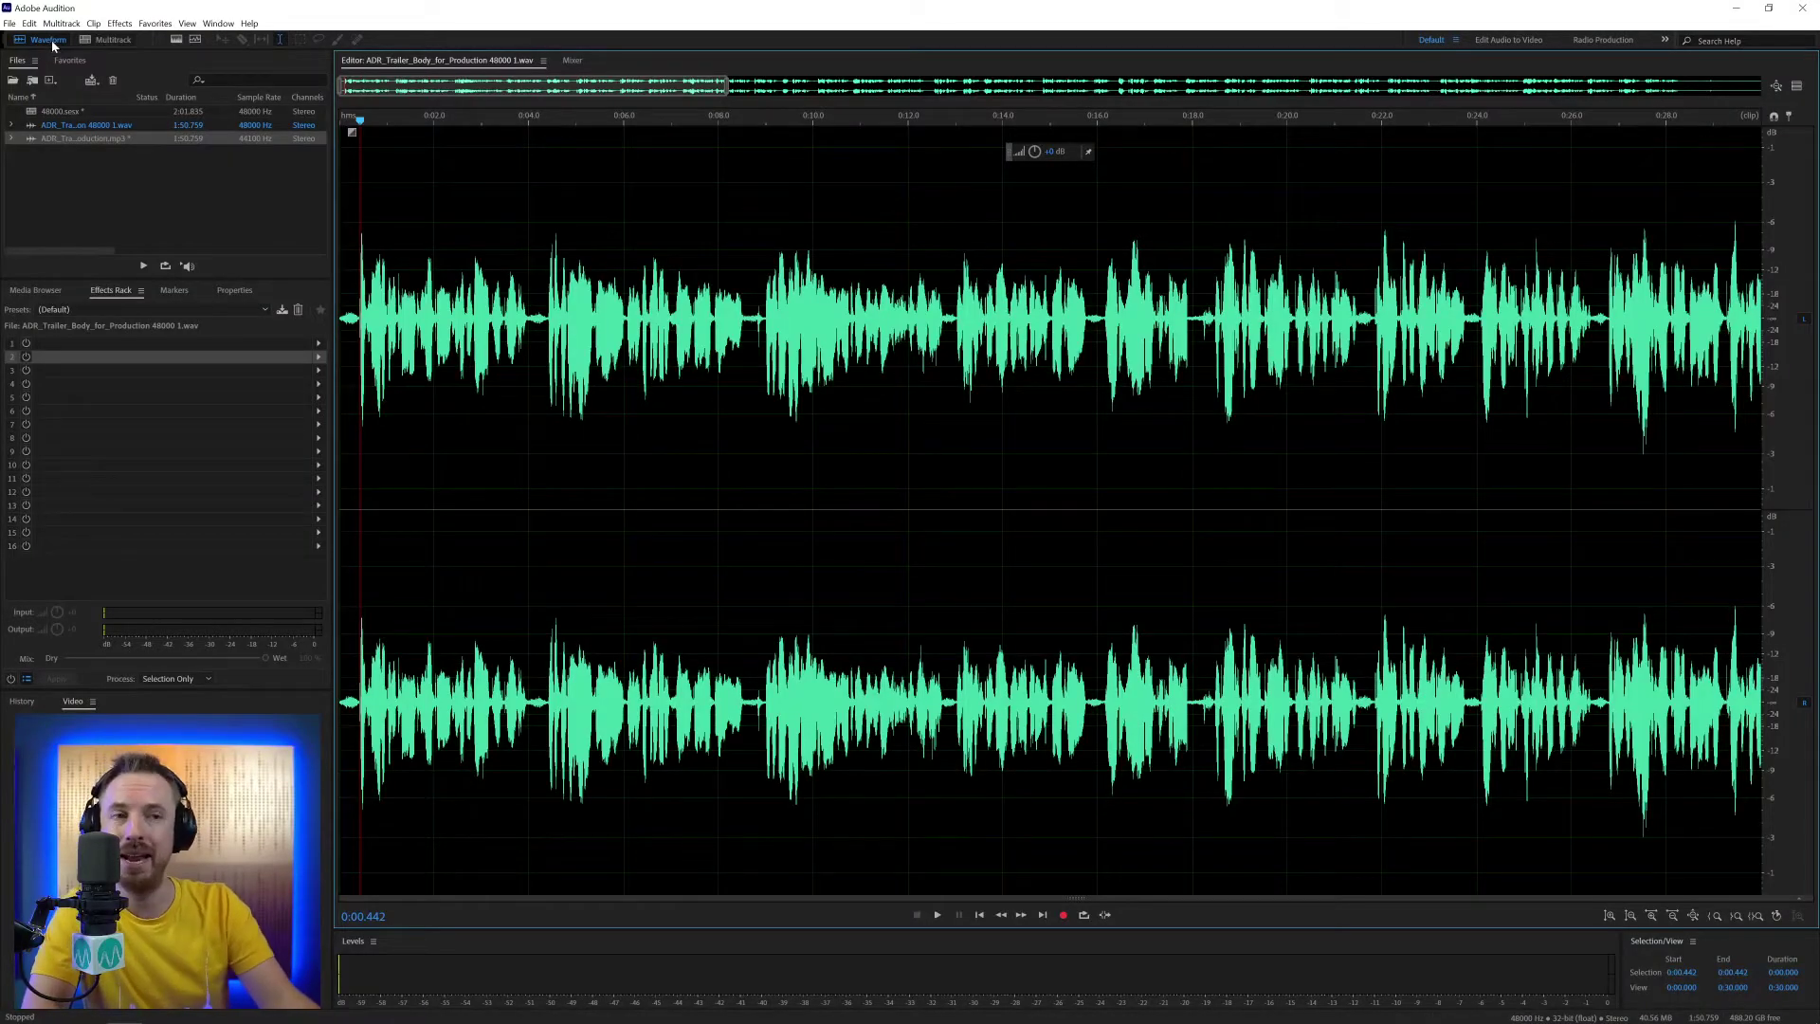
- Review the Effects preferences, then insert Dynamics into Effects Rack slot 1
key("ctrl+k")
left_click(651, 441)
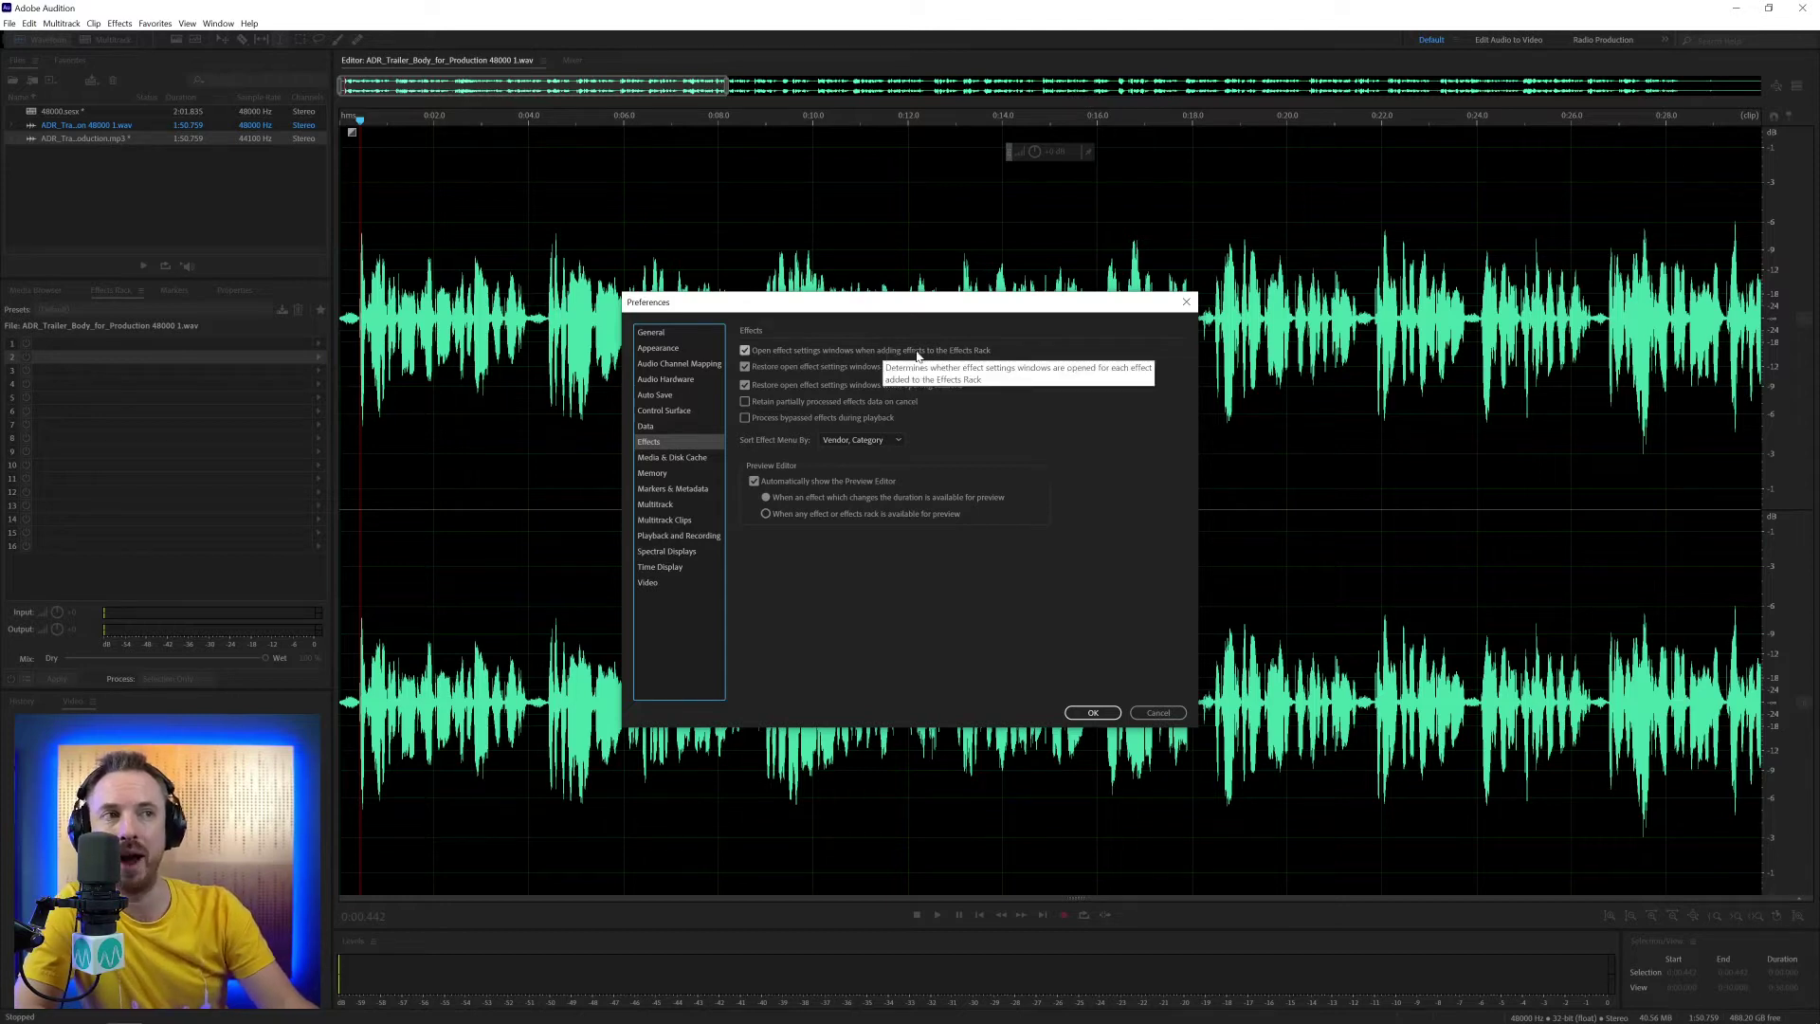
left_click(1157, 713)
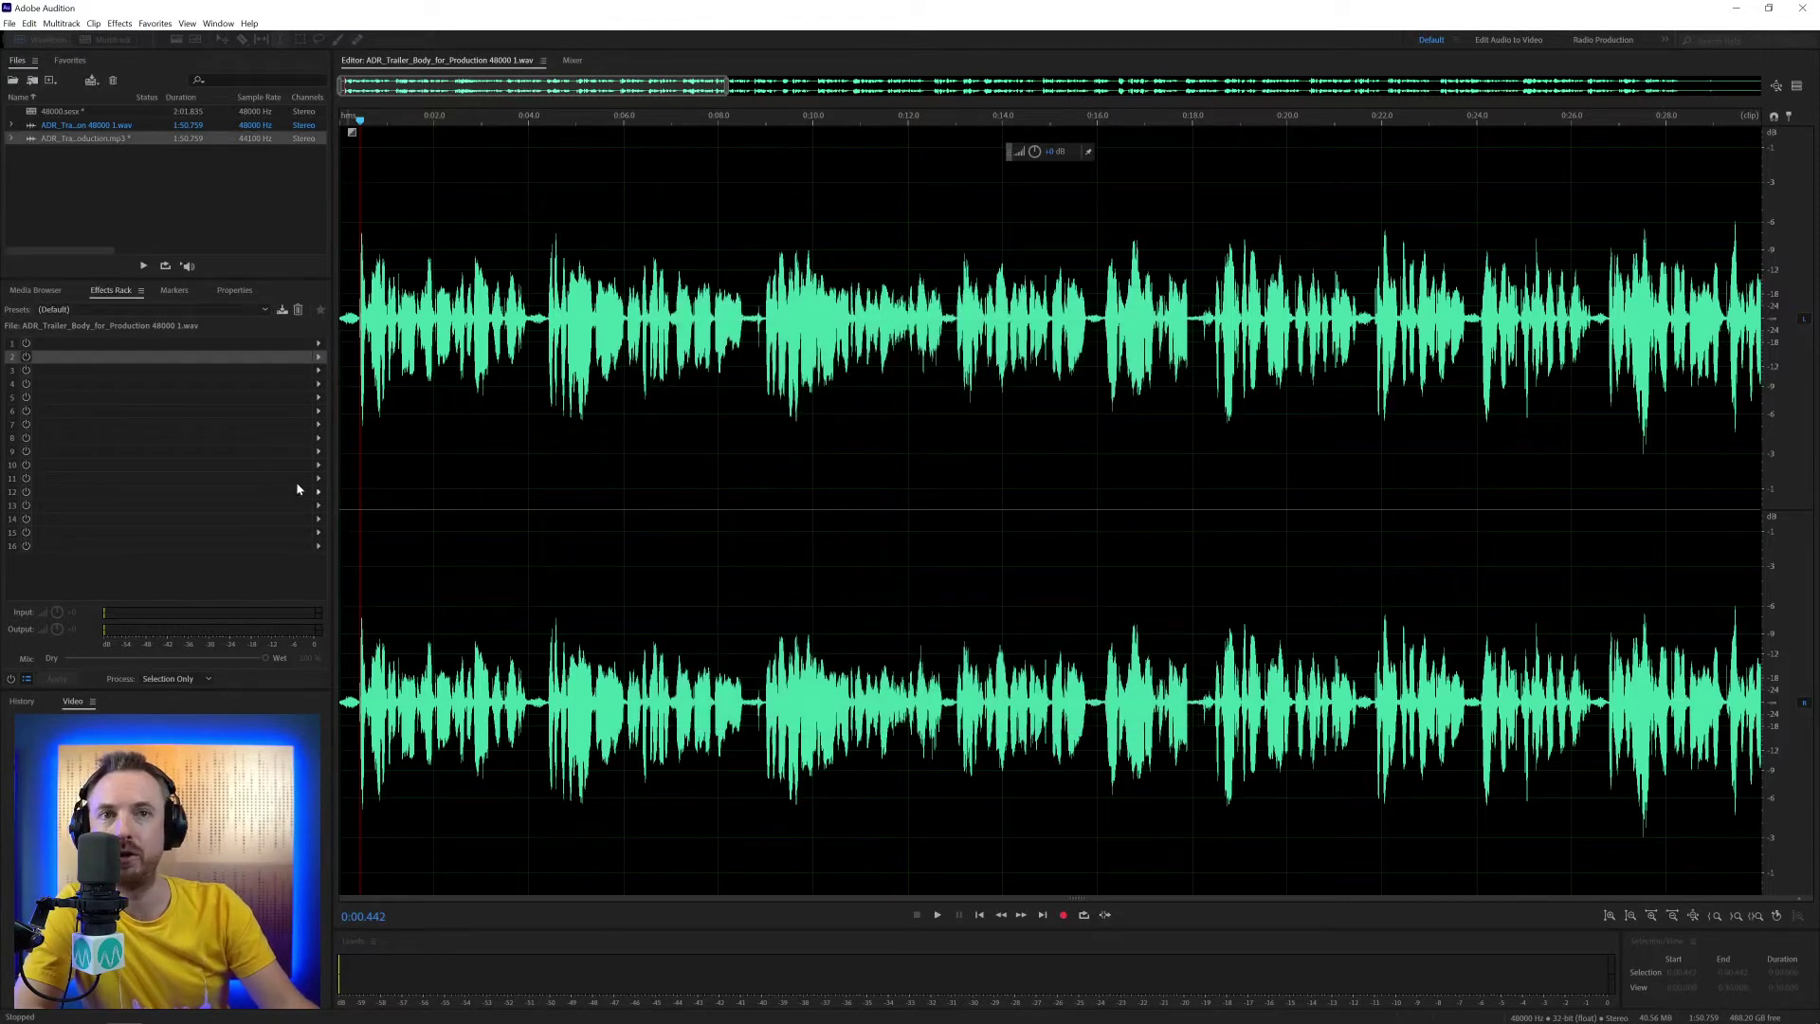
left_click(490, 450)
left_click(319, 345)
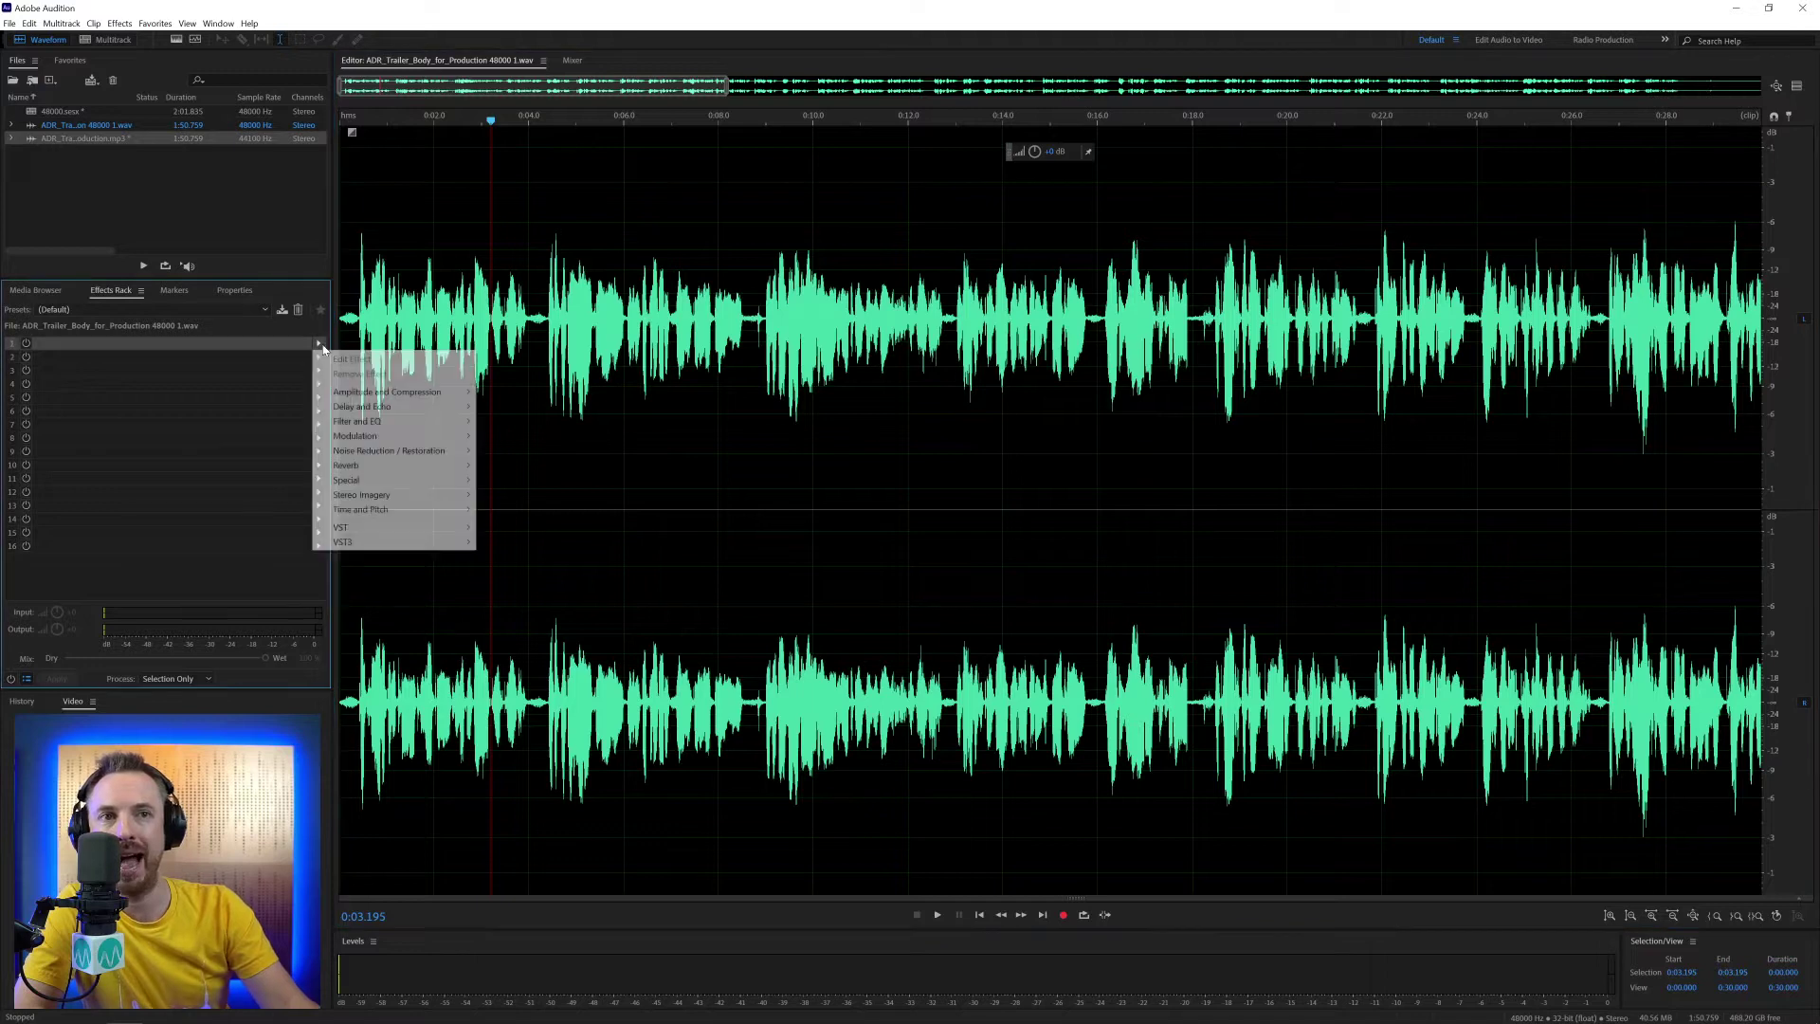
mouse_move(466, 394)
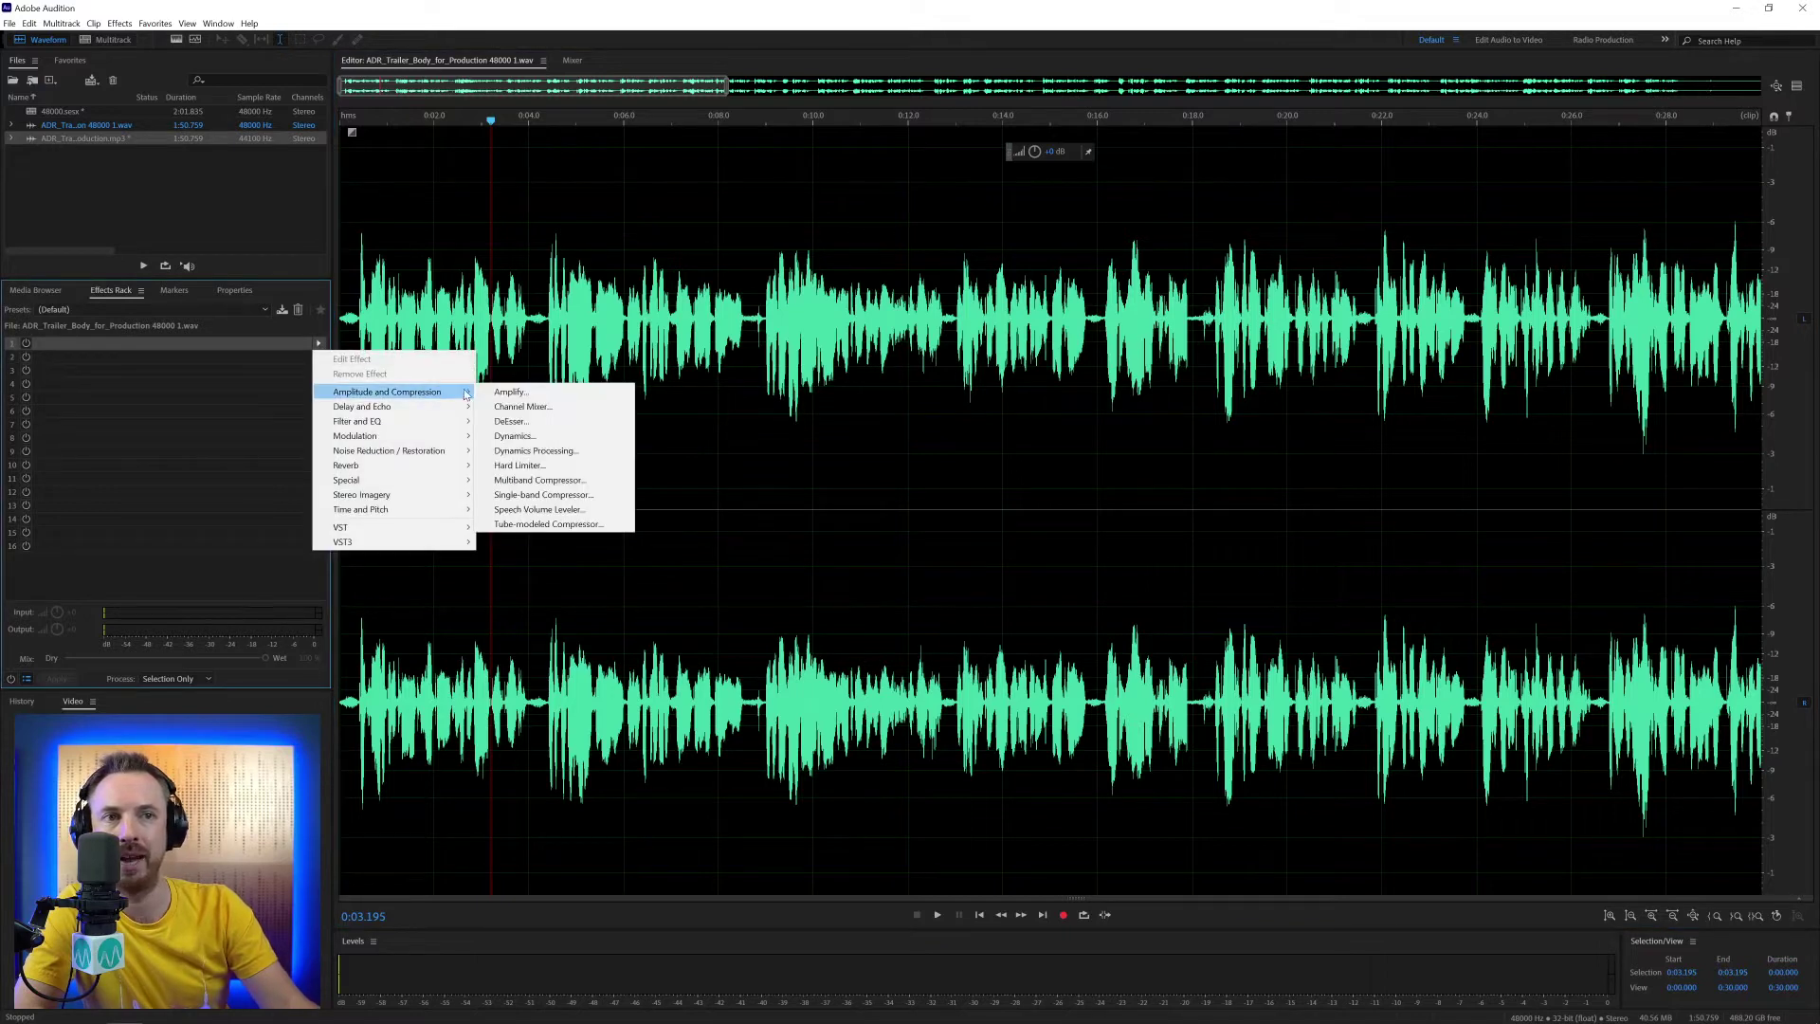
left_click(514, 436)
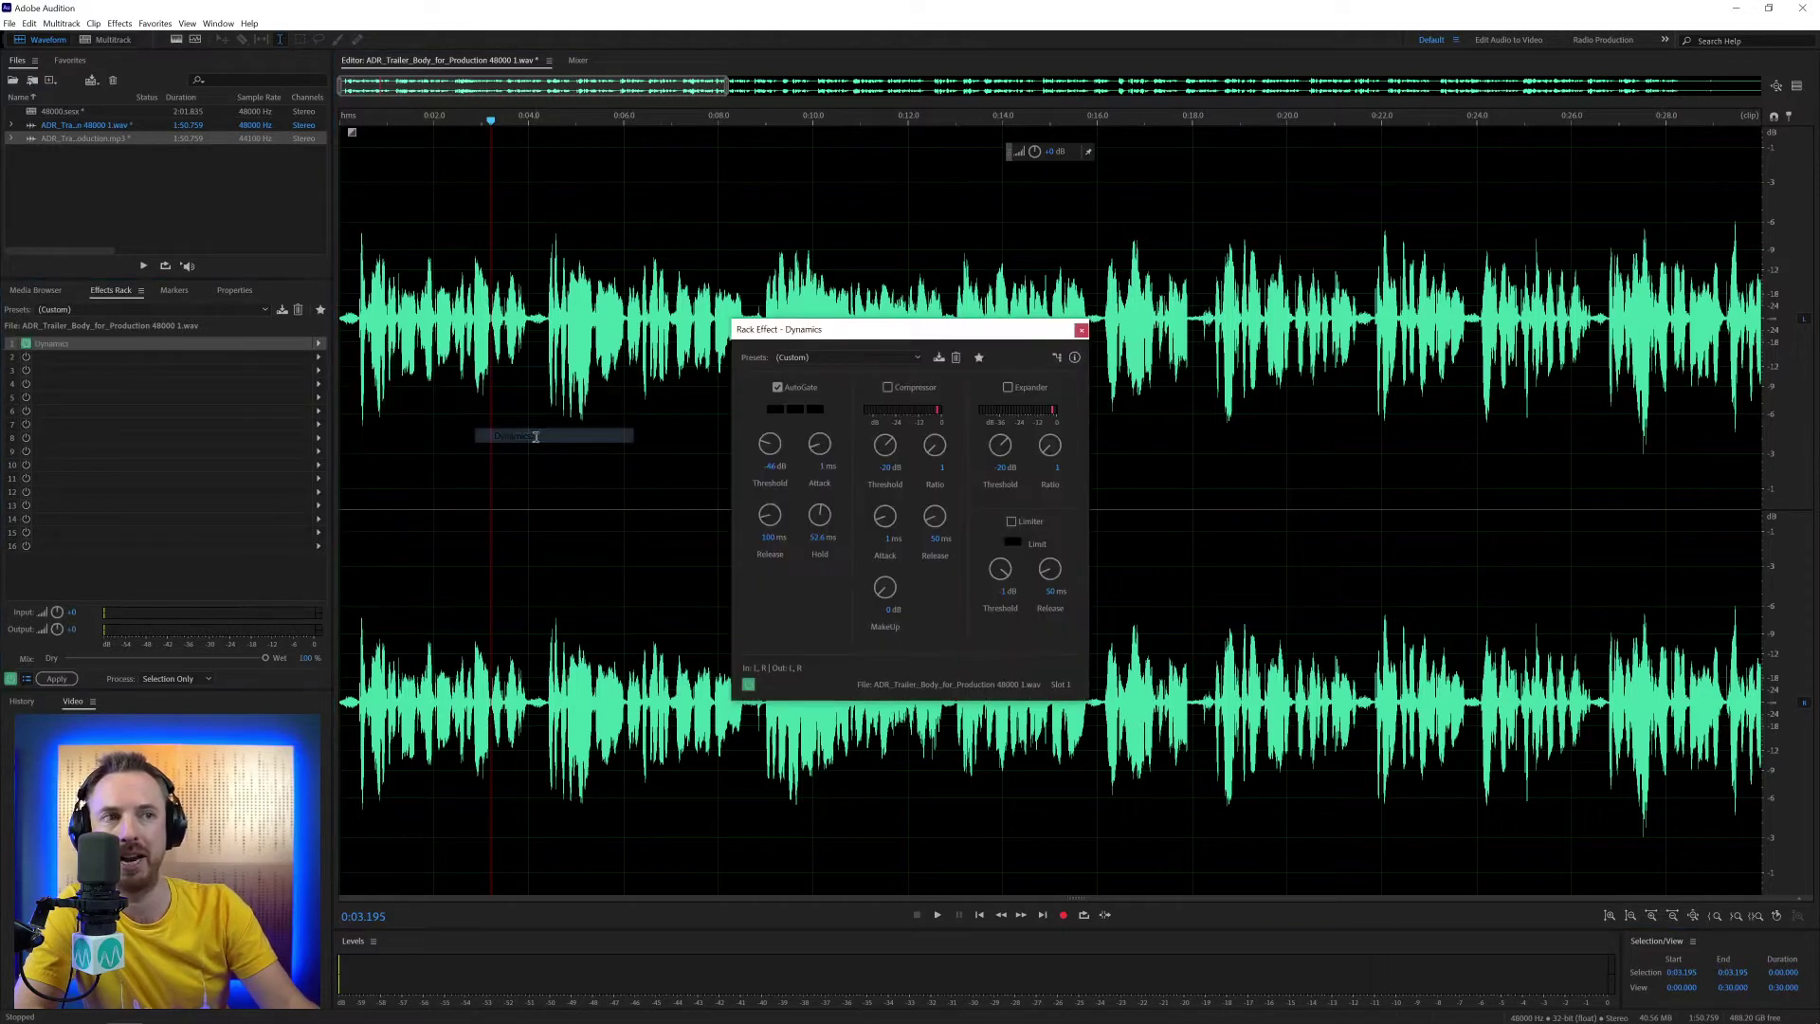
left_click(1081, 330)
- Check the Effects preferences again and insert Parametric Equalizer into rack slot 2
key("ctrl+k")
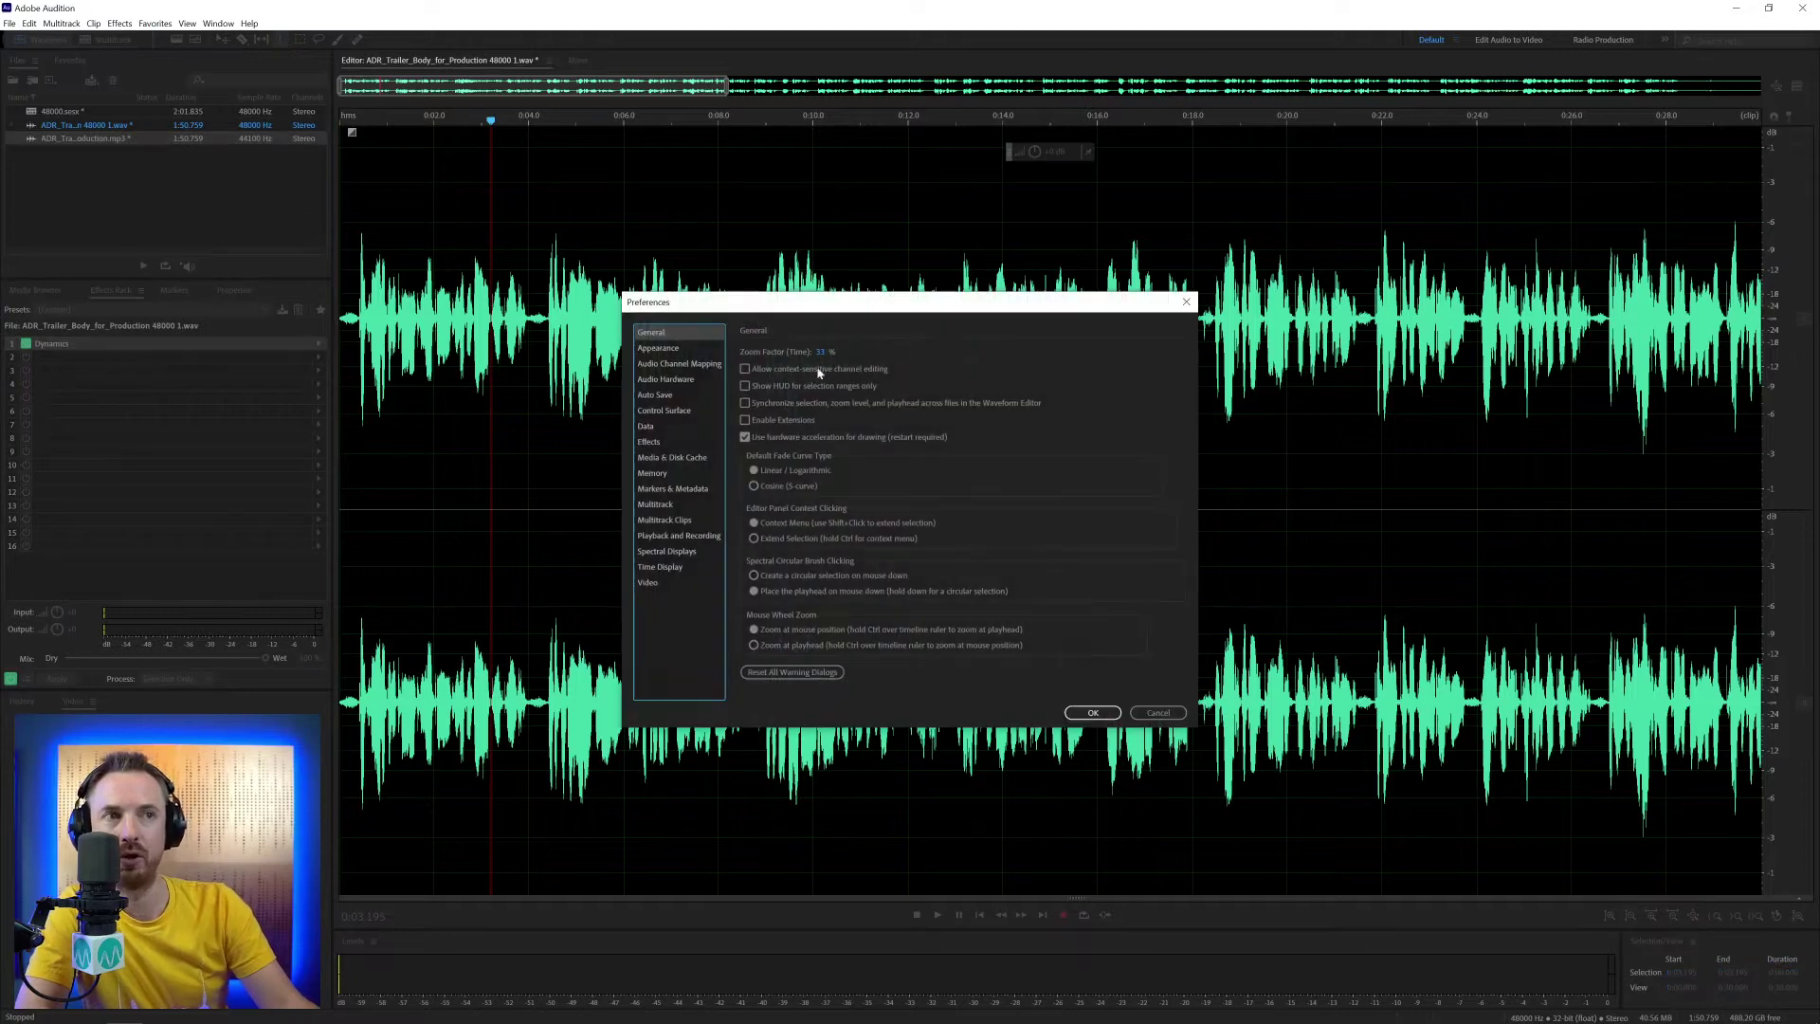
left_click(669, 438)
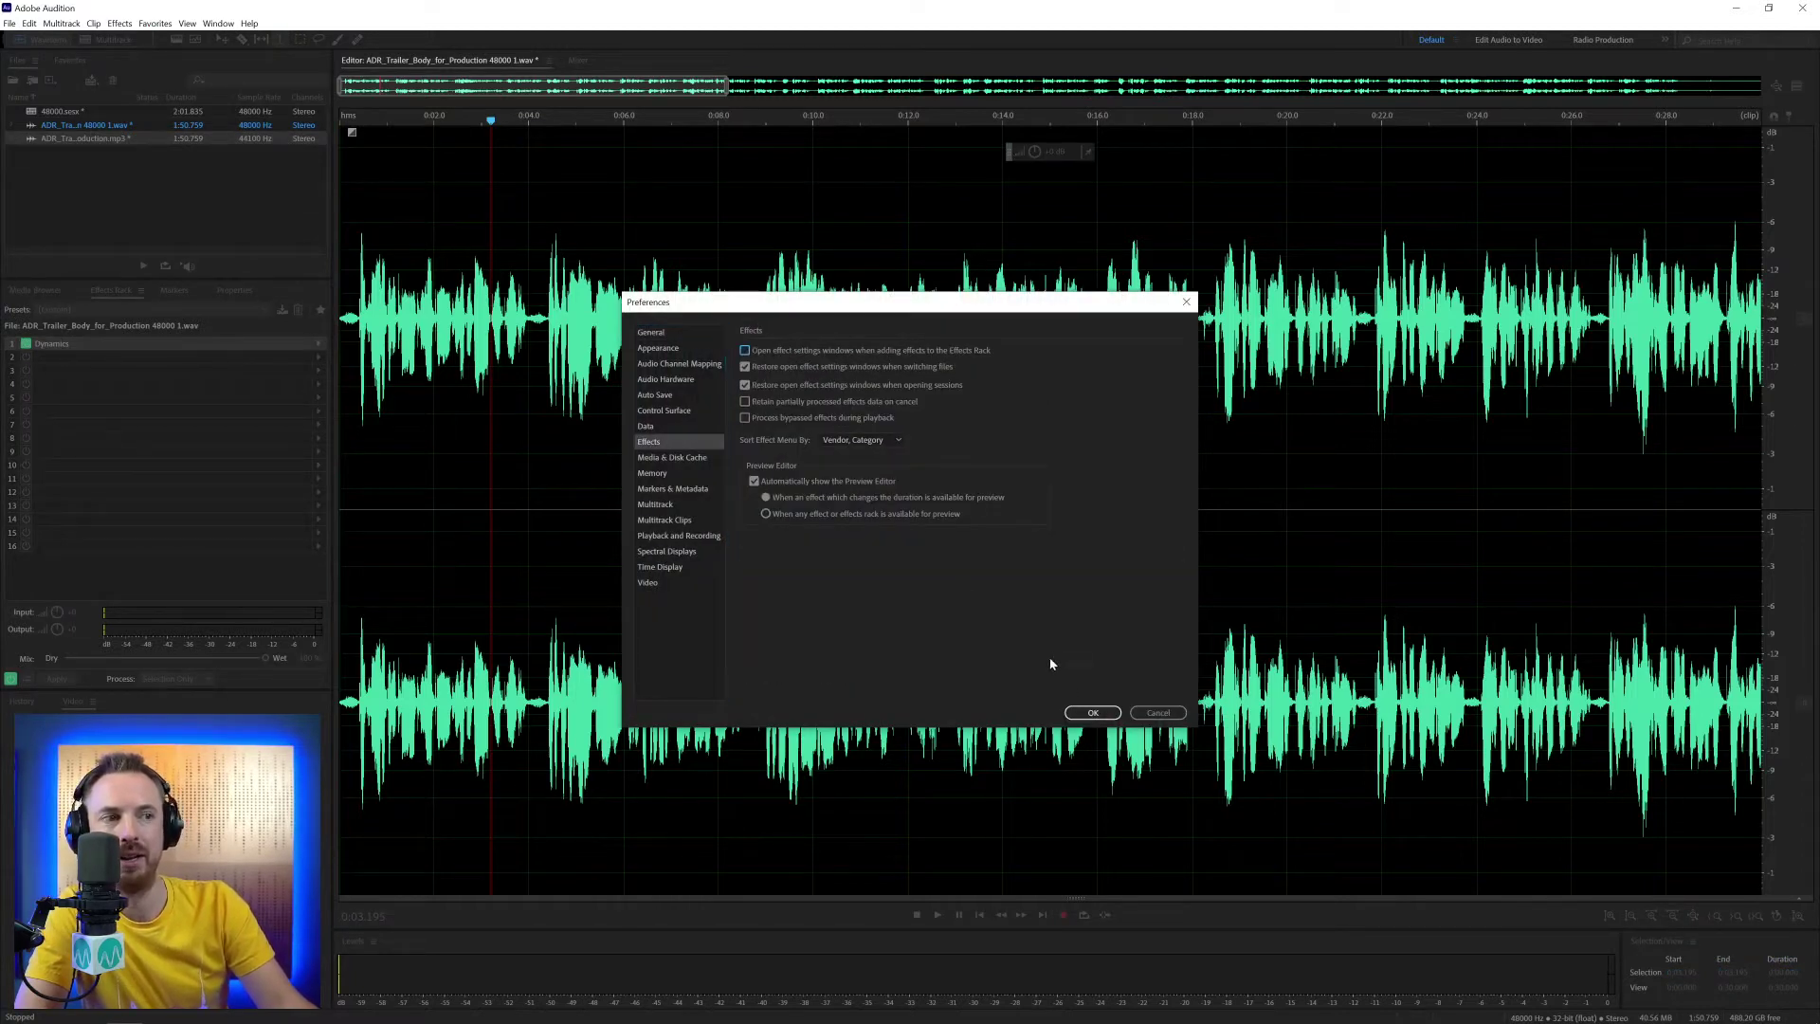
left_click(1092, 712)
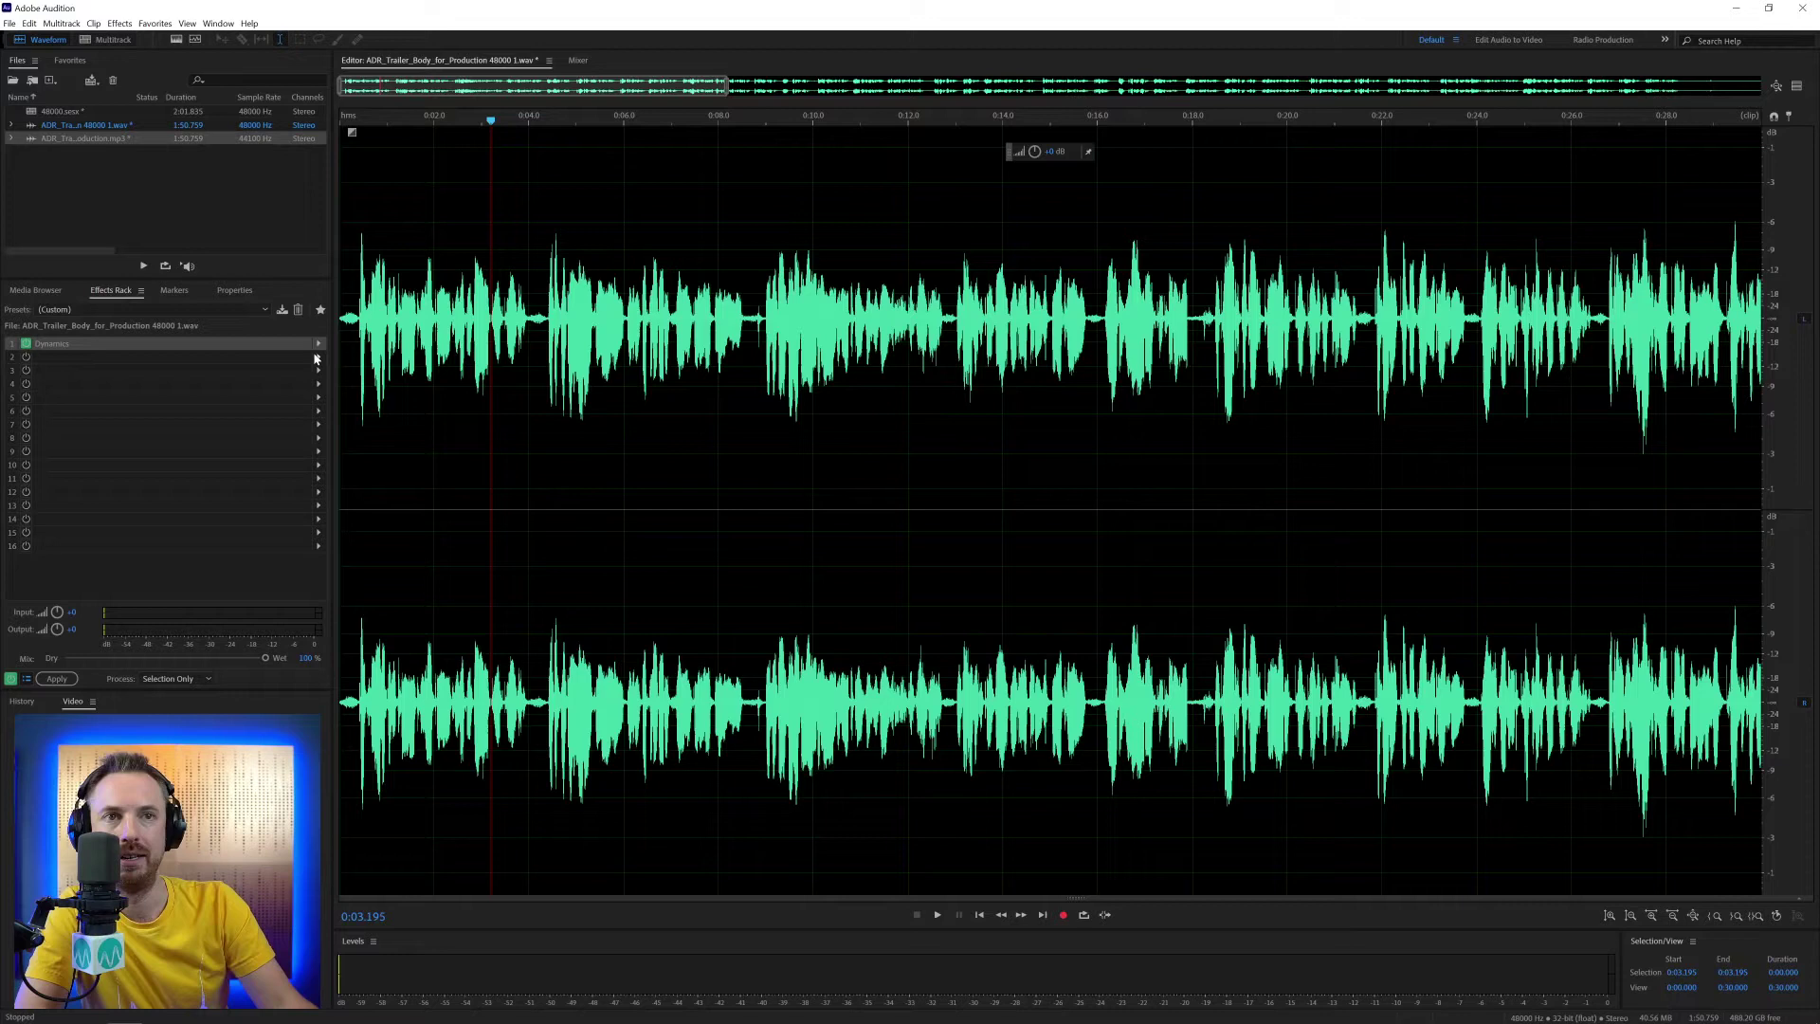
left_click(316, 358)
mouse_move(388, 436)
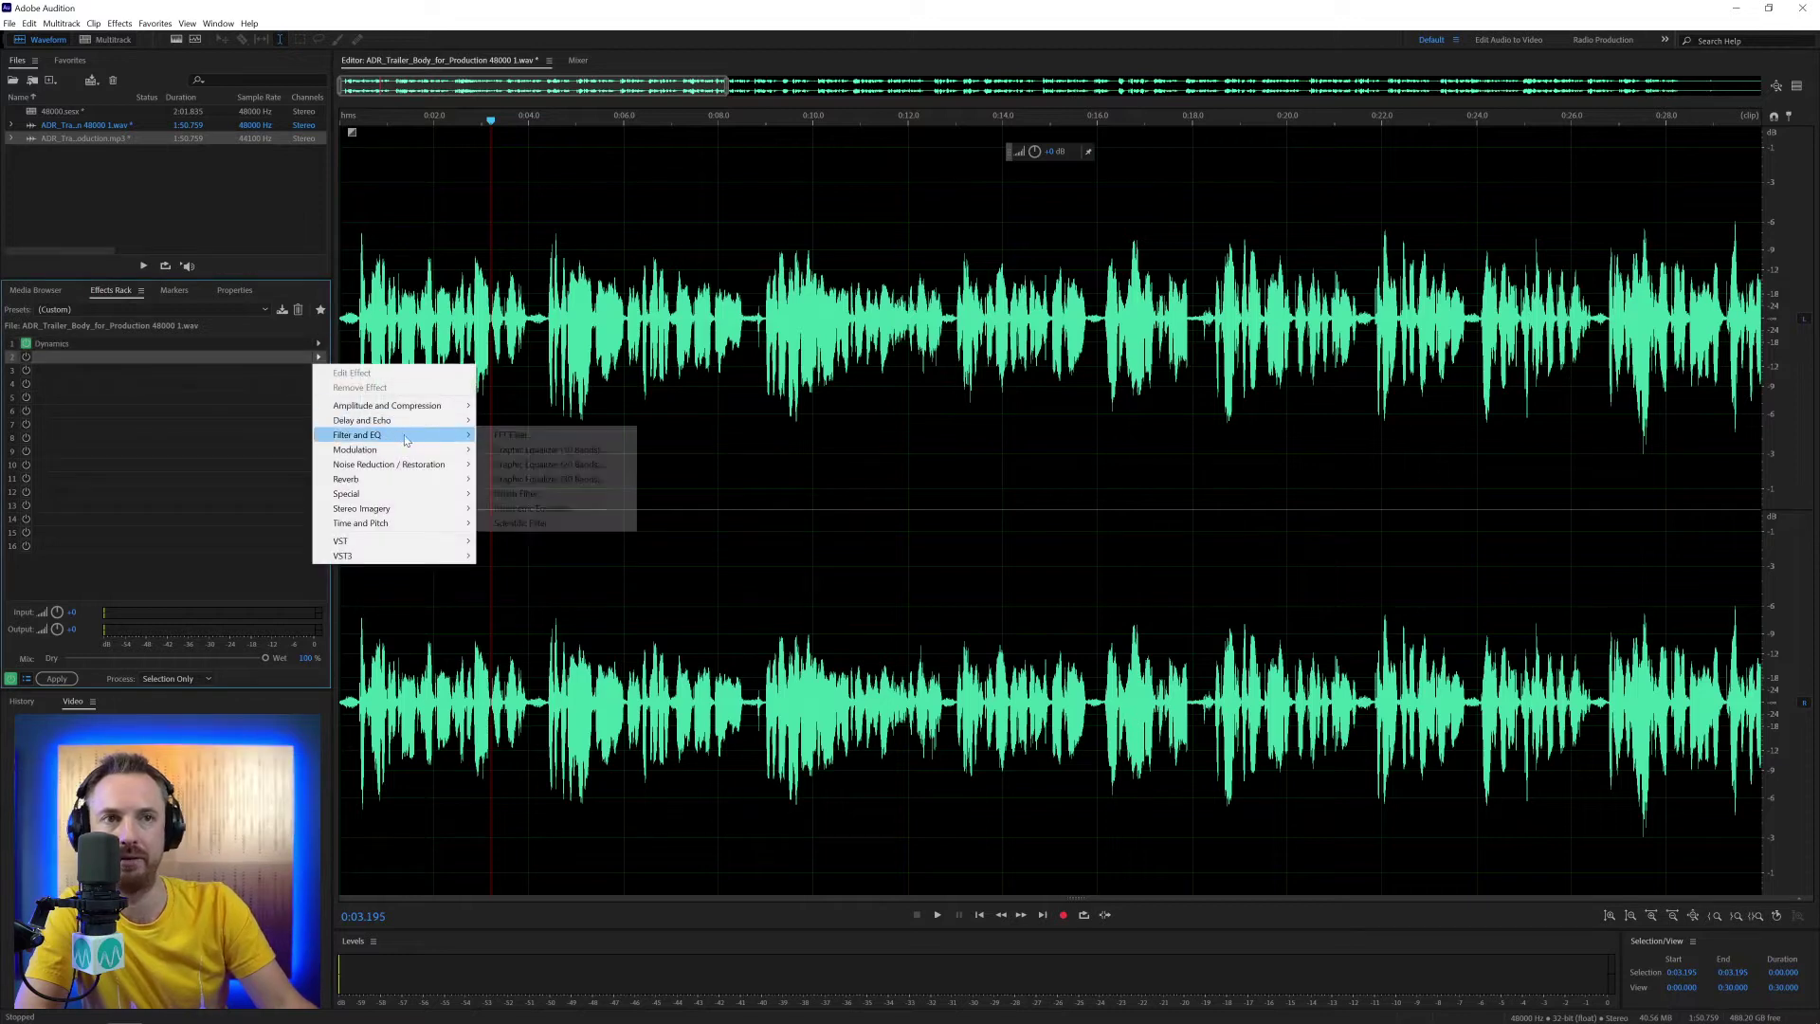
left_click(533, 509)
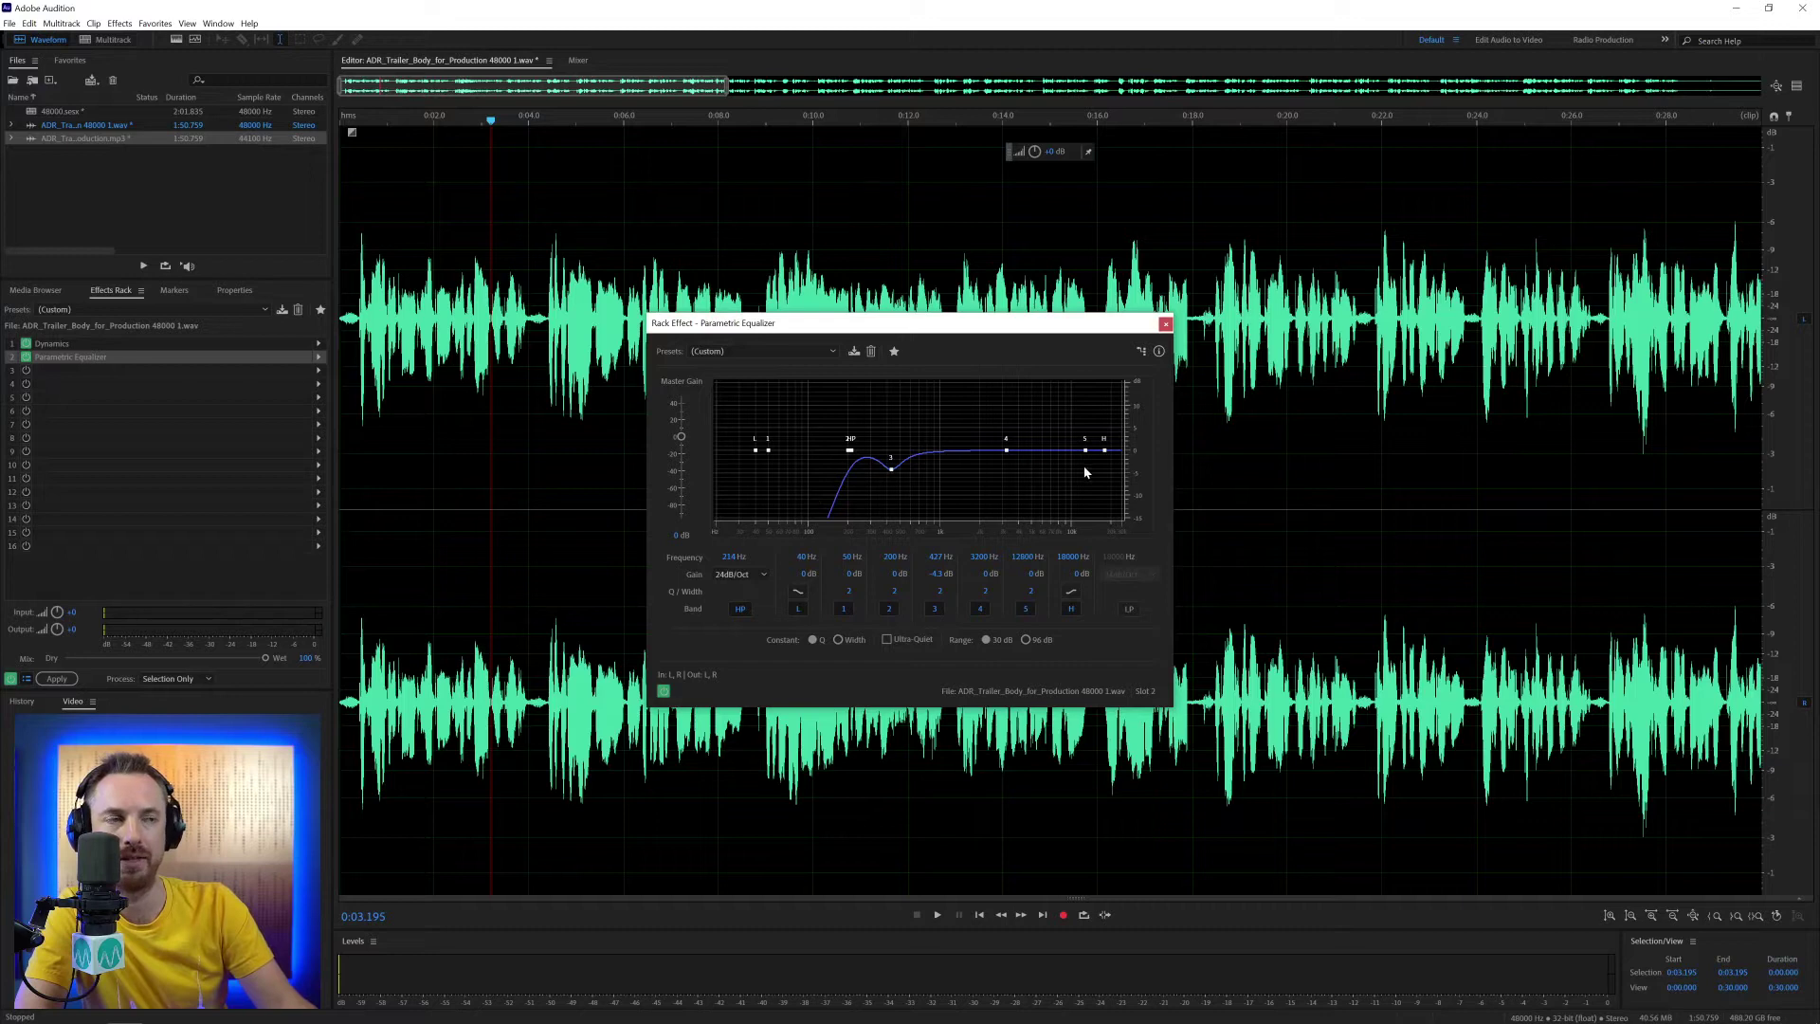
left_click(1166, 324)
key("ctrl+k")
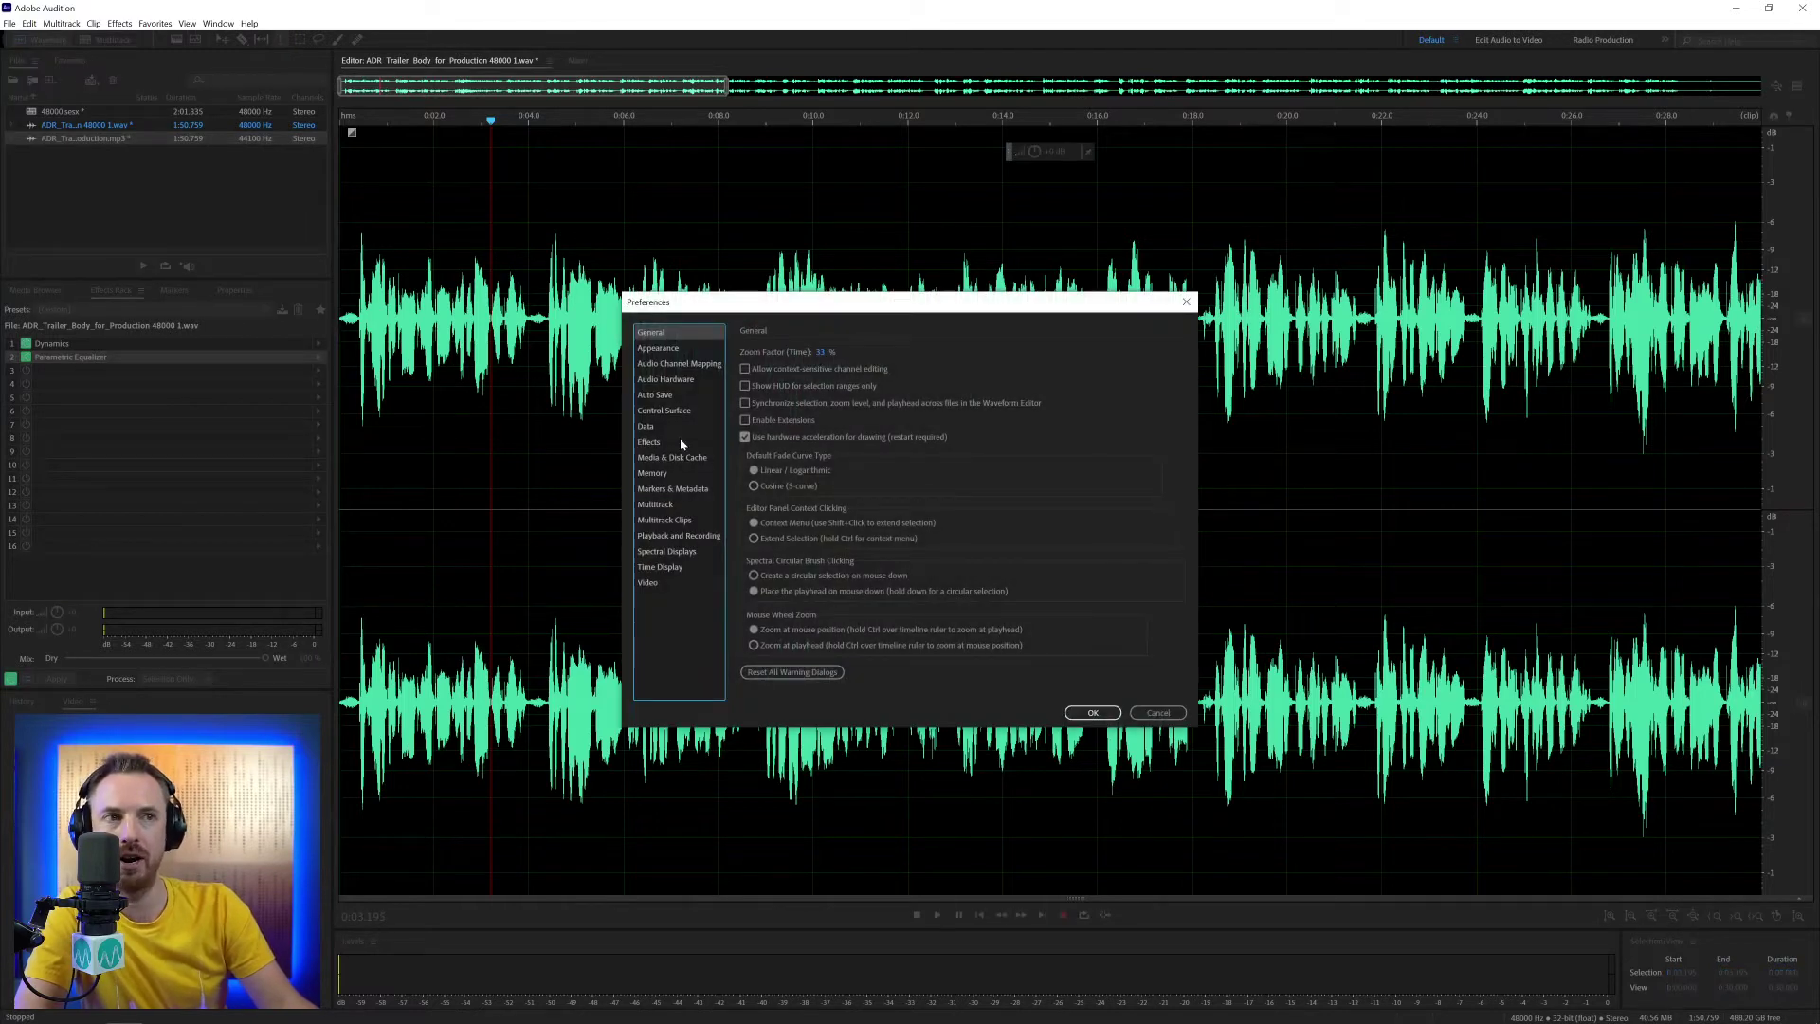
left_click(663, 441)
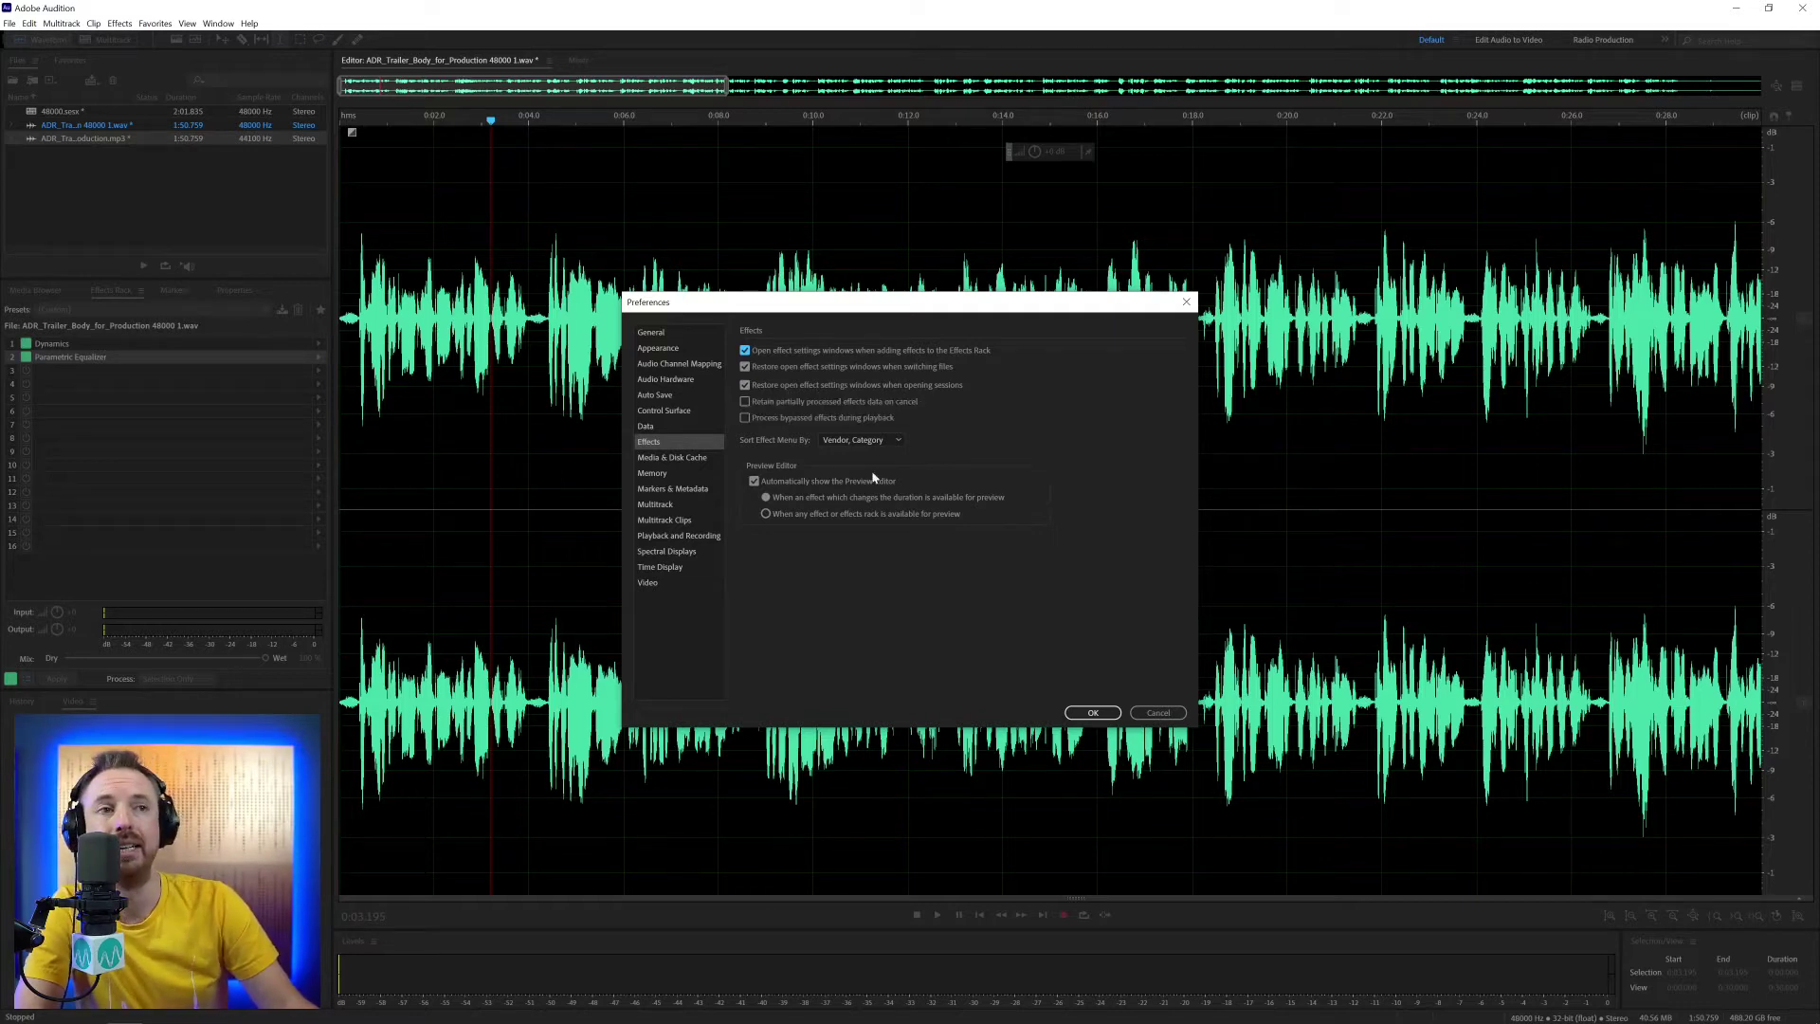
- Enable the slot 1 Dynamics compressor with a -60 dB threshold and ratio 8
left_click(1158, 713)
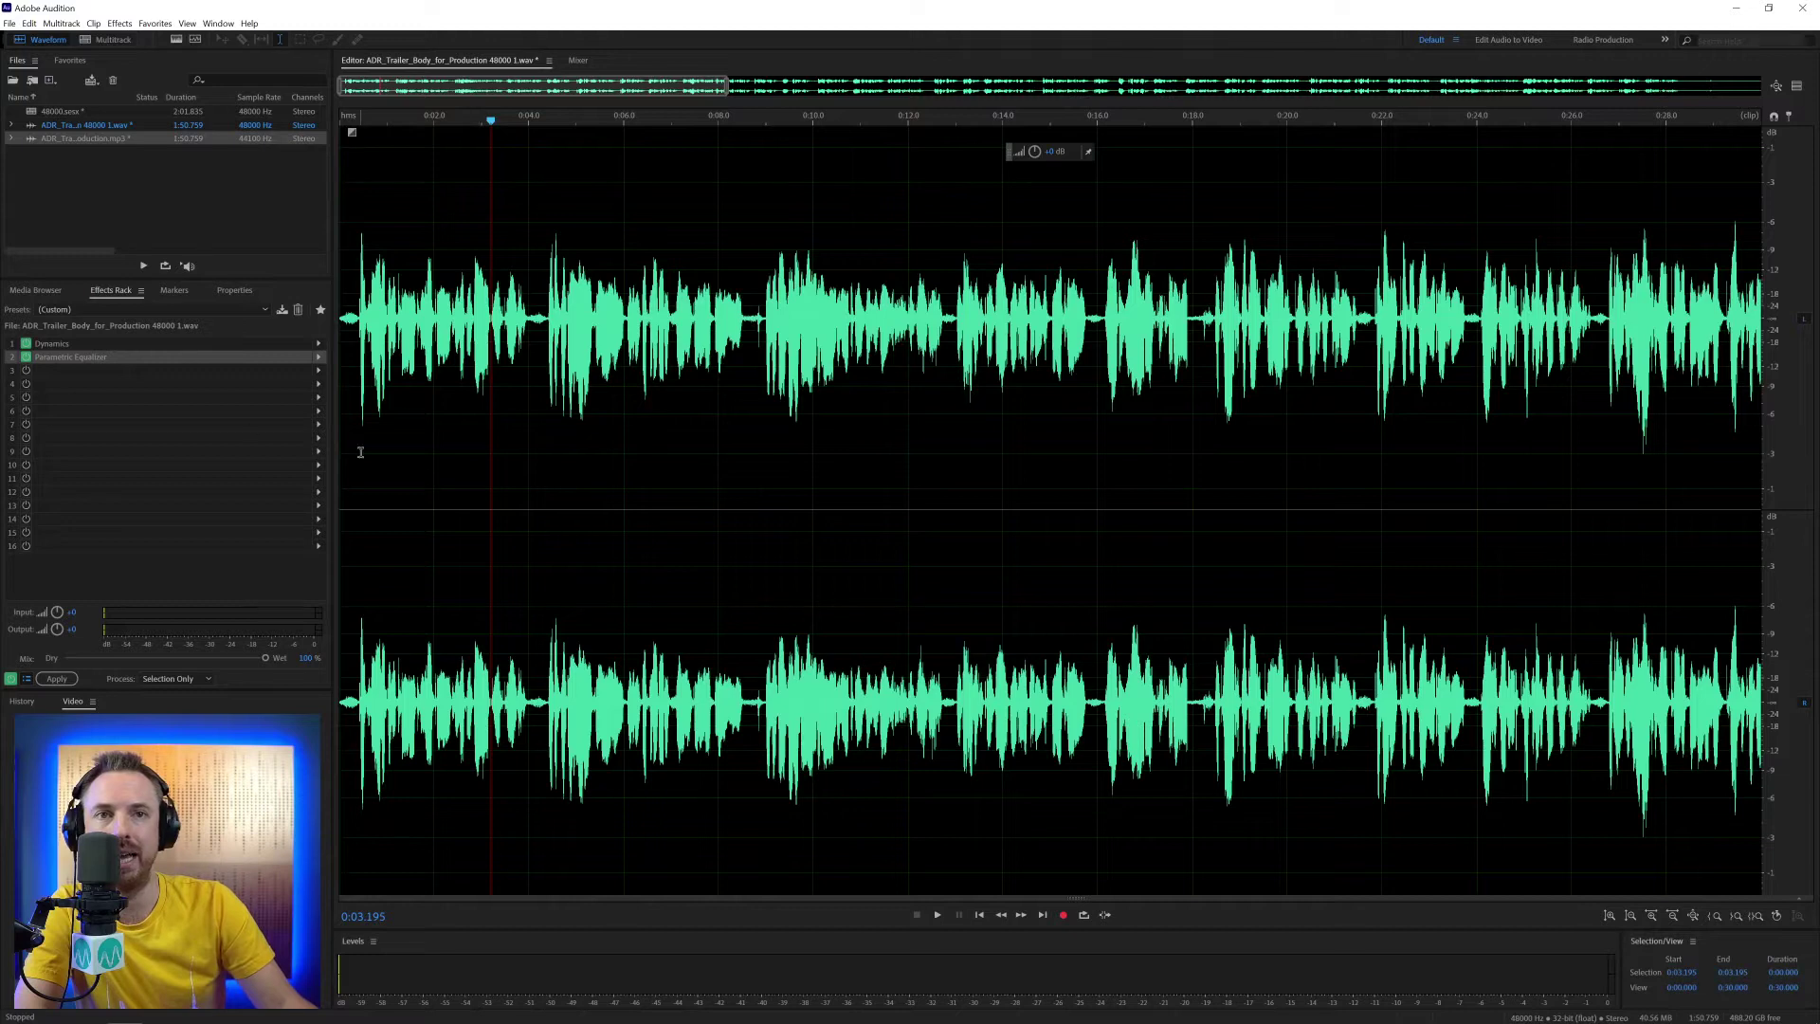
double_click(113, 343)
left_click(888, 386)
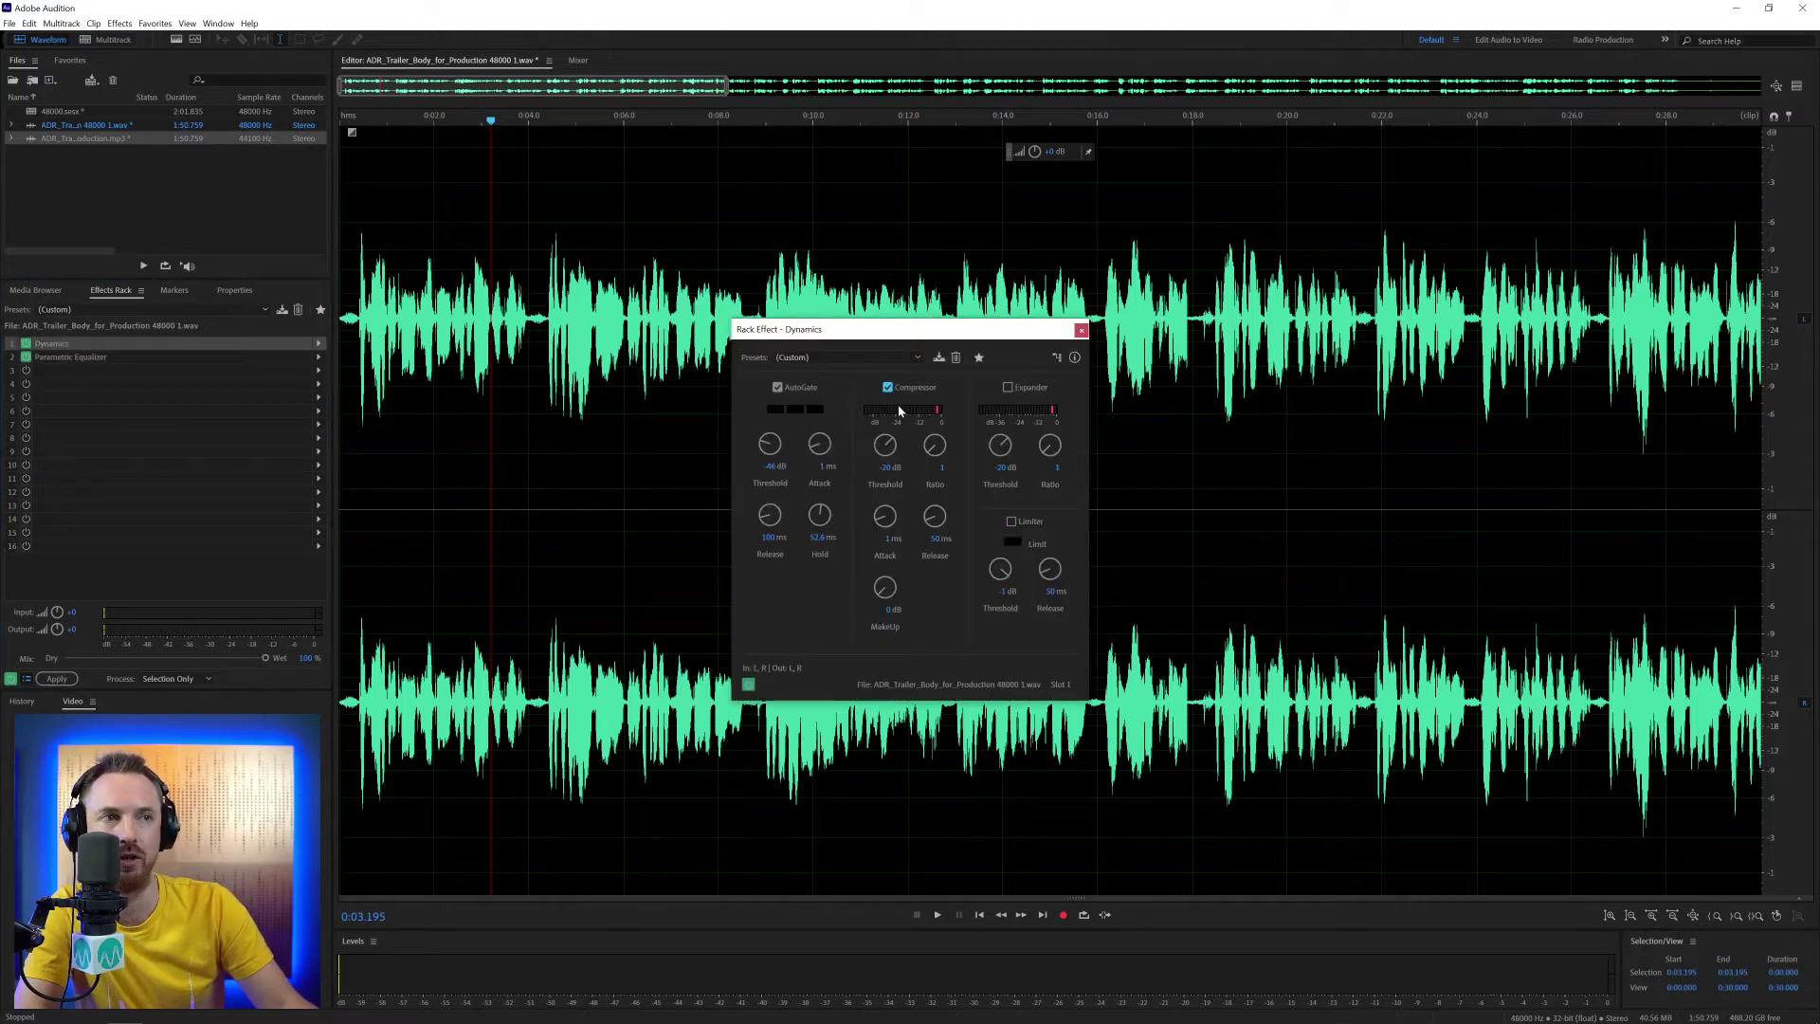
left_click_drag(888, 452, 895, 373)
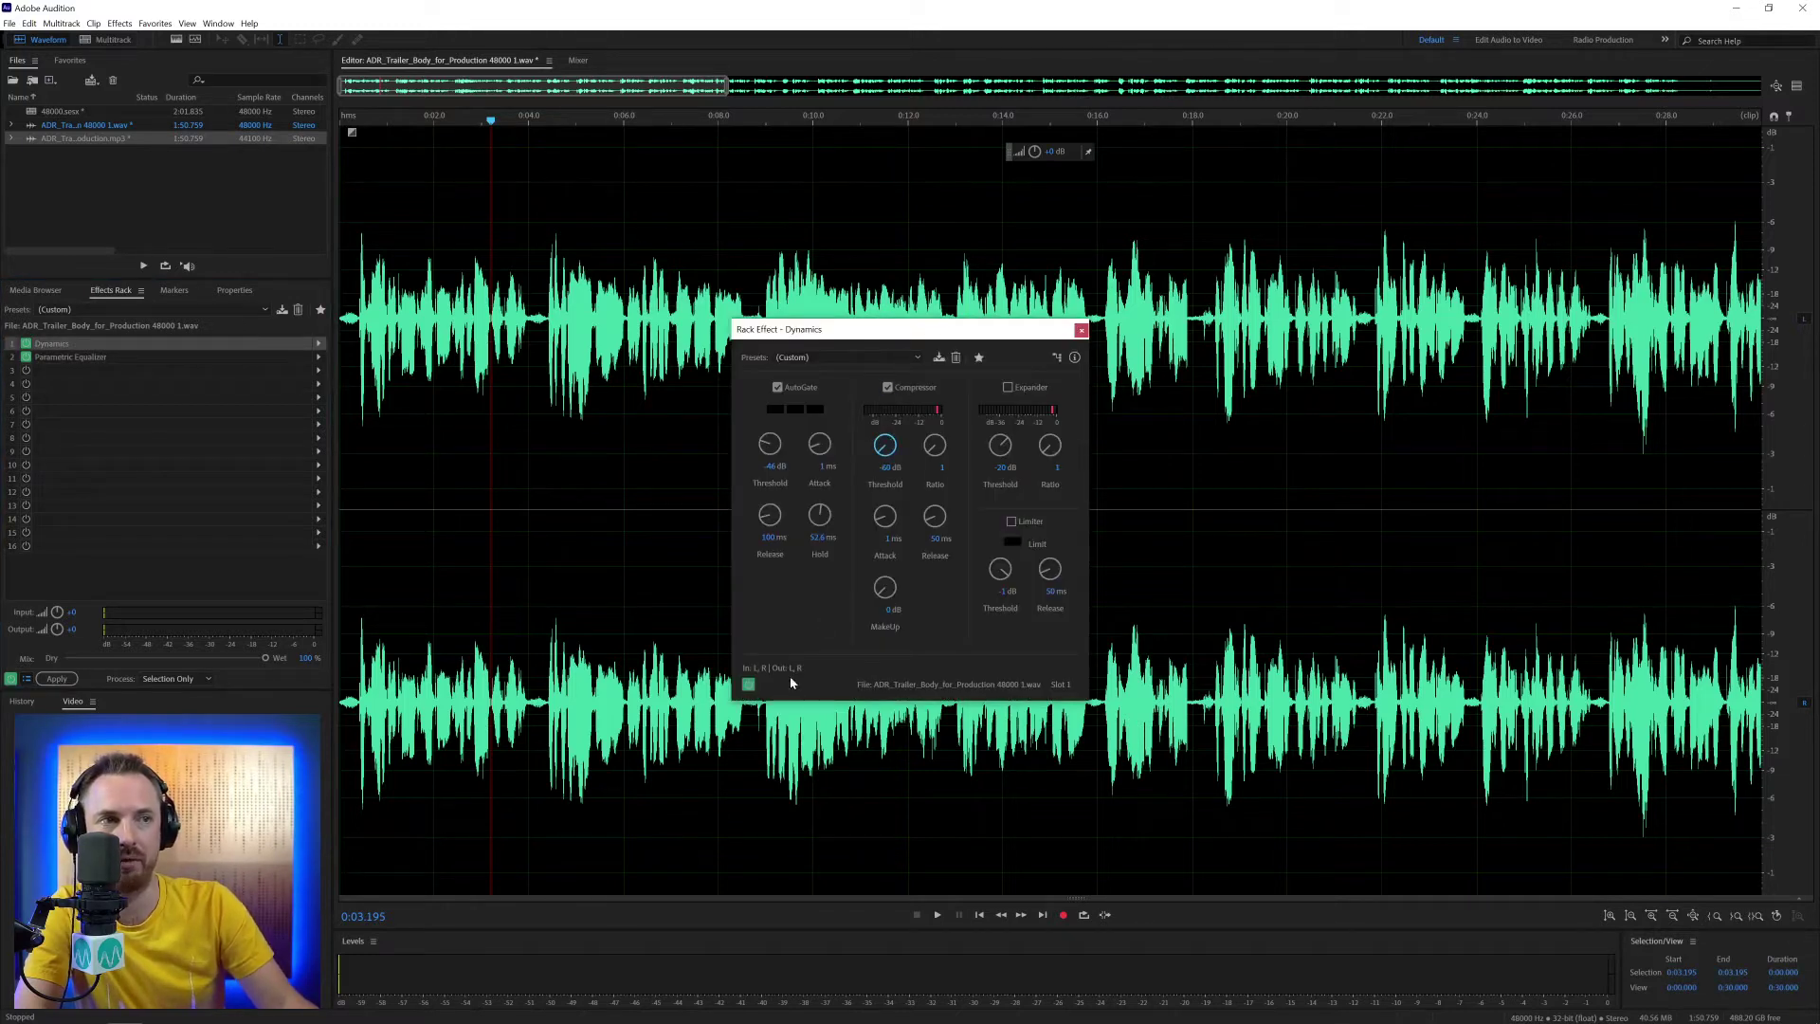
left_click_drag(934, 445, 941, 182)
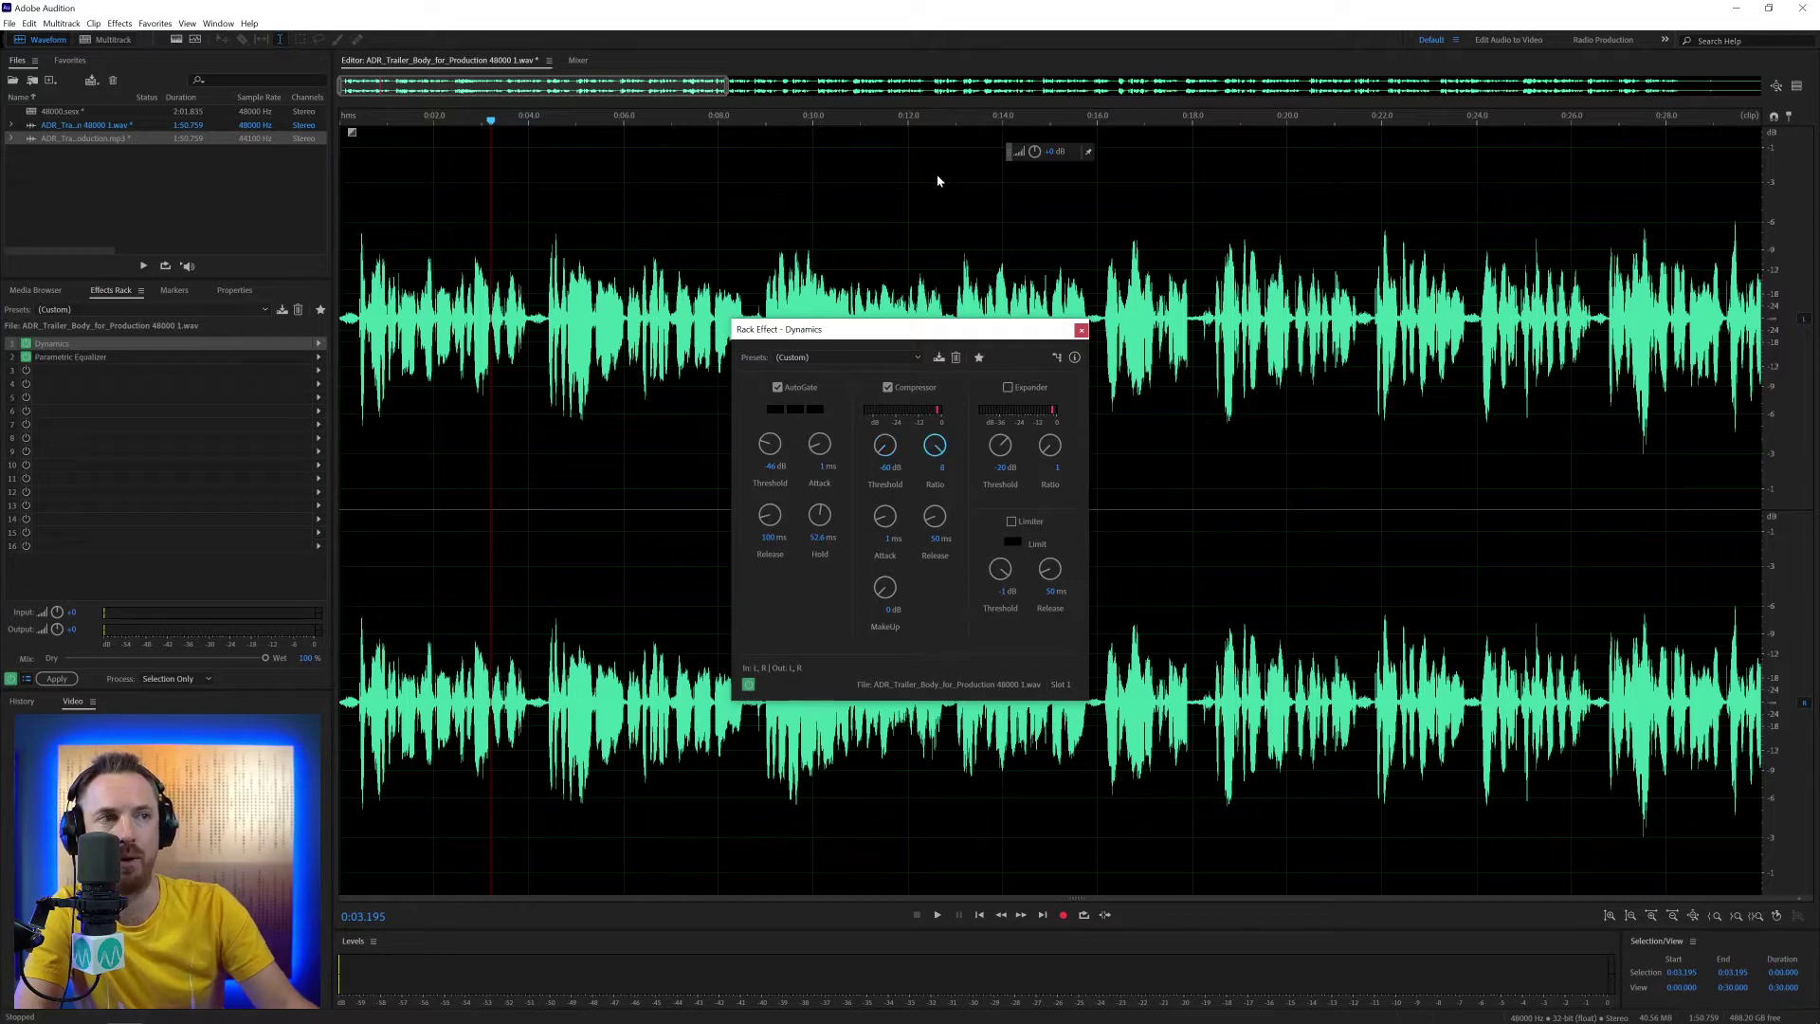
left_click(1081, 330)
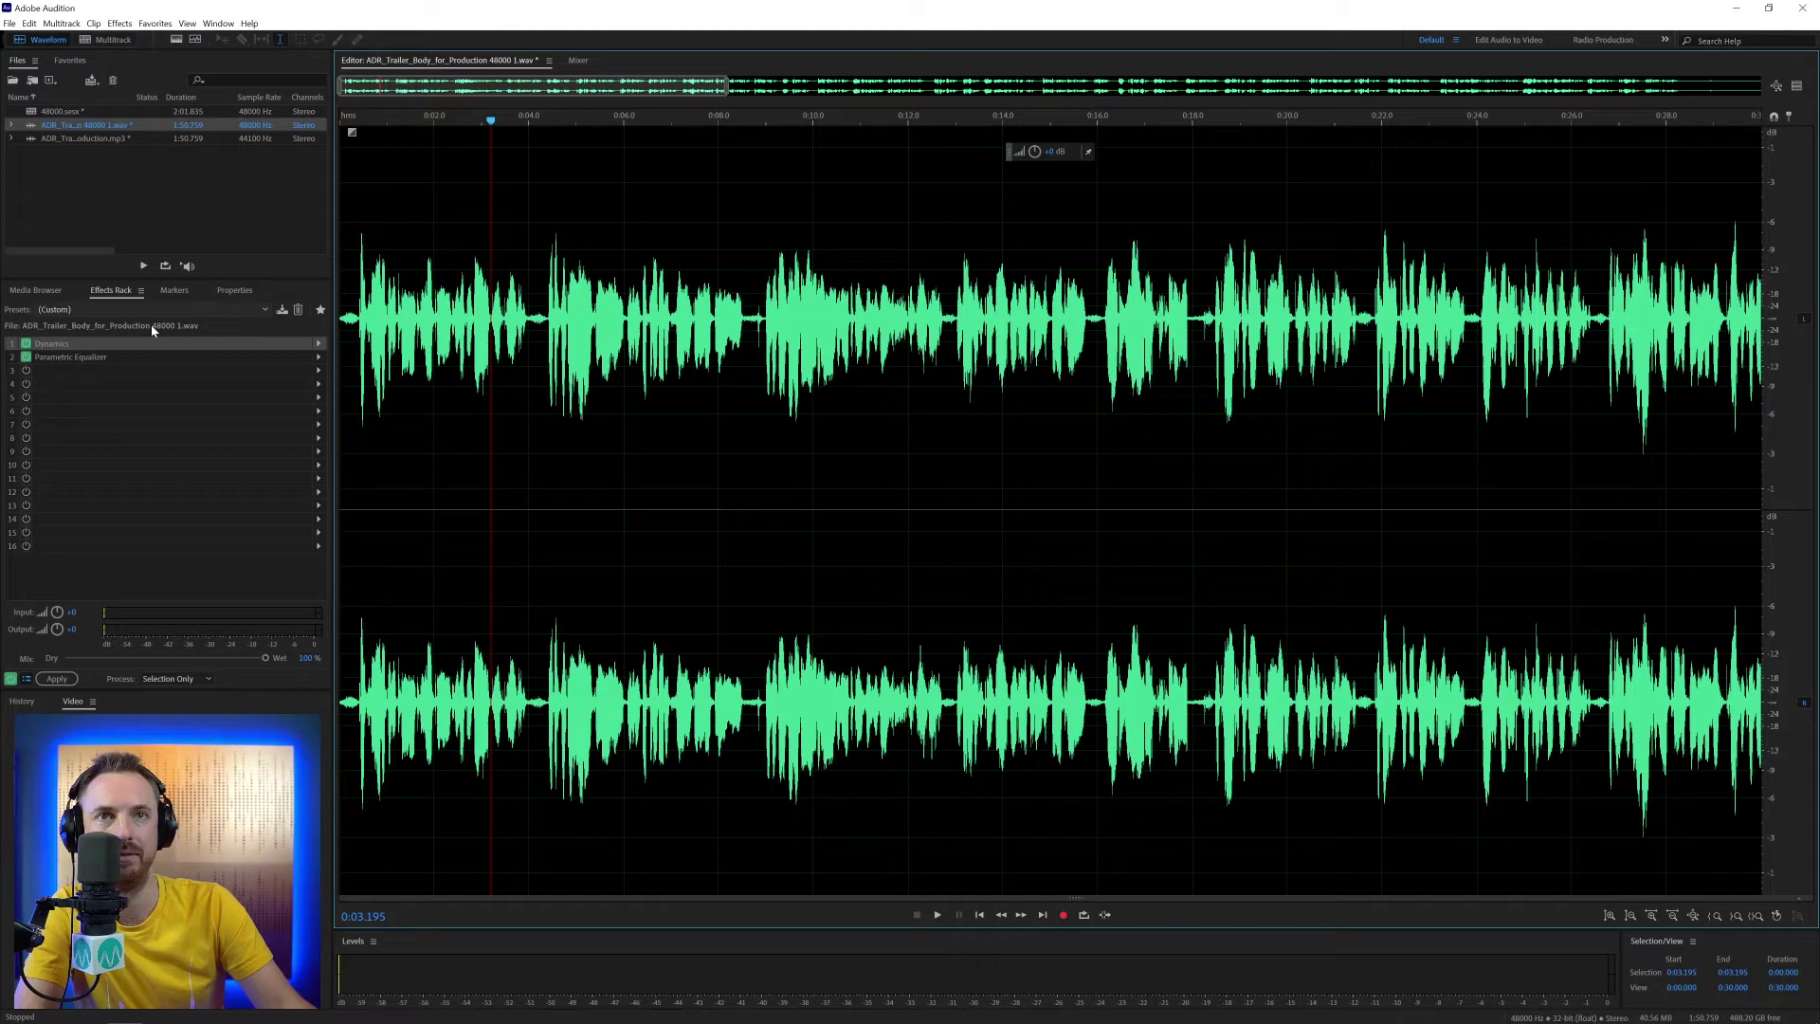
- Add a second Dynamics effect to rack slot 4 and view its settings
left_click(319, 383)
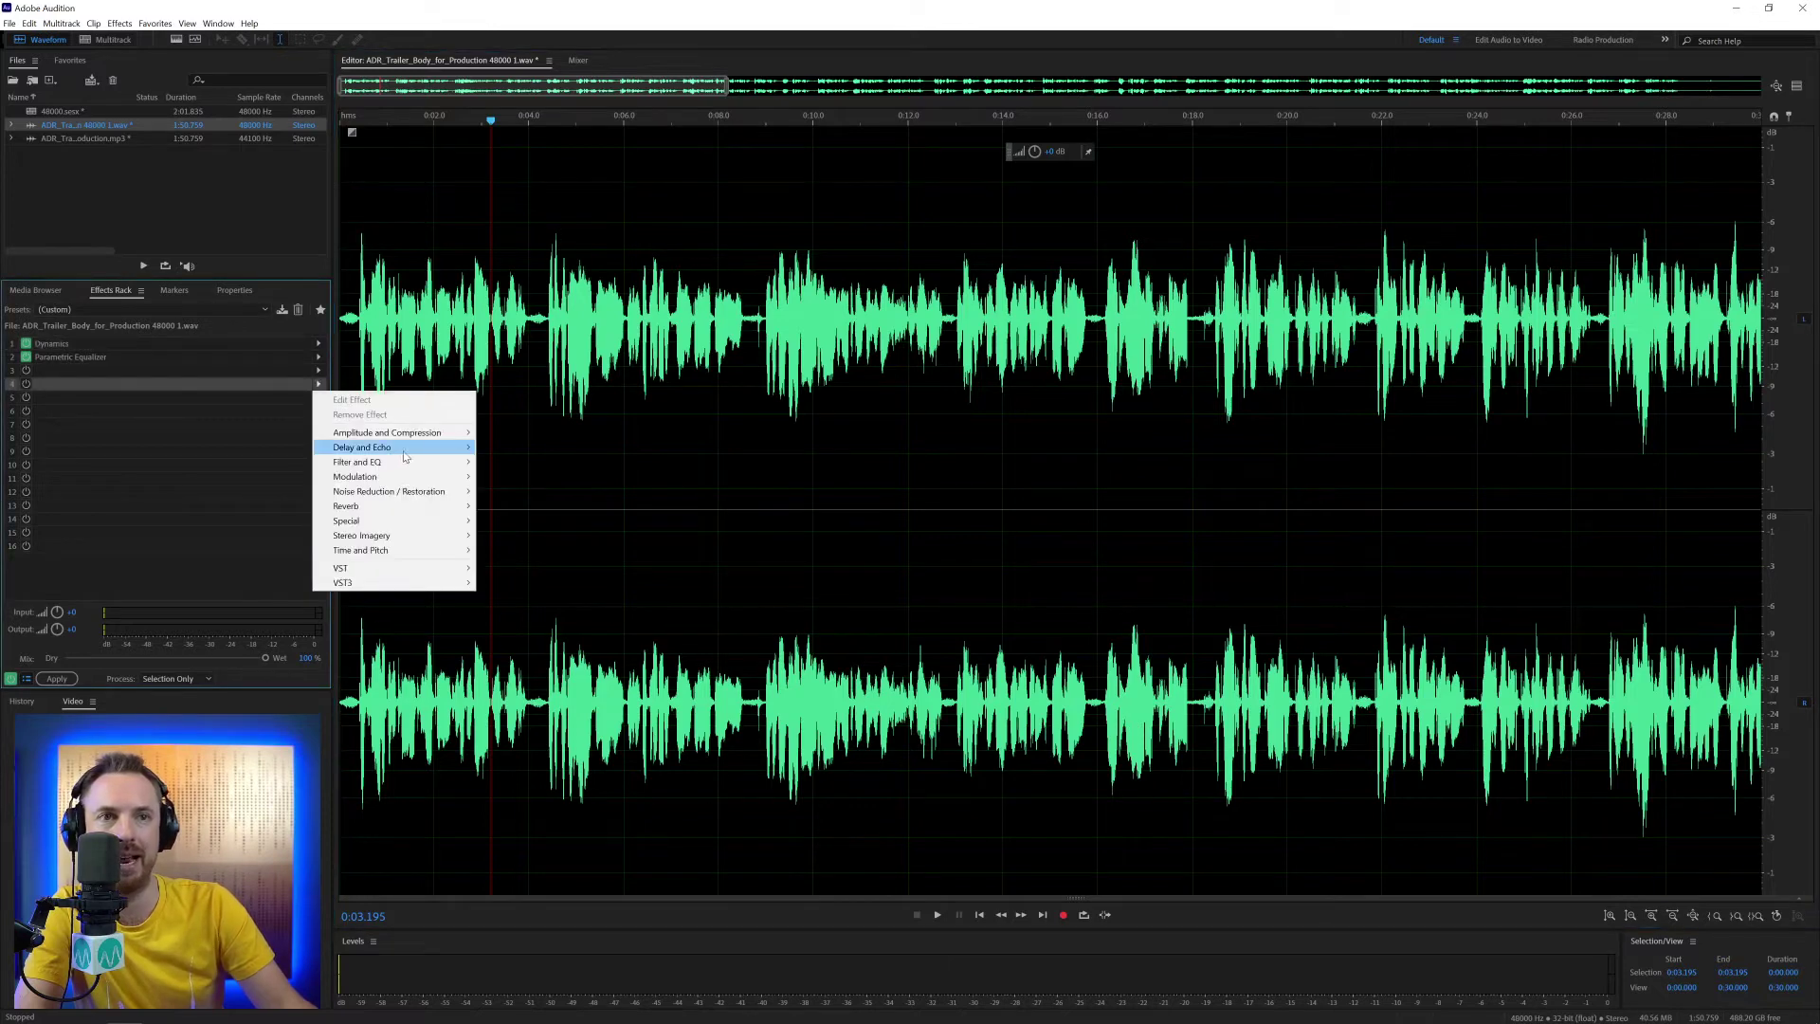
mouse_move(417, 435)
left_click(513, 476)
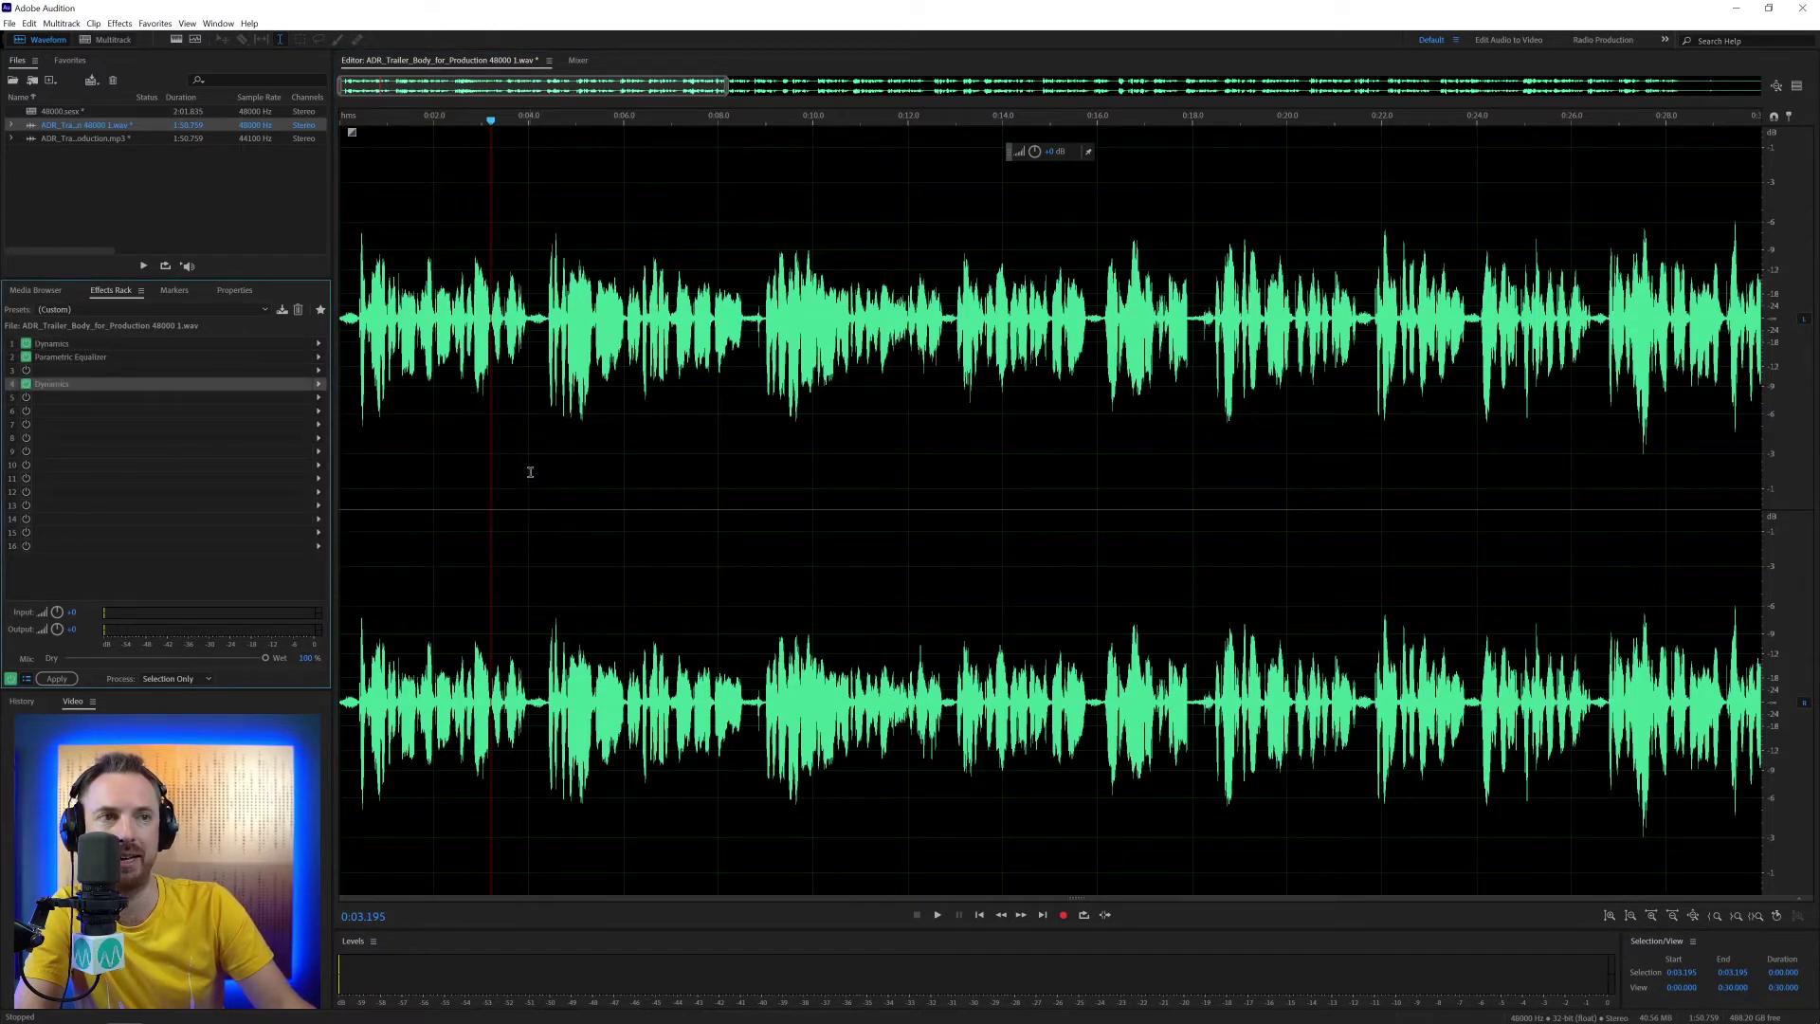
double_click(74, 385)
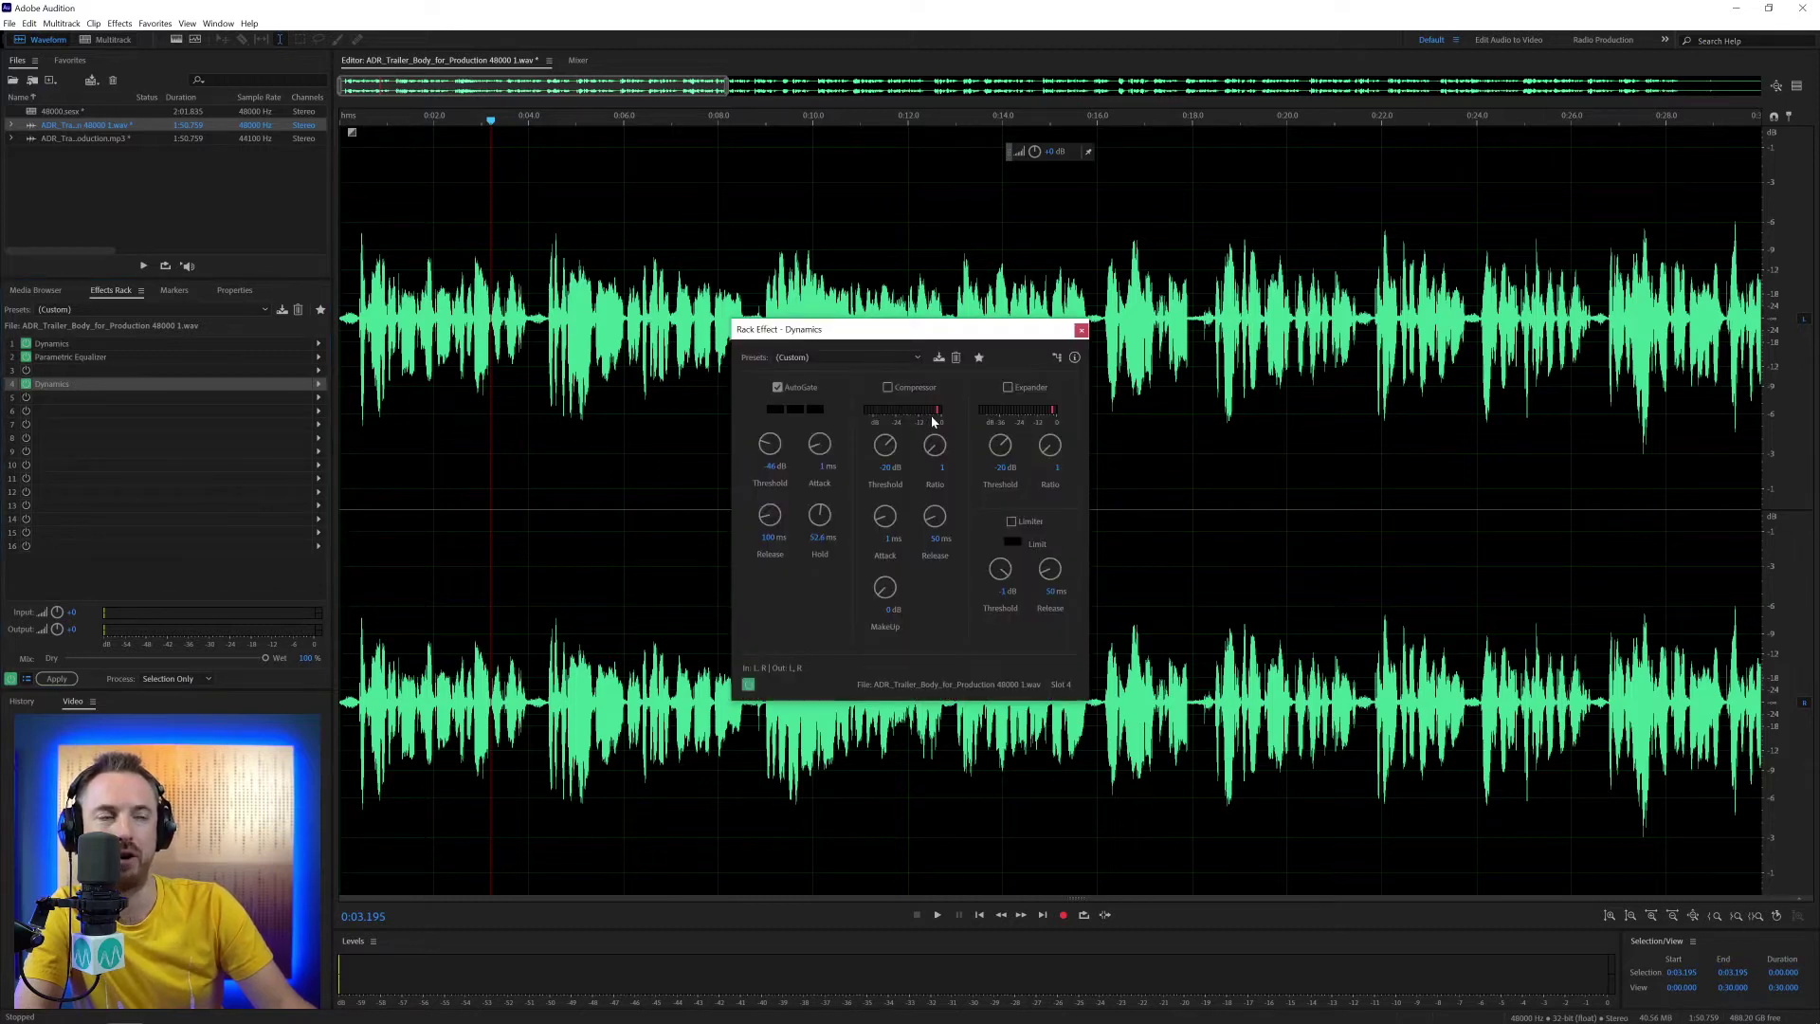
left_click(1081, 331)
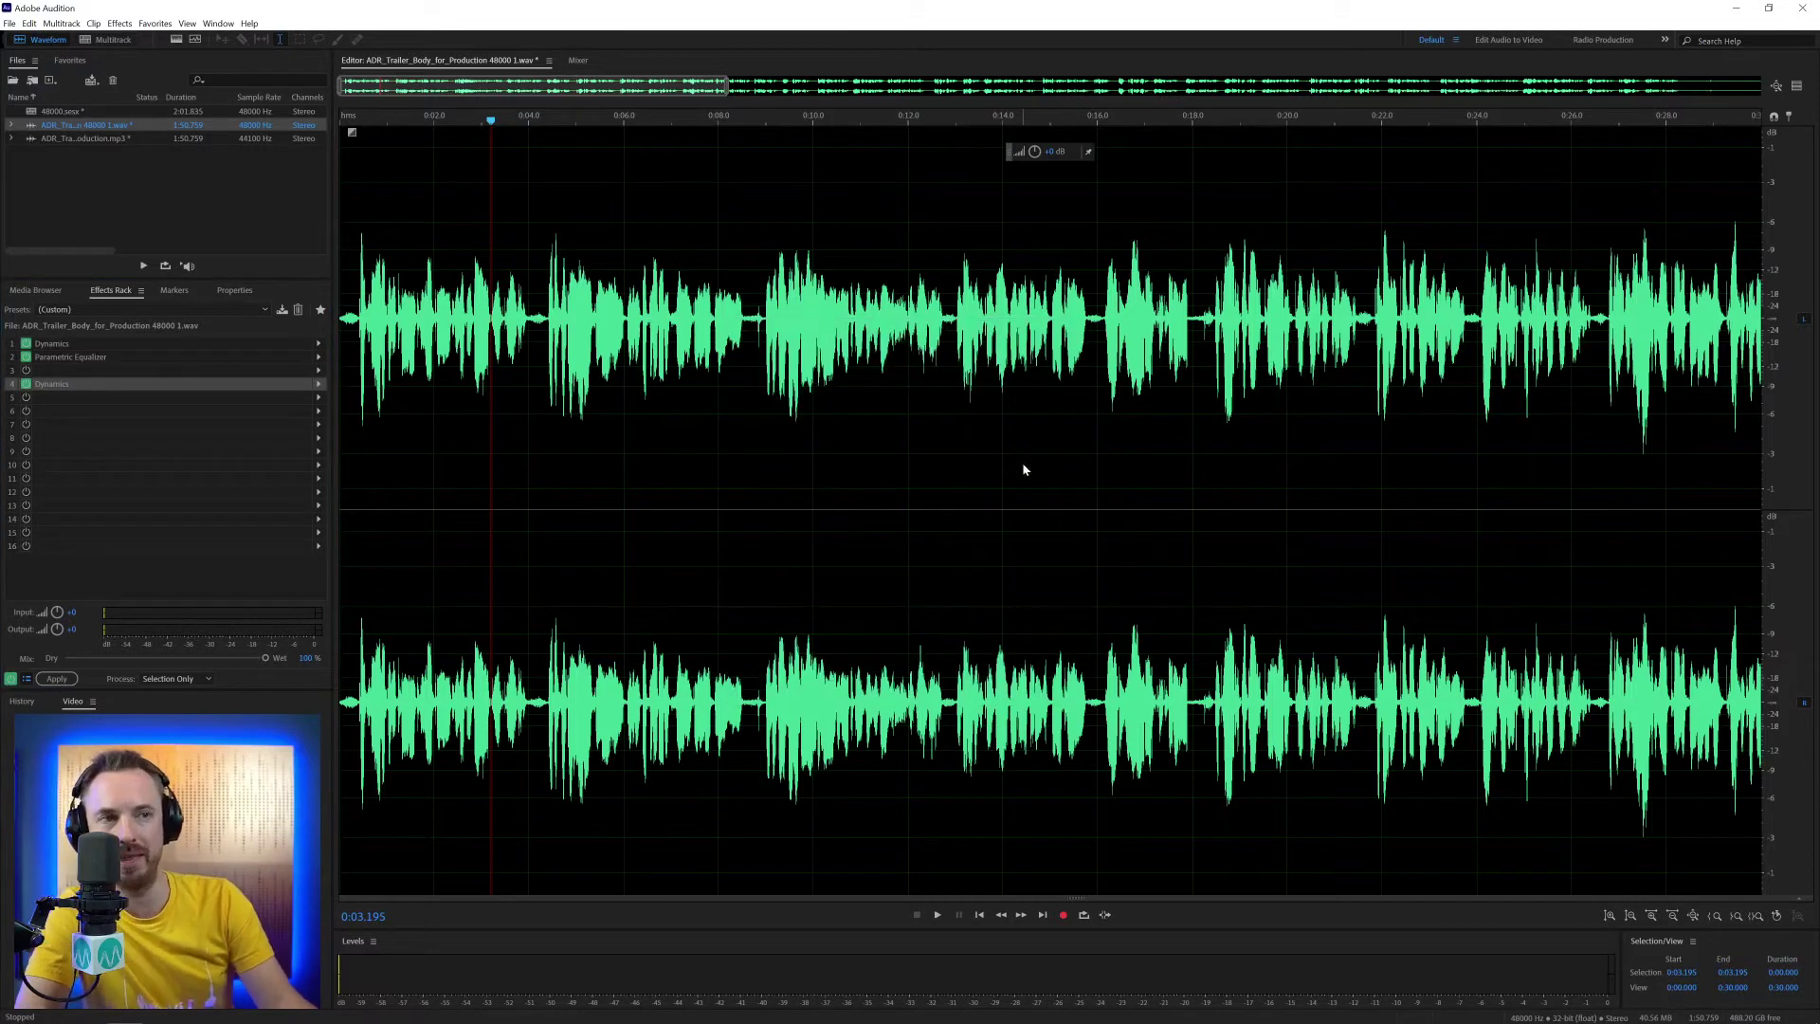
key("ctrl+k")
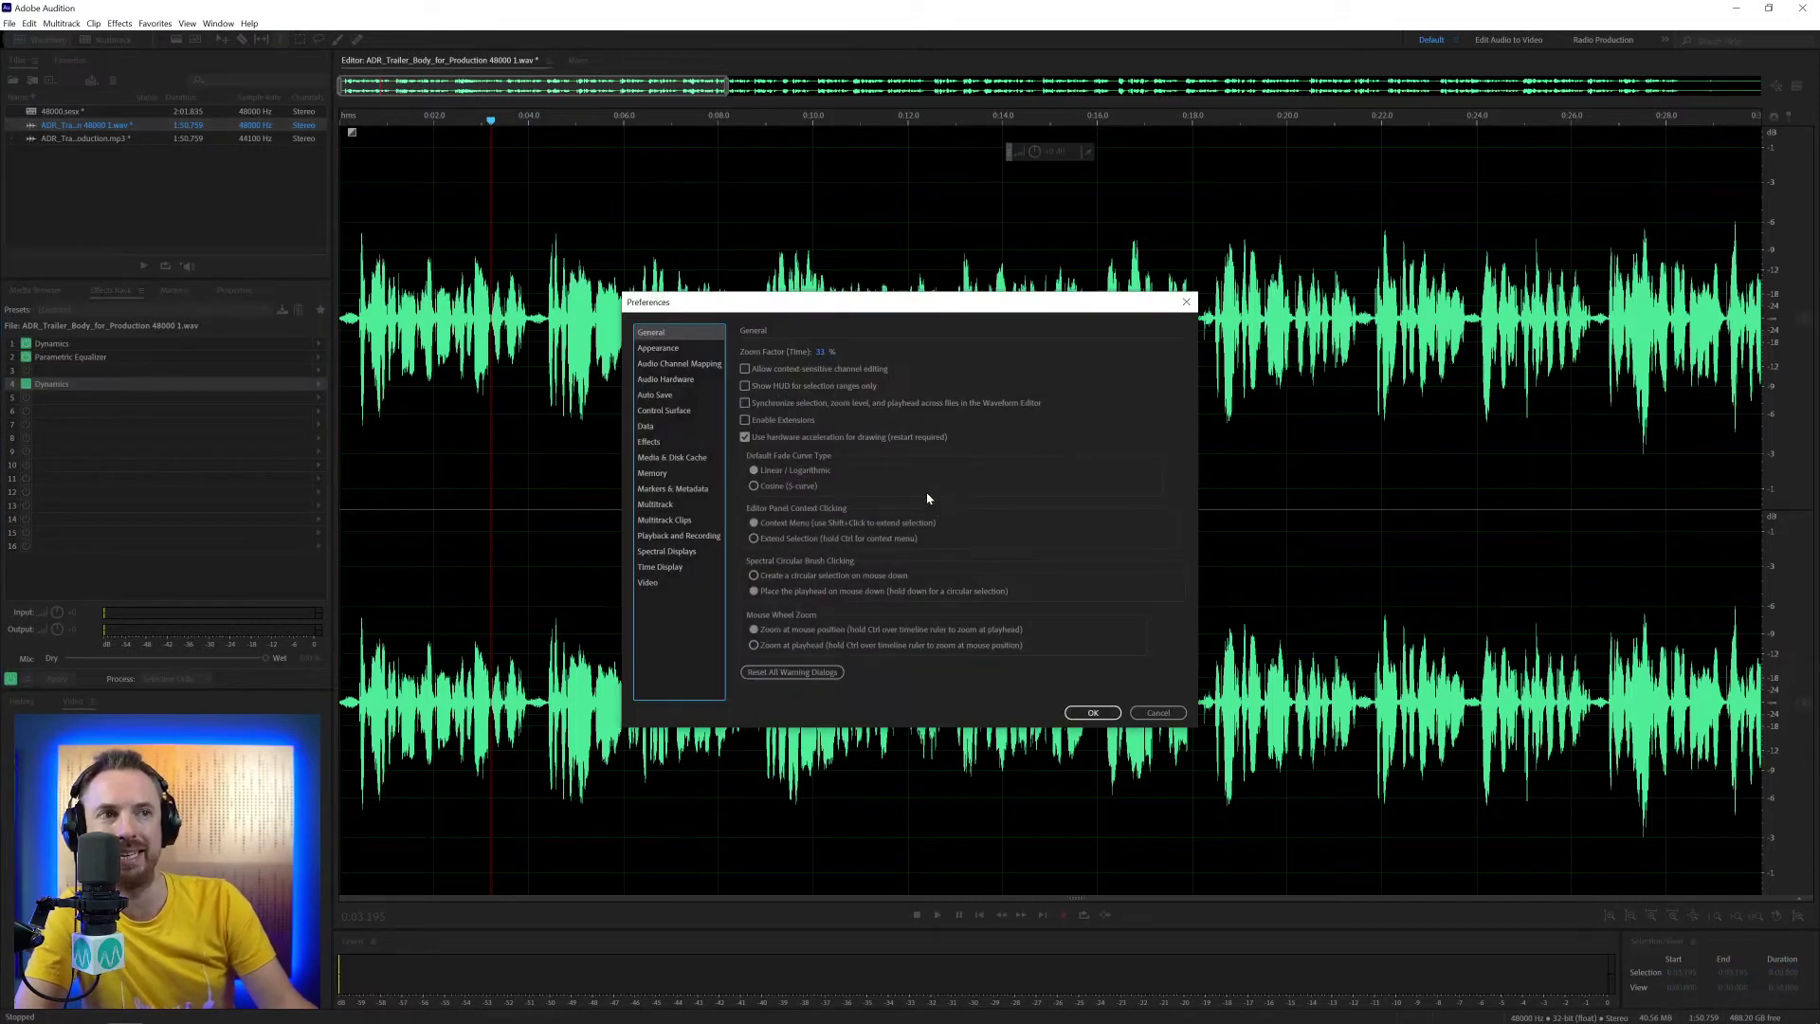
- Tick the open-effect-settings option, cancel Preferences, and open ADR_Trailer_Body_for_Production.mp3 in the editor
left_click(660, 444)
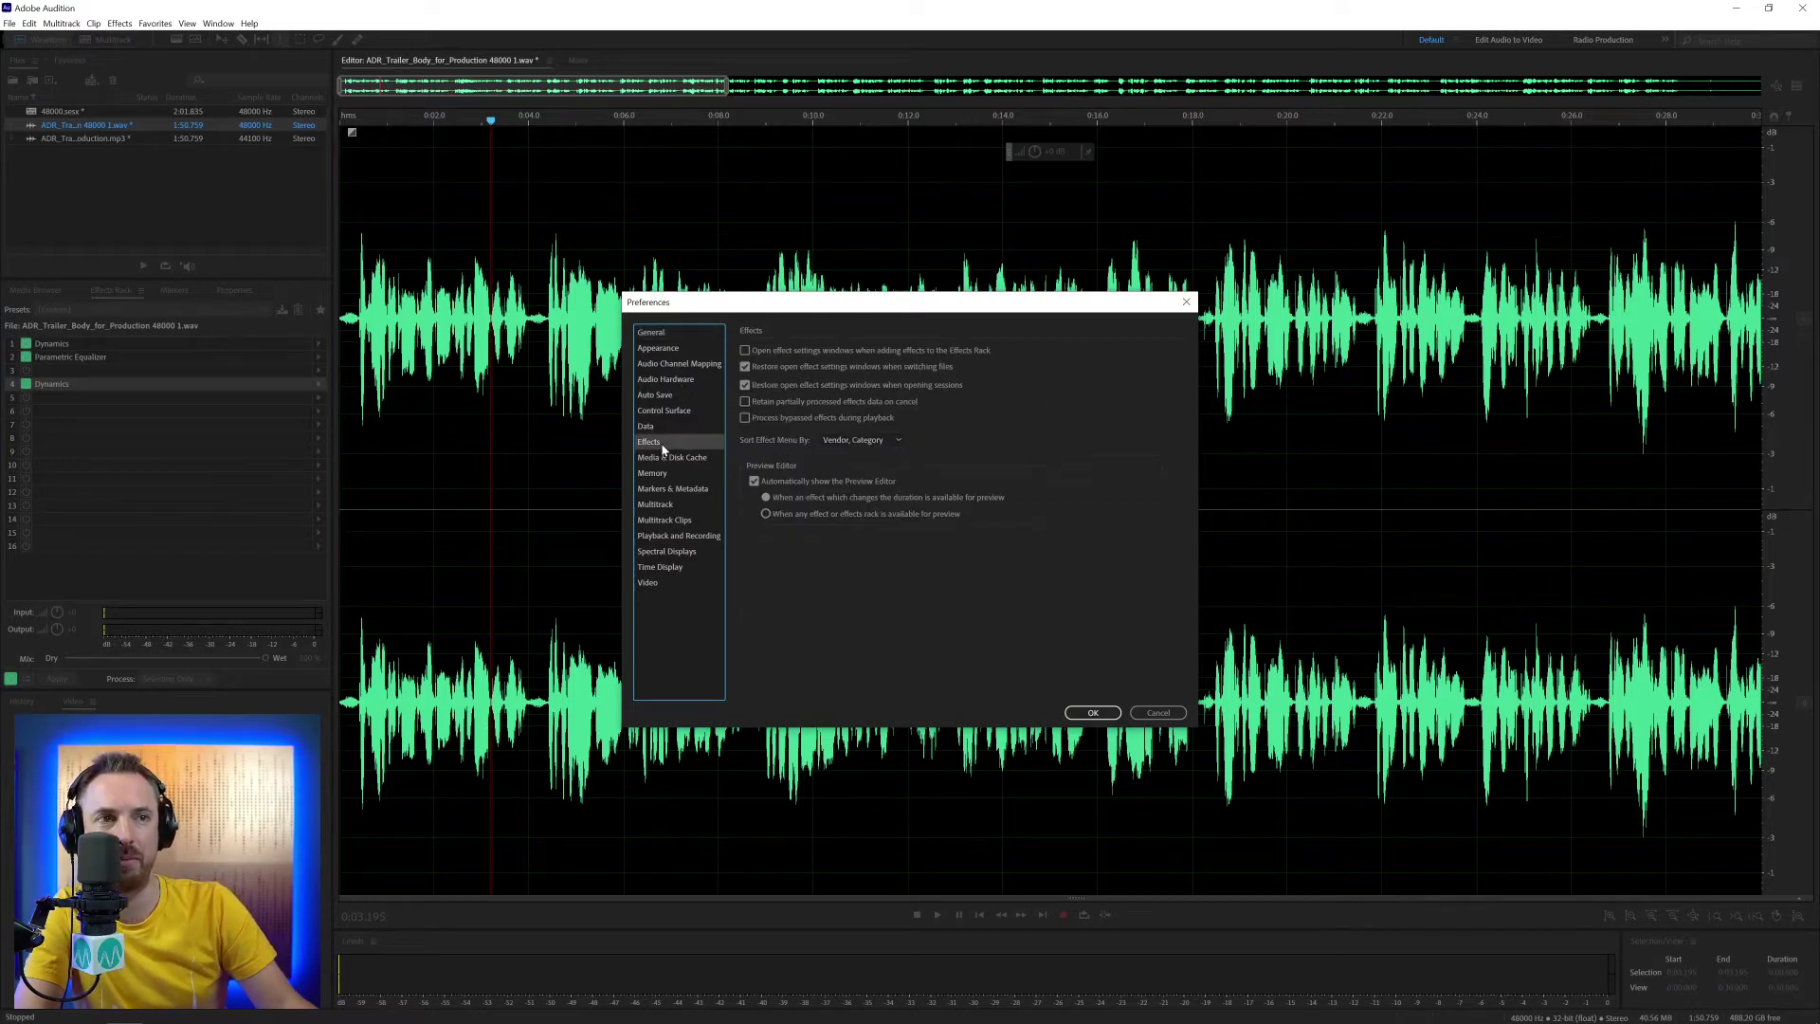
left_click(784, 351)
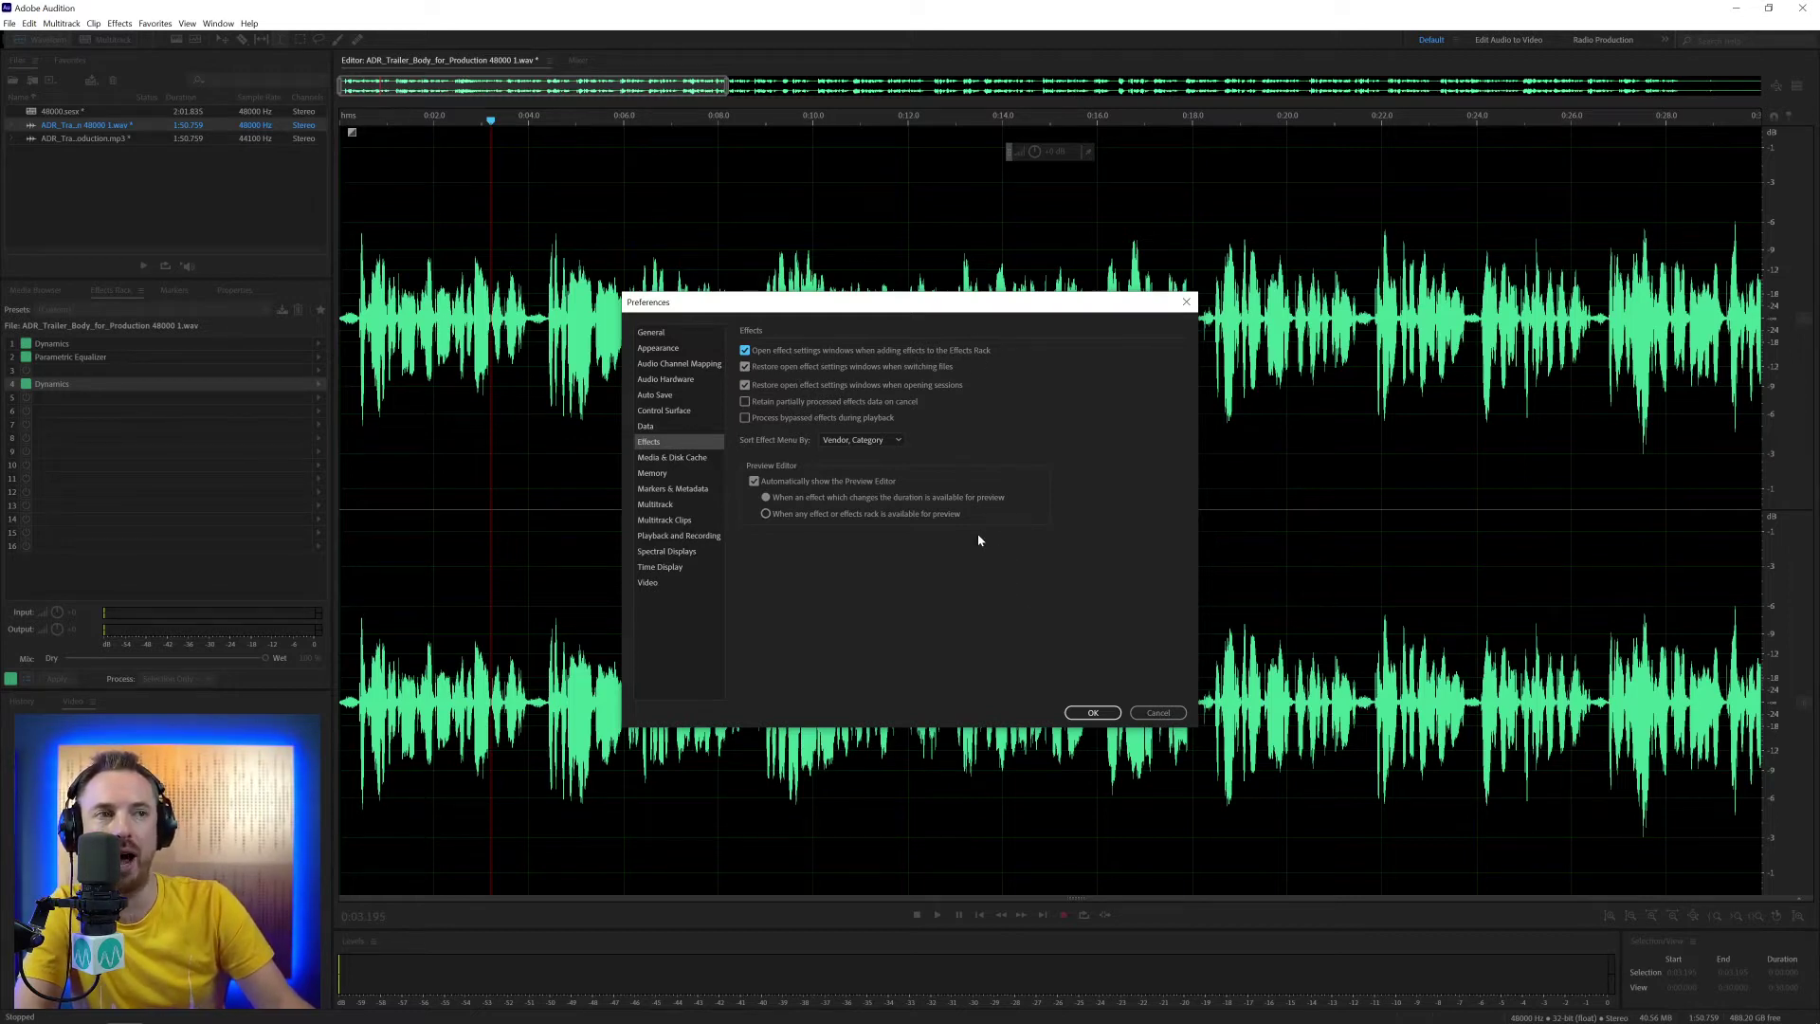
left_click(1145, 718)
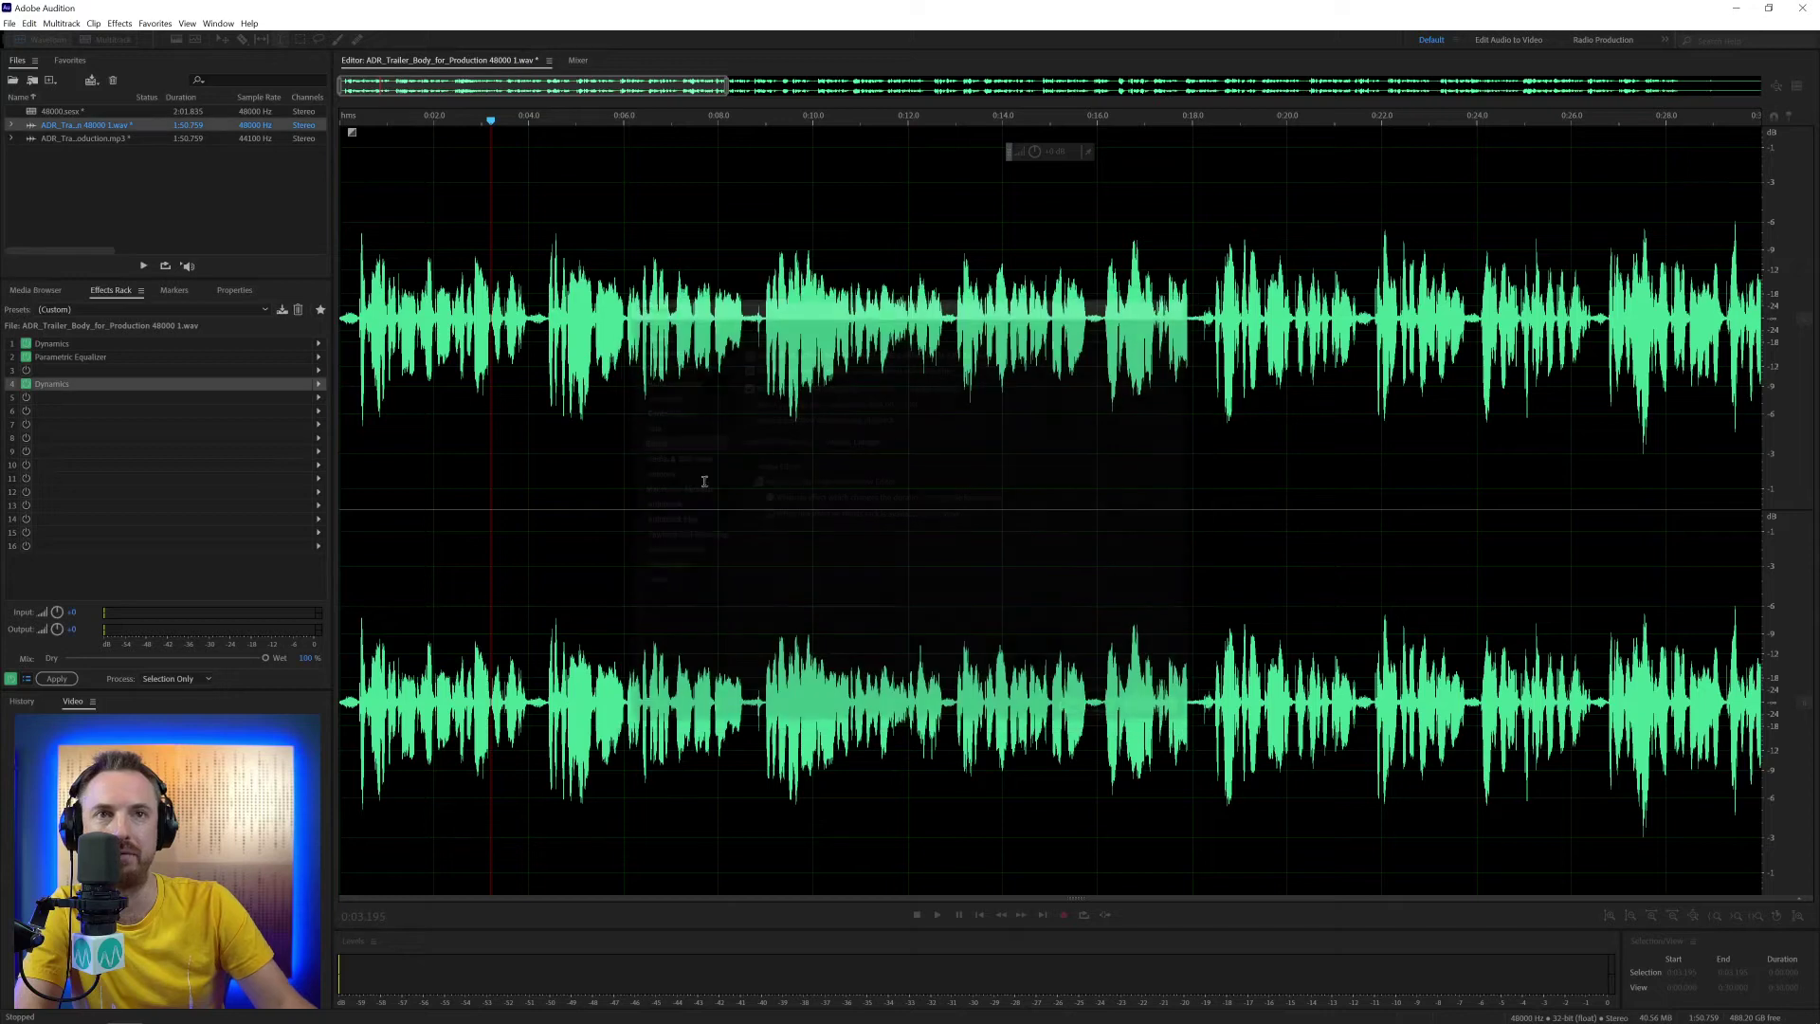
double_click(123, 139)
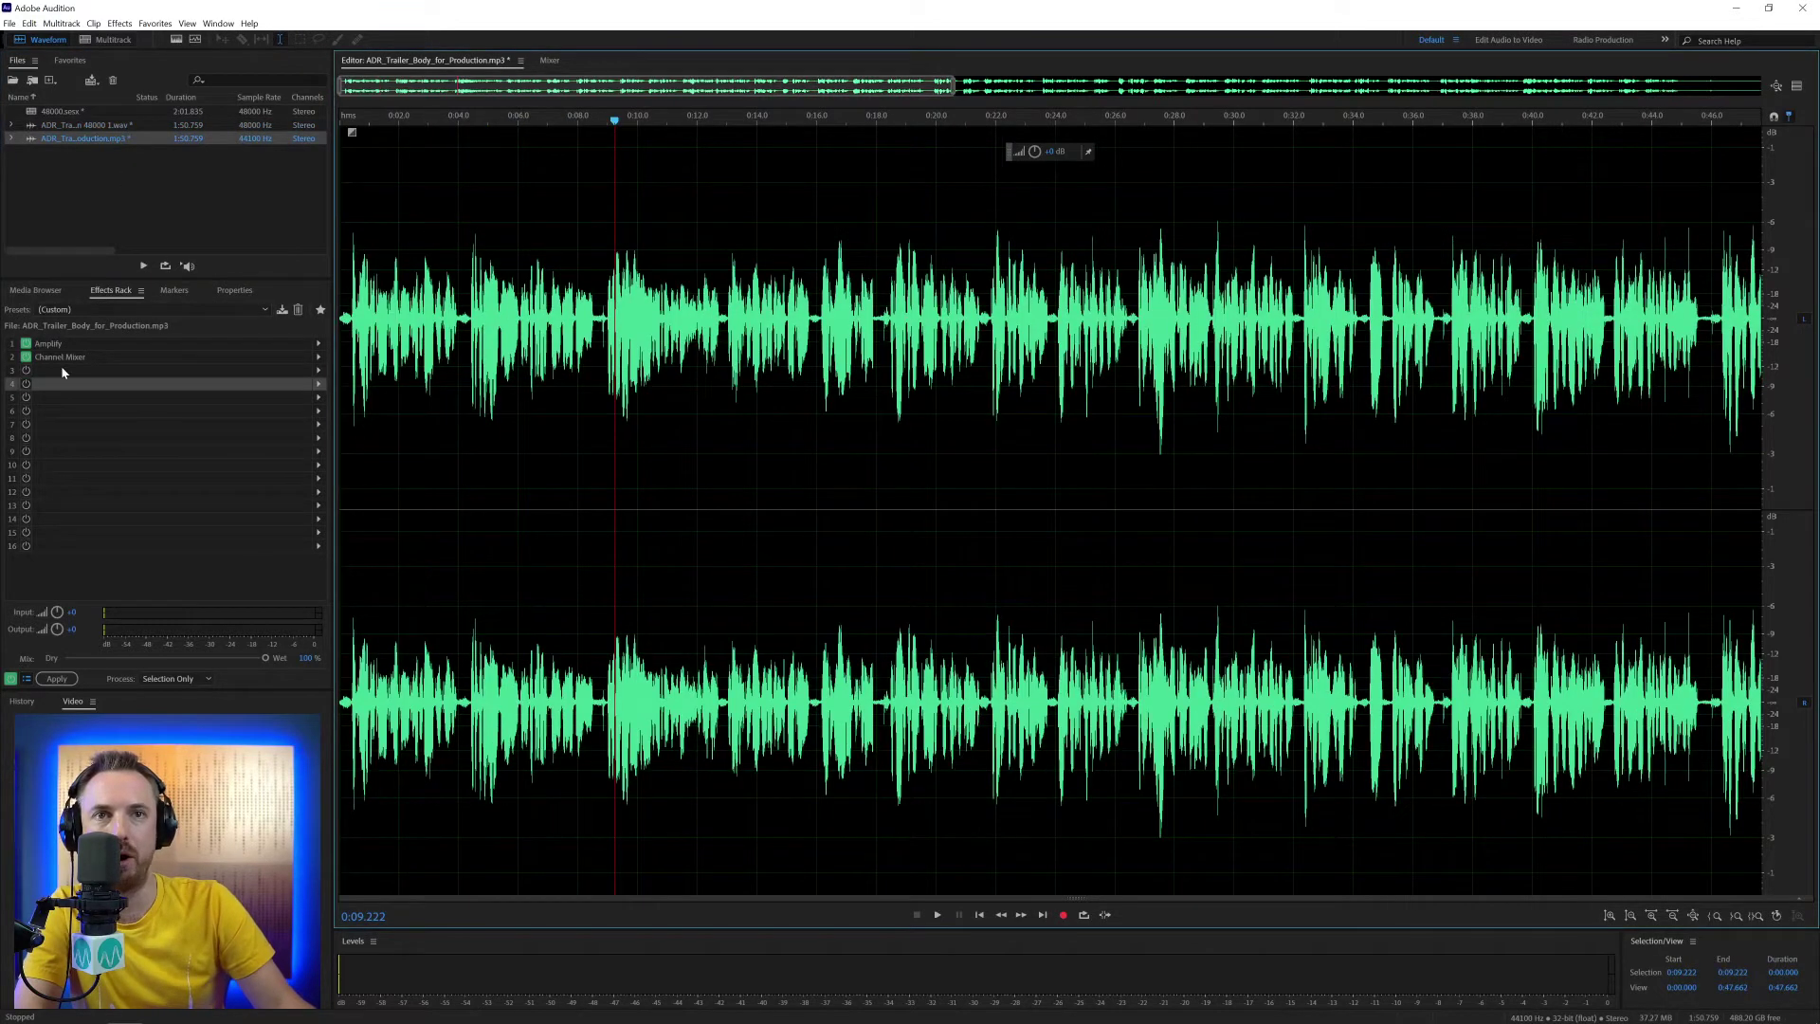
- Add Dynamics with a compressor ratio of 8 to rack slot 4, then apply the rack to the mp3
left_click(317, 384)
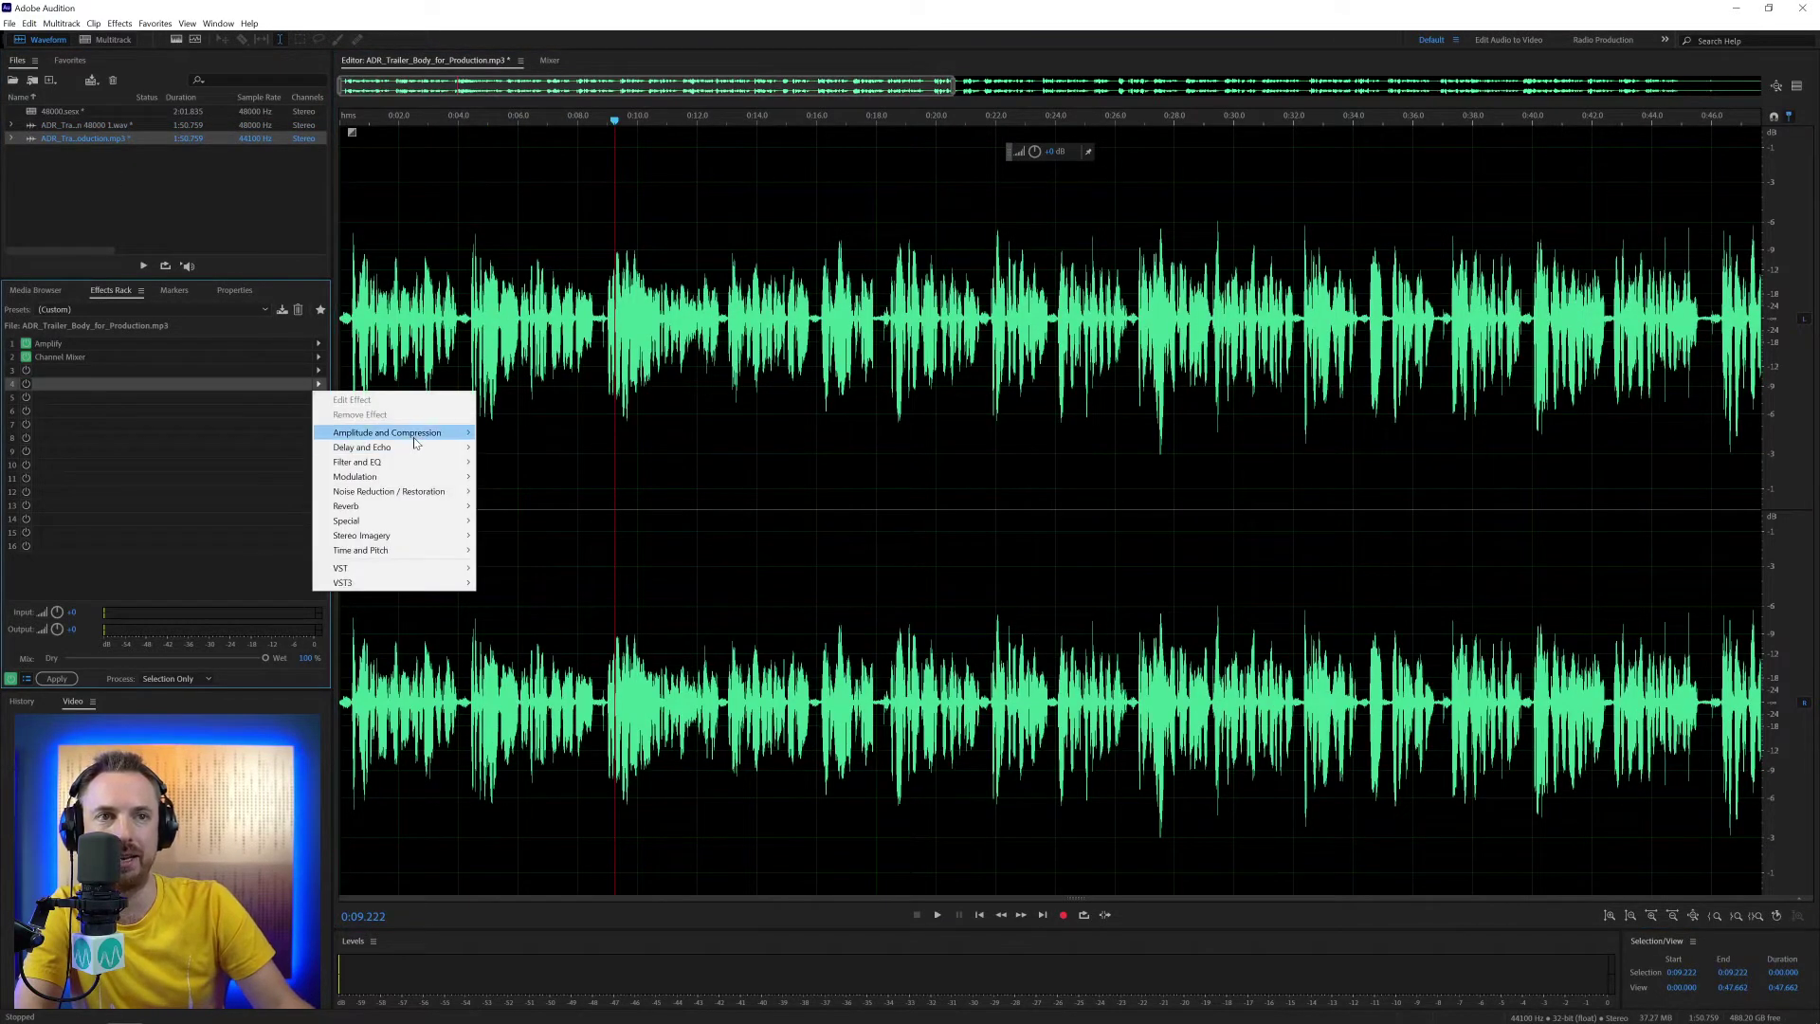
mouse_move(469, 433)
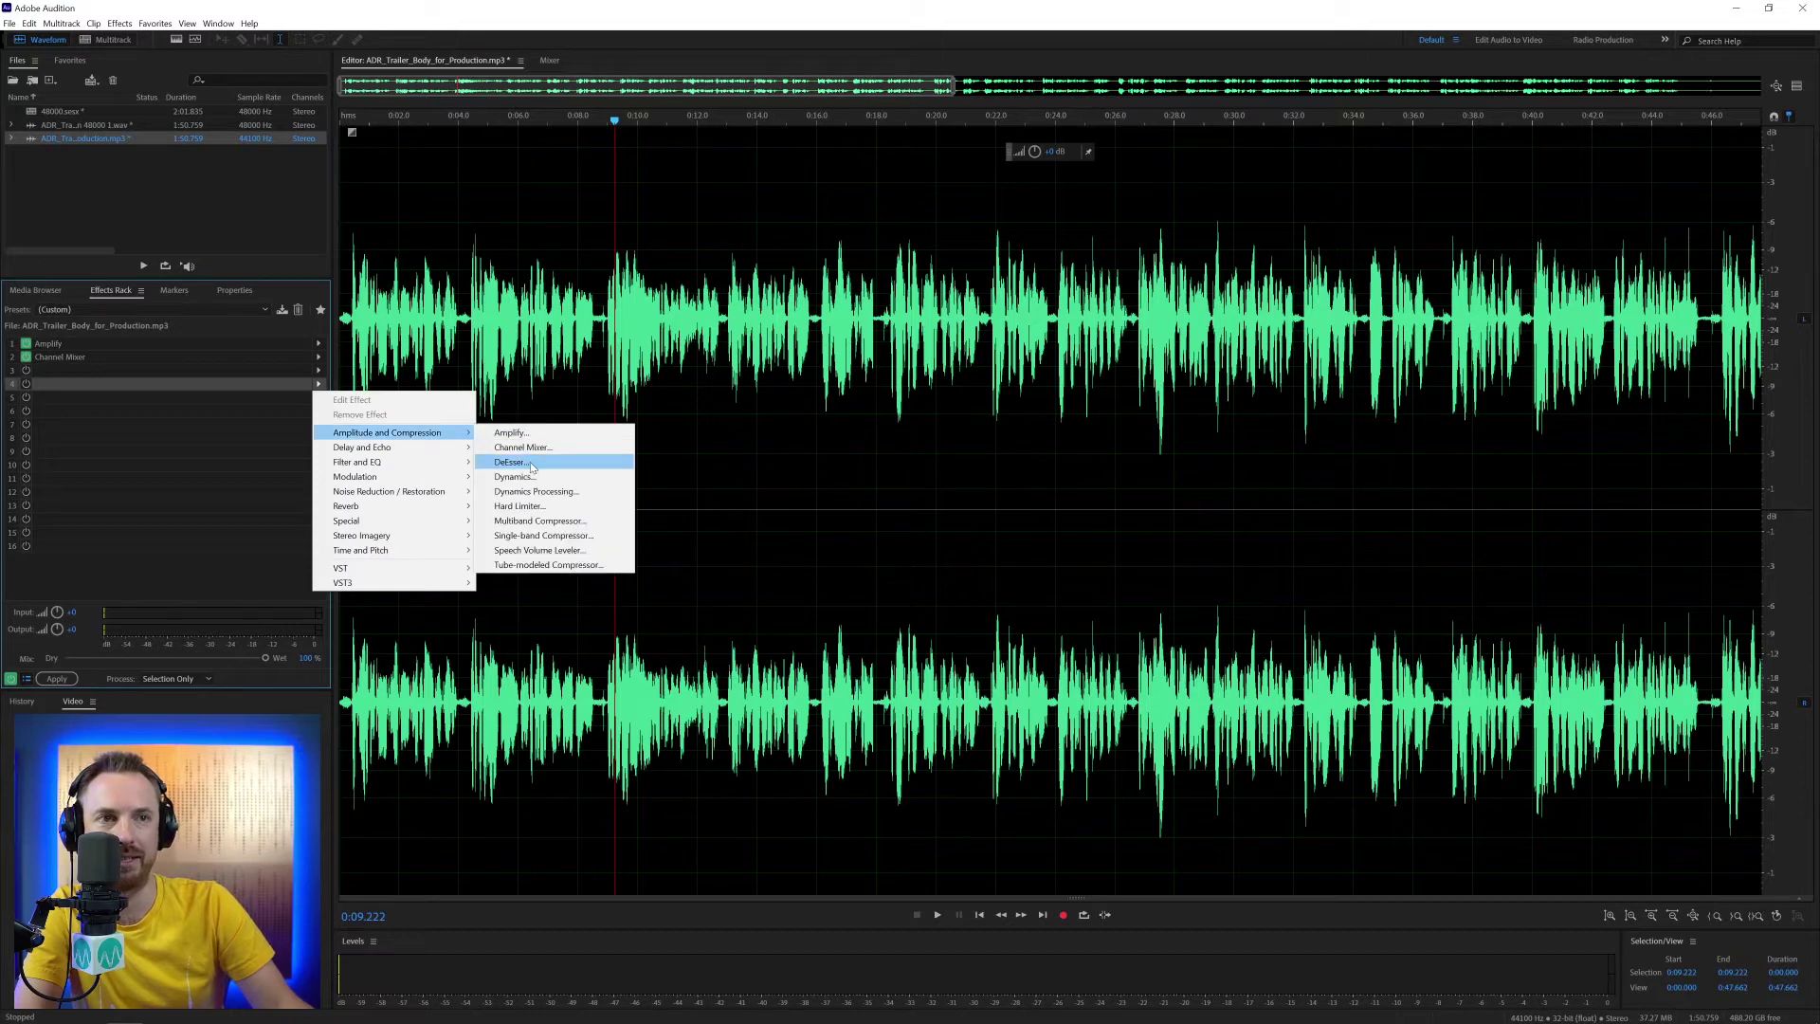
left_click(515, 477)
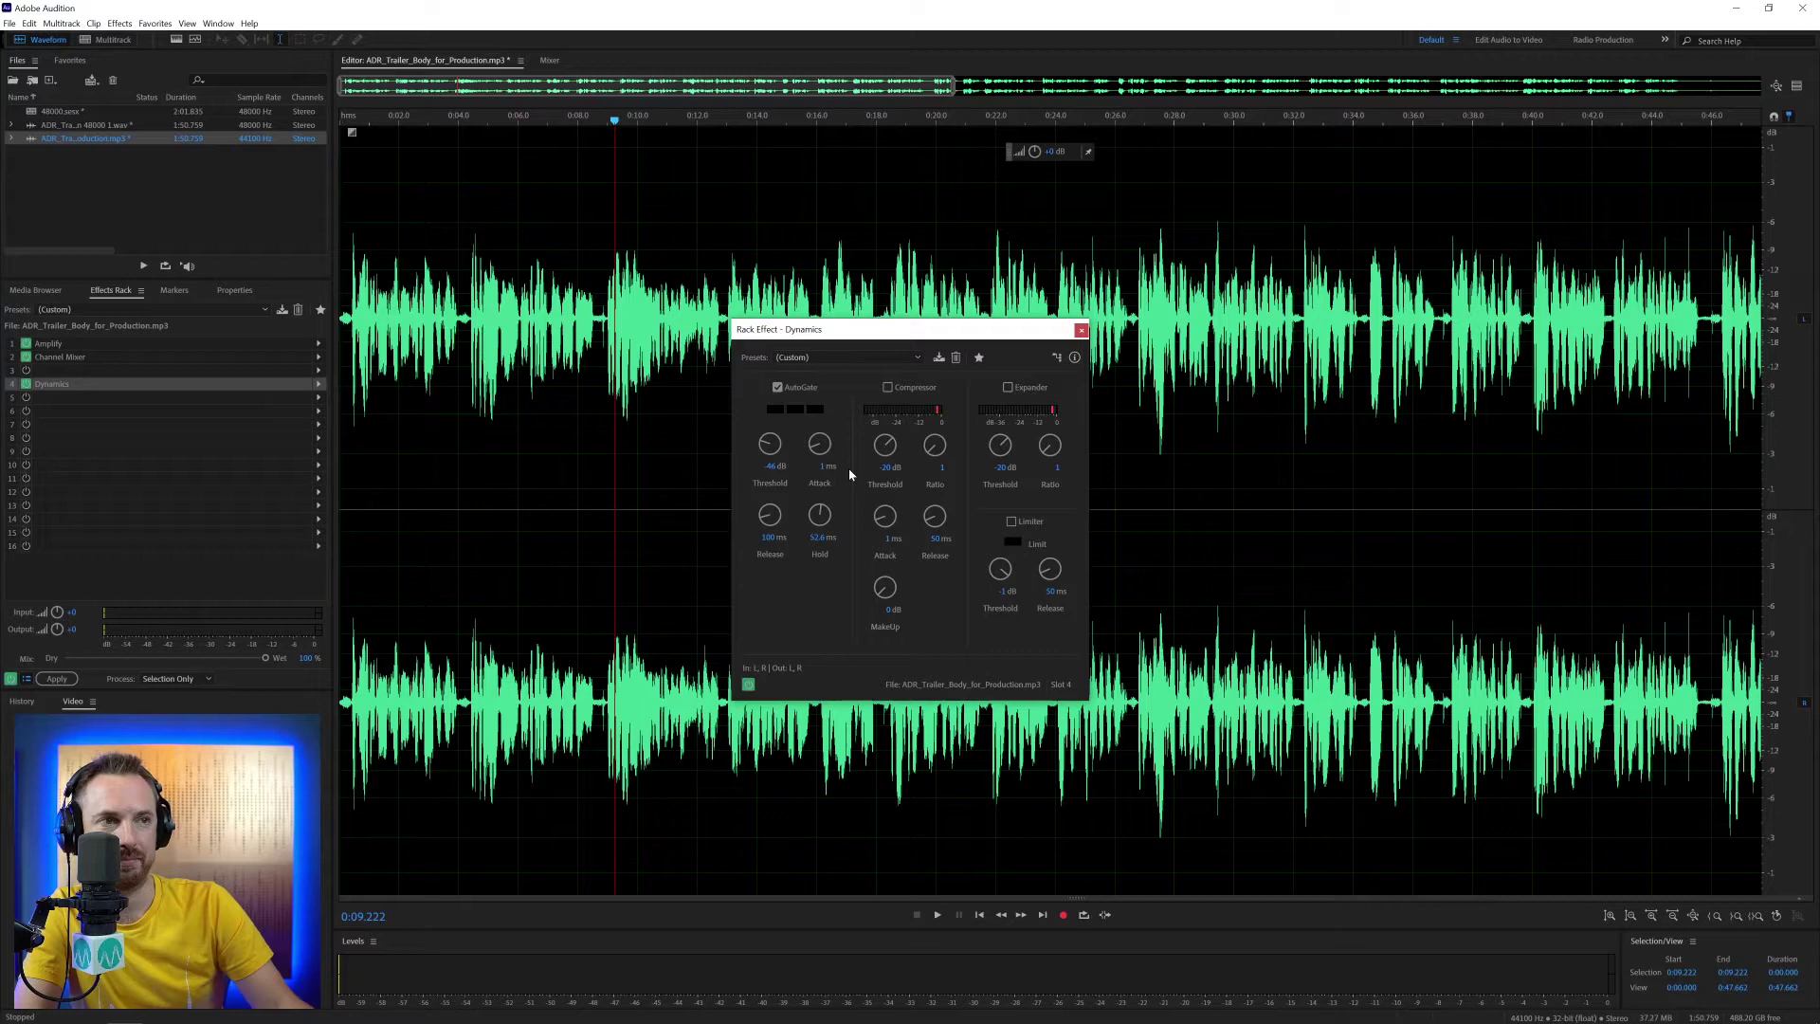
left_click_drag(937, 446, 1065, 208)
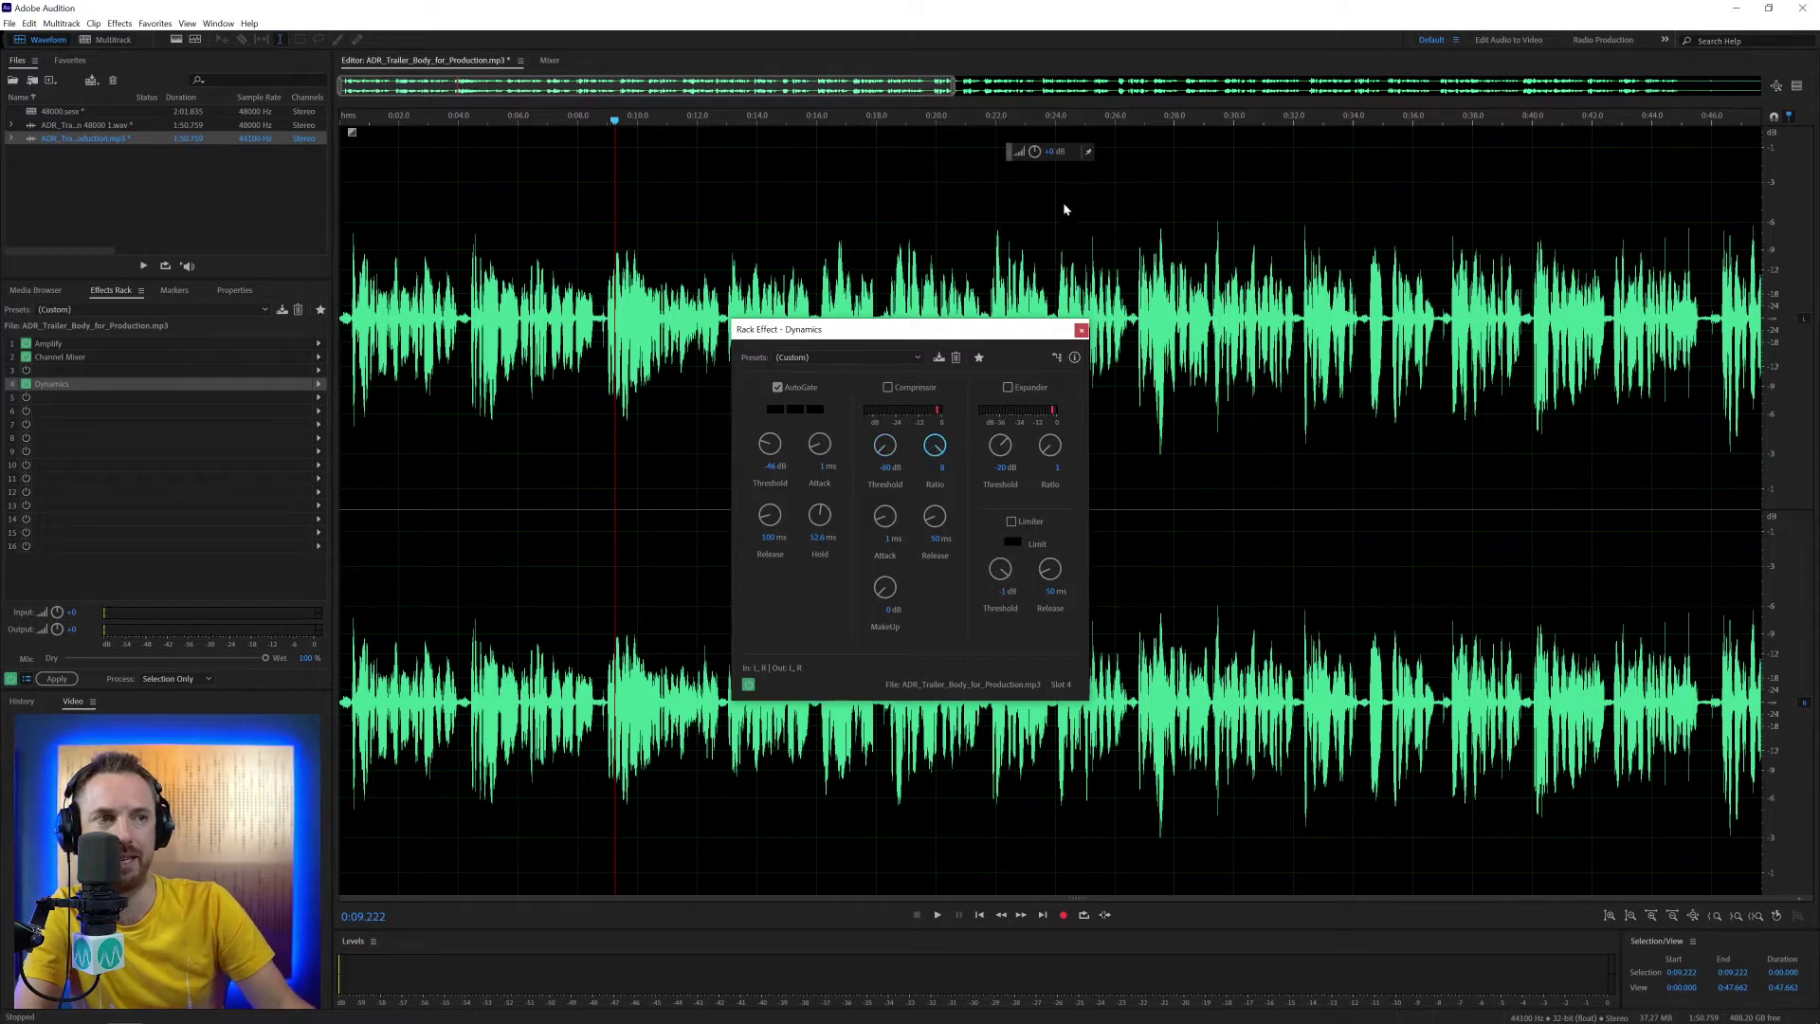
left_click(1081, 330)
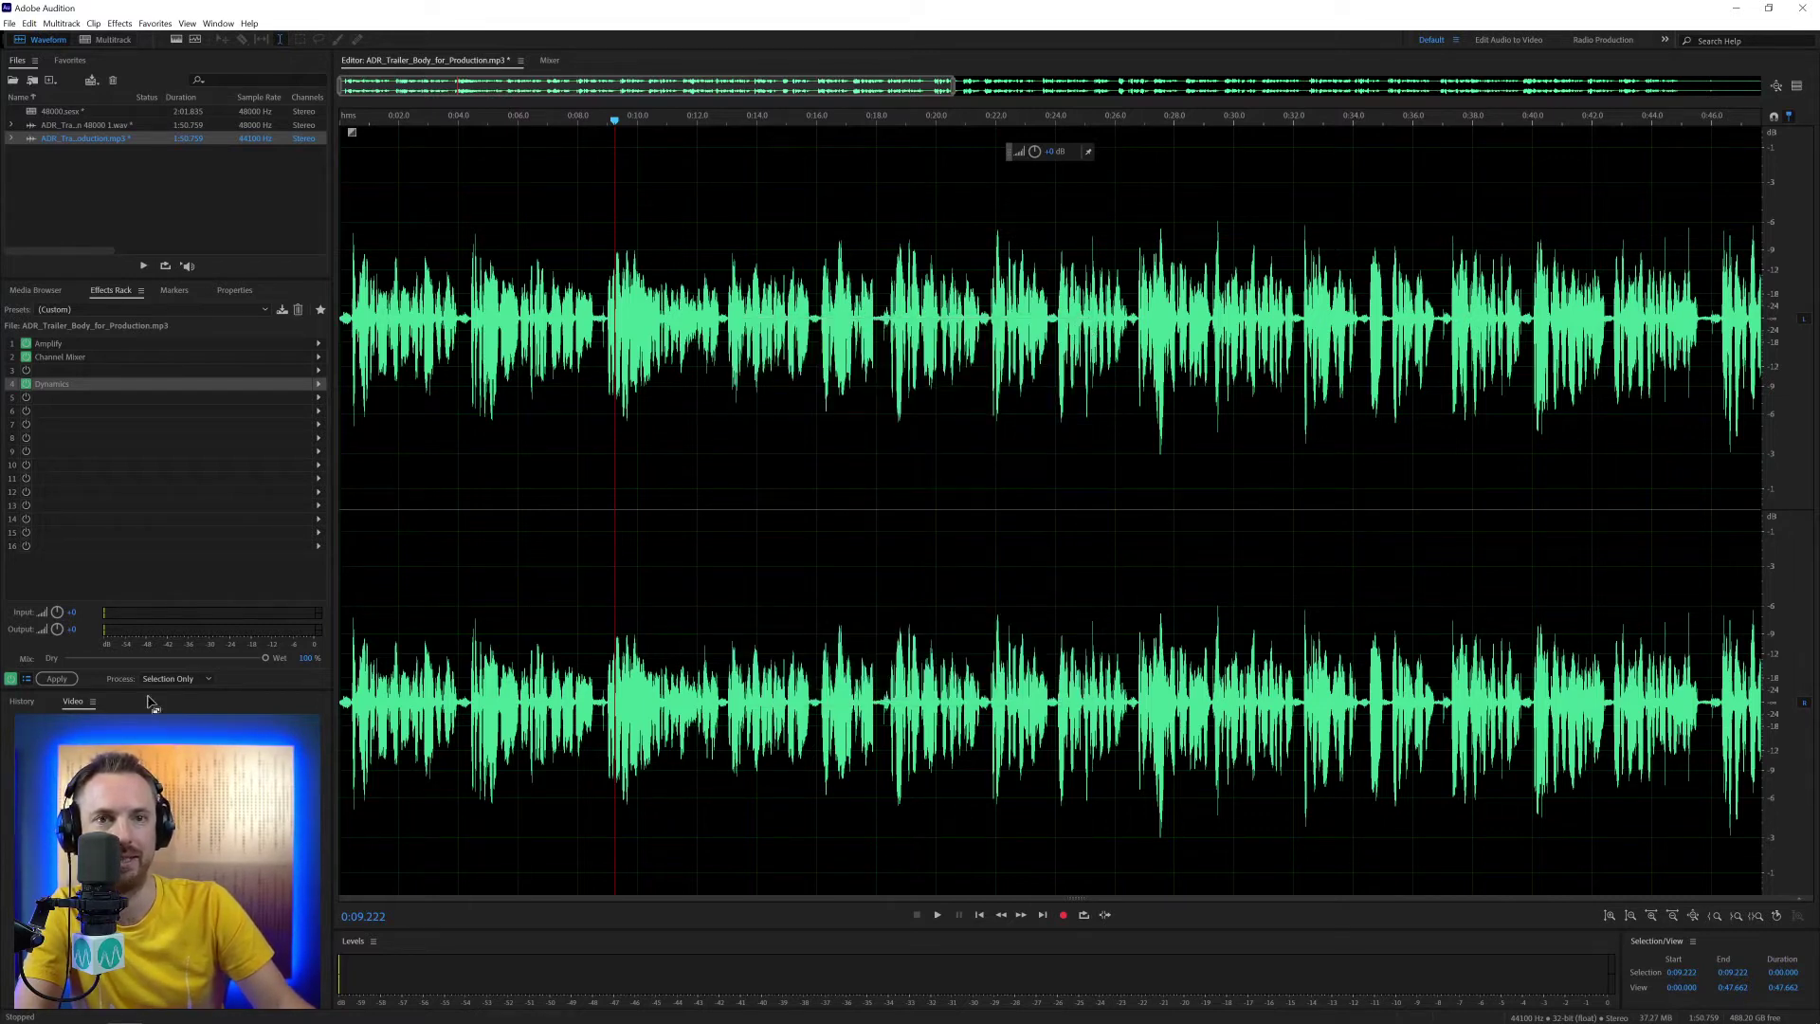
left_click(51, 679)
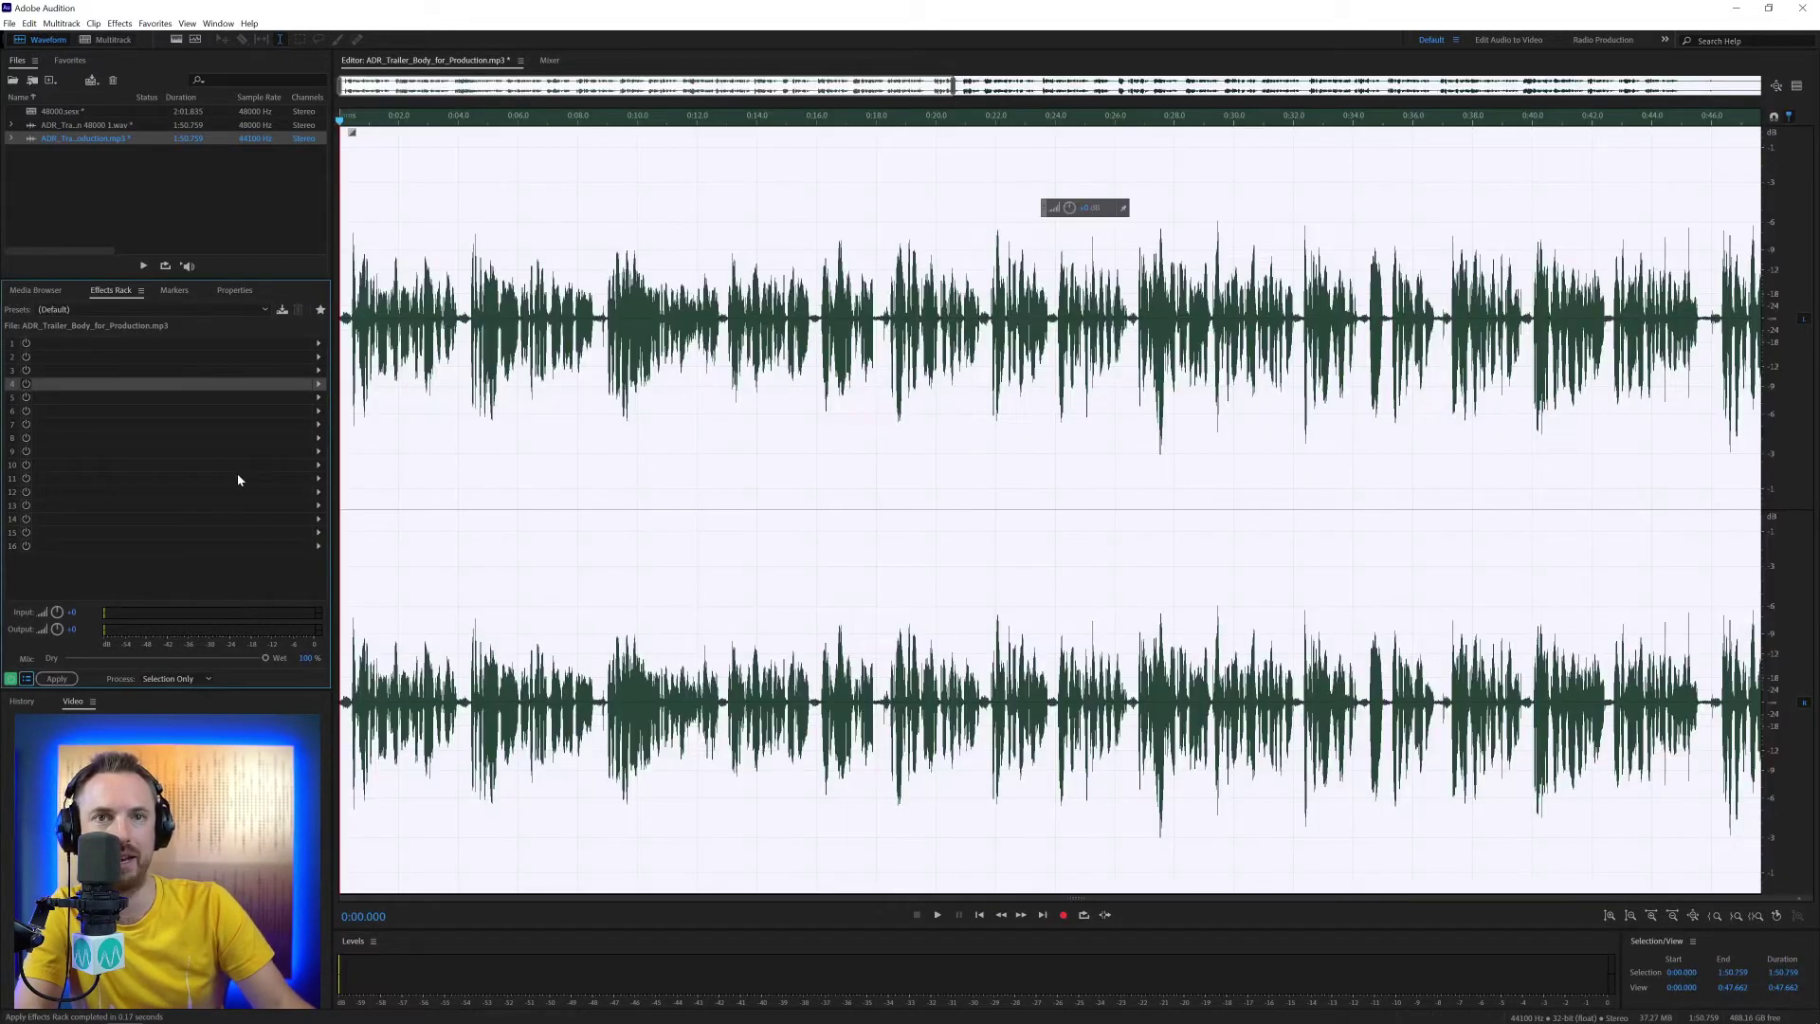
- Open 48000 1.wav and review the Effects preferences, confirming with OK
double_click(132, 131)
key("ctrl+k")
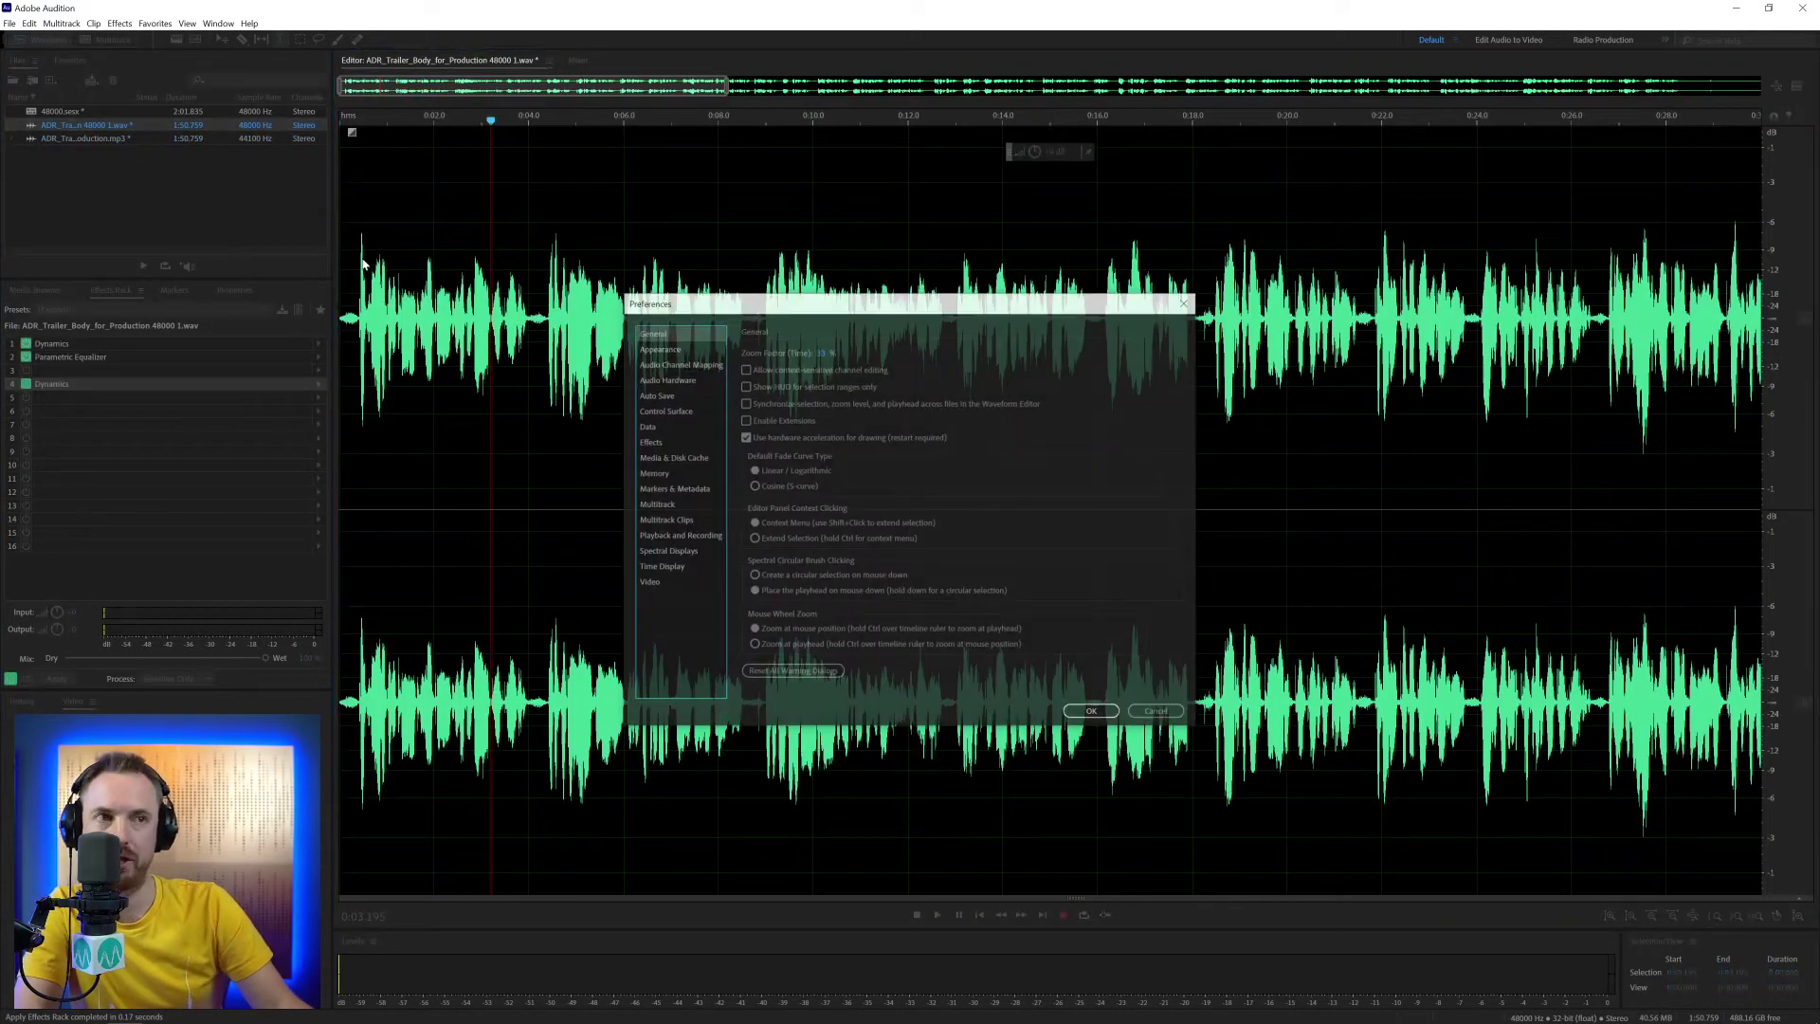
left_click(649, 442)
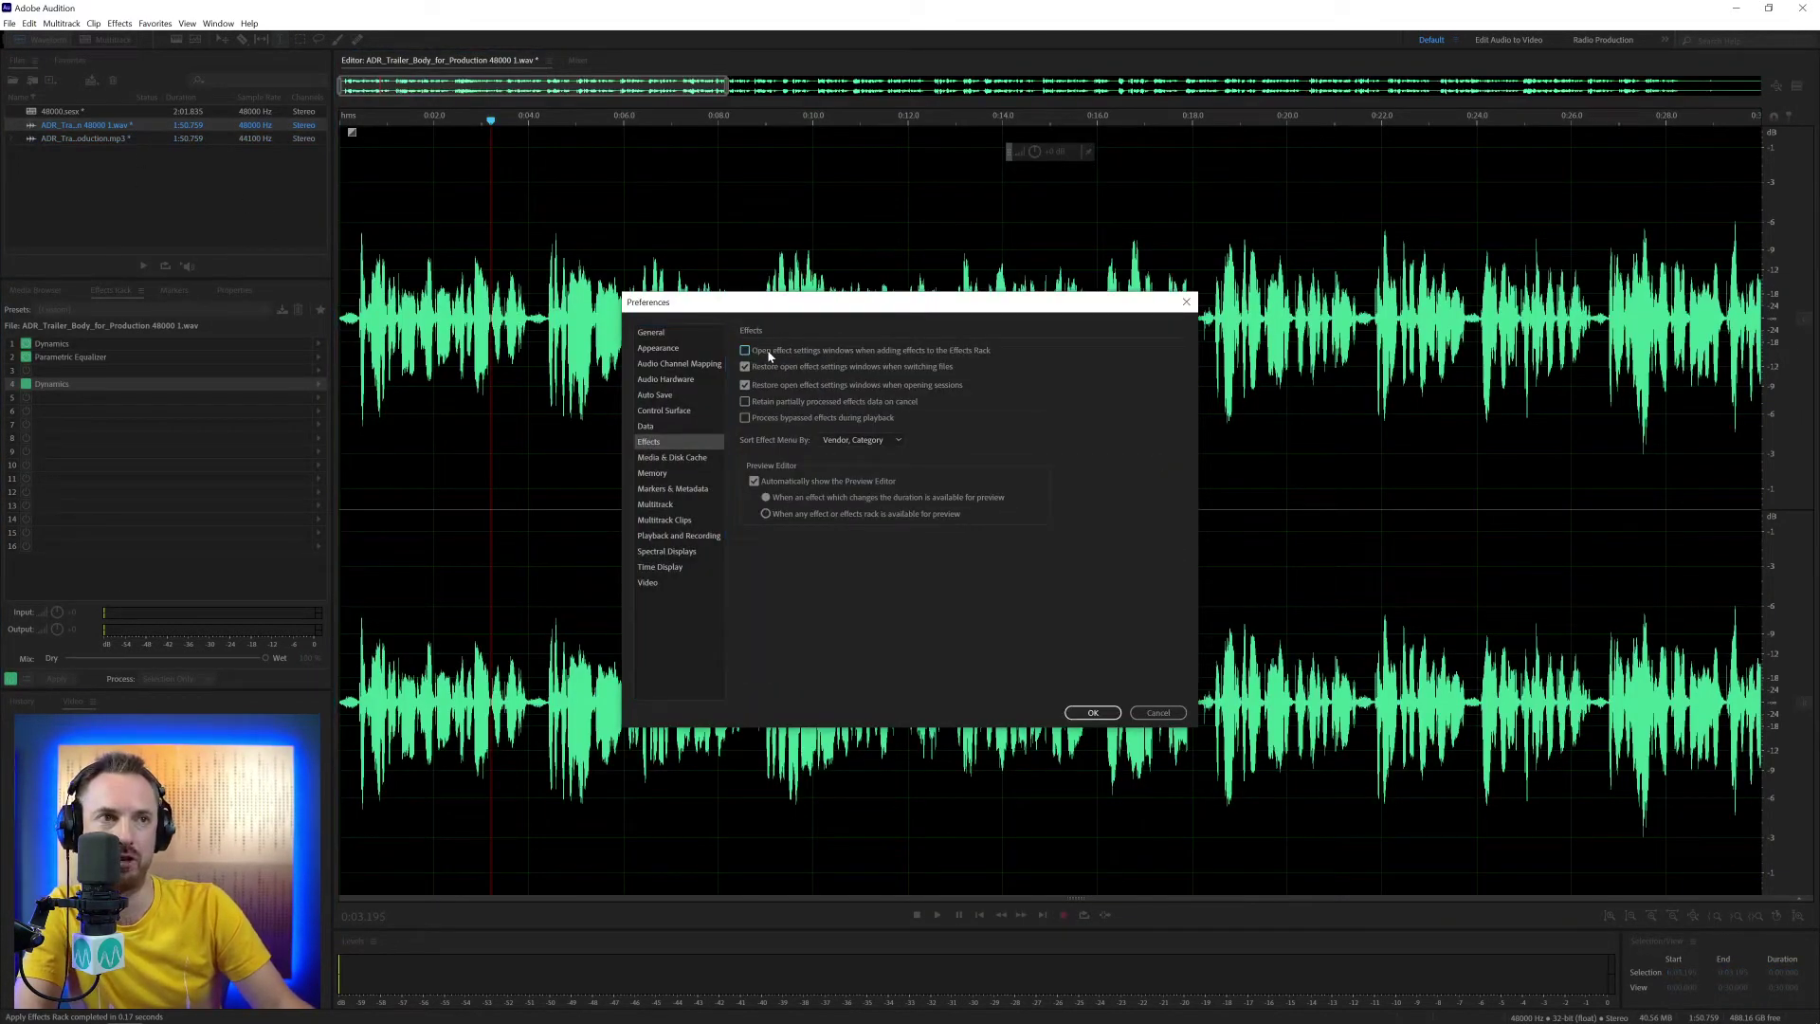
left_click(1092, 712)
- Add Dynamics to the wav's rack slot 5, then recheck Effects preferences and cancel
left_click(318, 397)
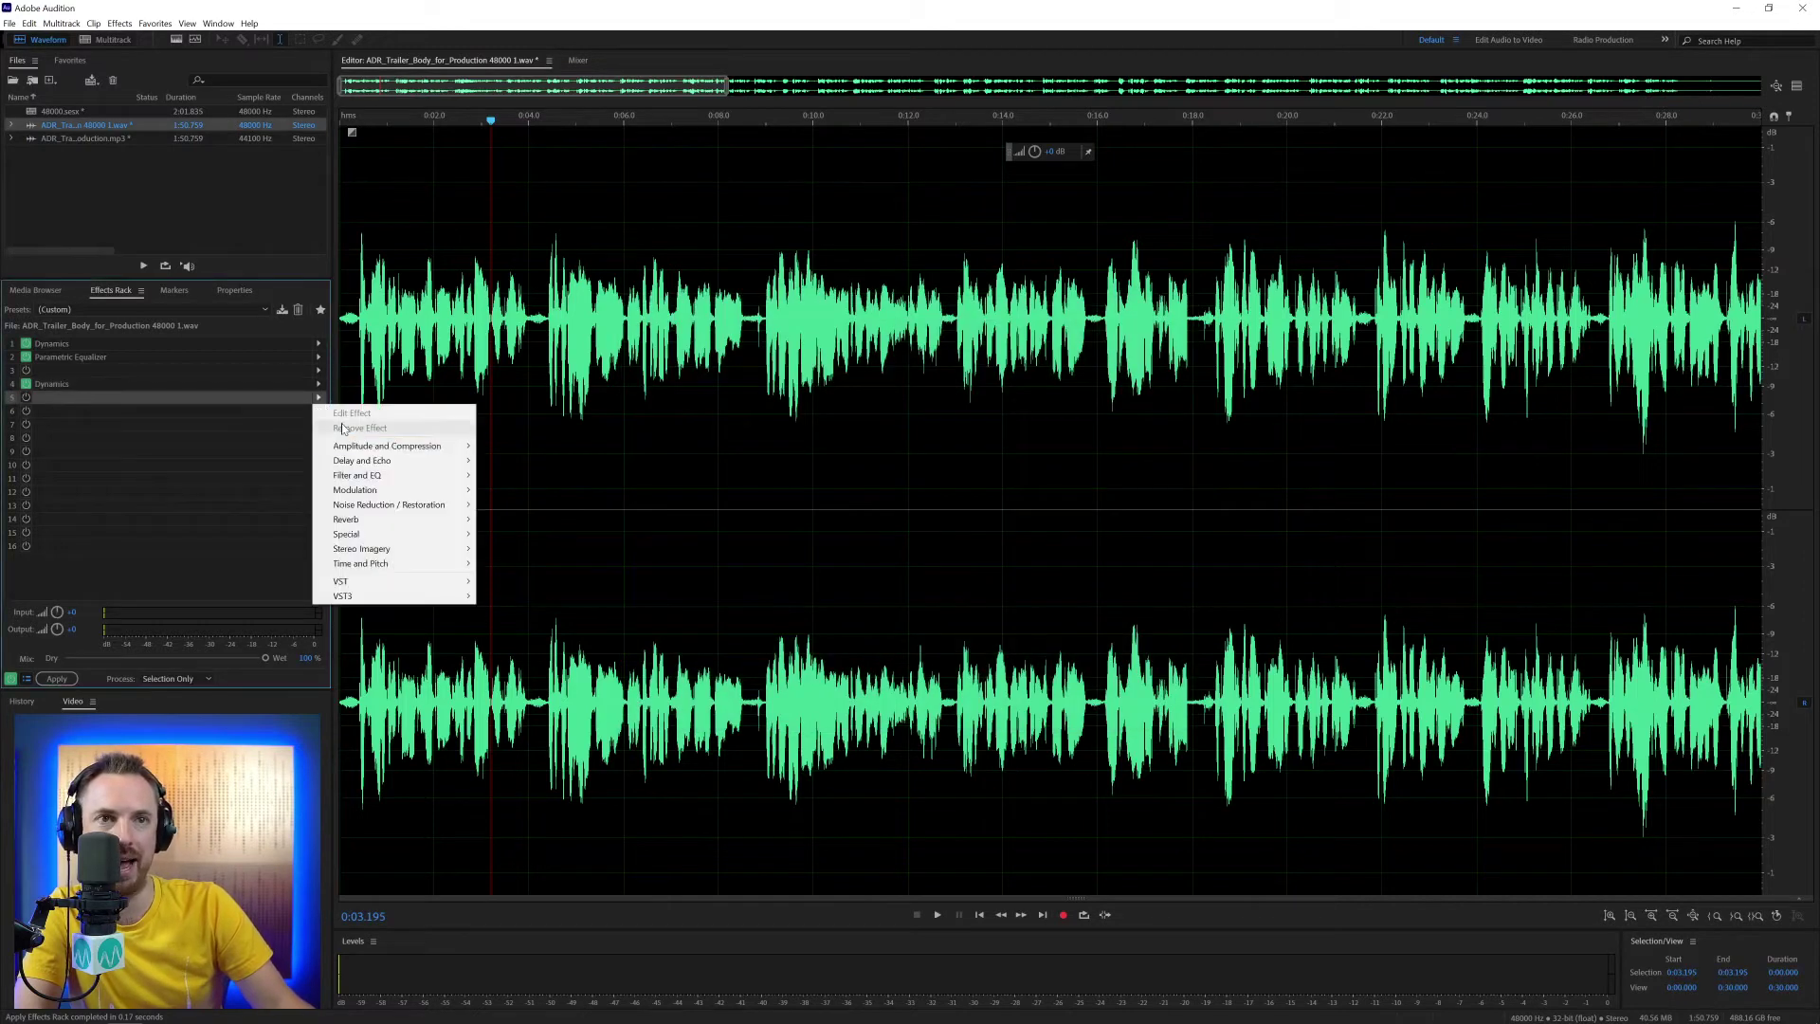
mouse_move(417, 446)
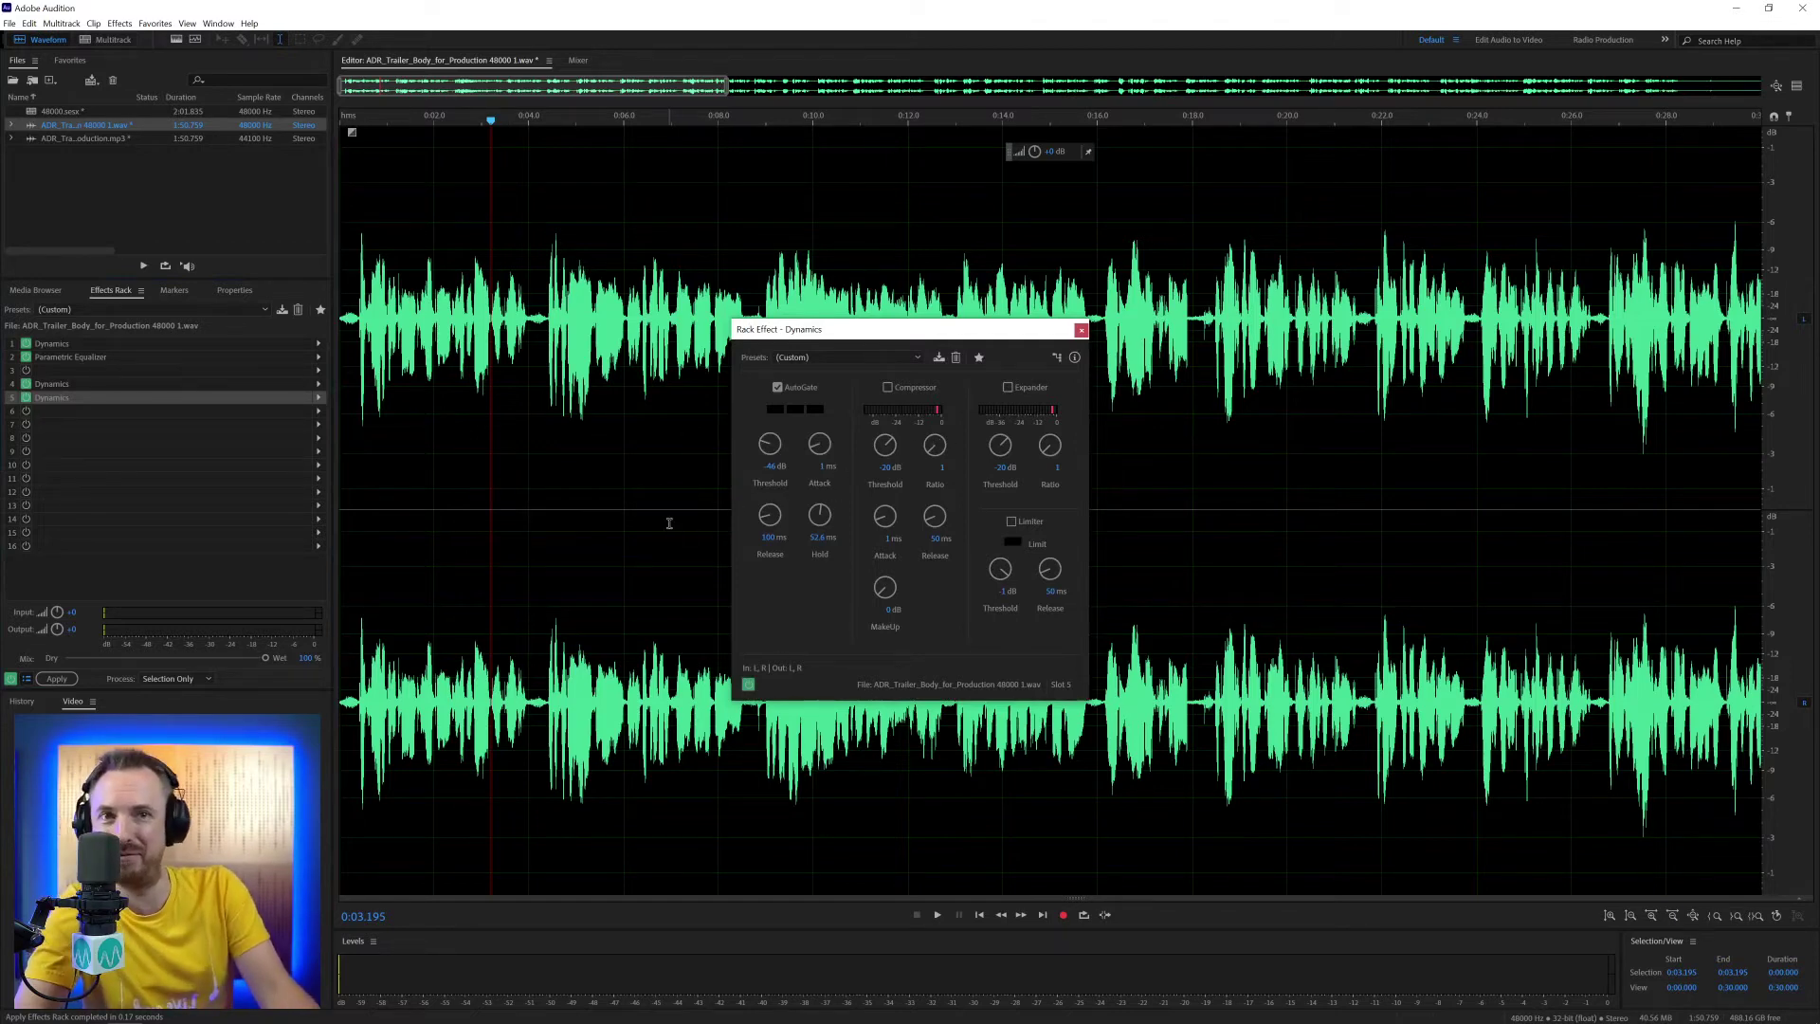
left_click(1081, 329)
key("ctrl+k")
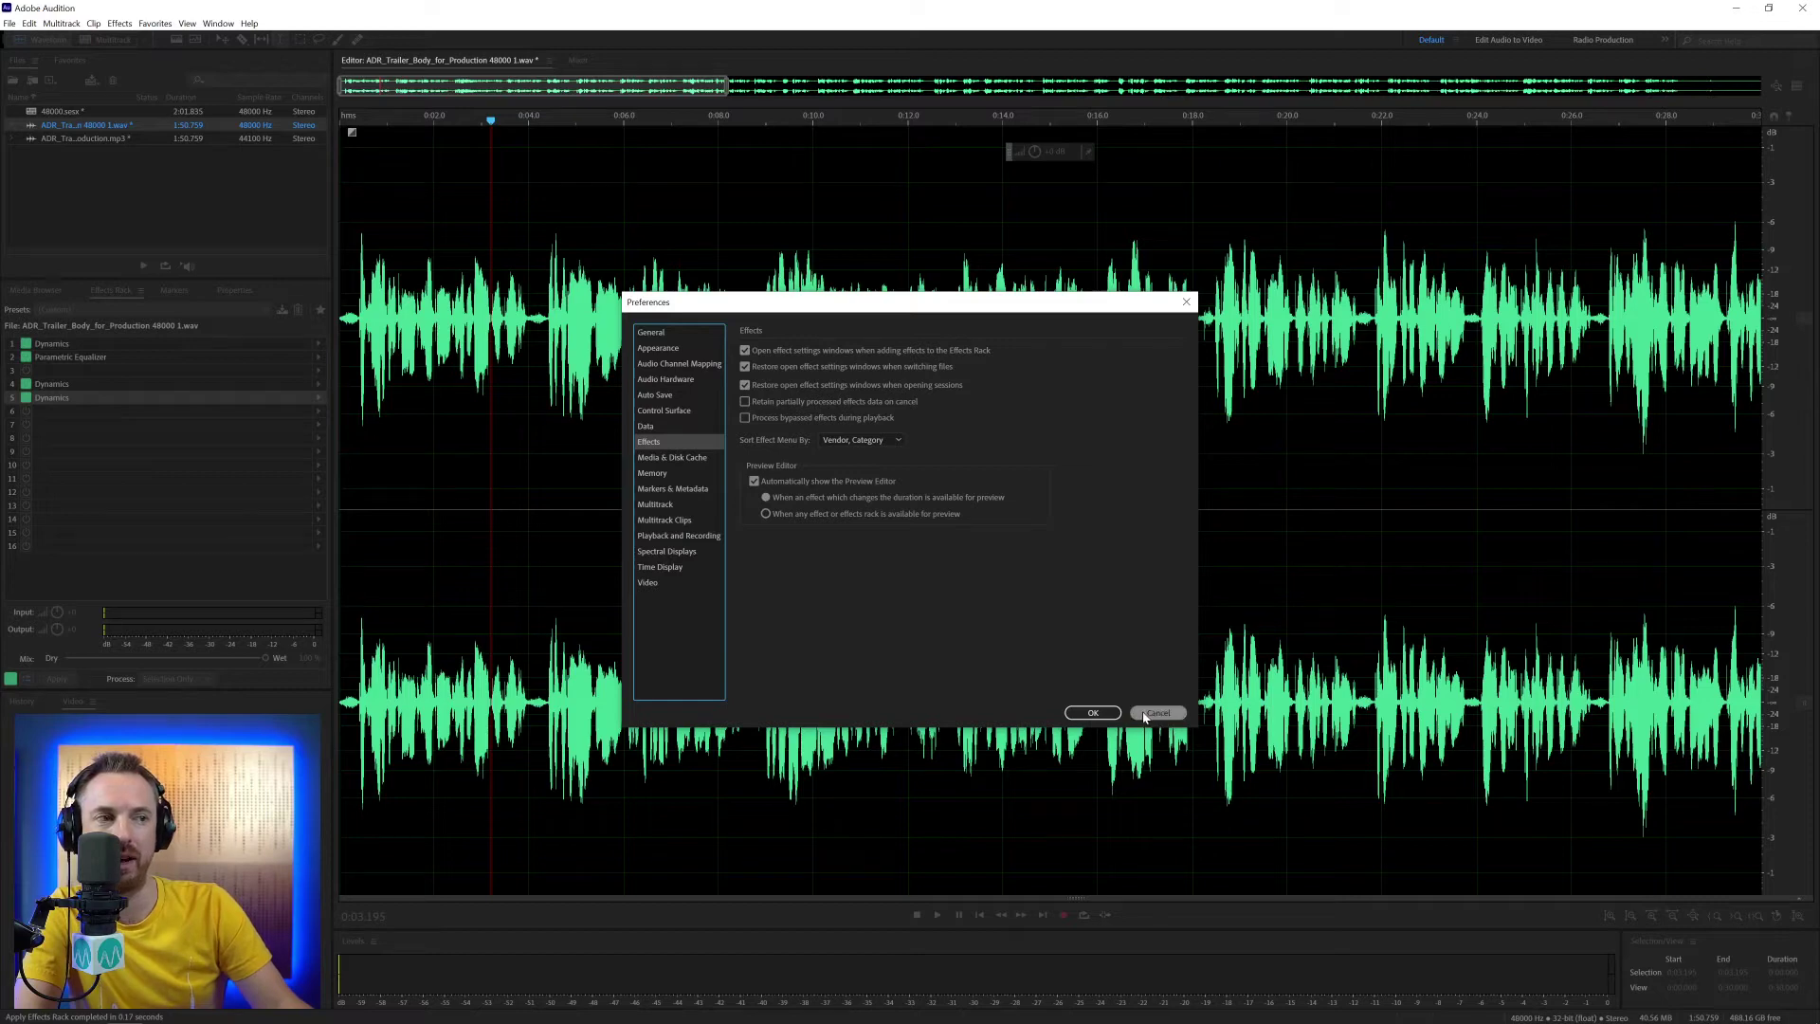
left_click(1140, 715)
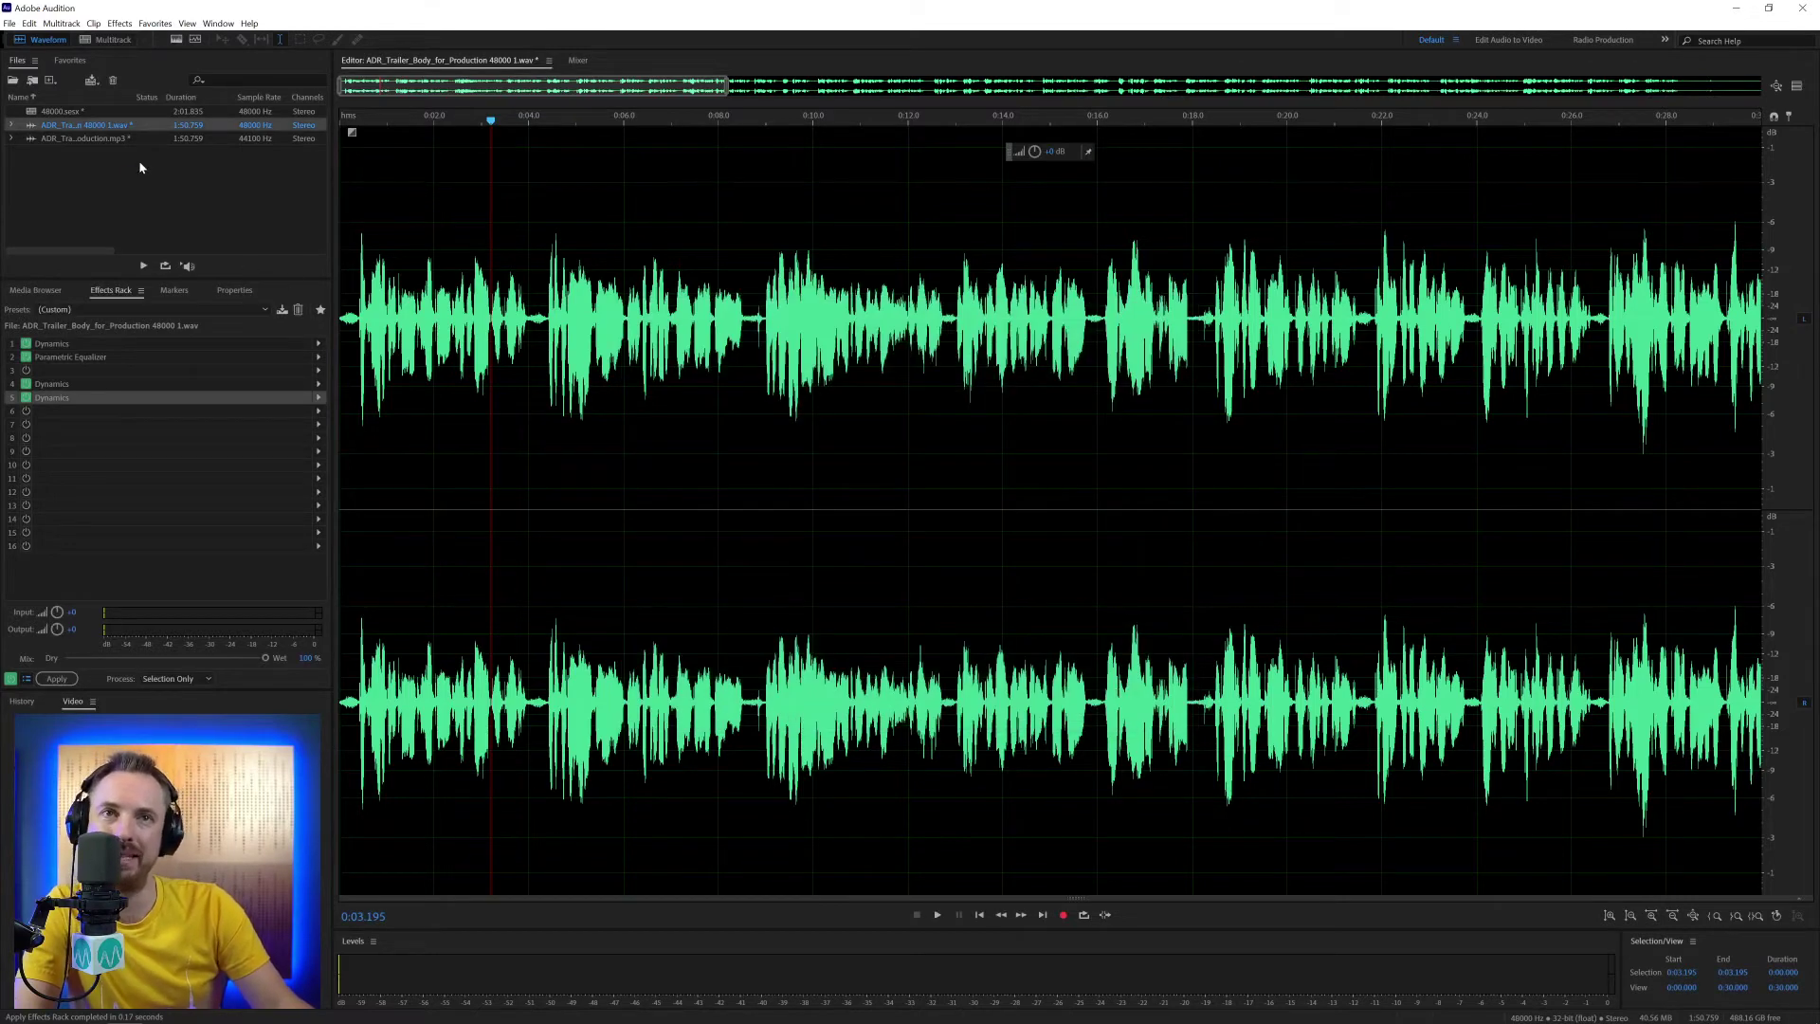
- Select all of the production mp3 and add Dynamics to rack slot 1, then reopen Preferences
double_click(109, 139)
key("ctrl+a")
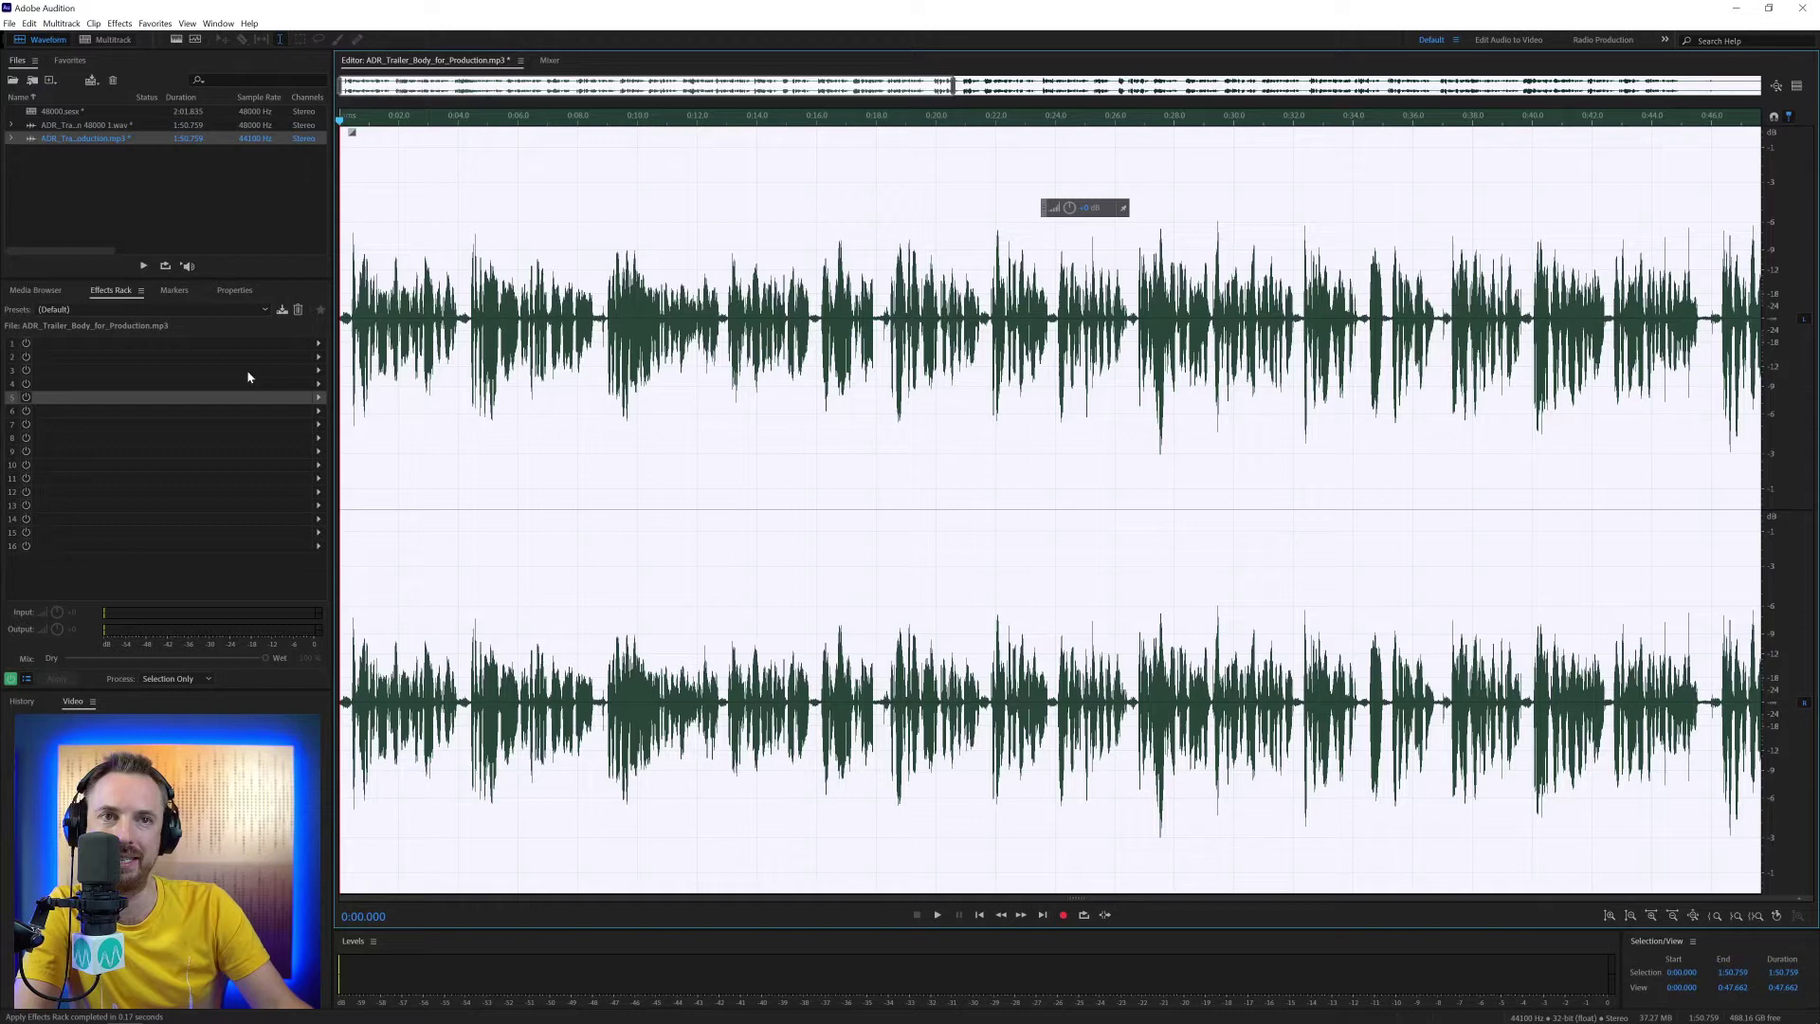
left_click(319, 343)
mouse_move(459, 405)
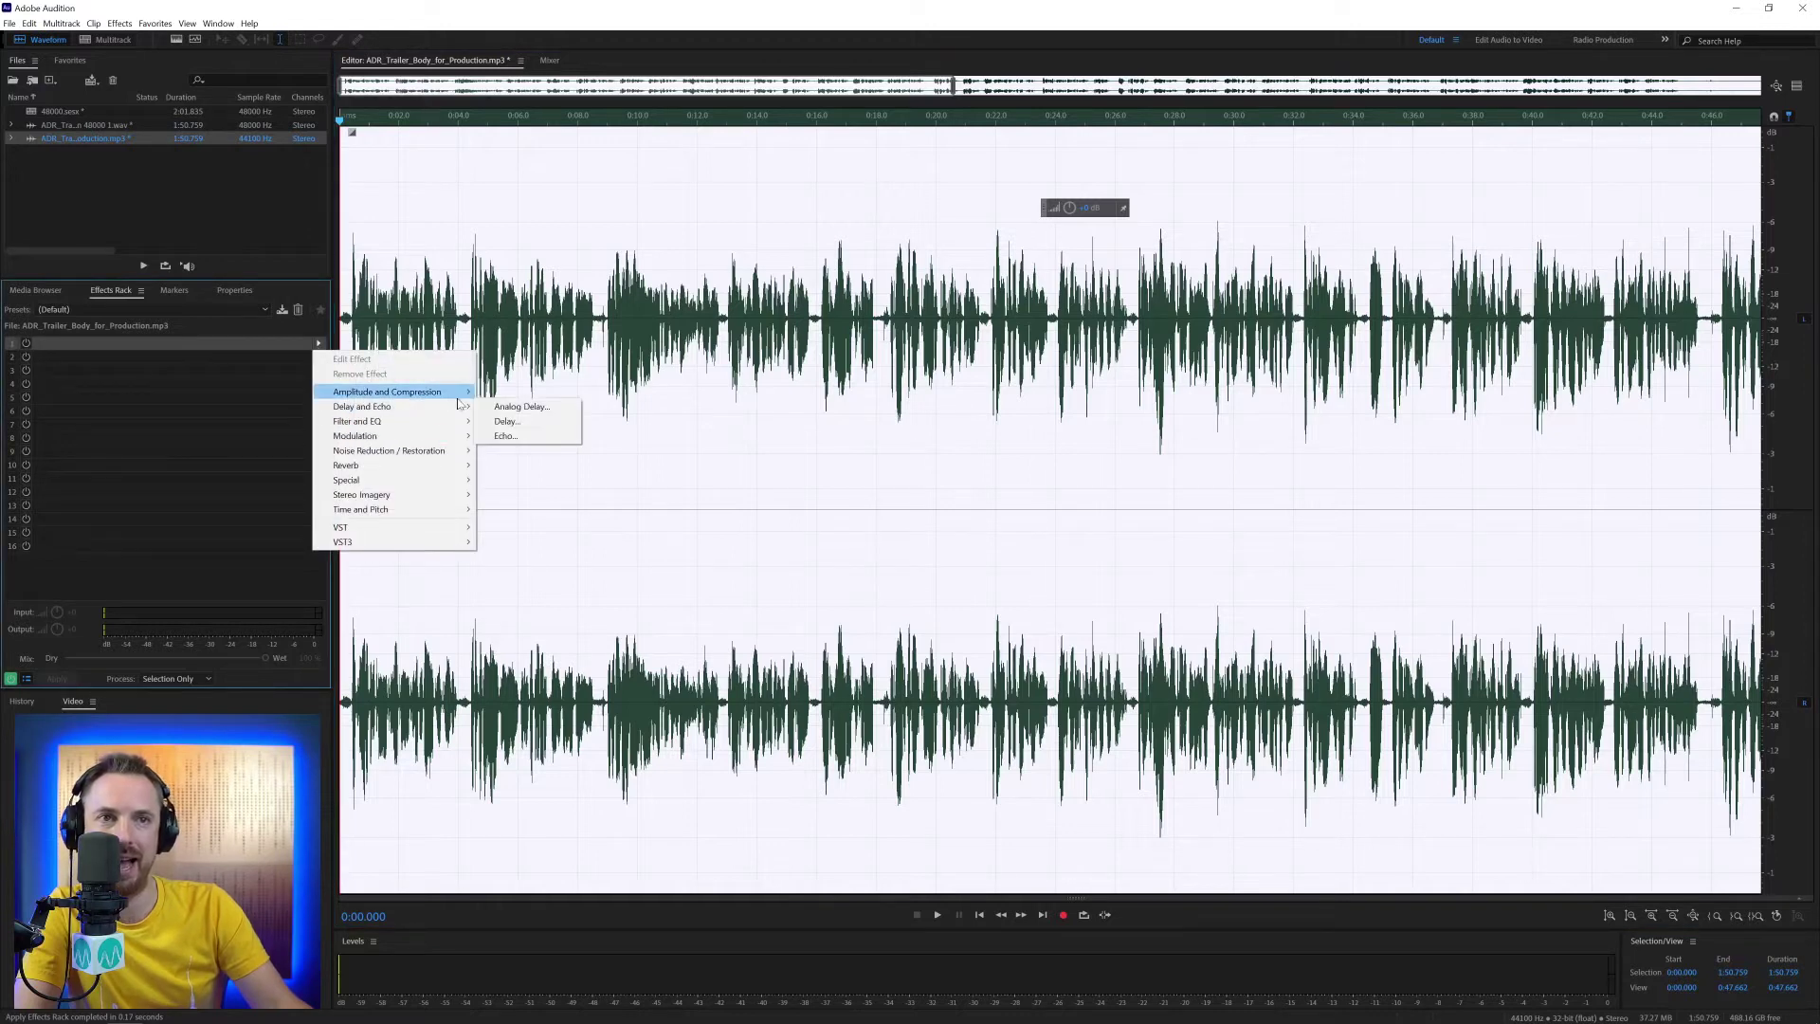
left_click(531, 436)
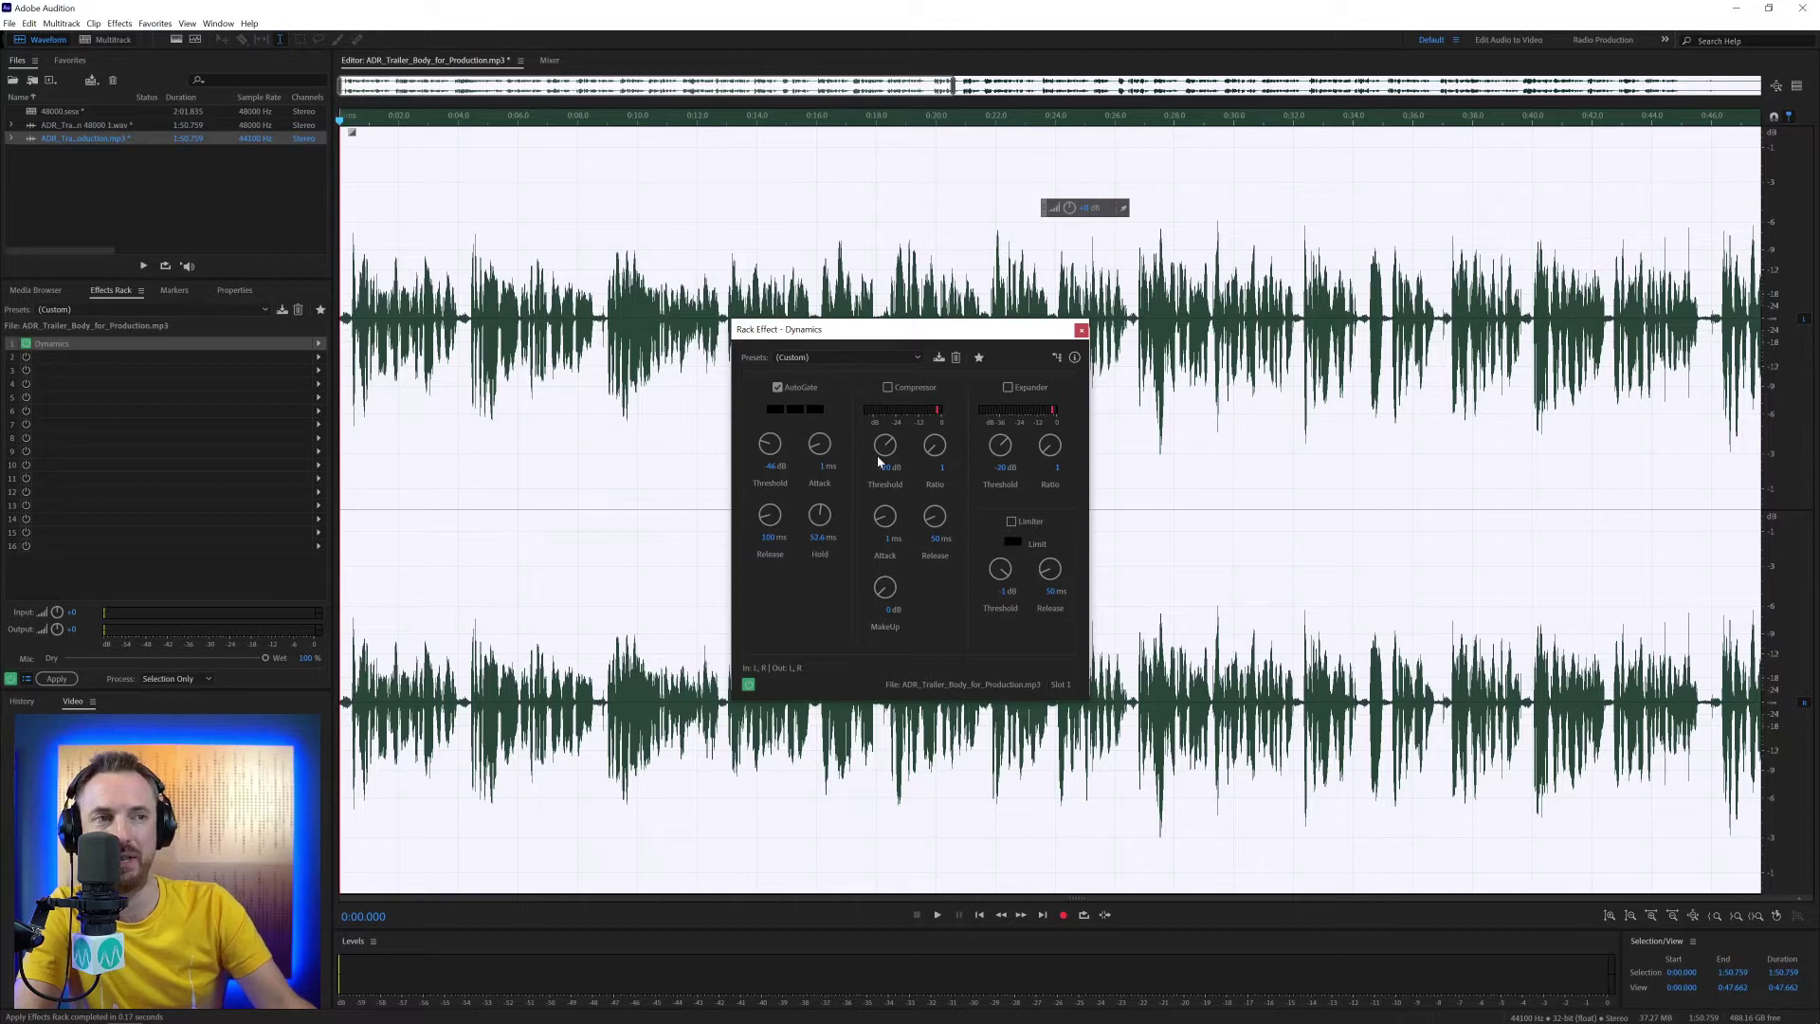
left_click(1081, 332)
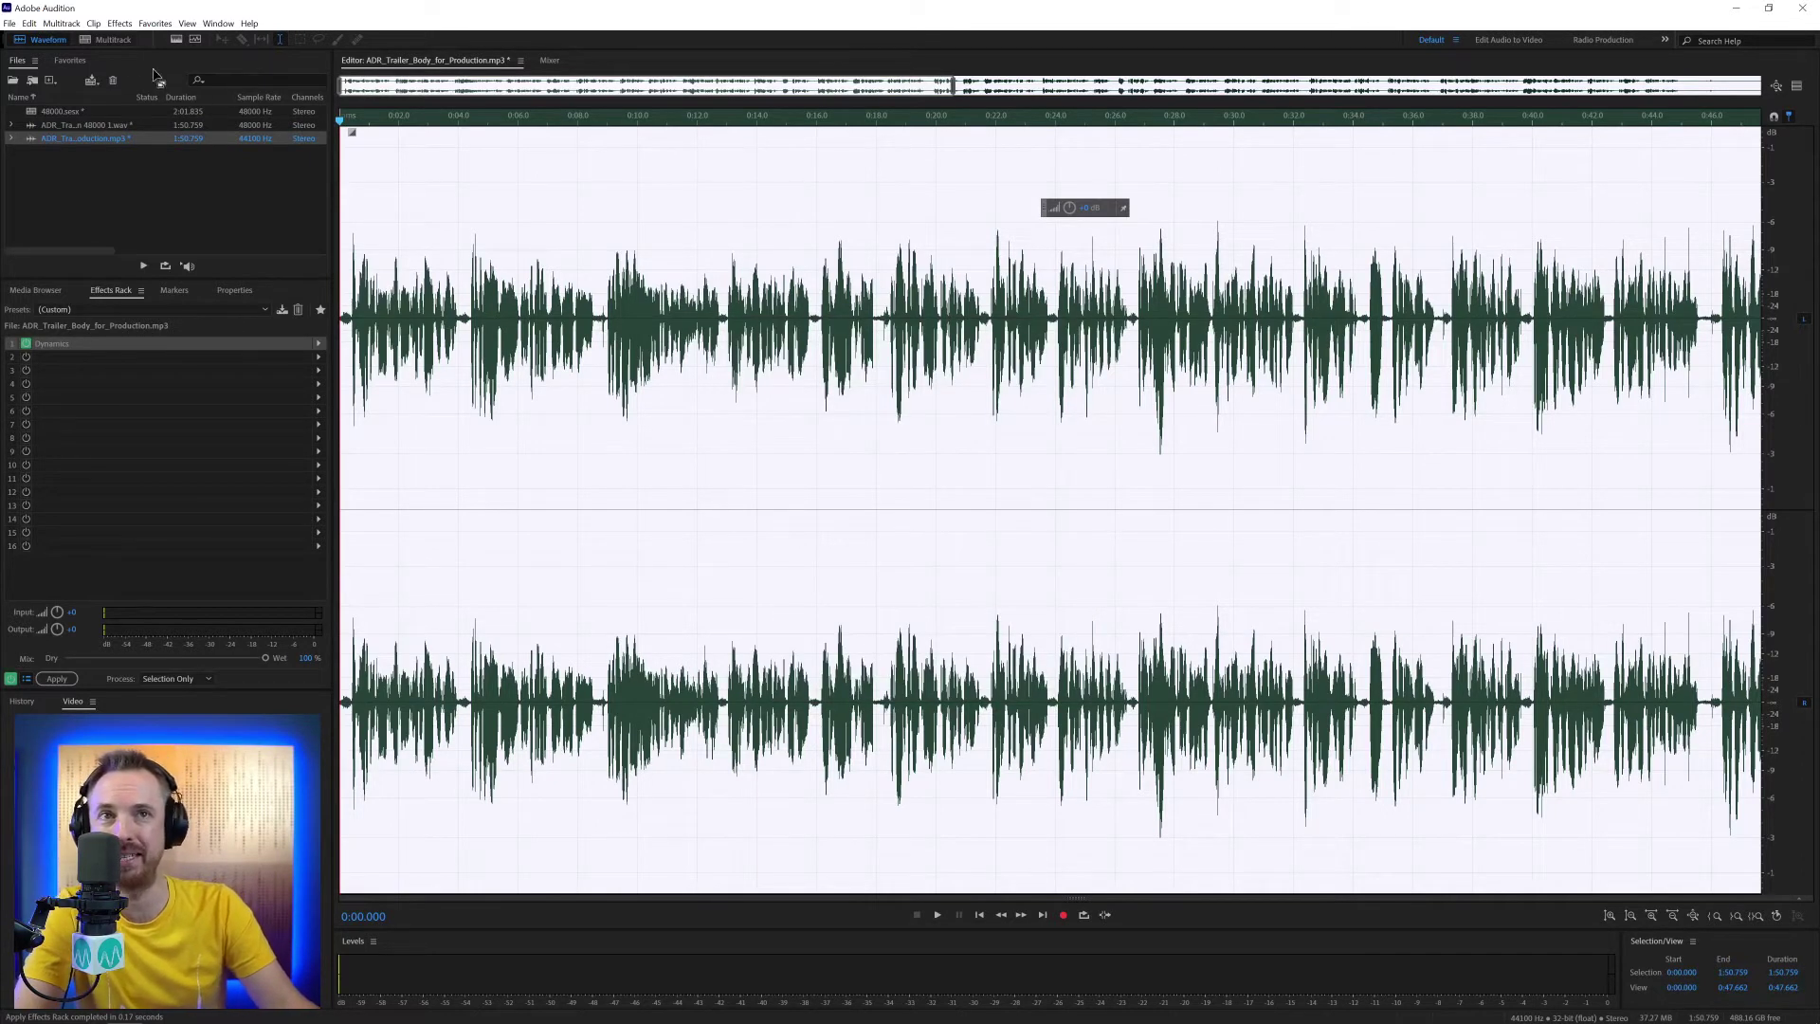
key("ctrl+k")
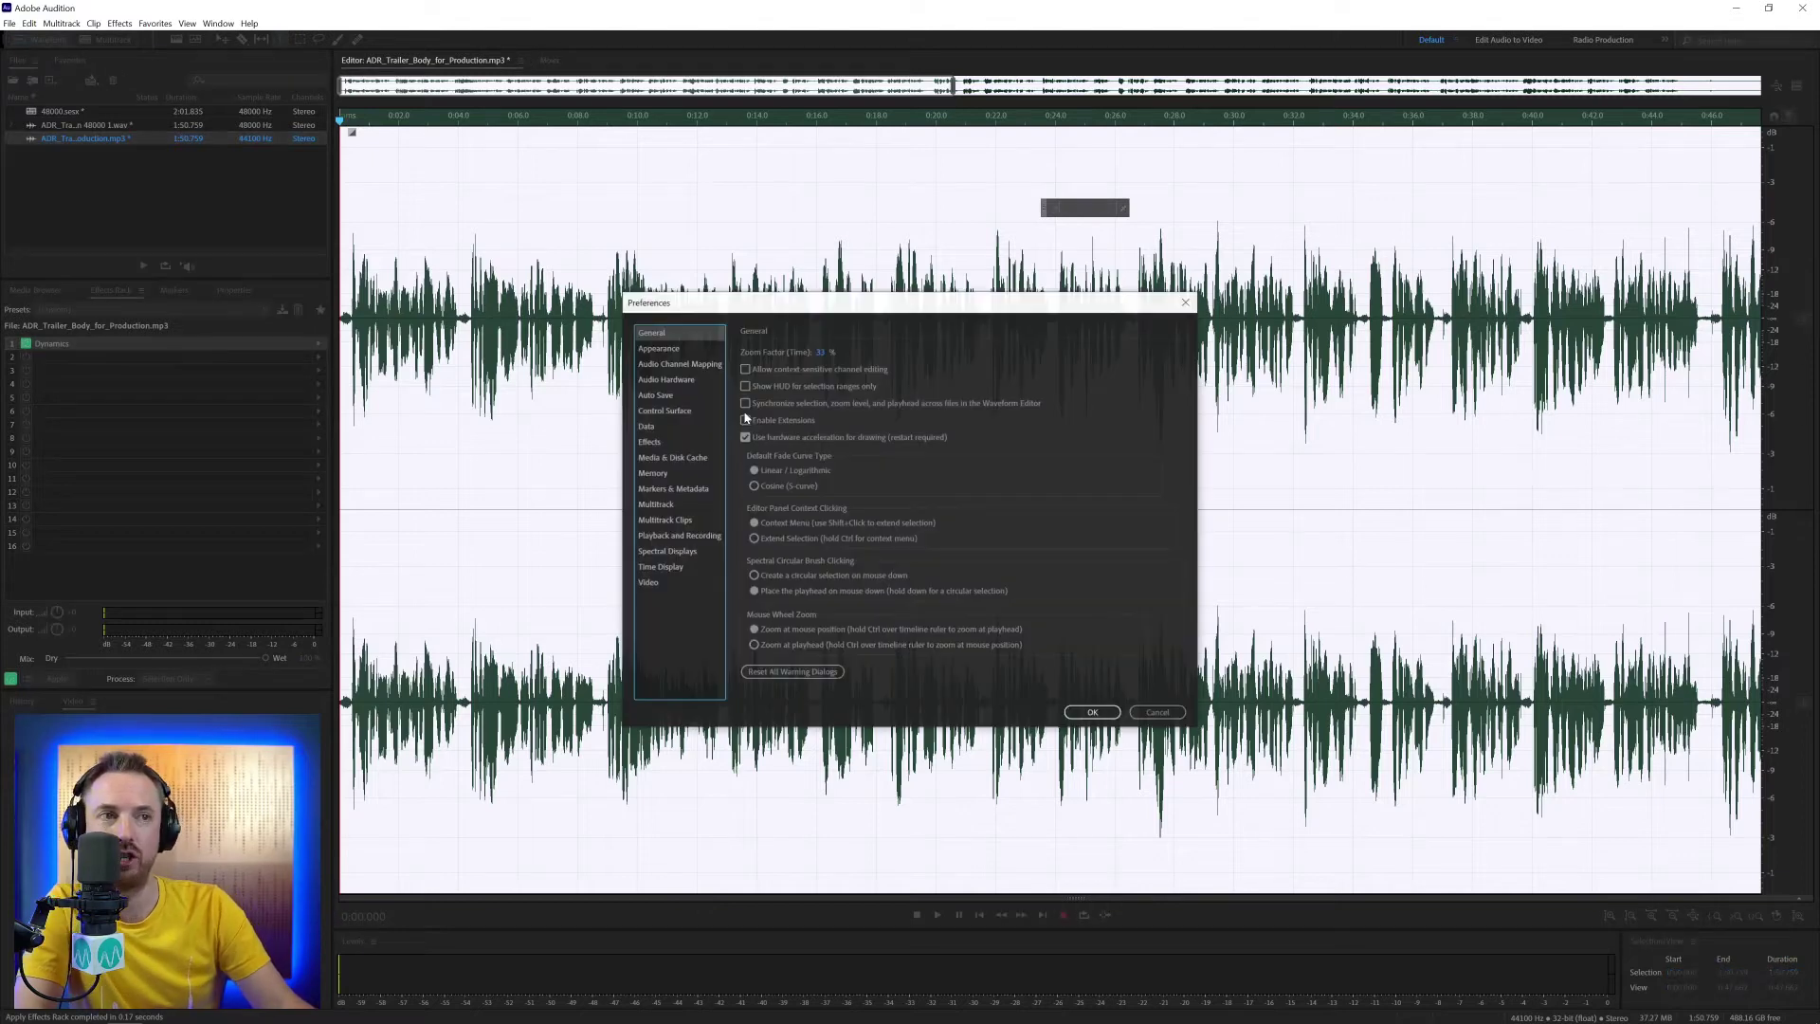
- Show the Effects preferences page to review the bypass and menu sorting options
left_click(678, 441)
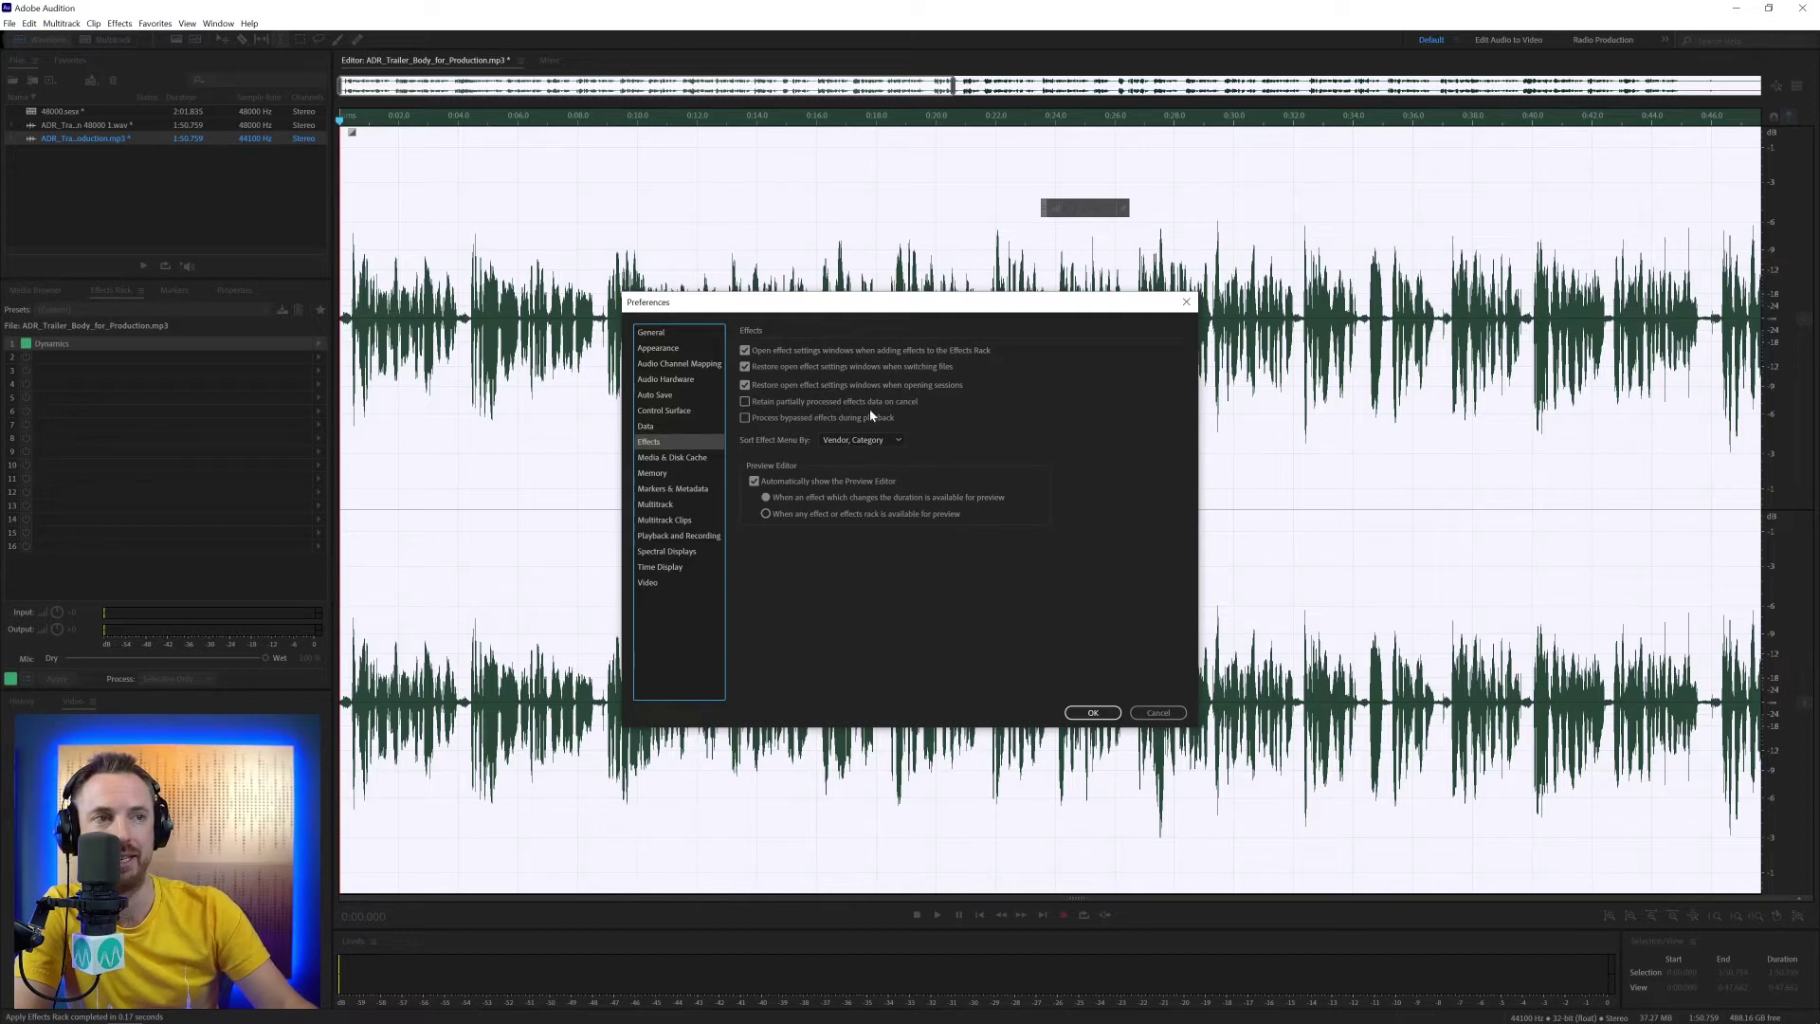
- Confirm Preferences with OK, then dismiss rack slot 3's effect list without adding anything
left_click(1092, 712)
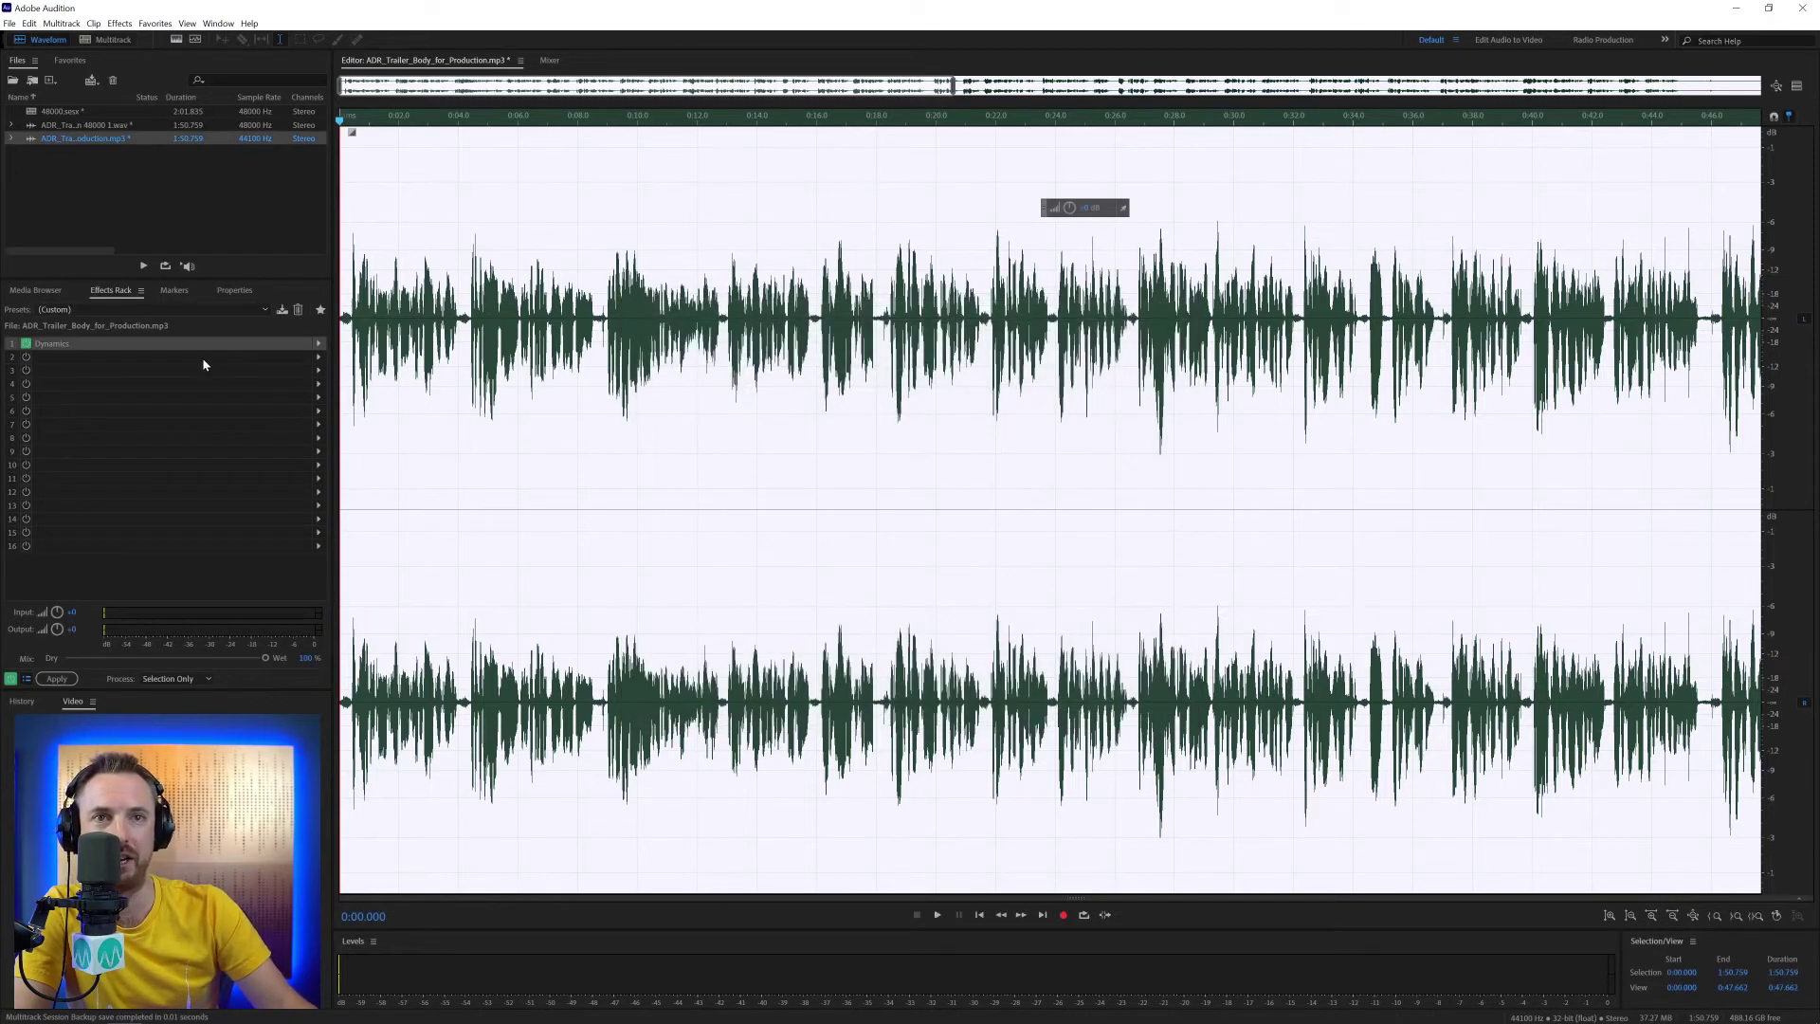
left_click(319, 369)
mouse_move(410, 453)
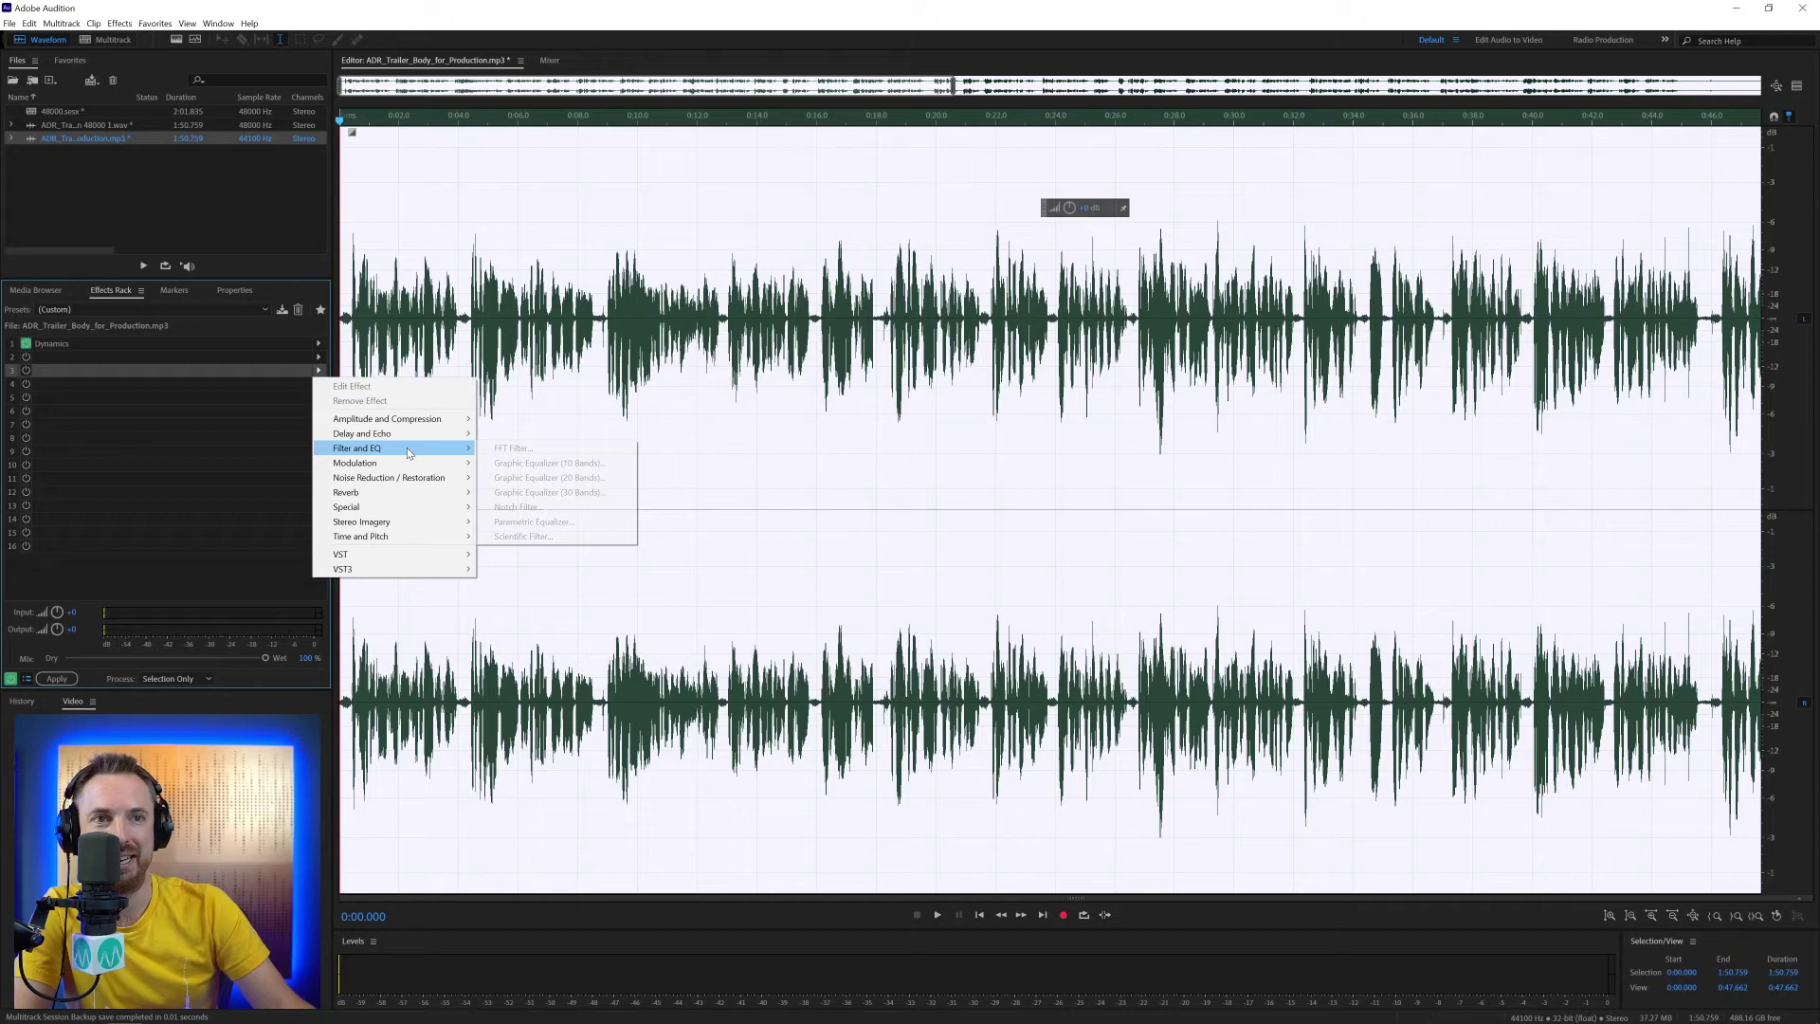
key("Escape")
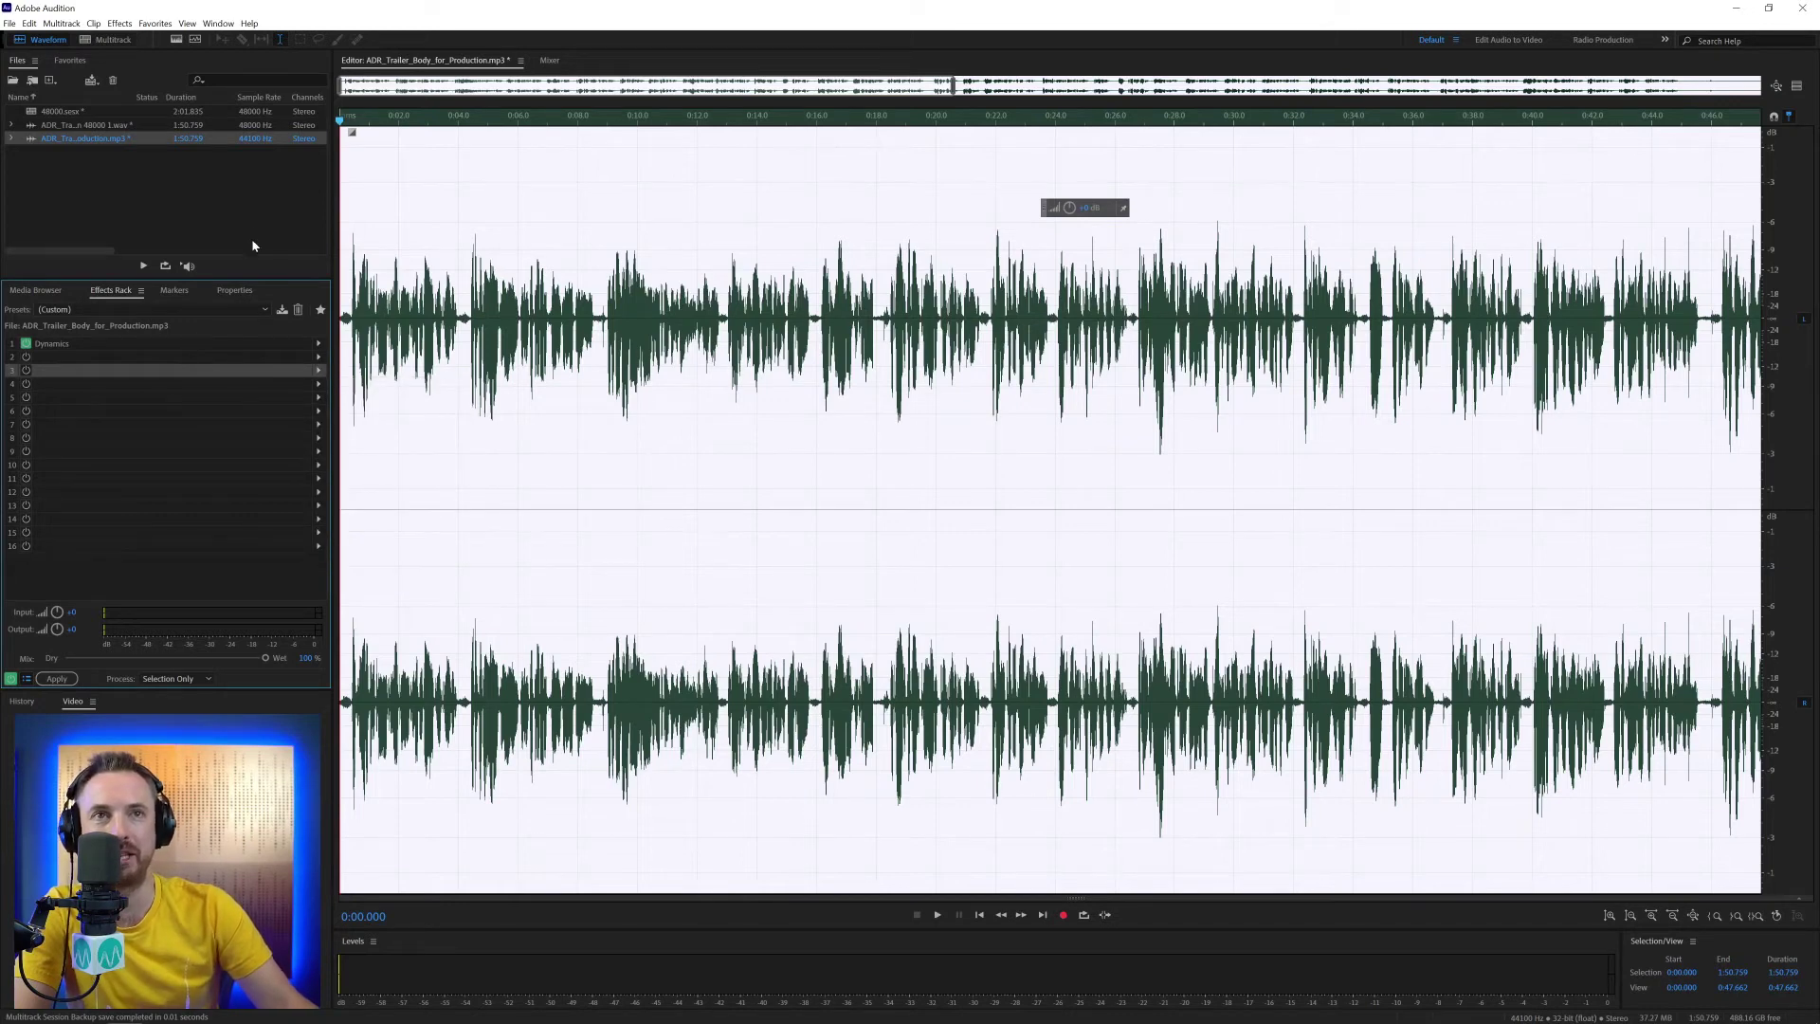
- In the standalone Dynamics effect, set threshold to -20.1 dB and ratio to 5.6, then close it
left_click(119, 23)
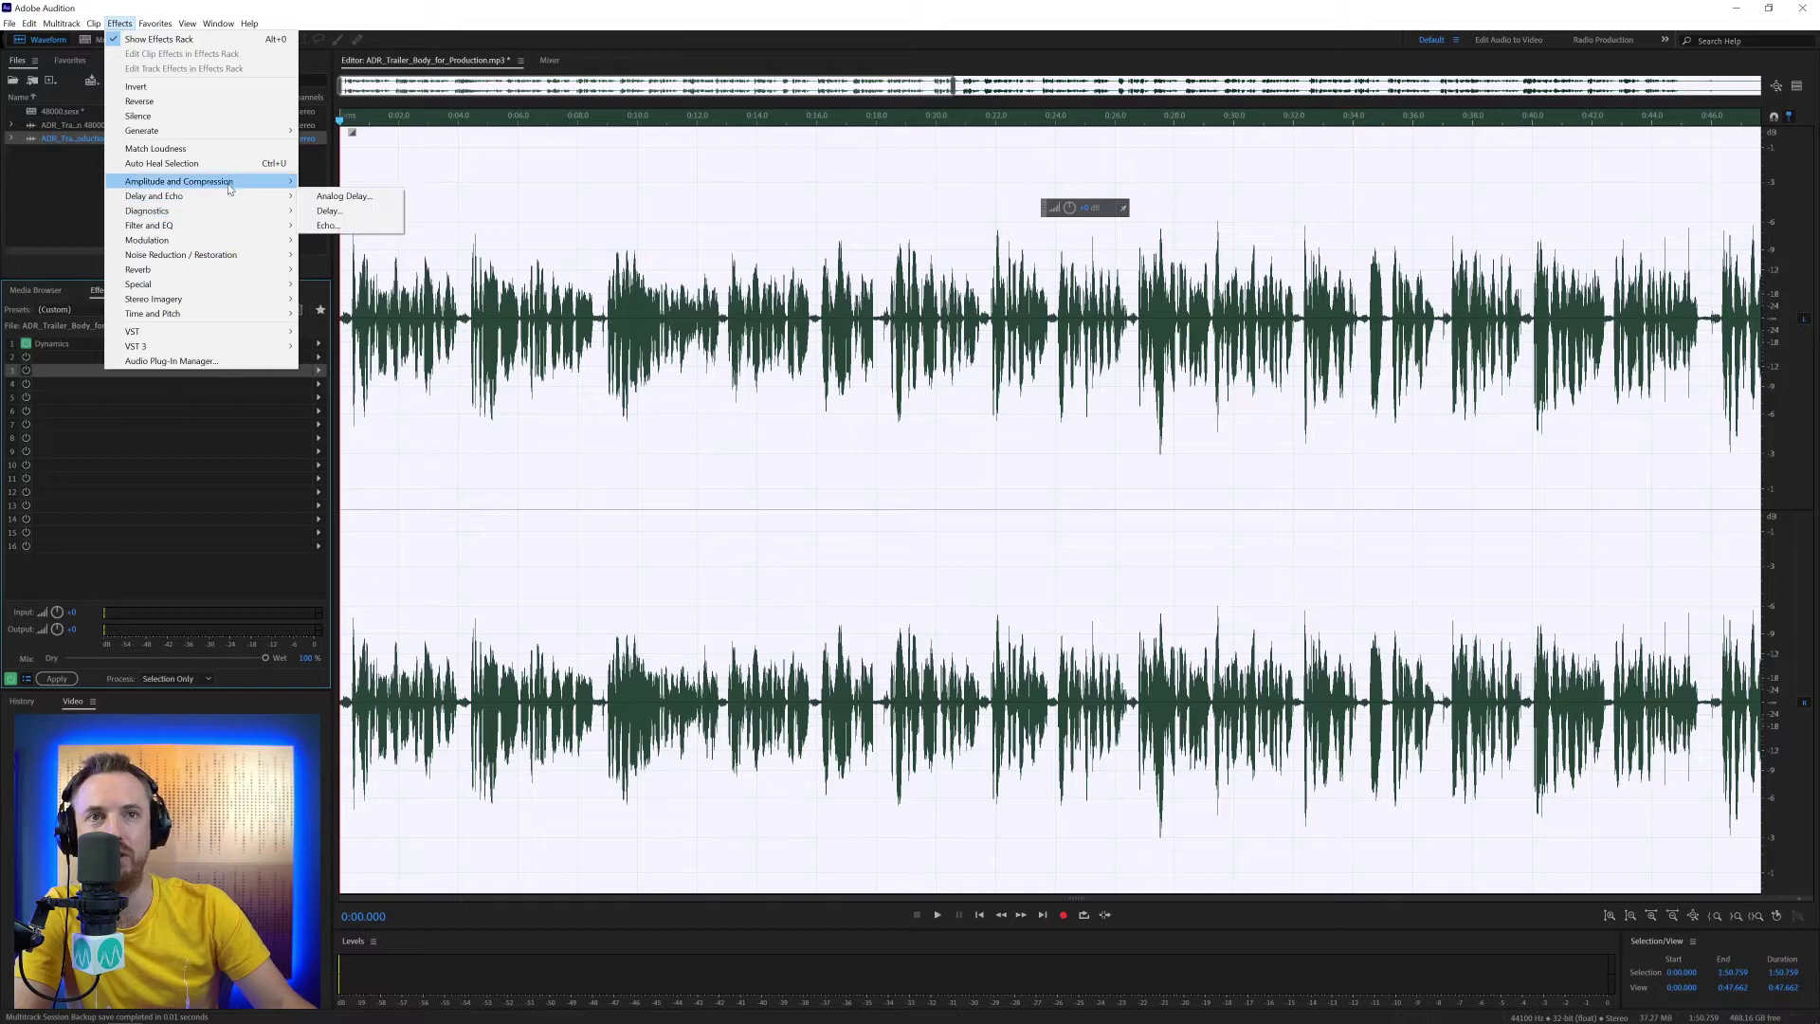
mouse_move(228, 184)
left_click(341, 225)
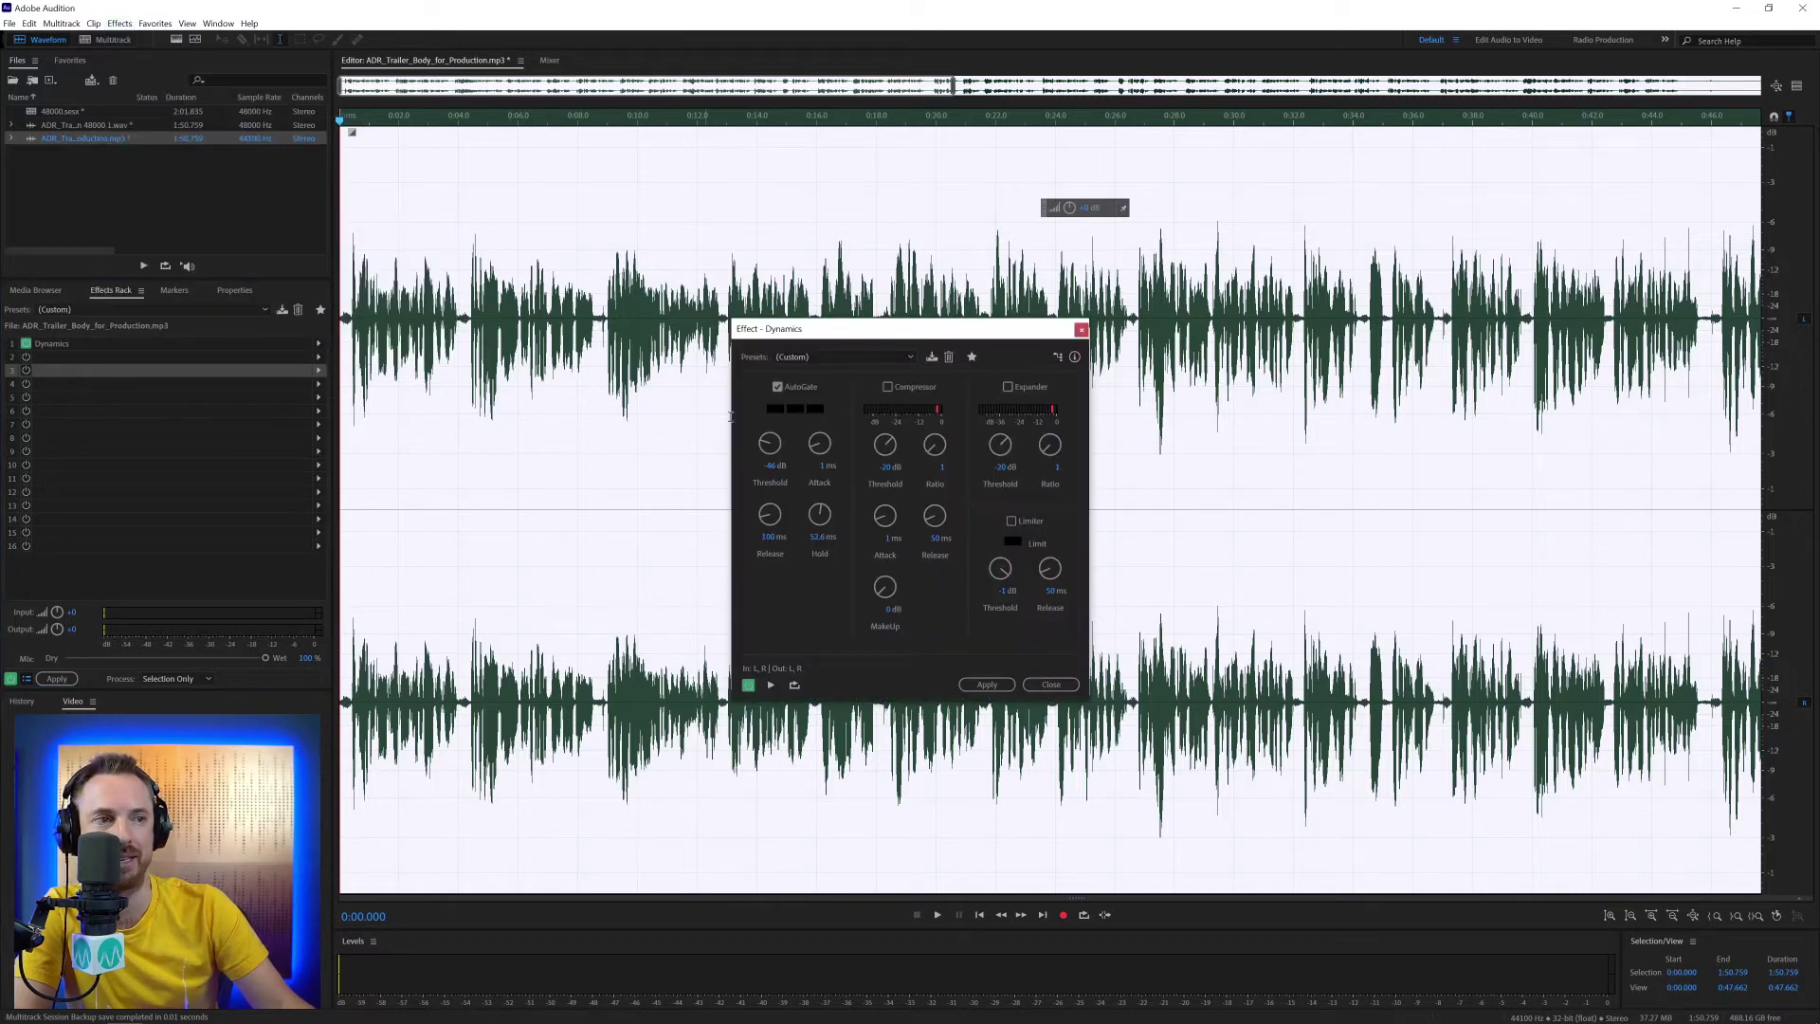
left_click(890, 453)
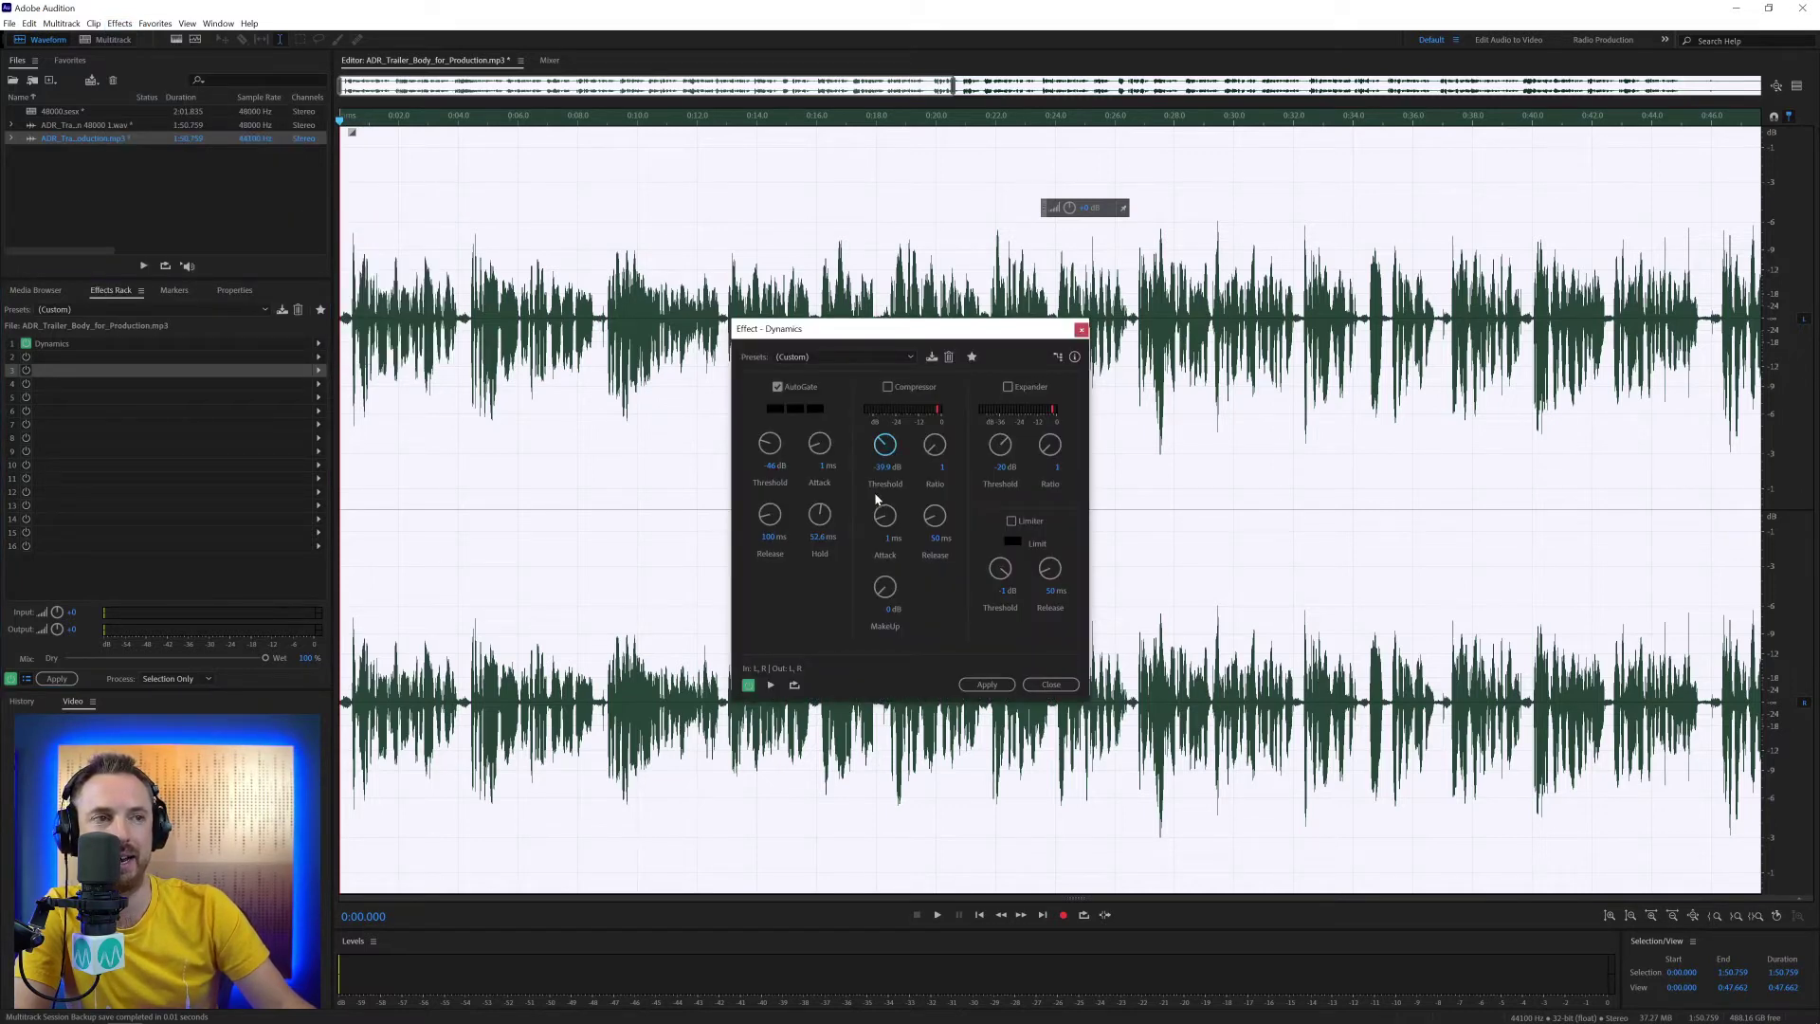
left_click_drag(935, 445, 986, 453)
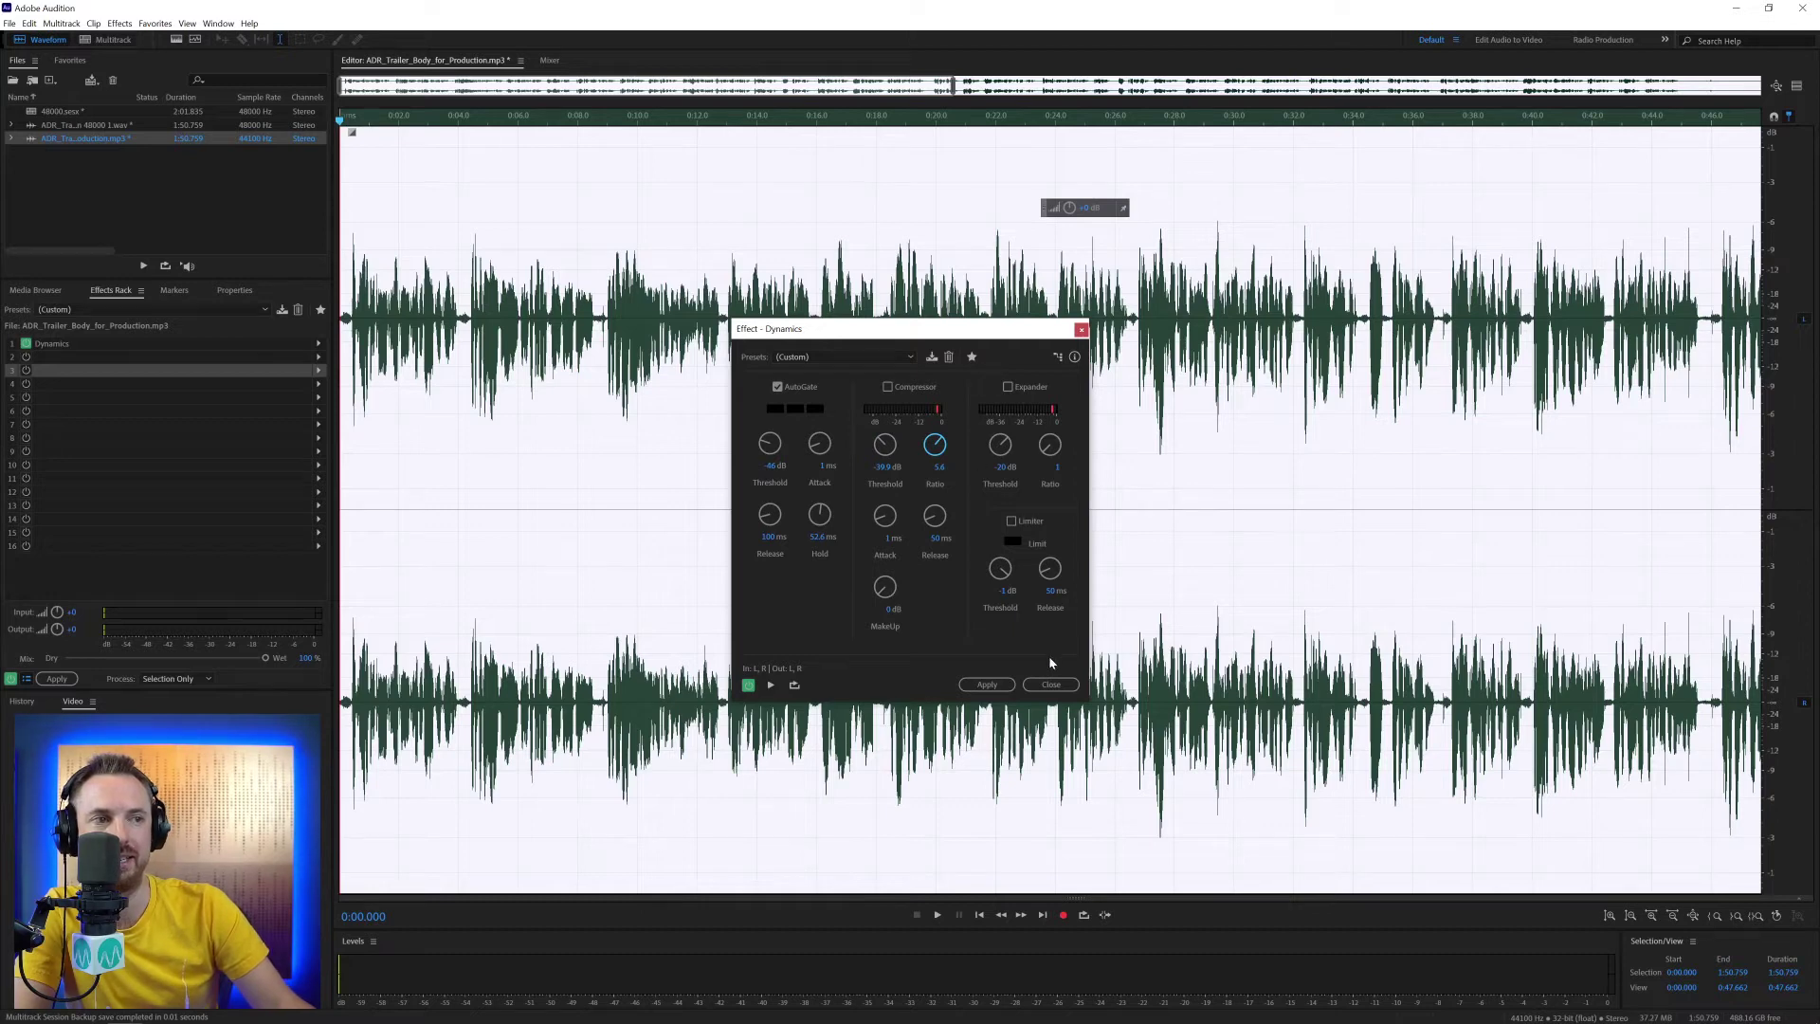
left_click(1050, 685)
- Reopen and close the standalone Dynamics effect, then bring up rack slot 3's effect list
left_click(139, 23)
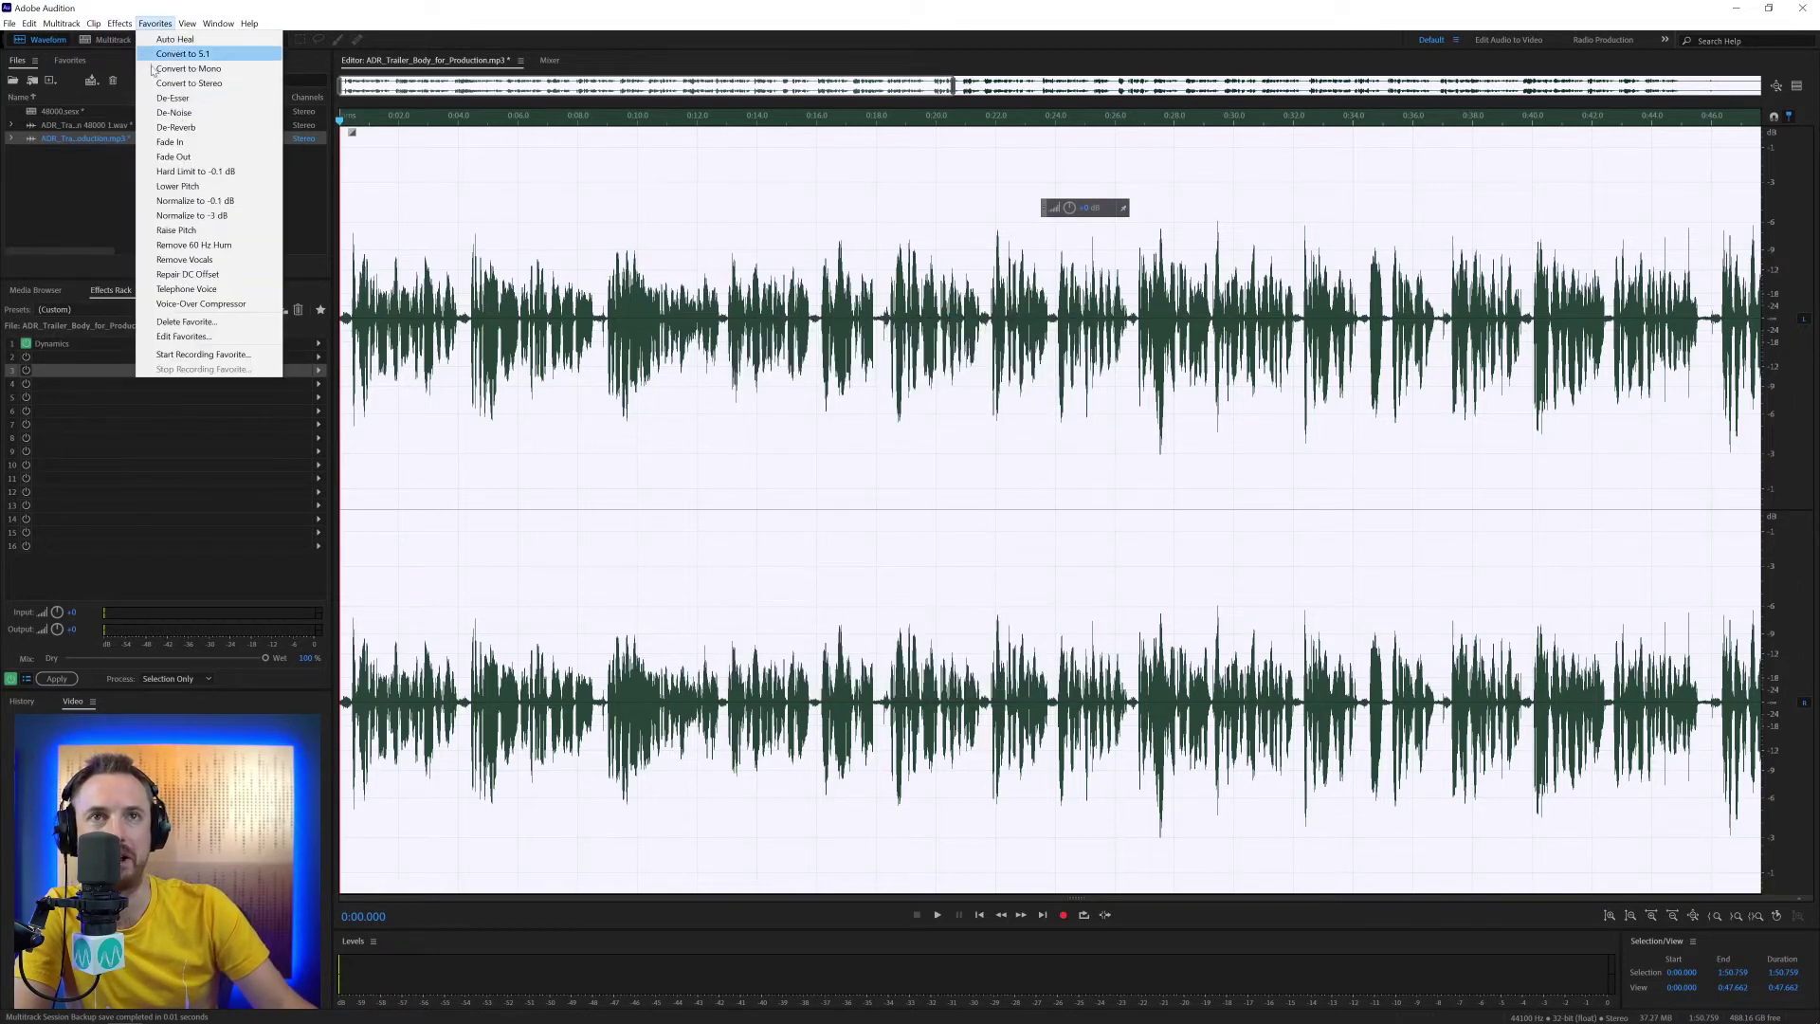
mouse_move(120, 22)
mouse_move(226, 182)
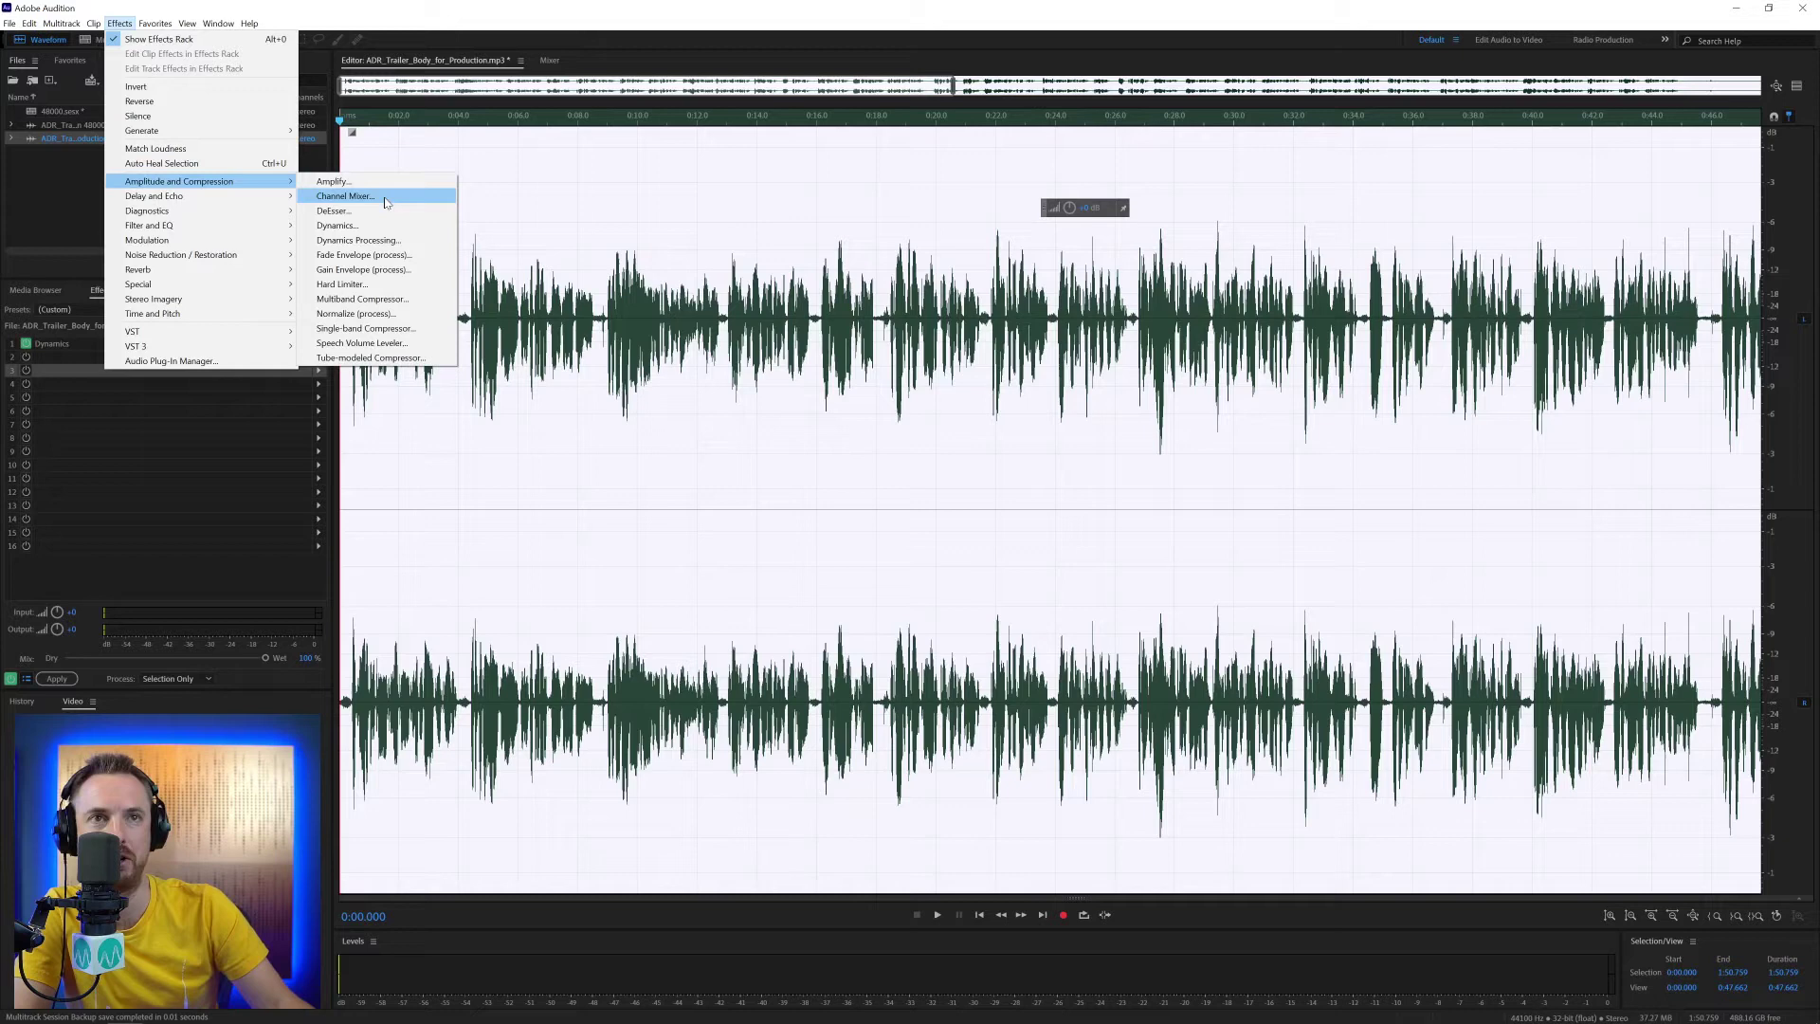
left_click(381, 226)
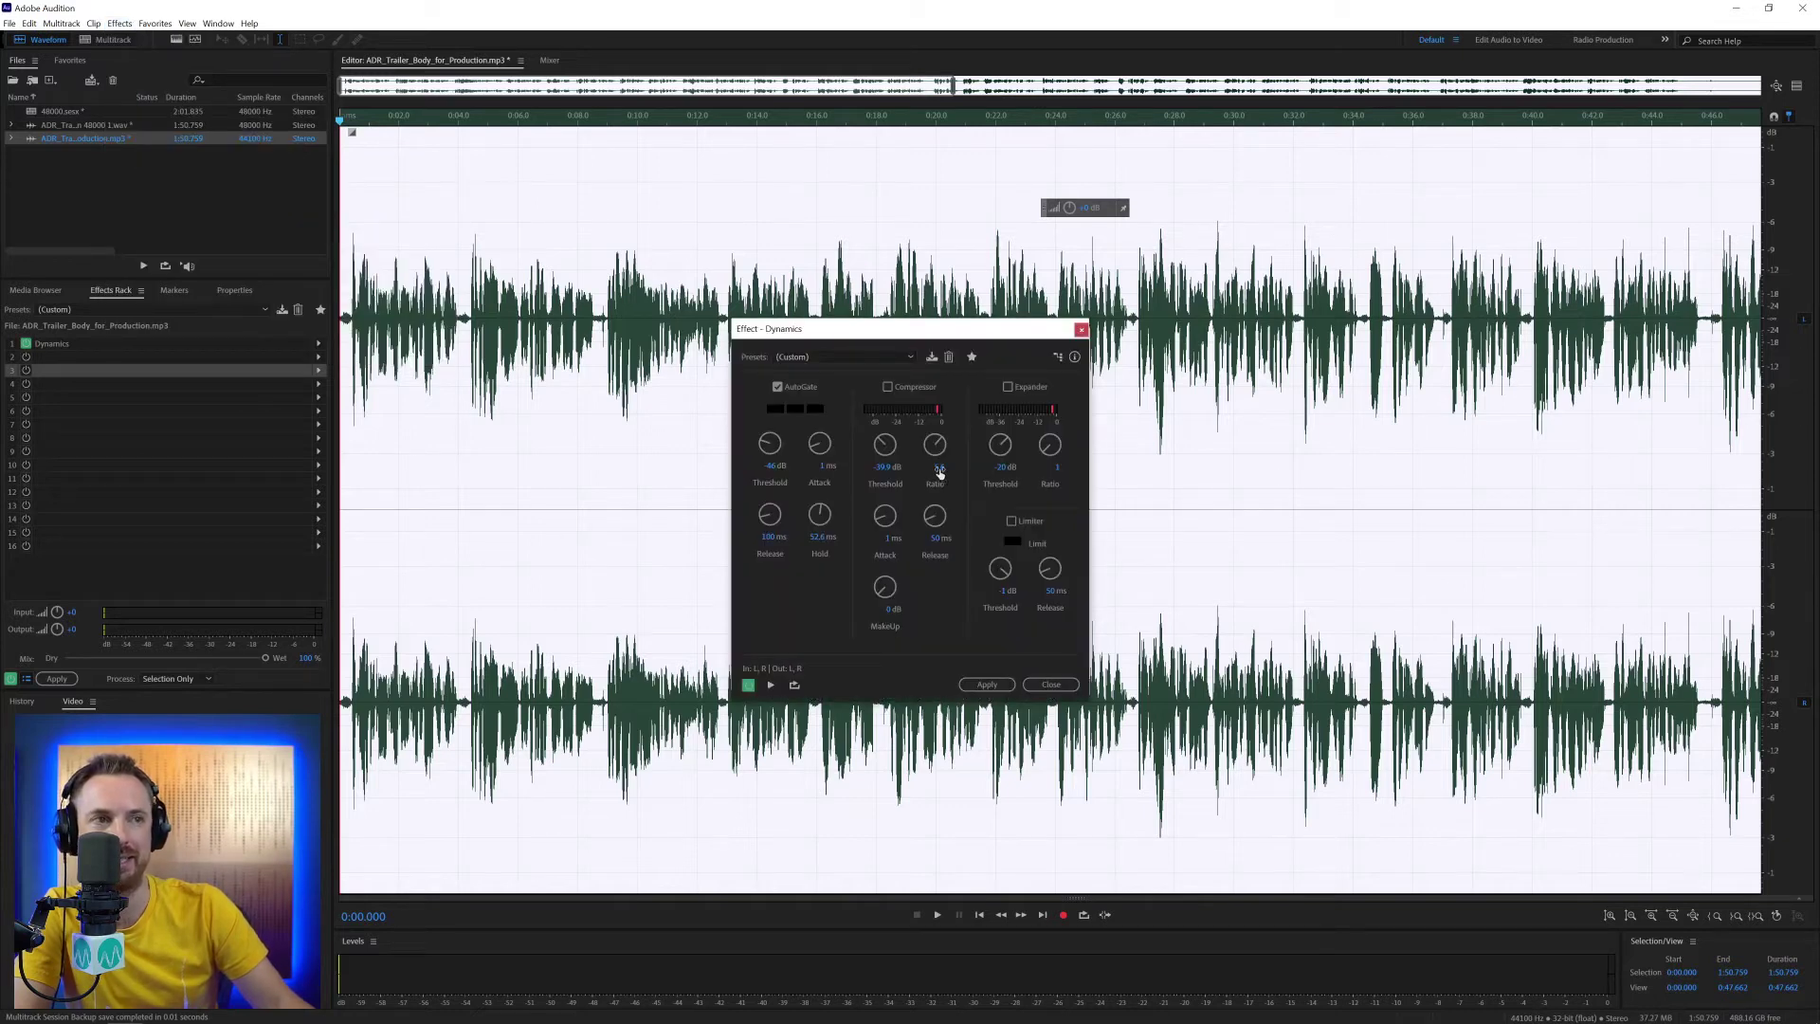
left_click(1051, 685)
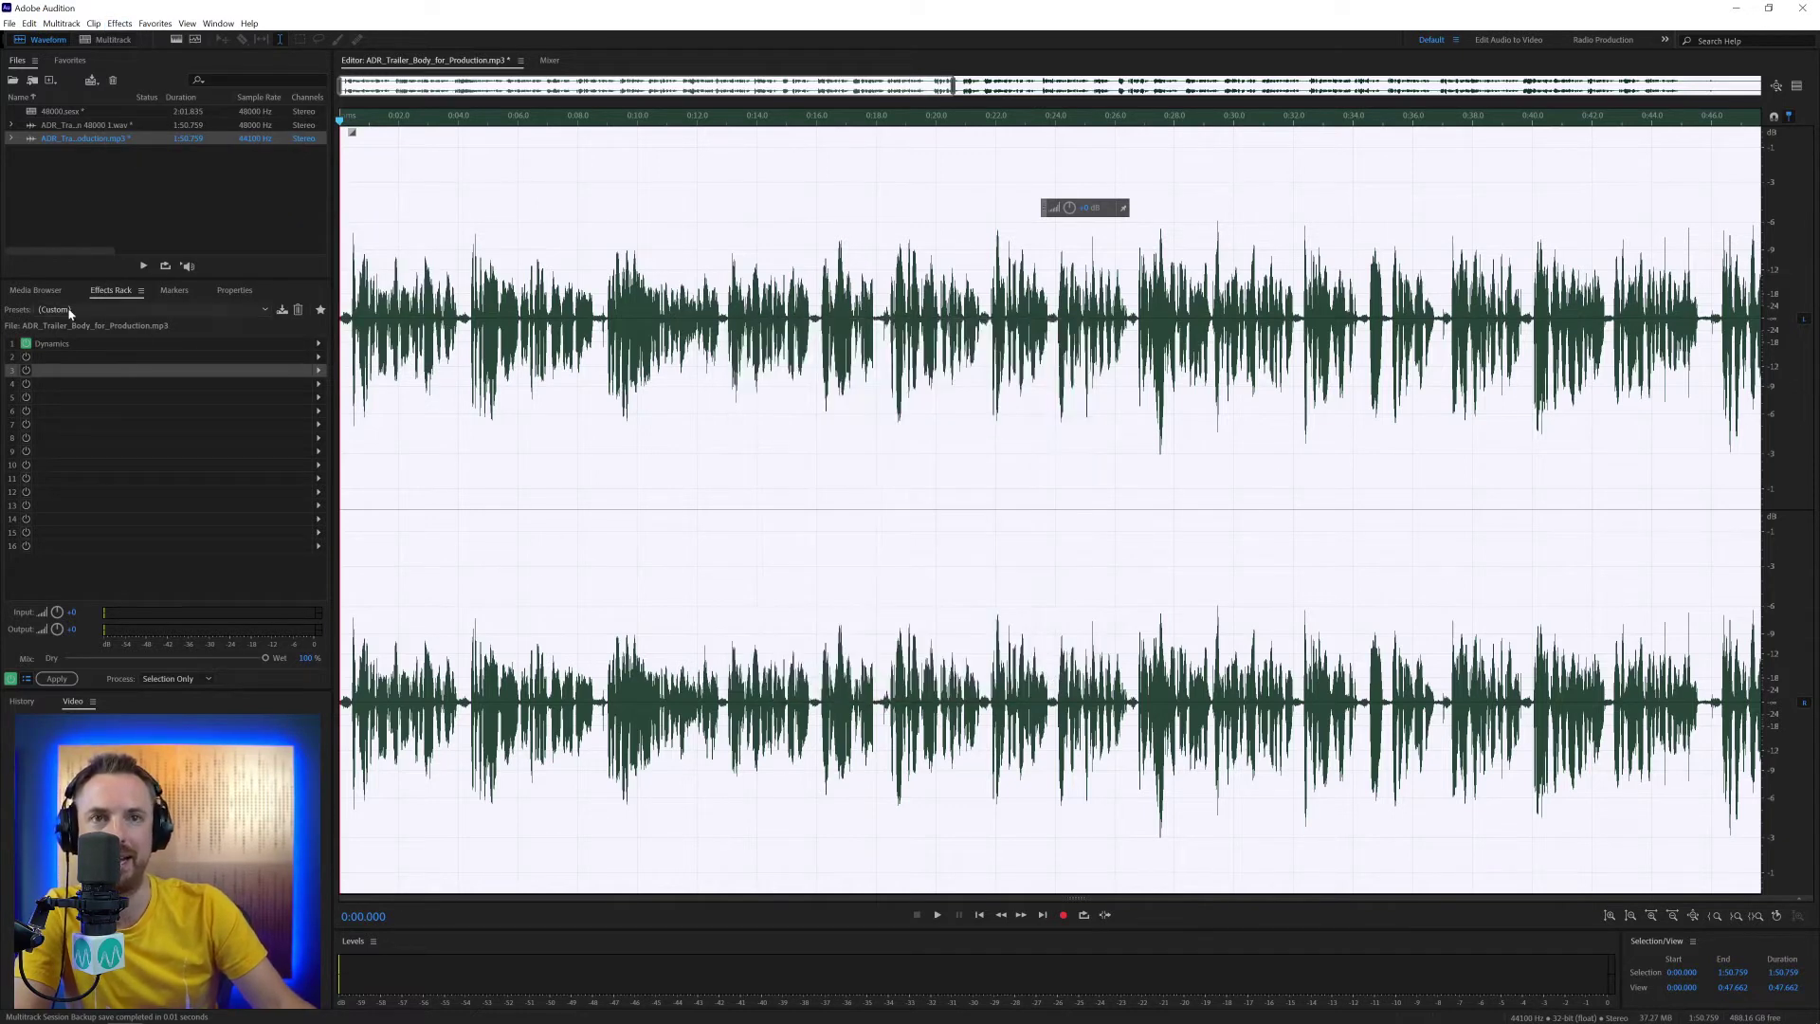
left_click(318, 370)
- Add Amplify to rack slot 3, closing and reopening its settings once
mouse_move(397, 421)
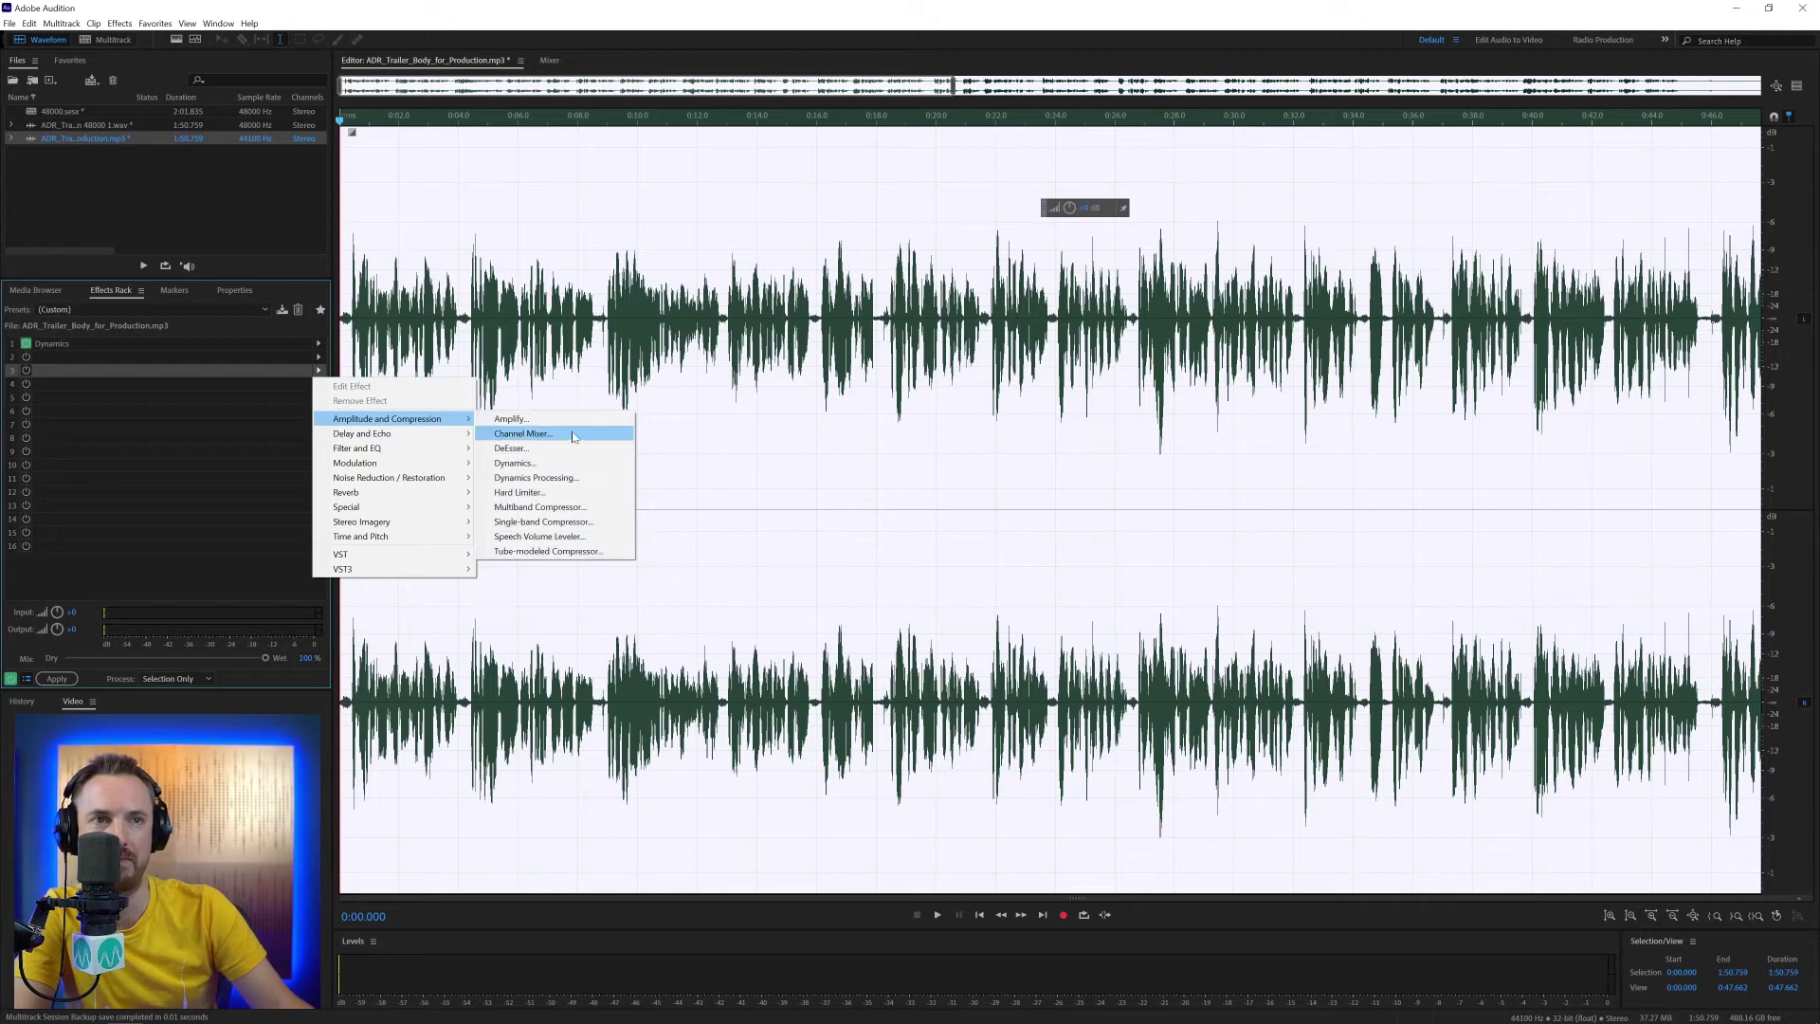
left_click(512, 419)
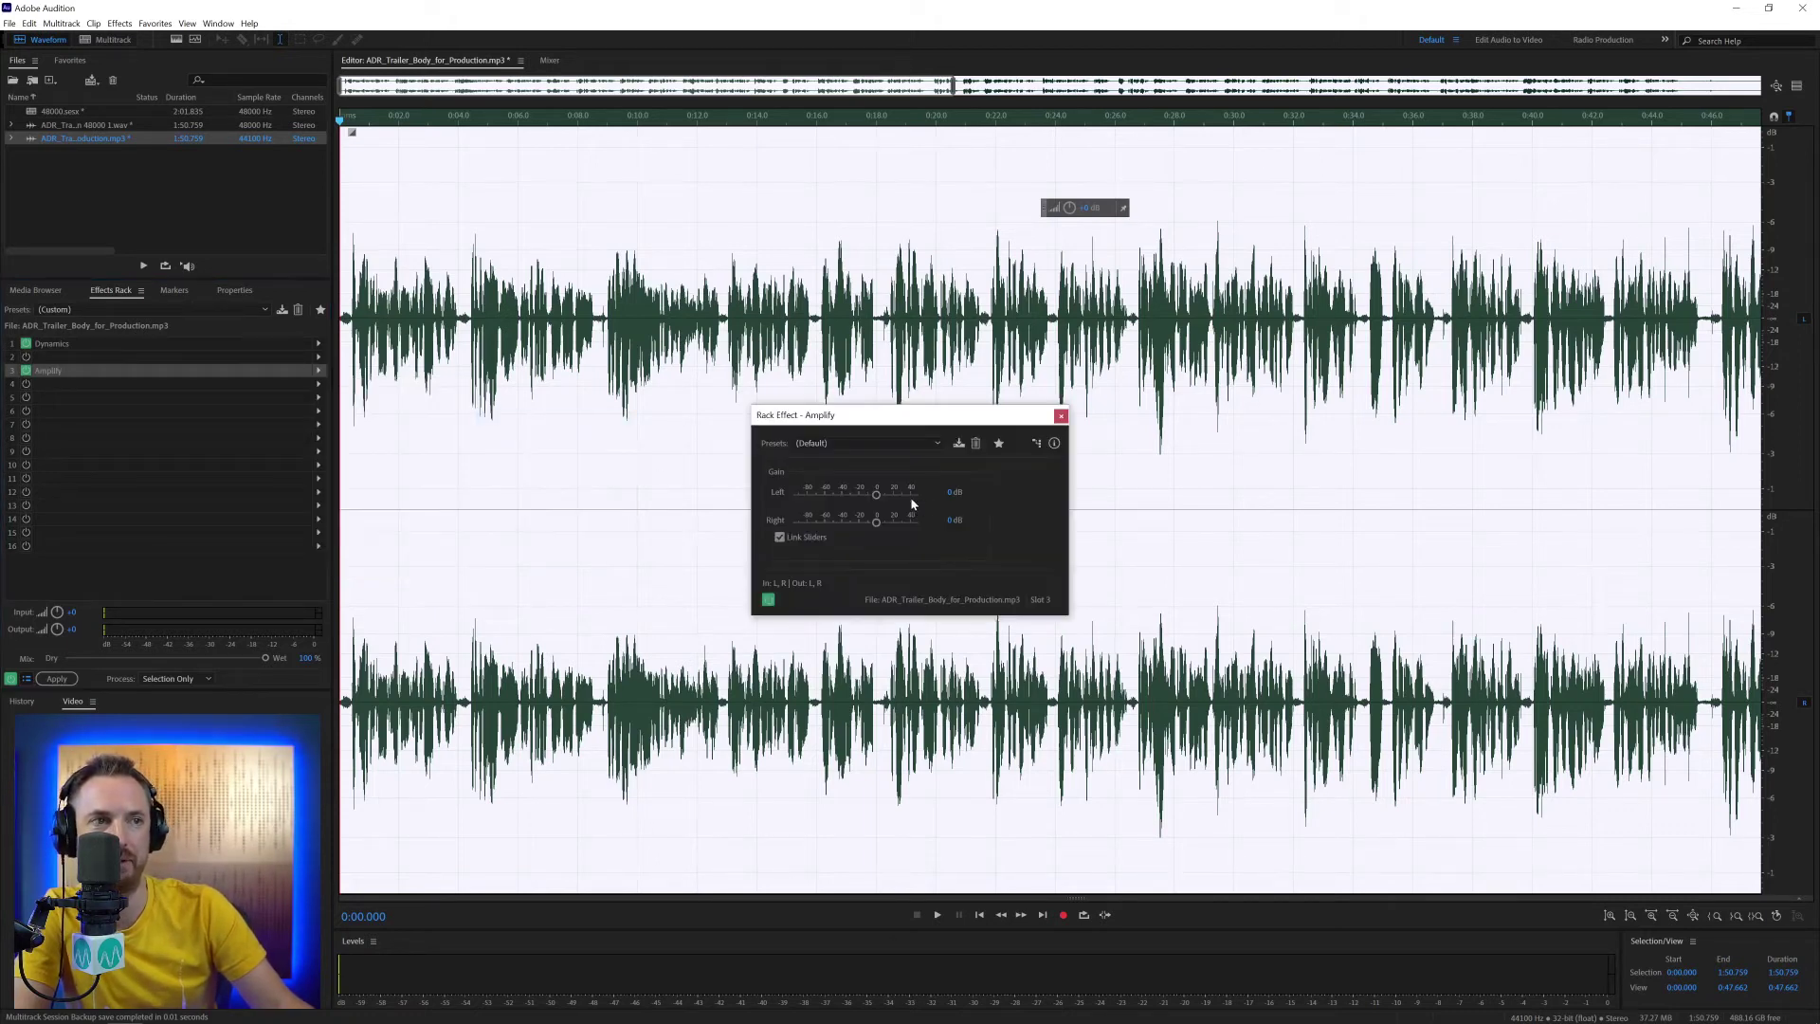
left_click(1061, 415)
double_click(294, 373)
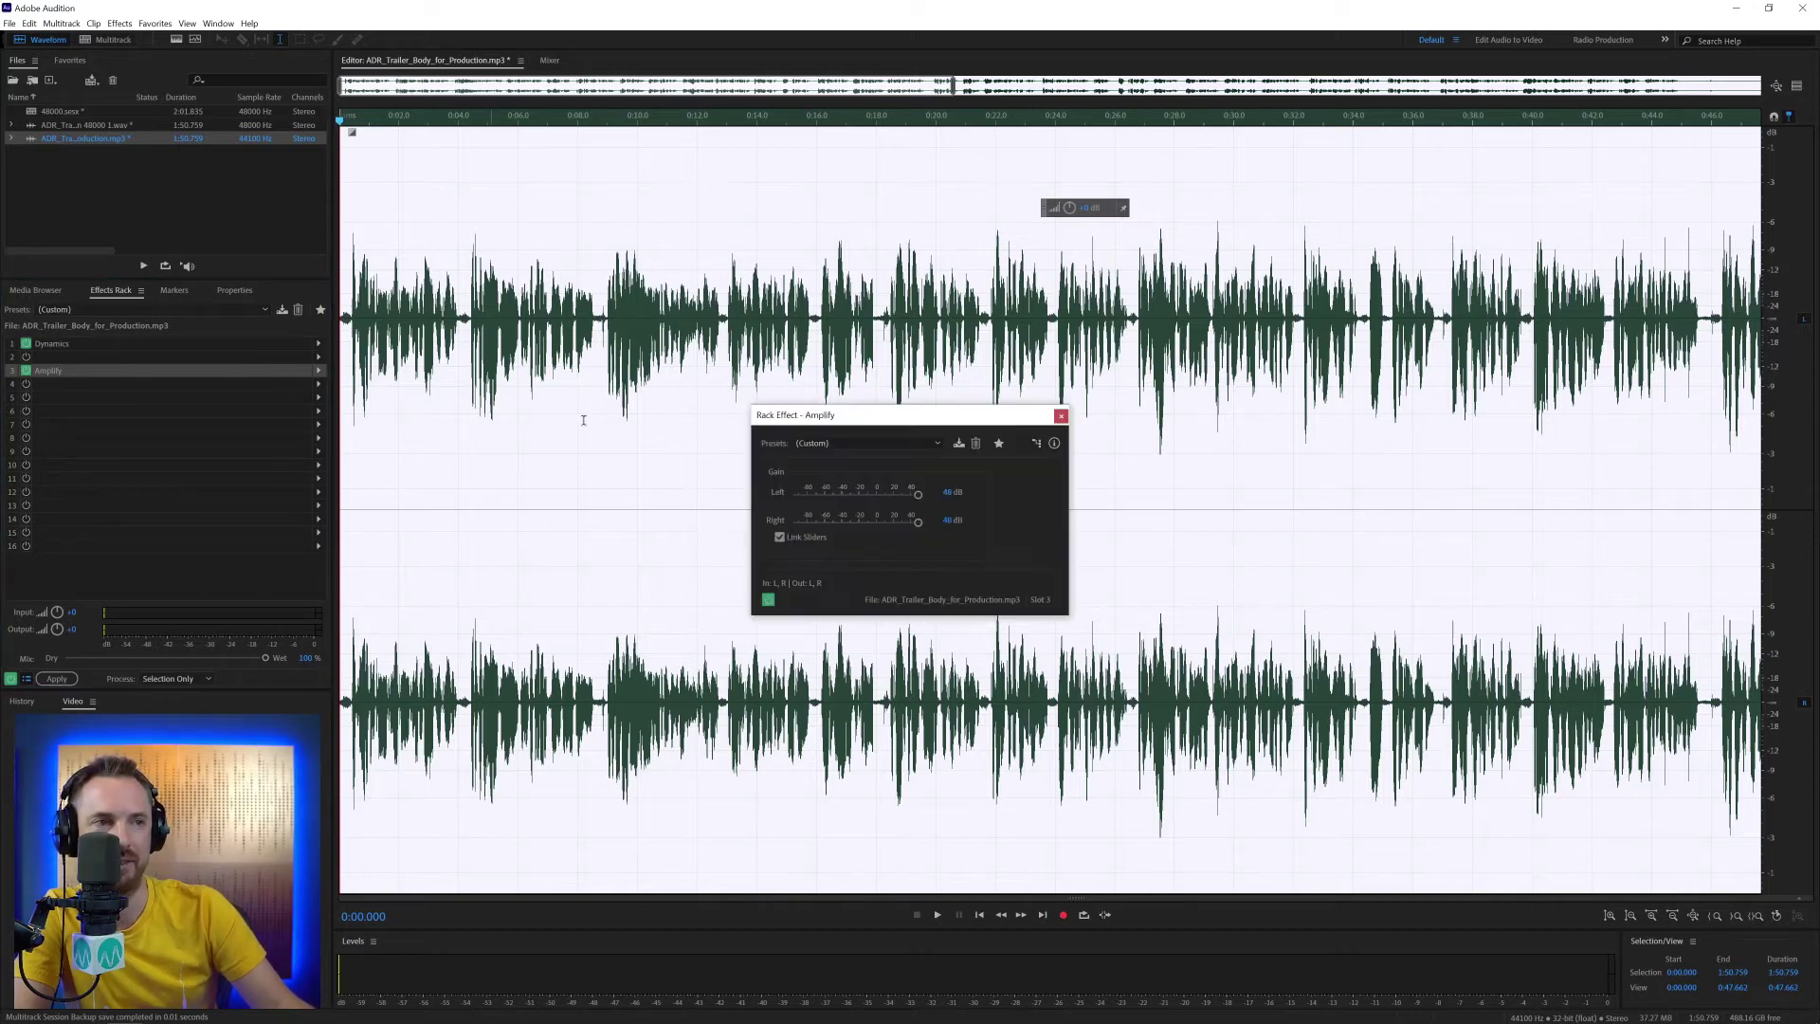
left_click(1061, 415)
- Add Dynamics to rack slot 4 with the compressor ratio raised to 8
left_click(318, 387)
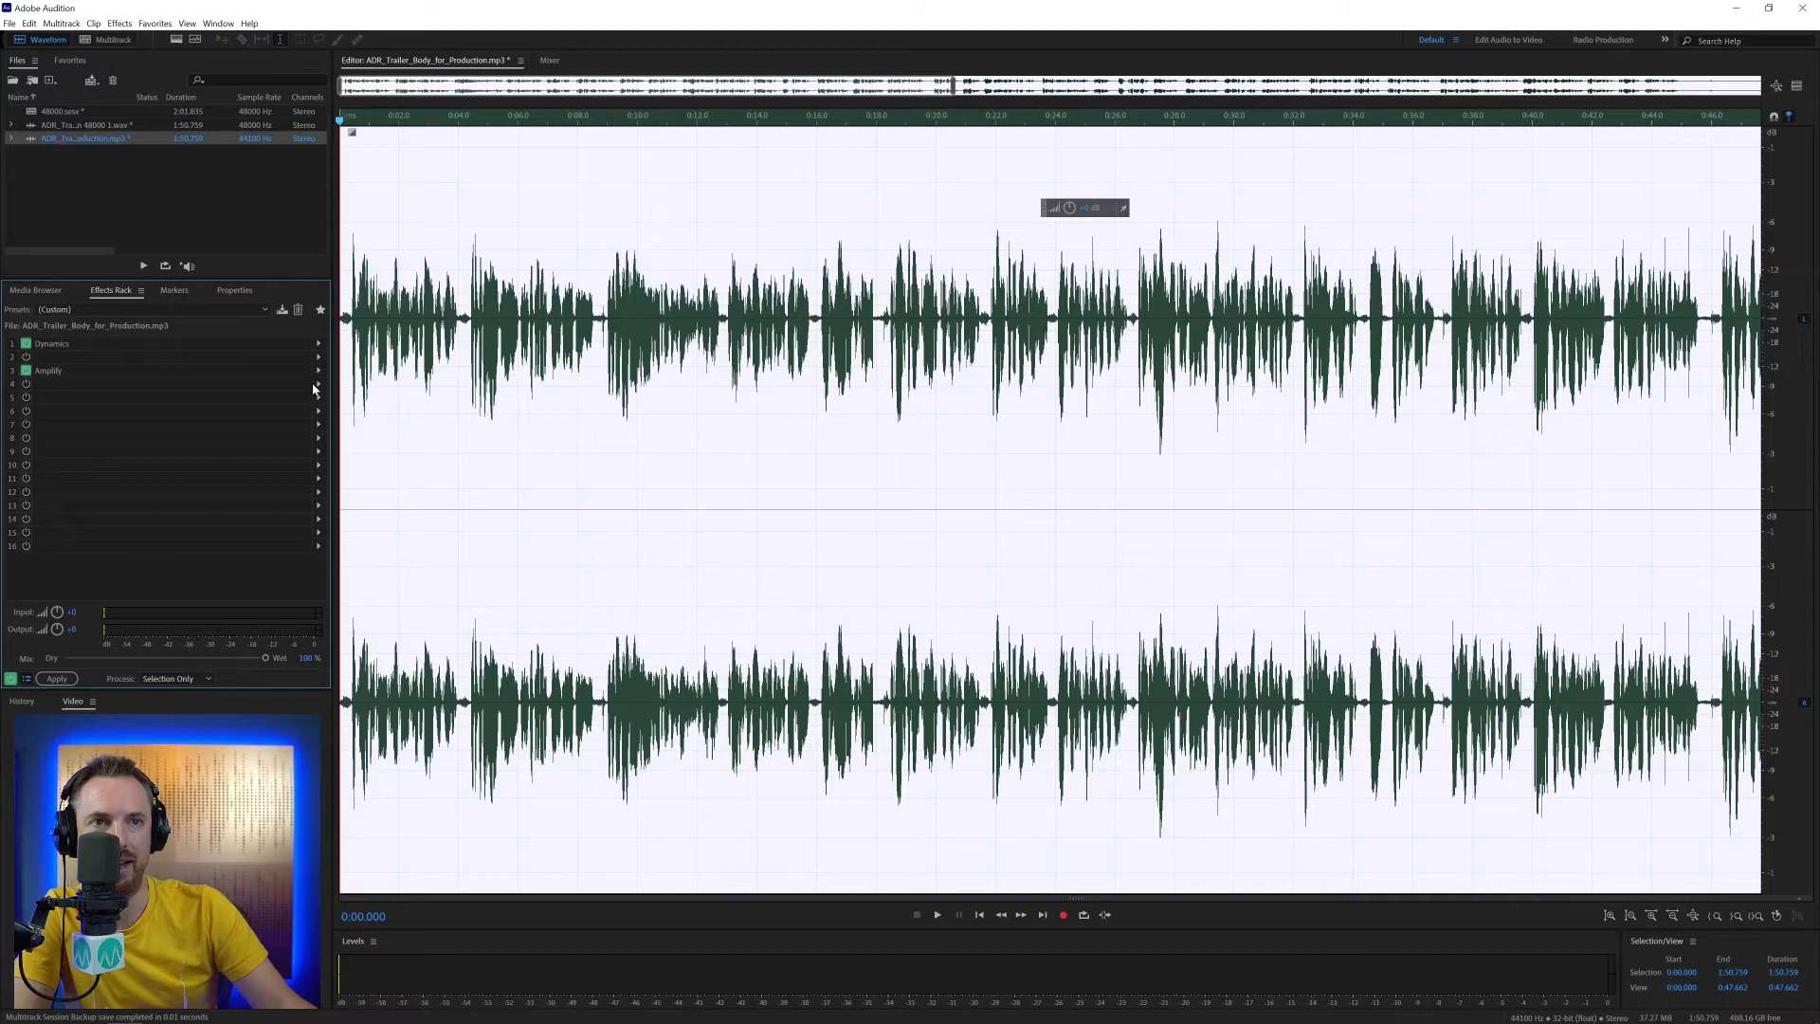
left_click(320, 387)
mouse_move(417, 432)
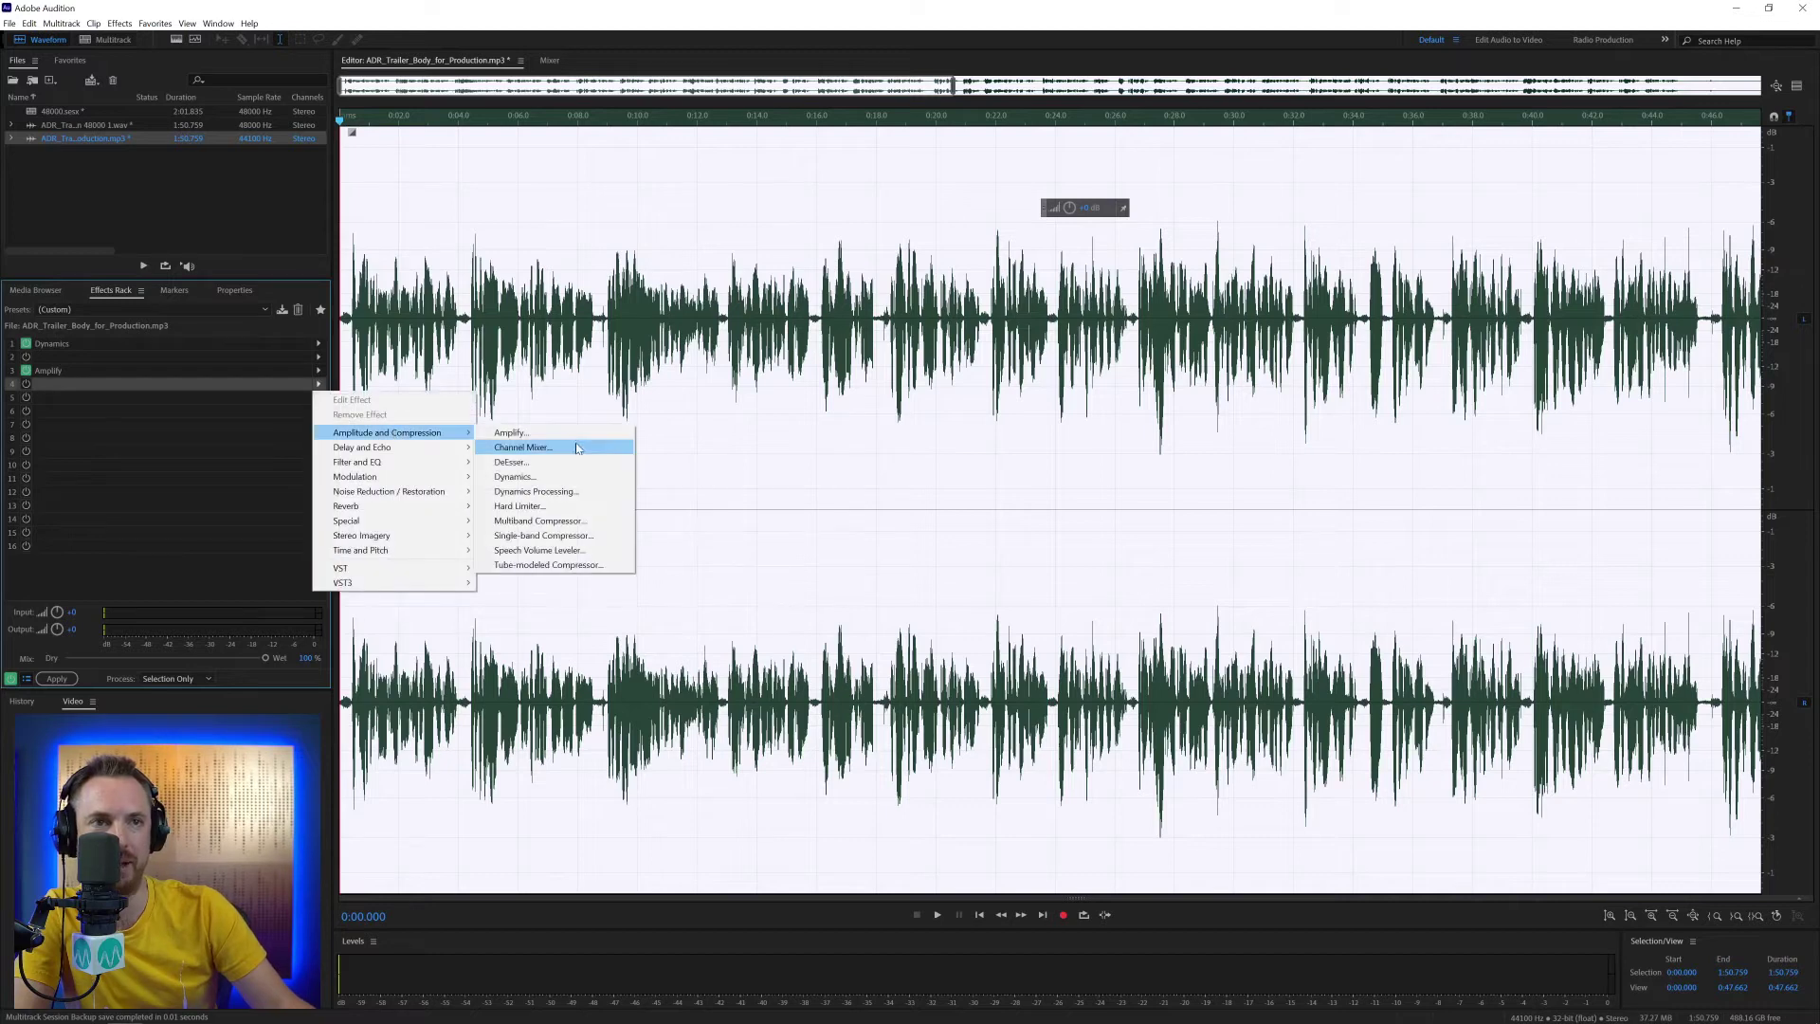
left_click(570, 479)
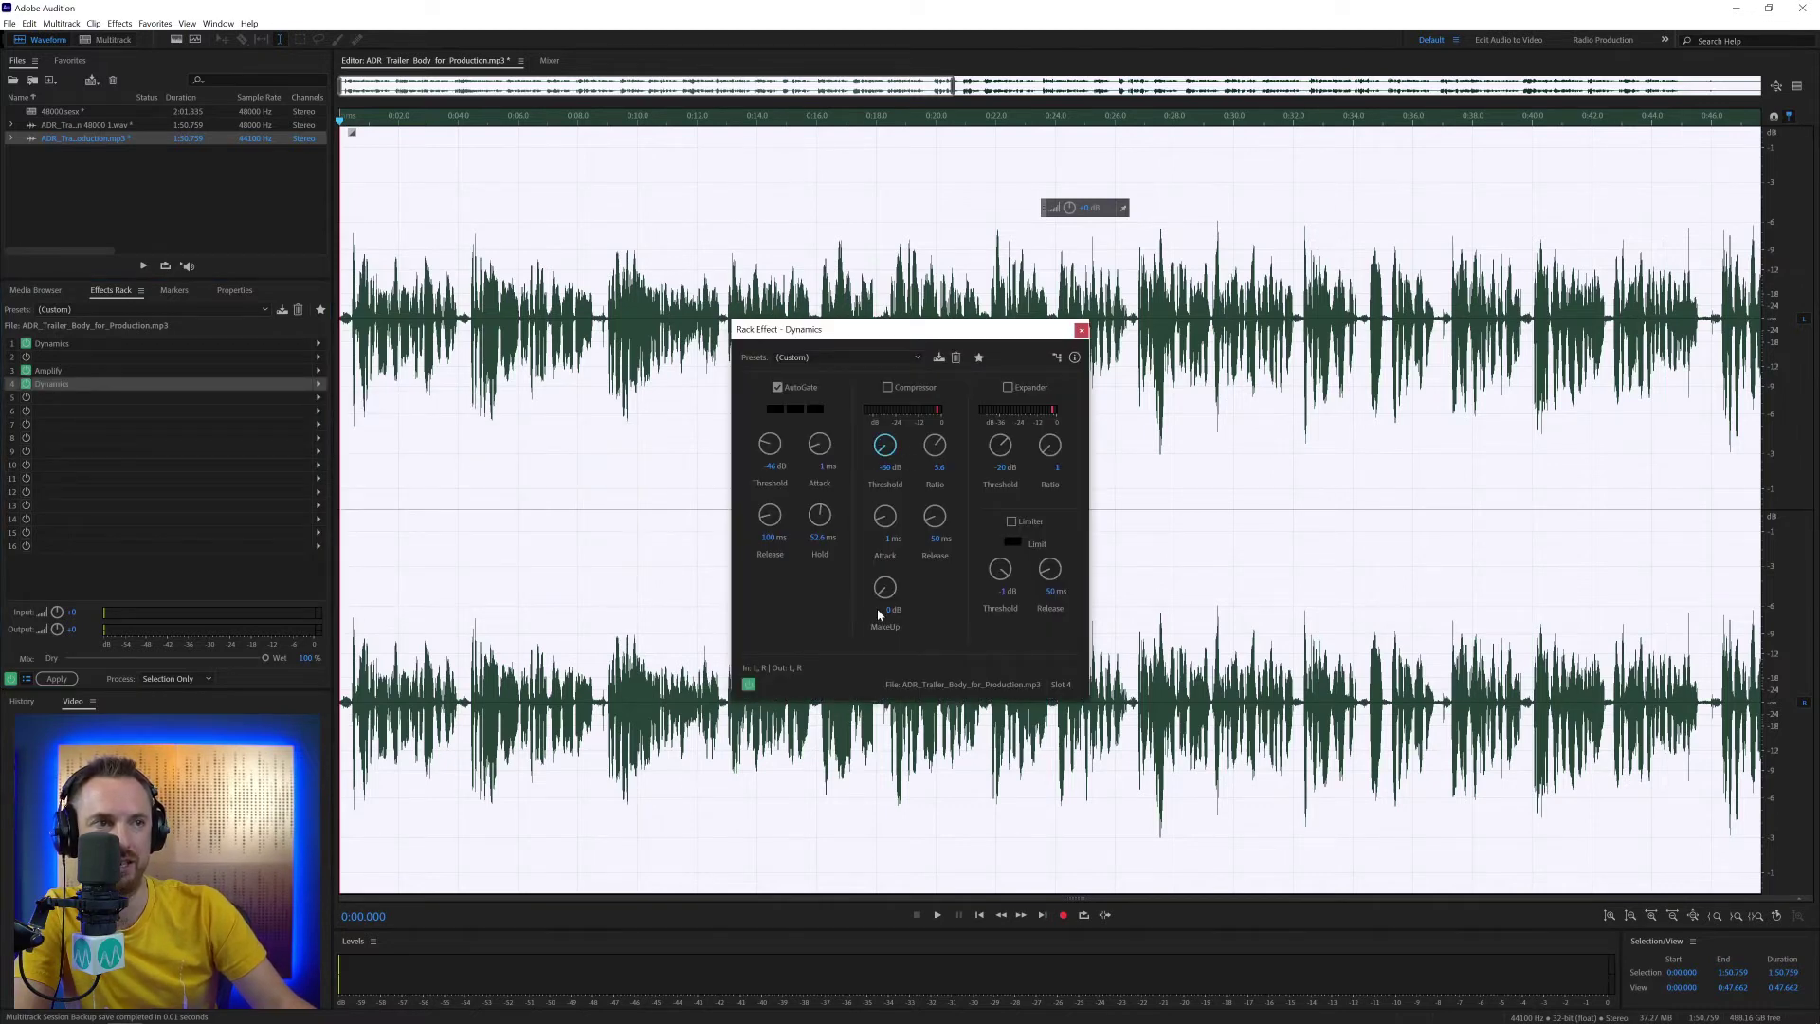
left_click_drag(942, 430, 936, 327)
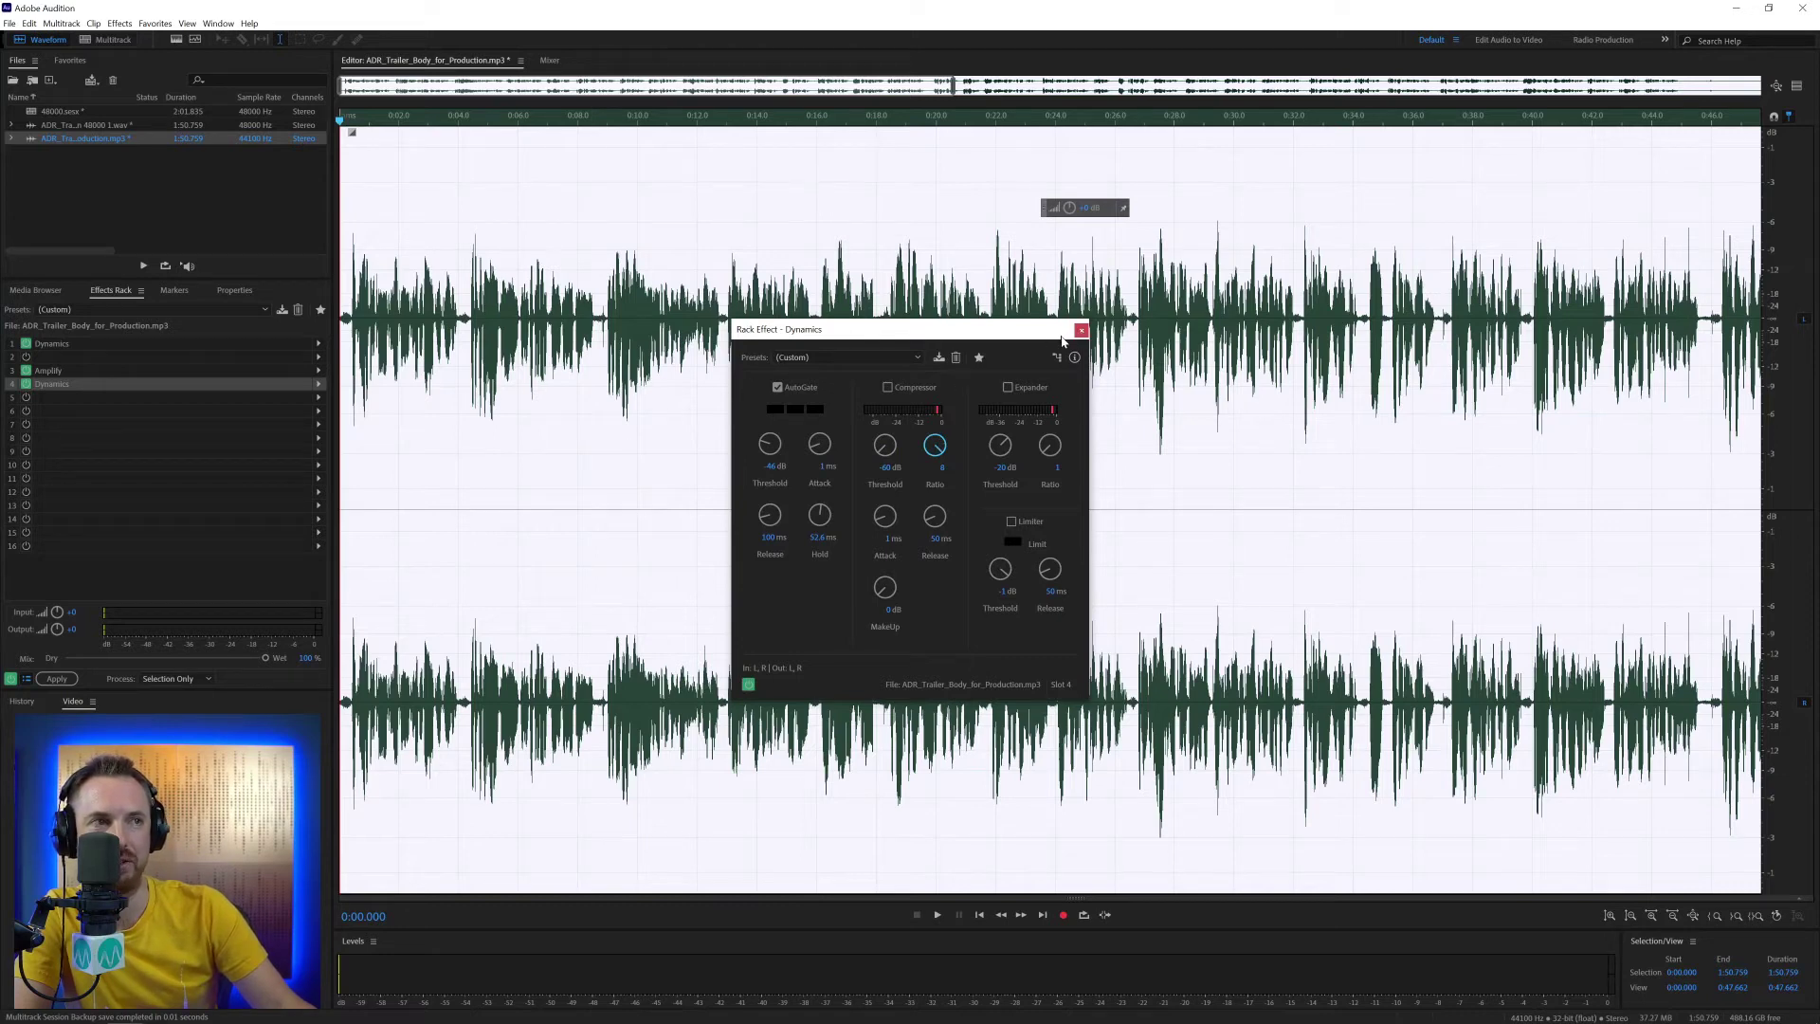
left_click(1081, 332)
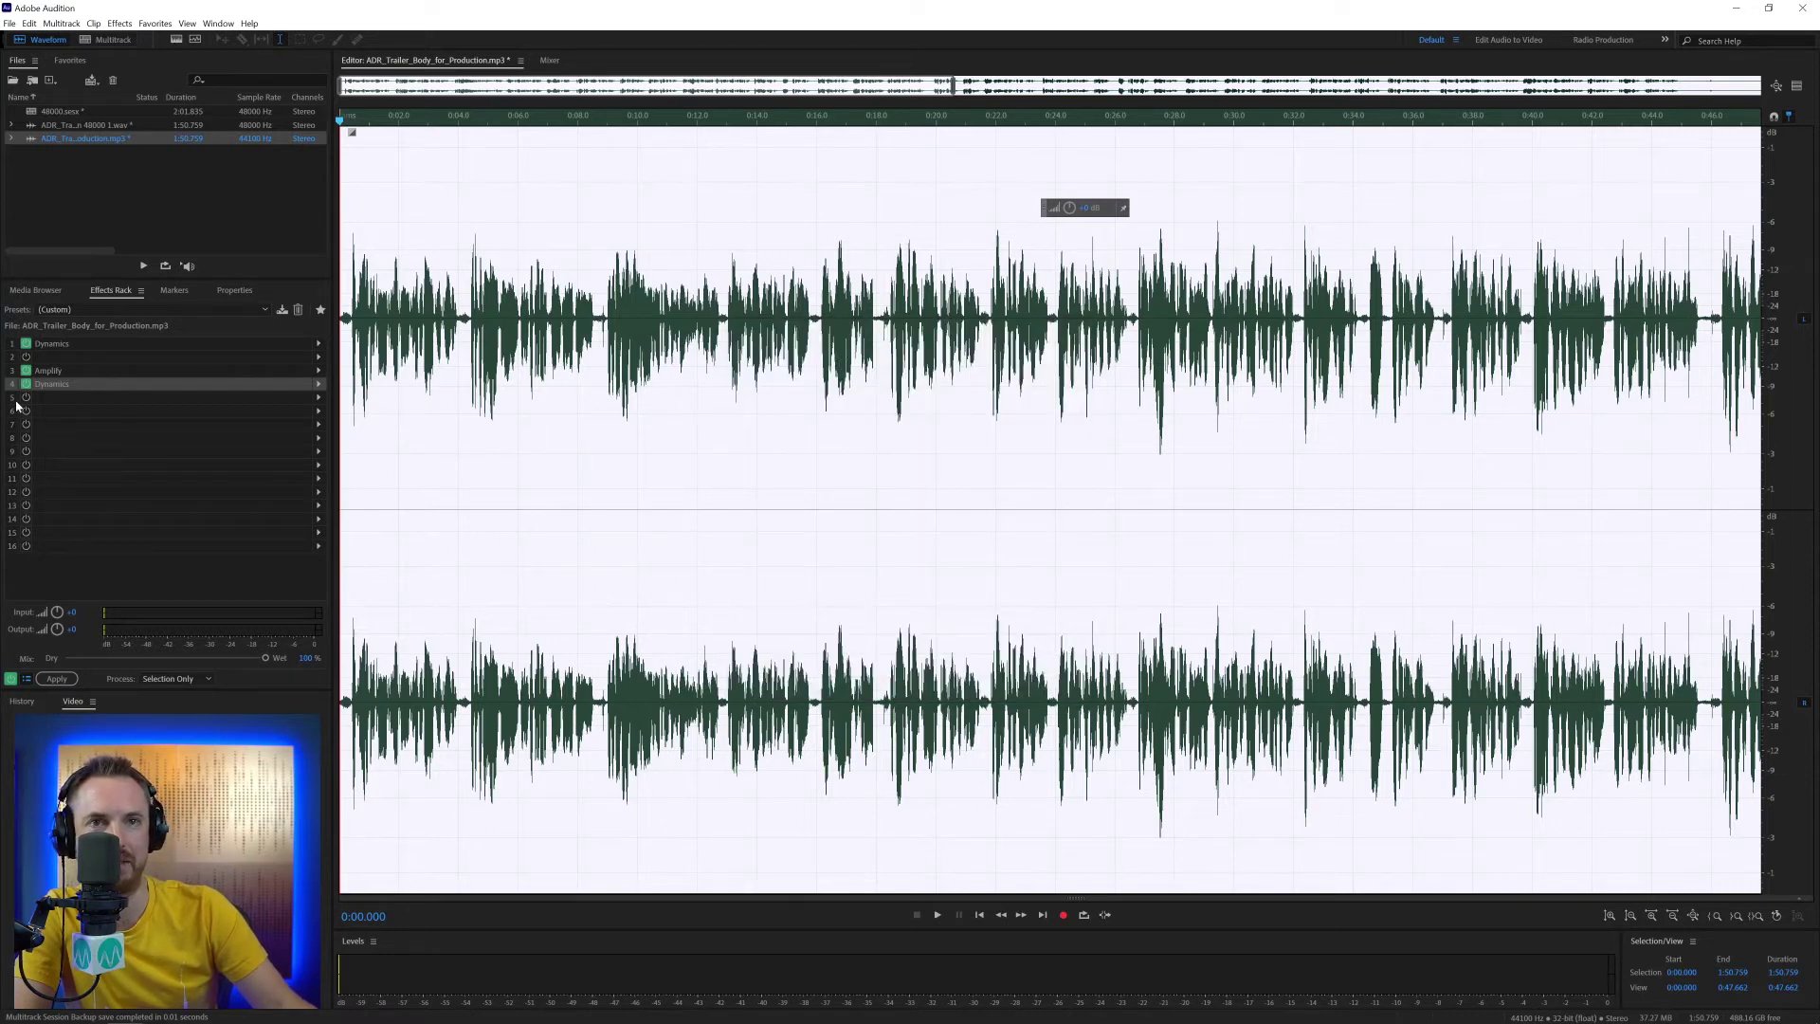
double_click(52, 384)
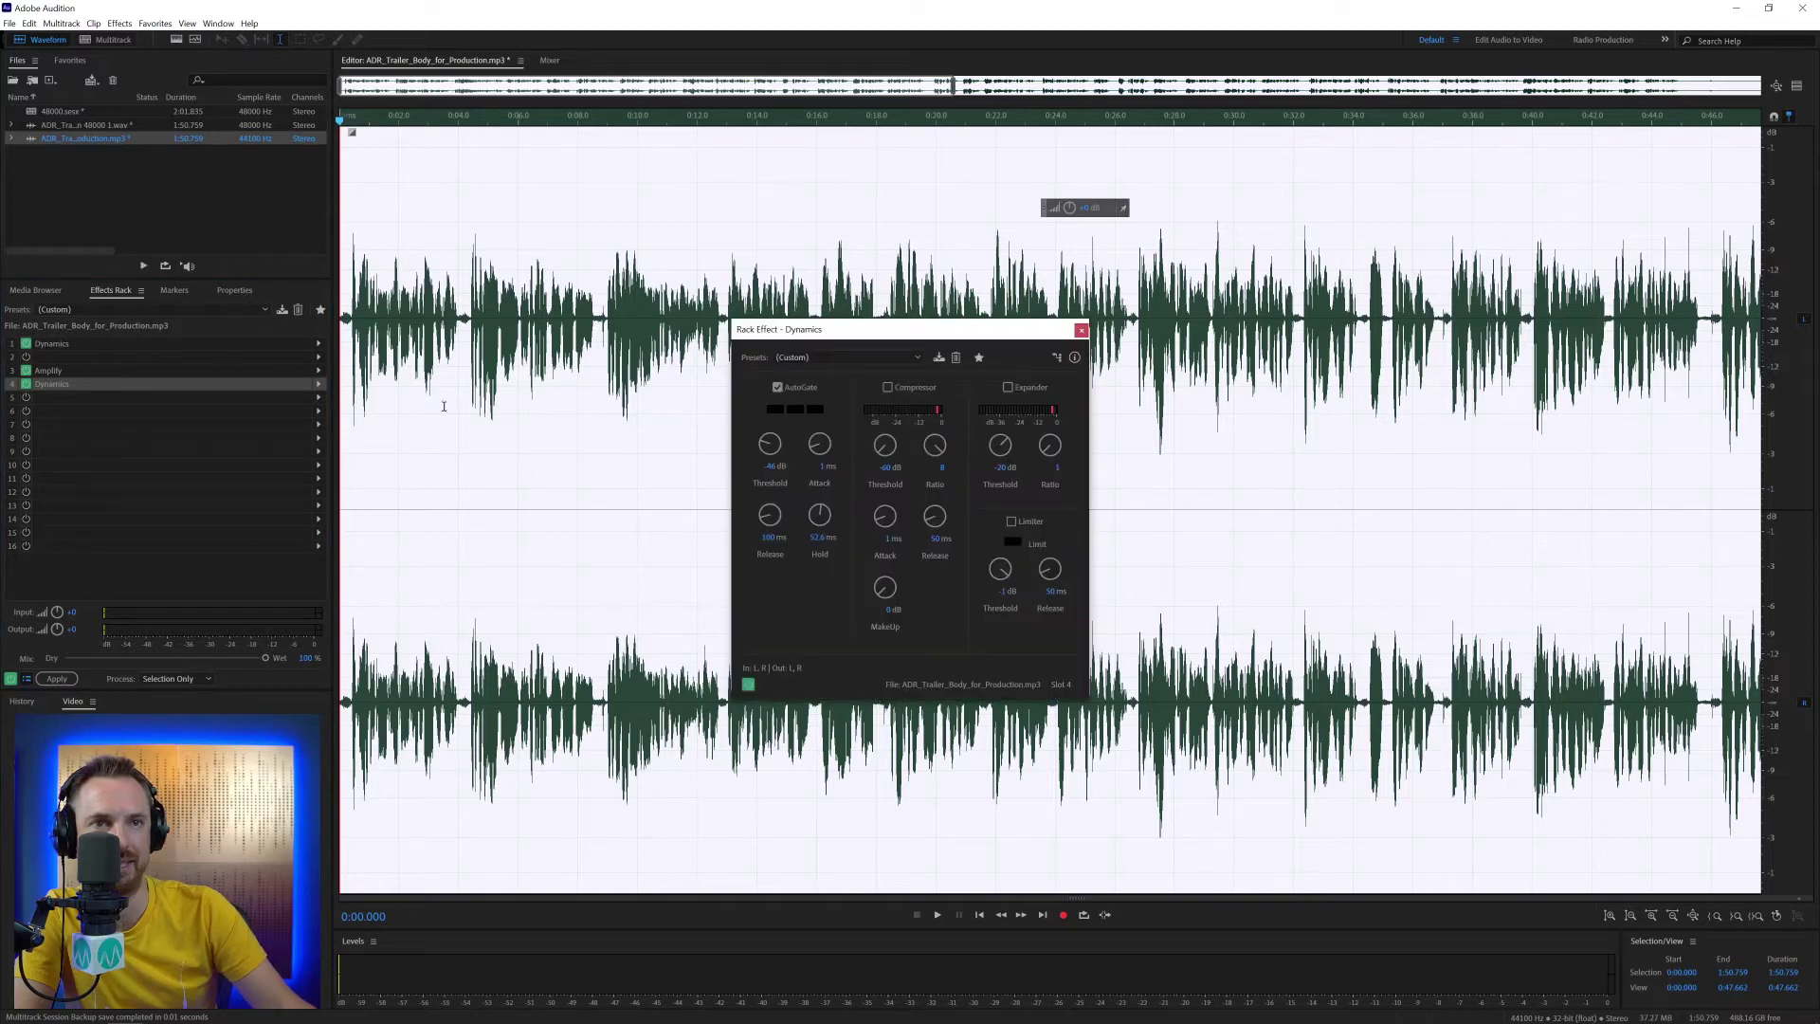
- Add a second Dynamics effect to rack slot 5, then glance at the effects menu categories
left_click(319, 398)
mouse_move(408, 446)
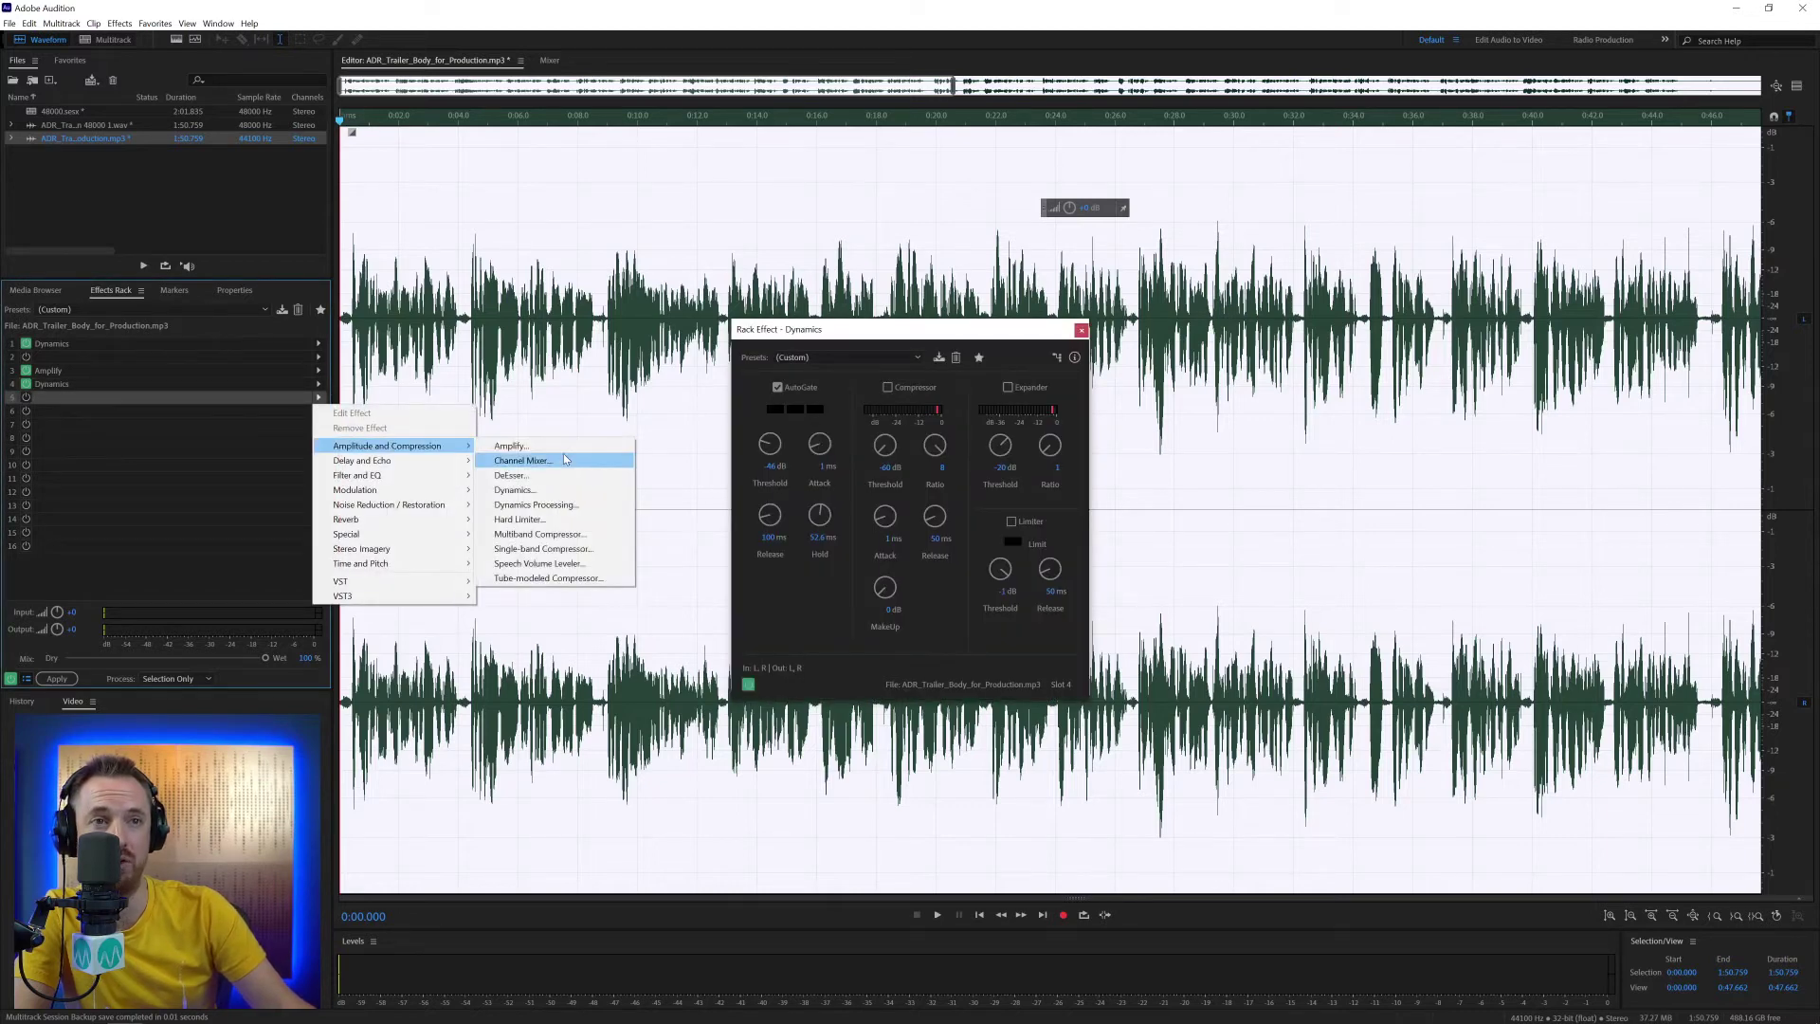
left_click(541, 490)
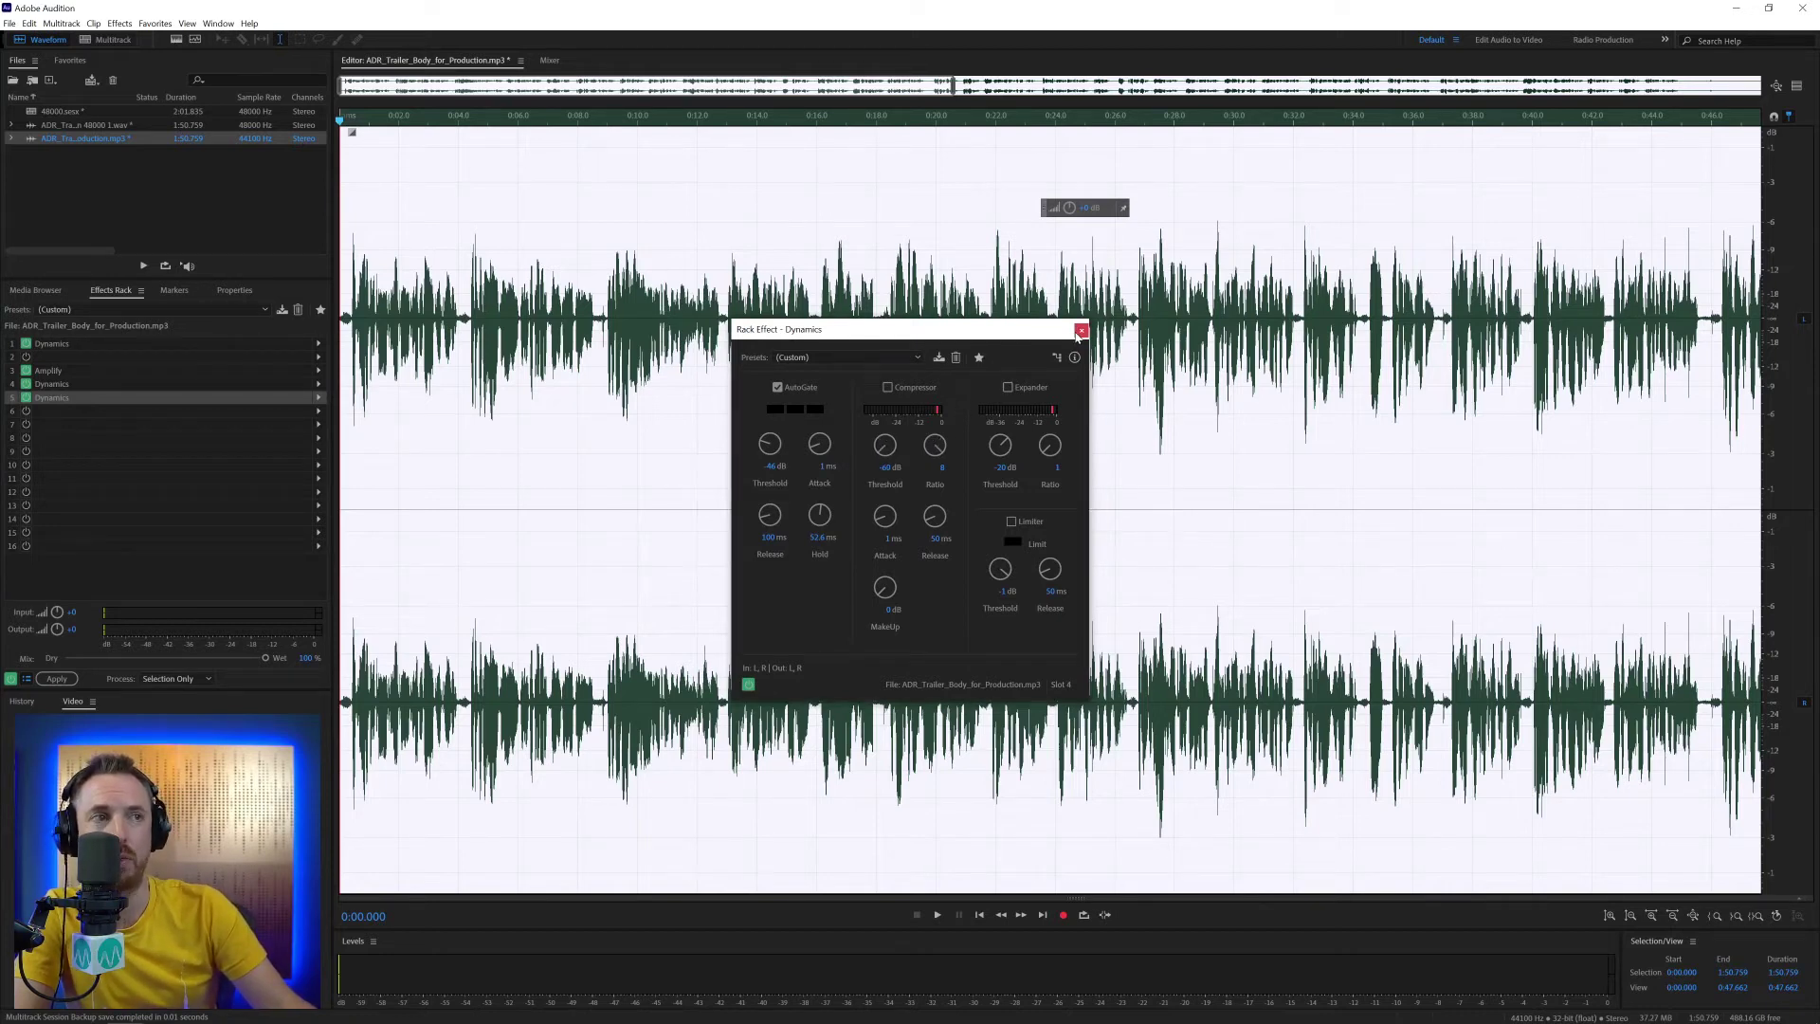
left_click(1081, 330)
left_click(156, 23)
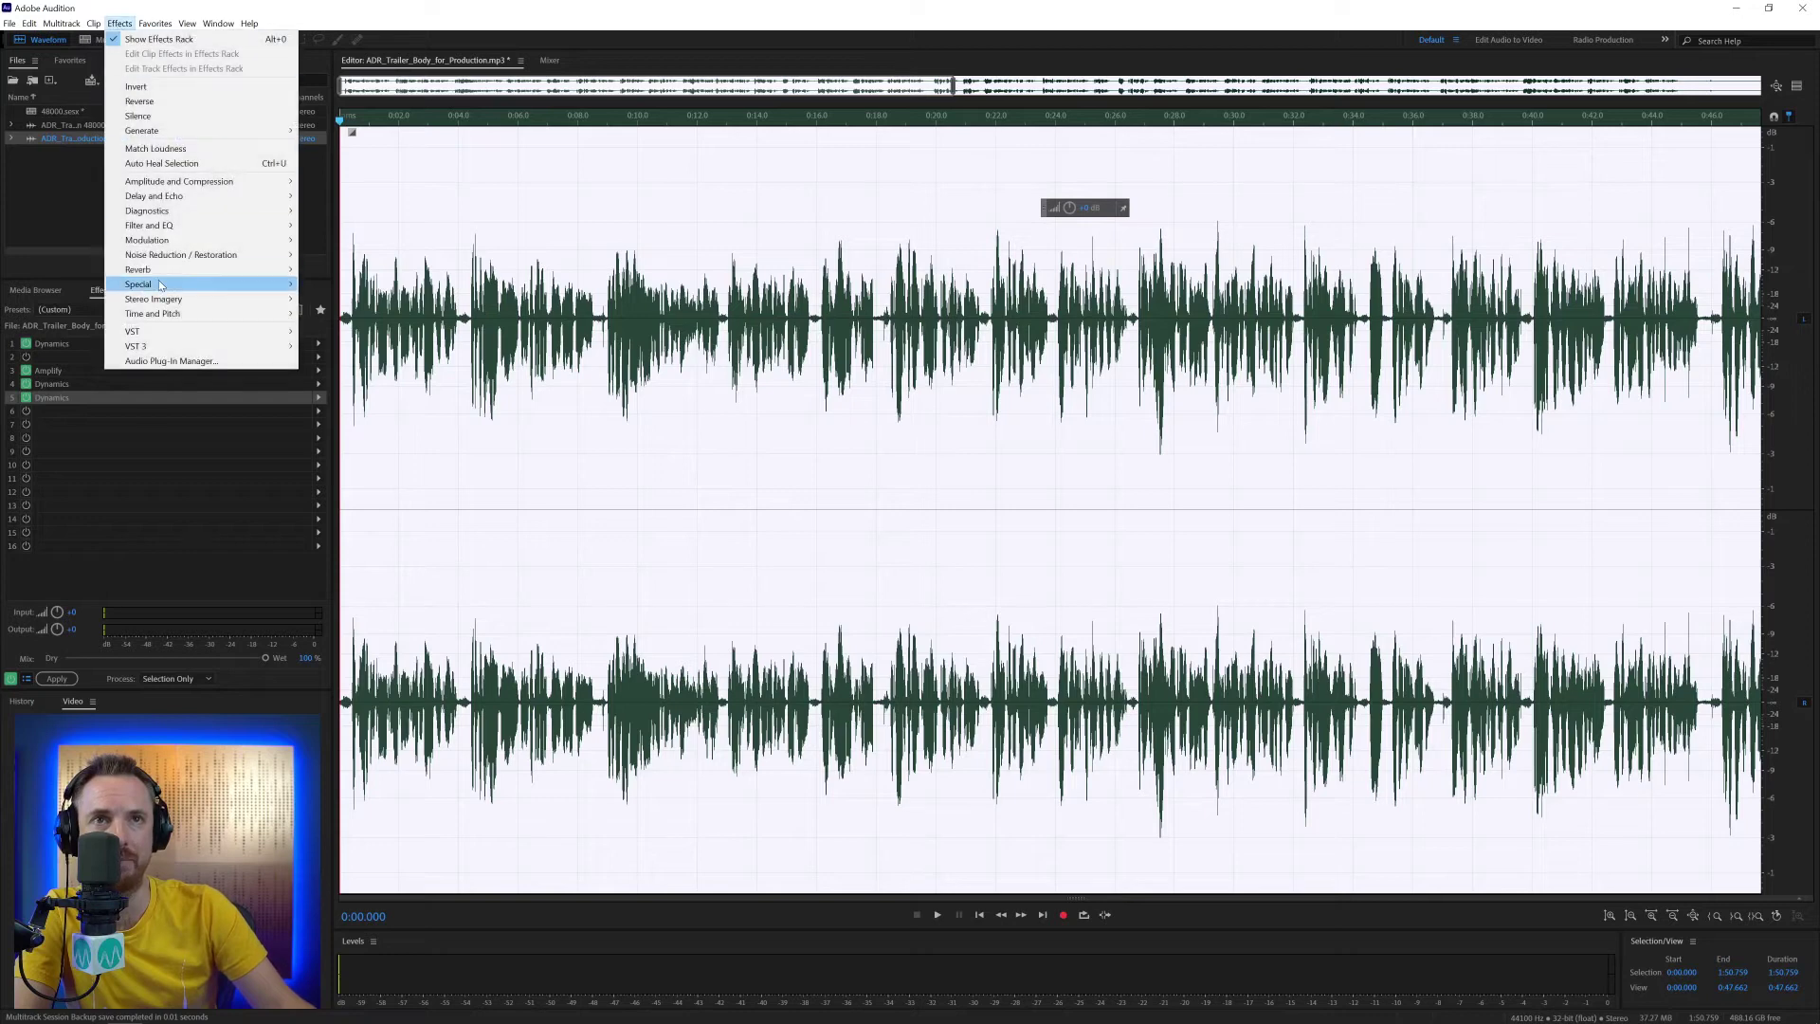
left_click(140, 465)
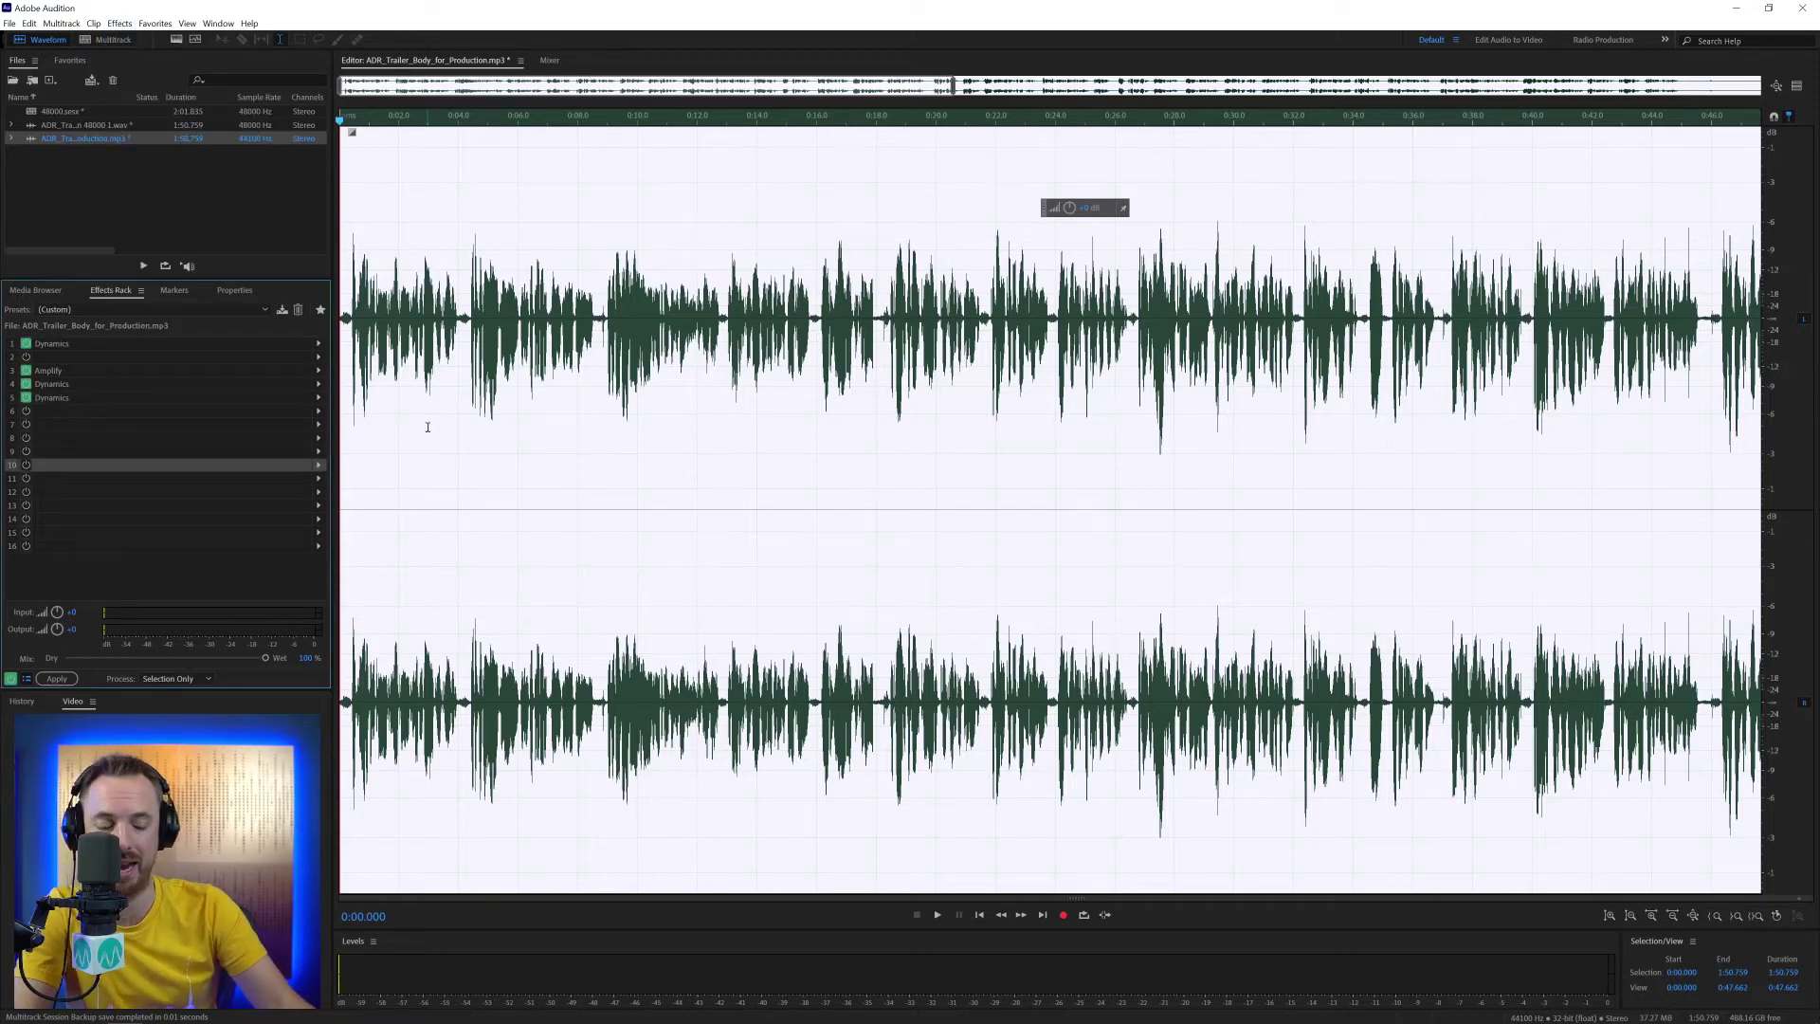
- Uncheck Retain partially processed effects data on cancel in Effects preferences
key("ctrl+k")
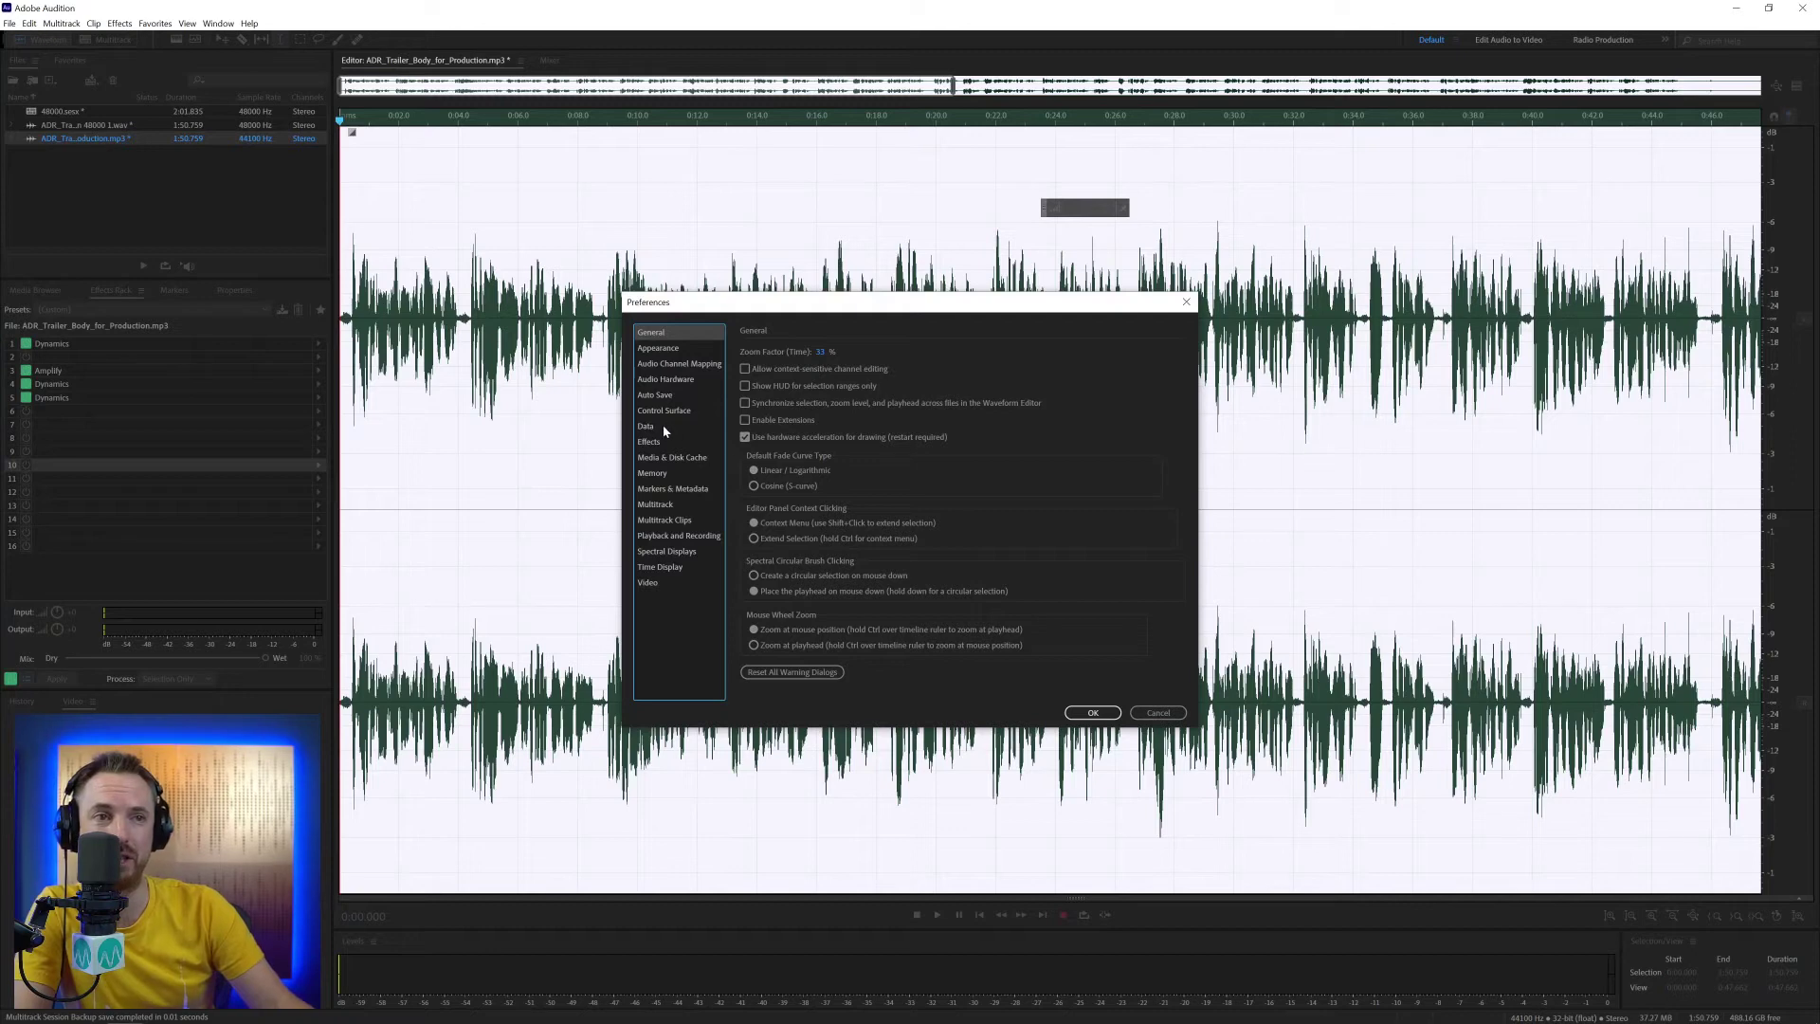
left_click(666, 442)
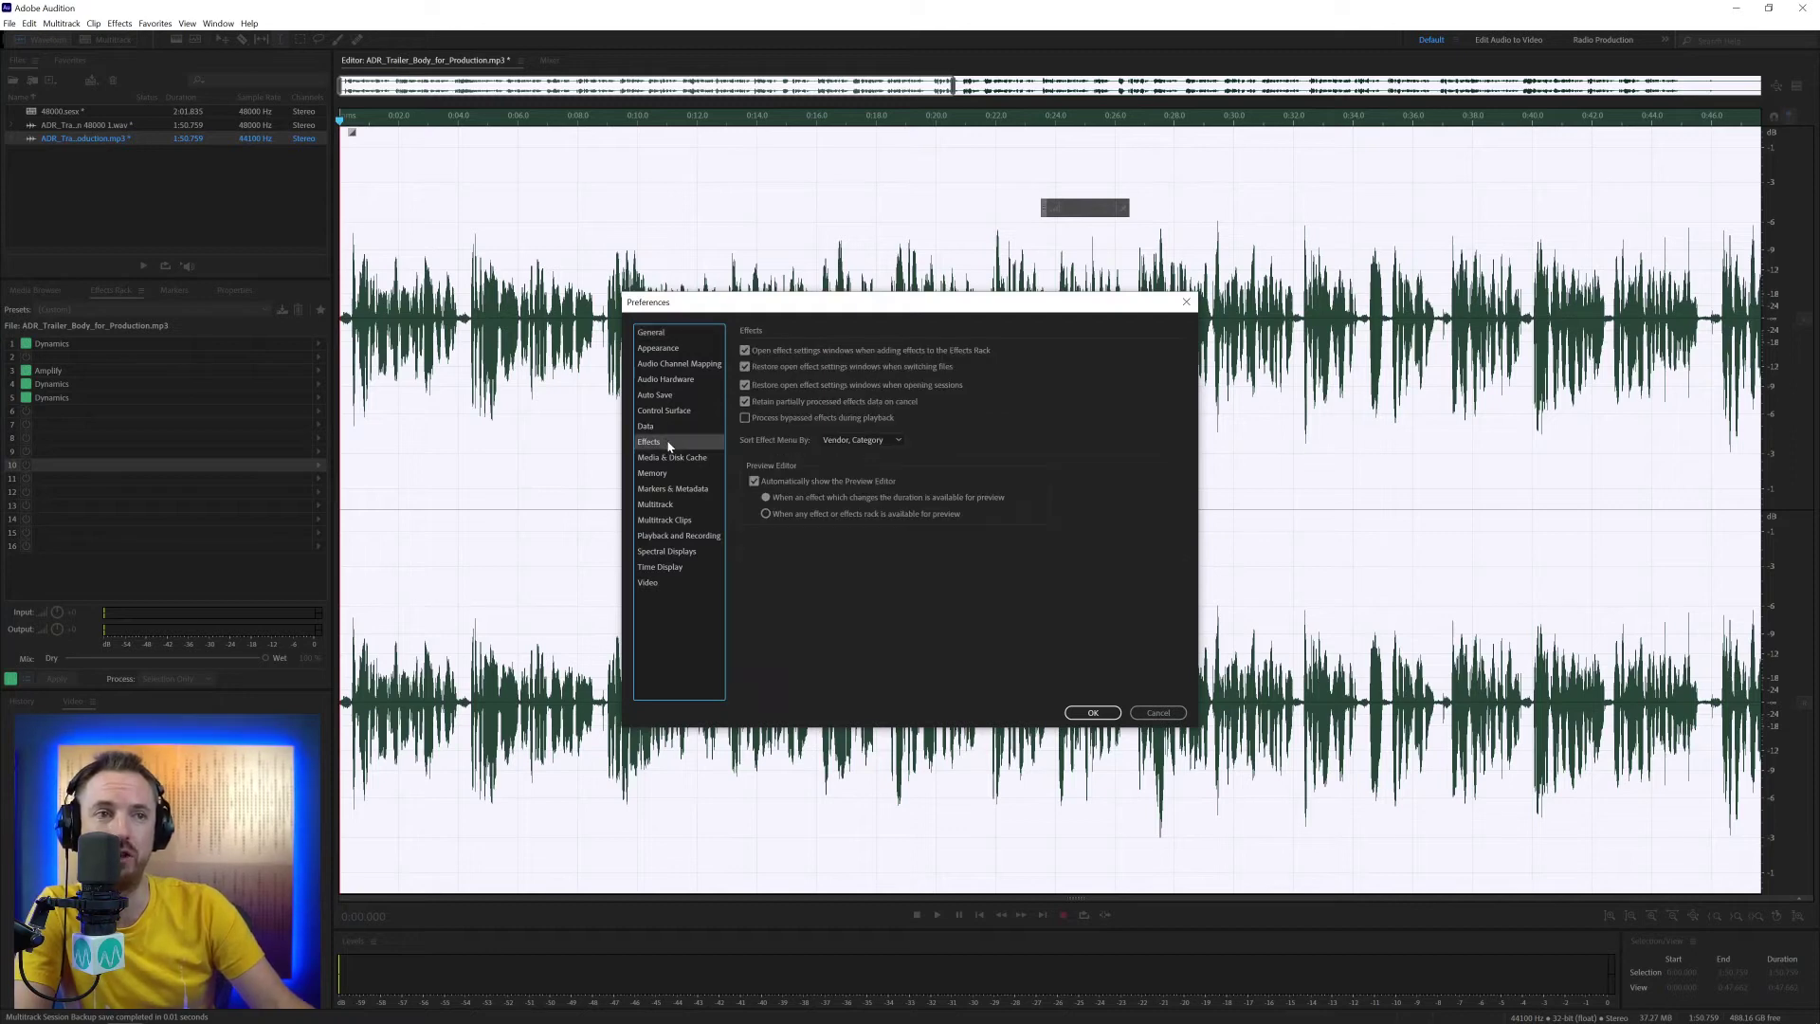
left_click(770, 403)
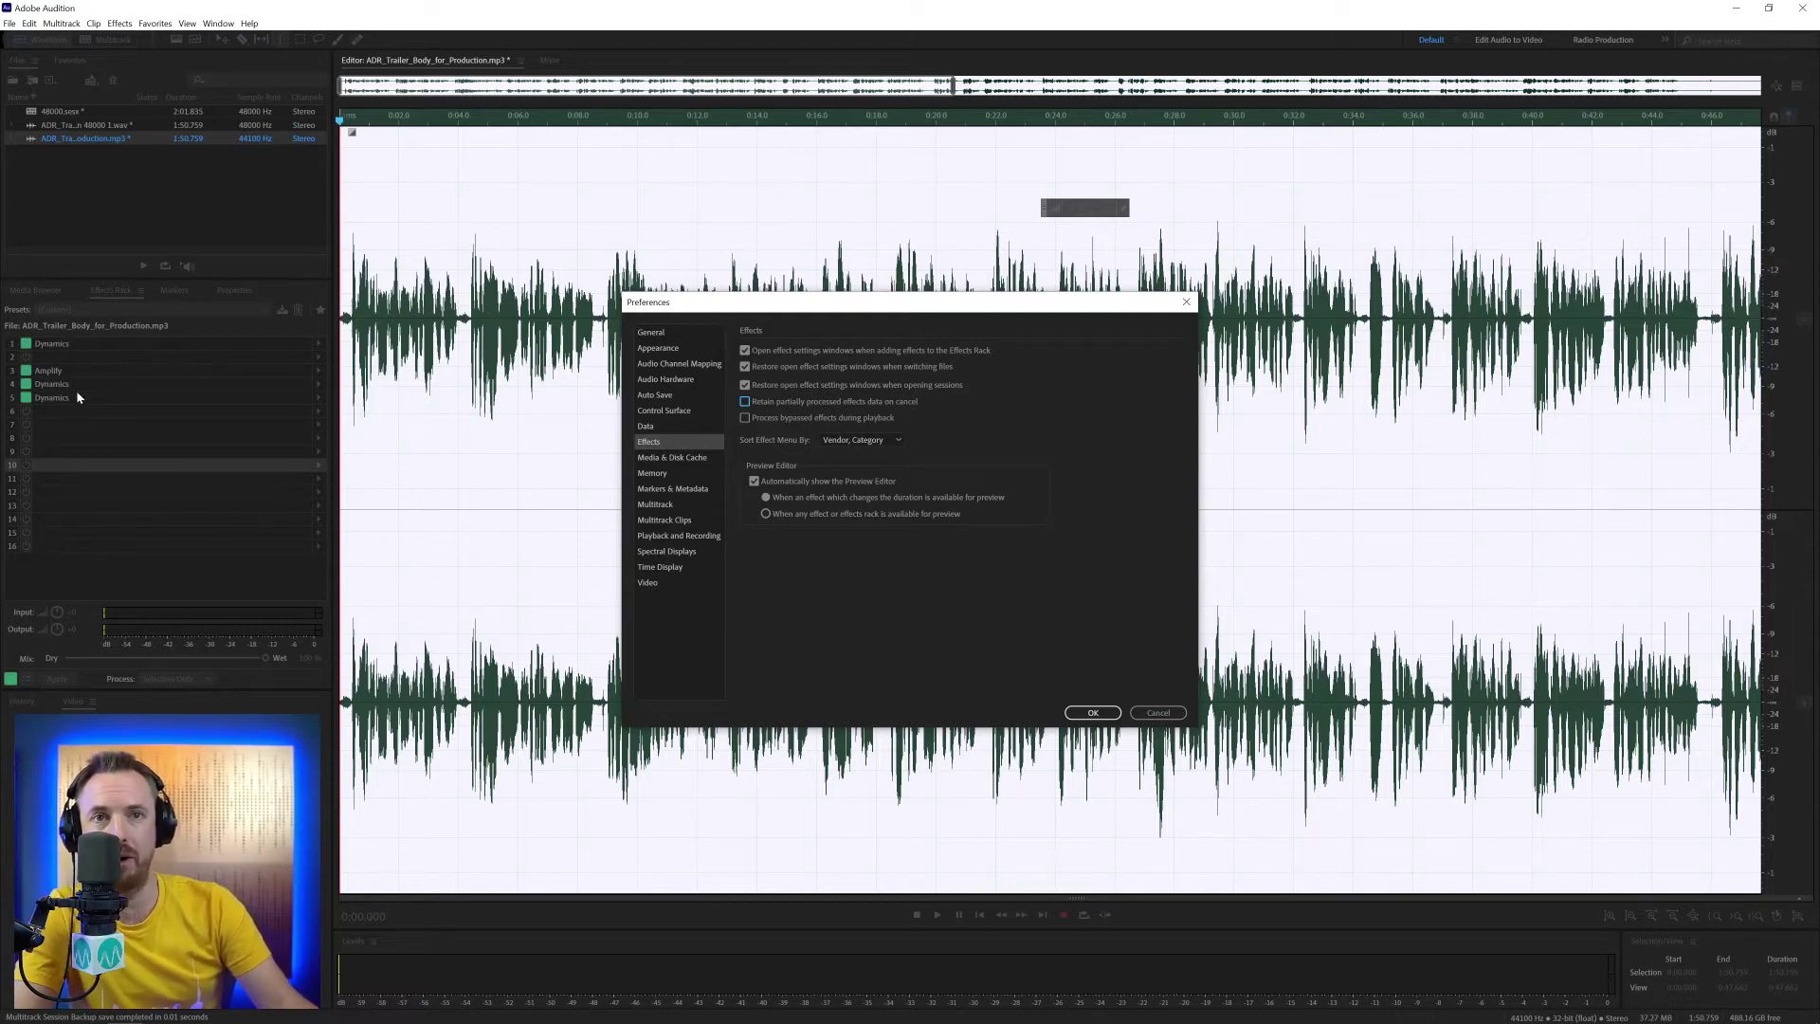
- Cancel Preferences, switch off the Dynamics effects in slots 5 and 4, and reopen Preferences
left_click(1159, 712)
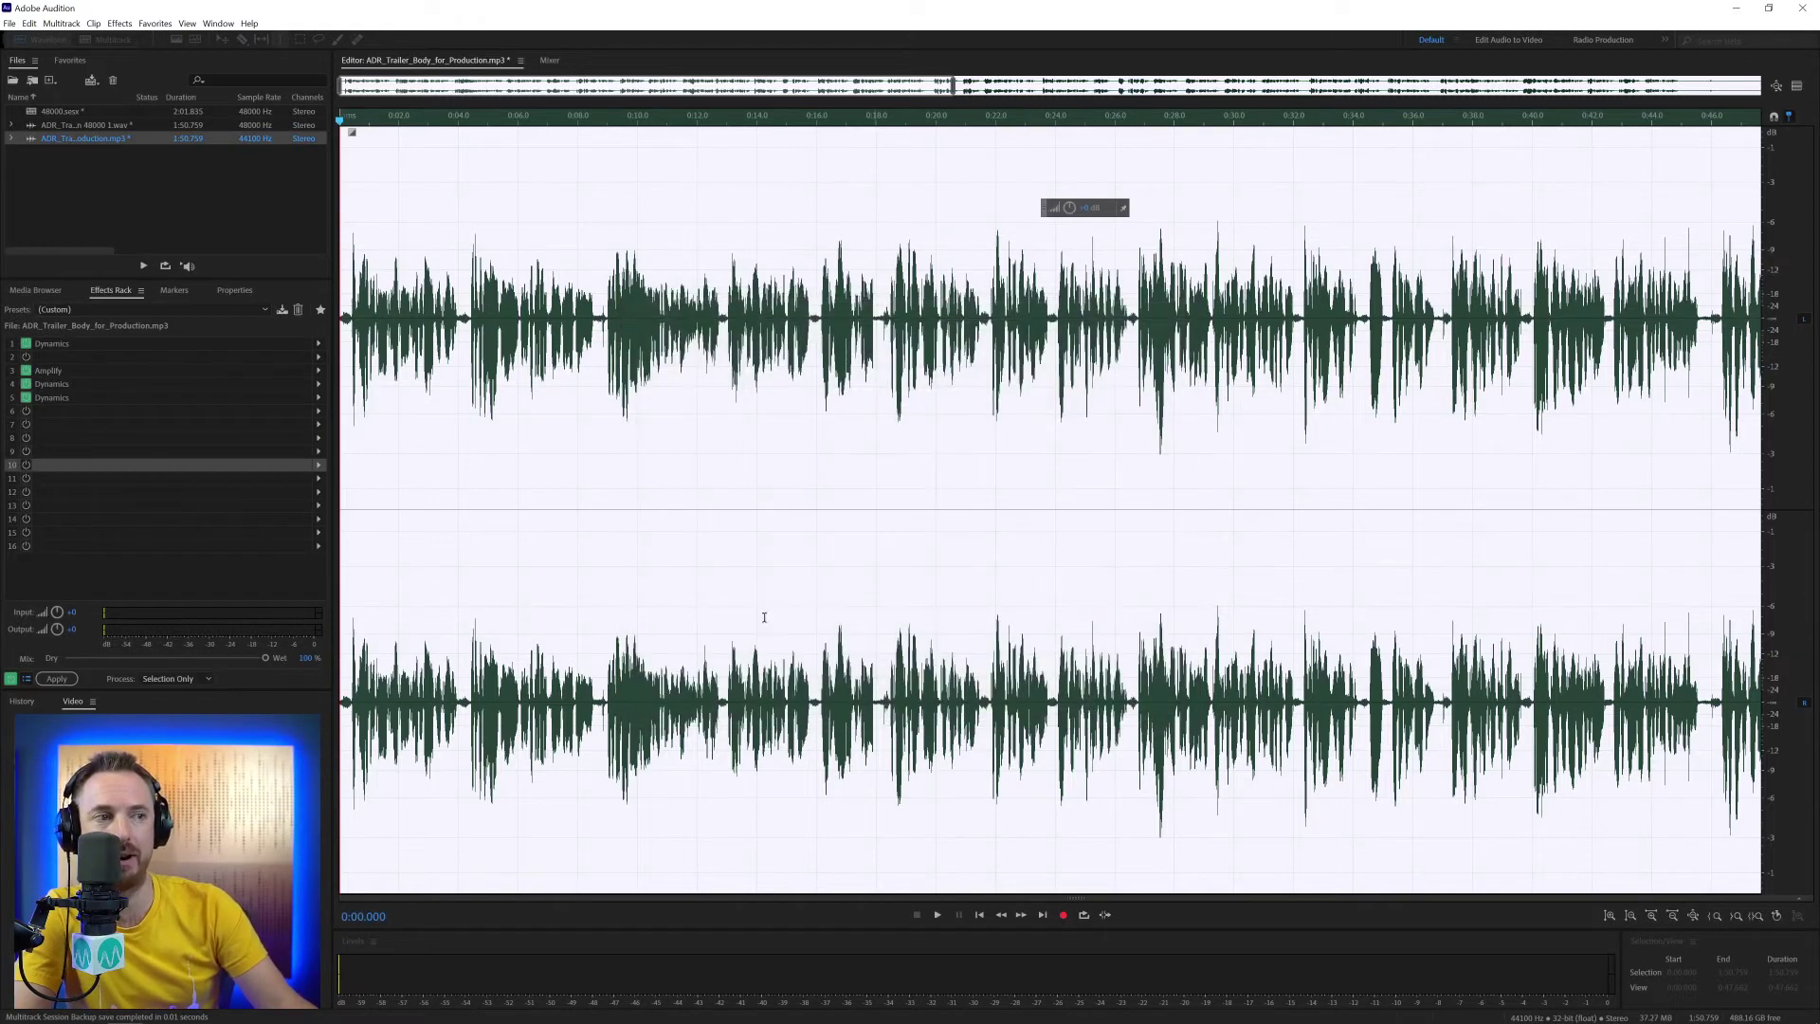
left_click(26, 397)
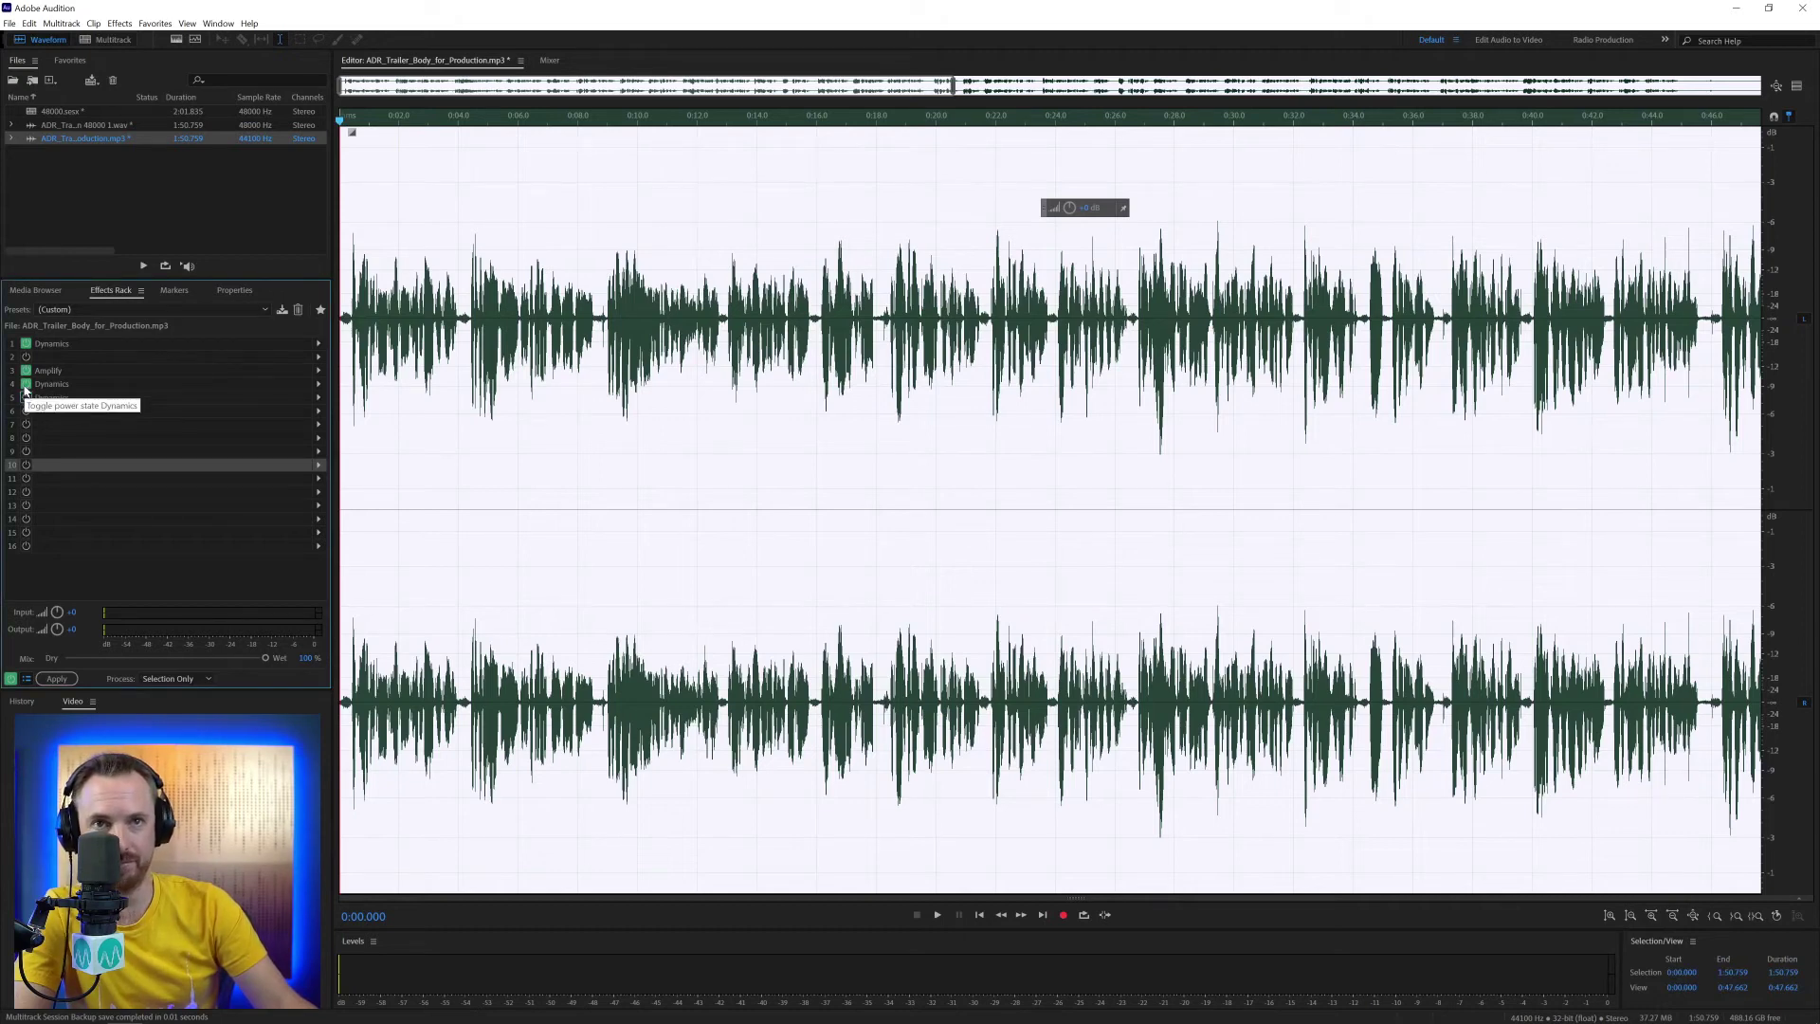
left_click(25, 384)
key("ctrl+k")
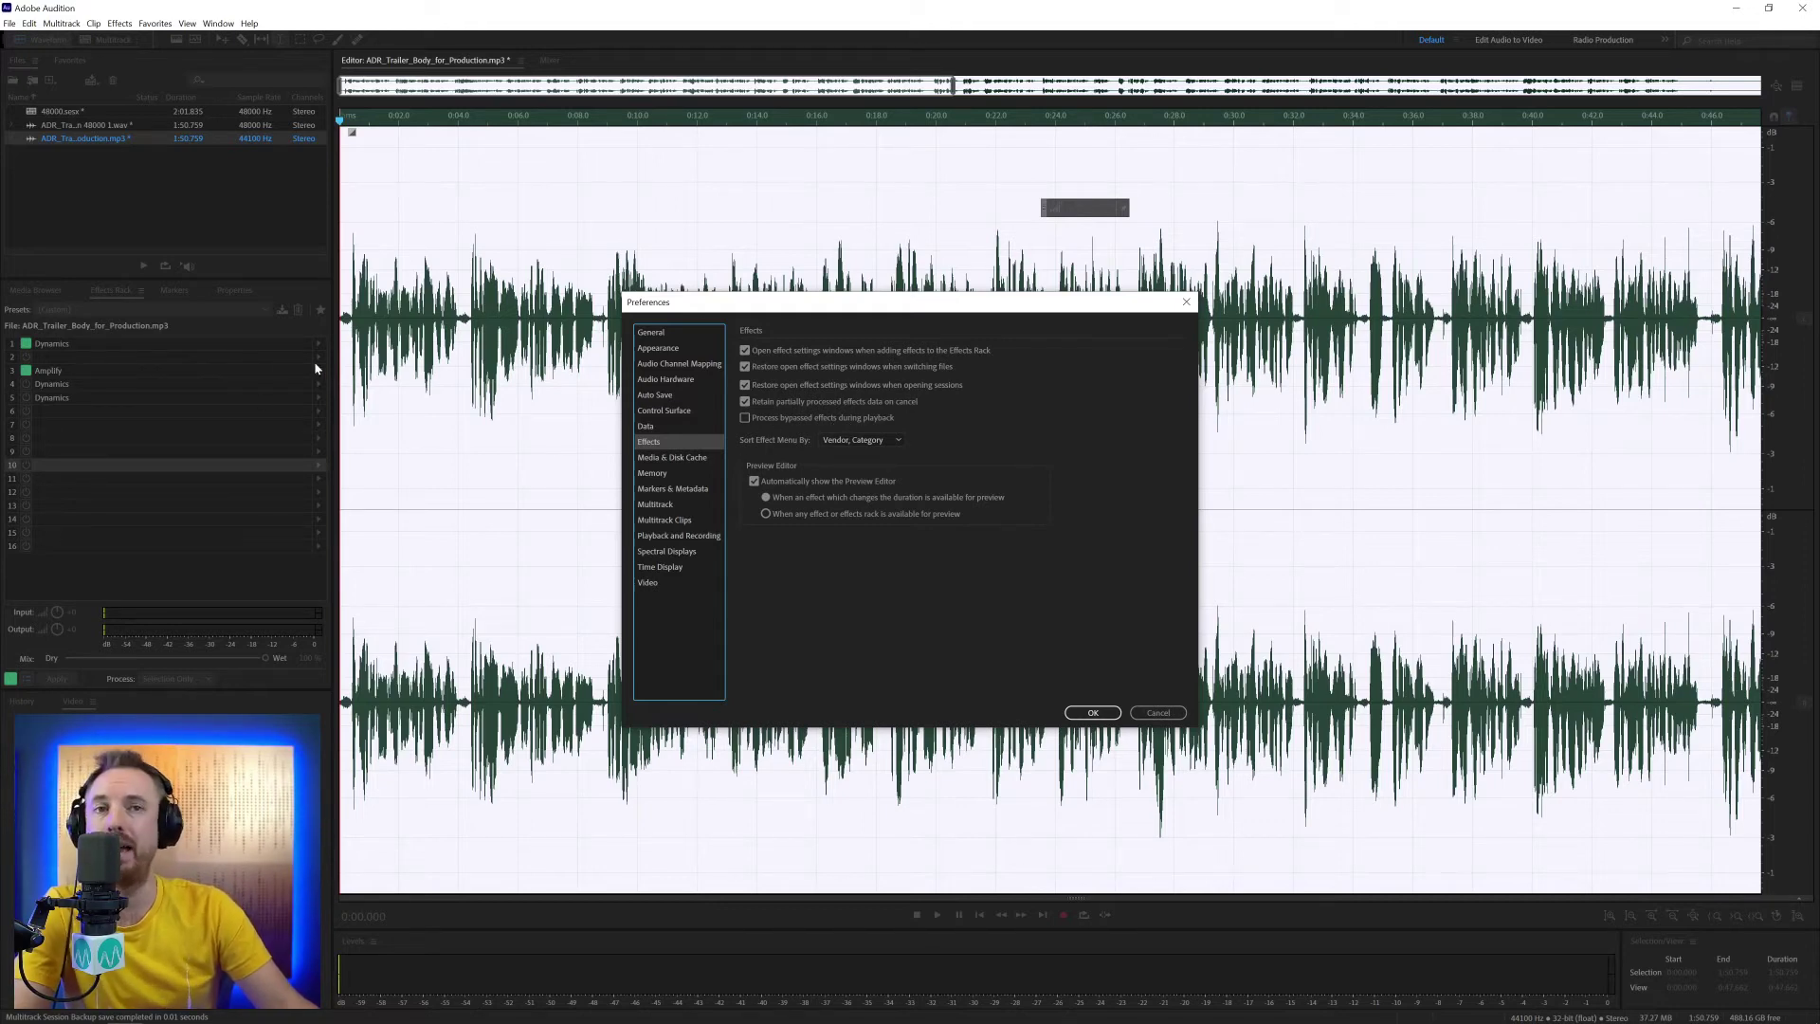
- Turn off retaining partially processed effects data, save Preferences, and browse the VST 3 Waves effects
left_click(835, 402)
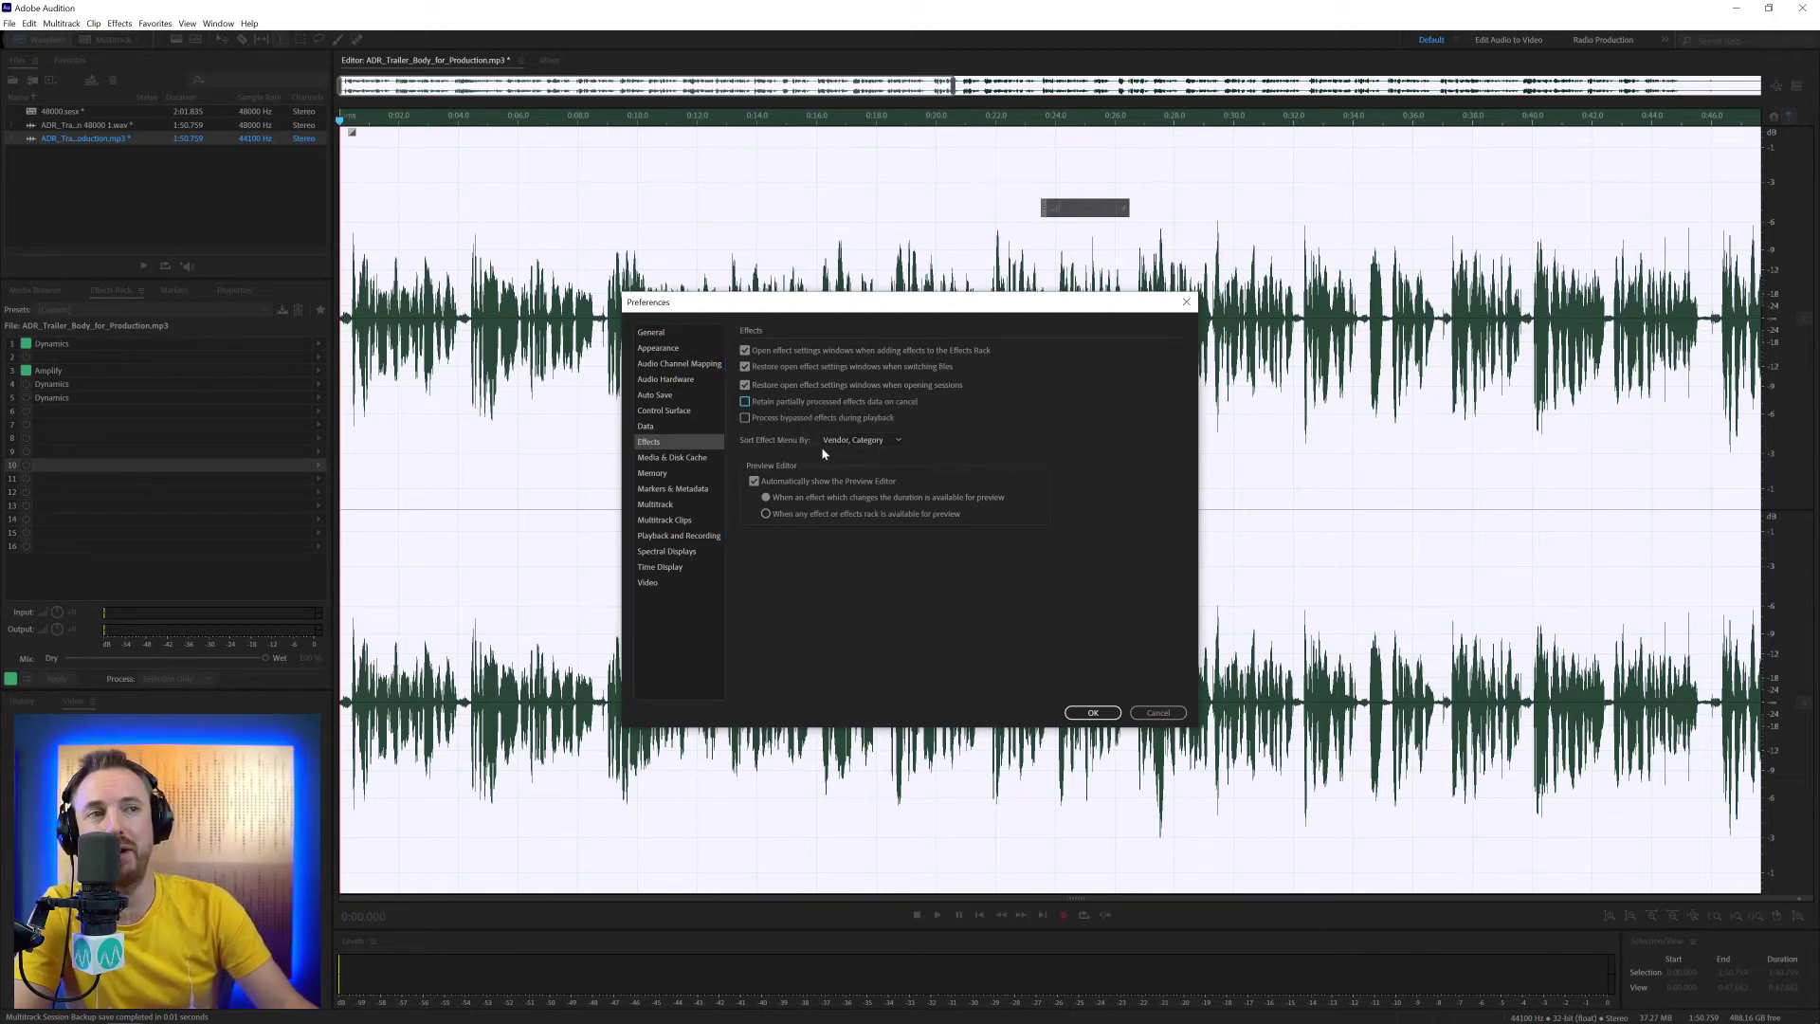
left_click(1092, 712)
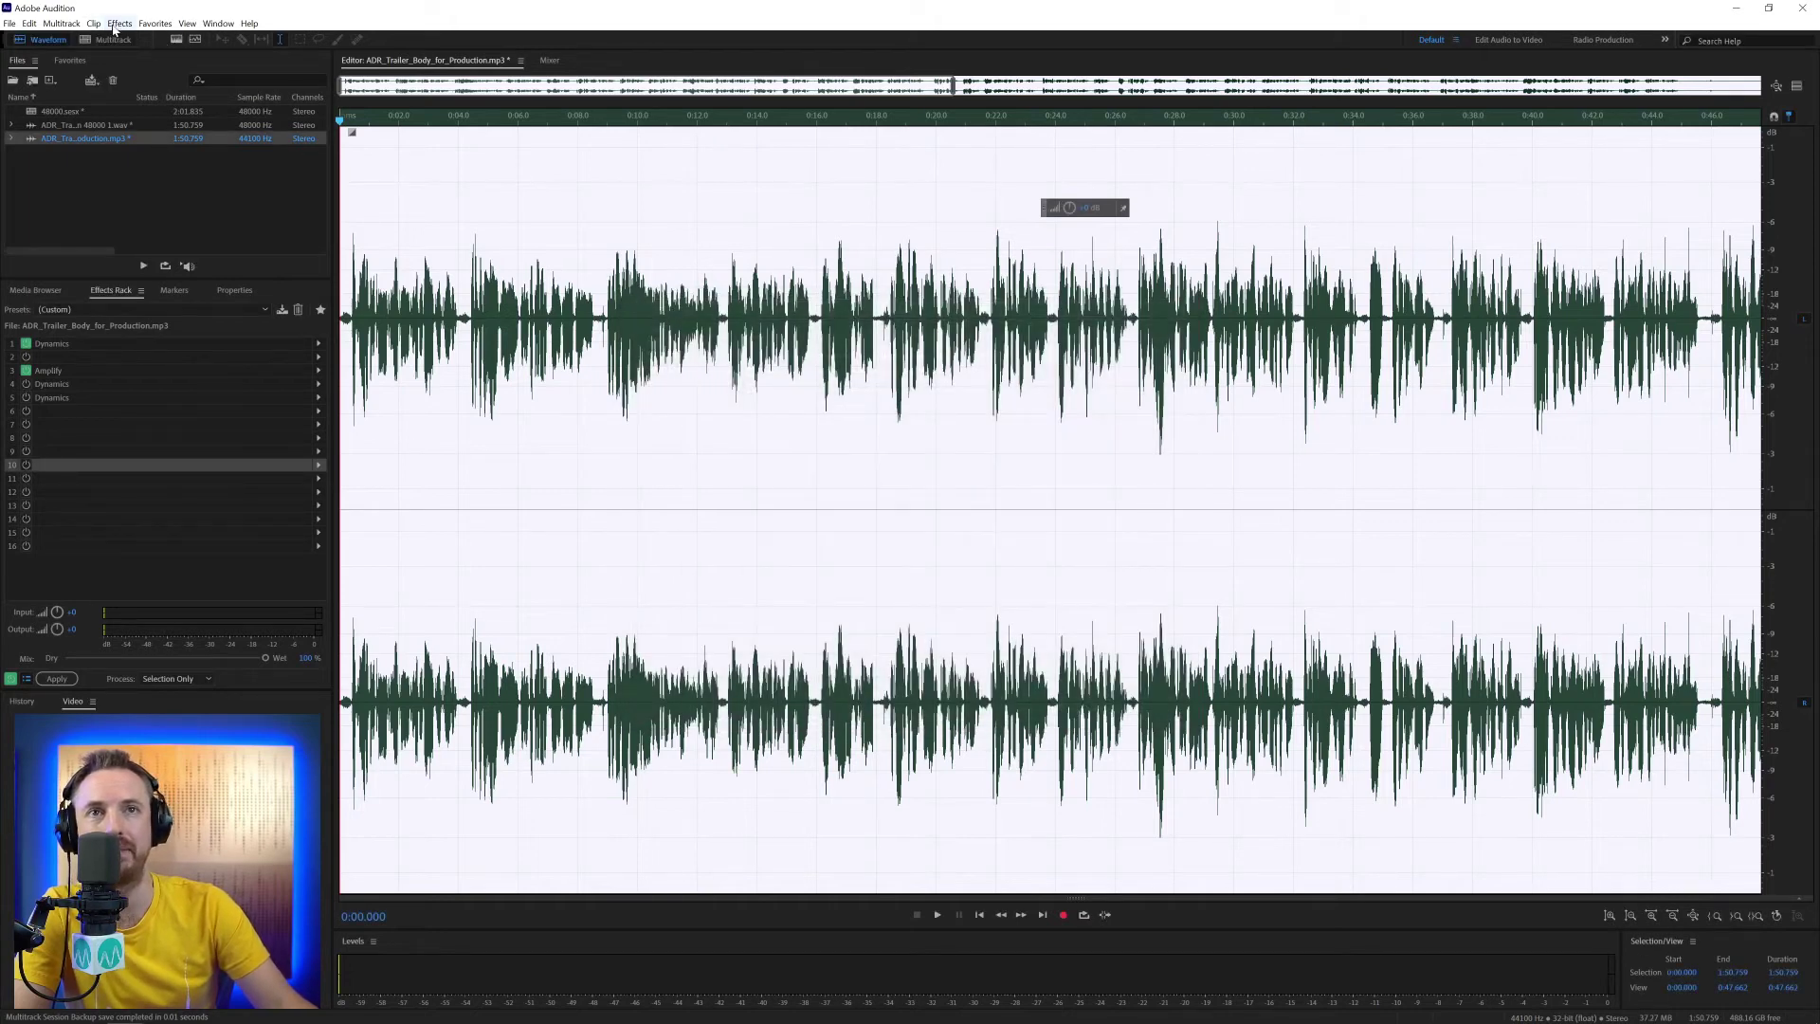
left_click(120, 23)
mouse_move(204, 350)
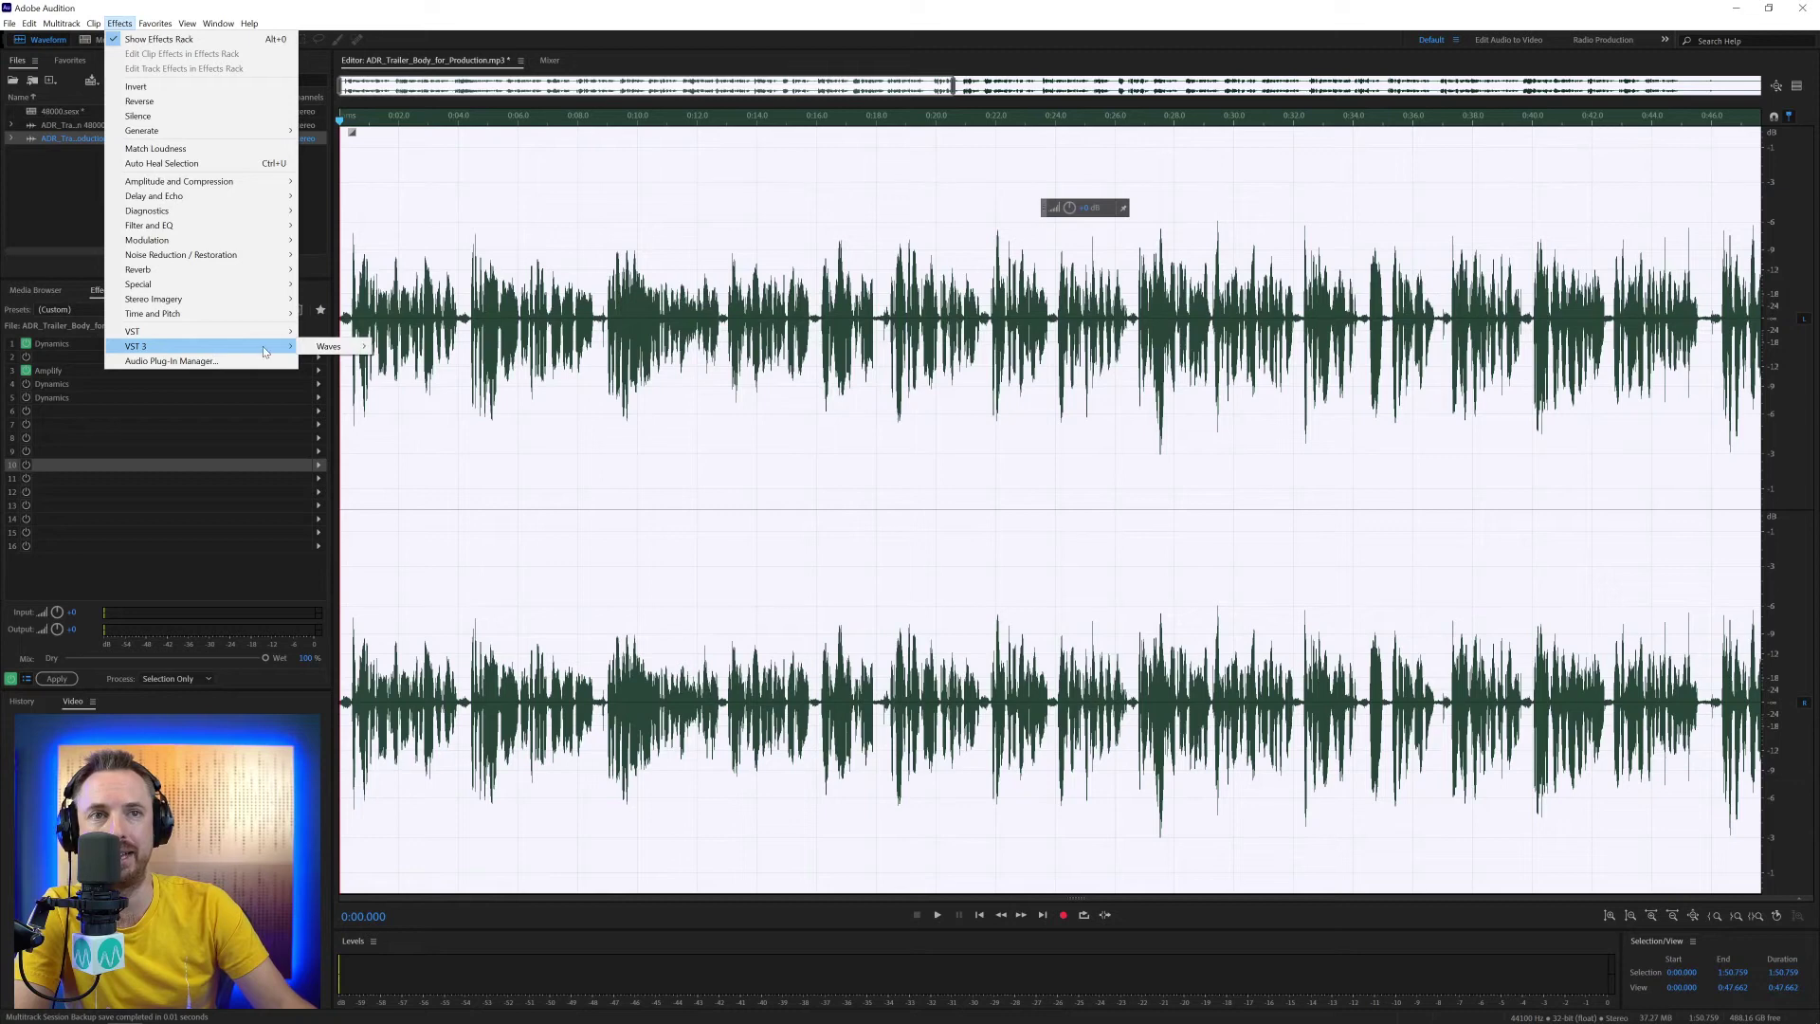
mouse_move(336, 347)
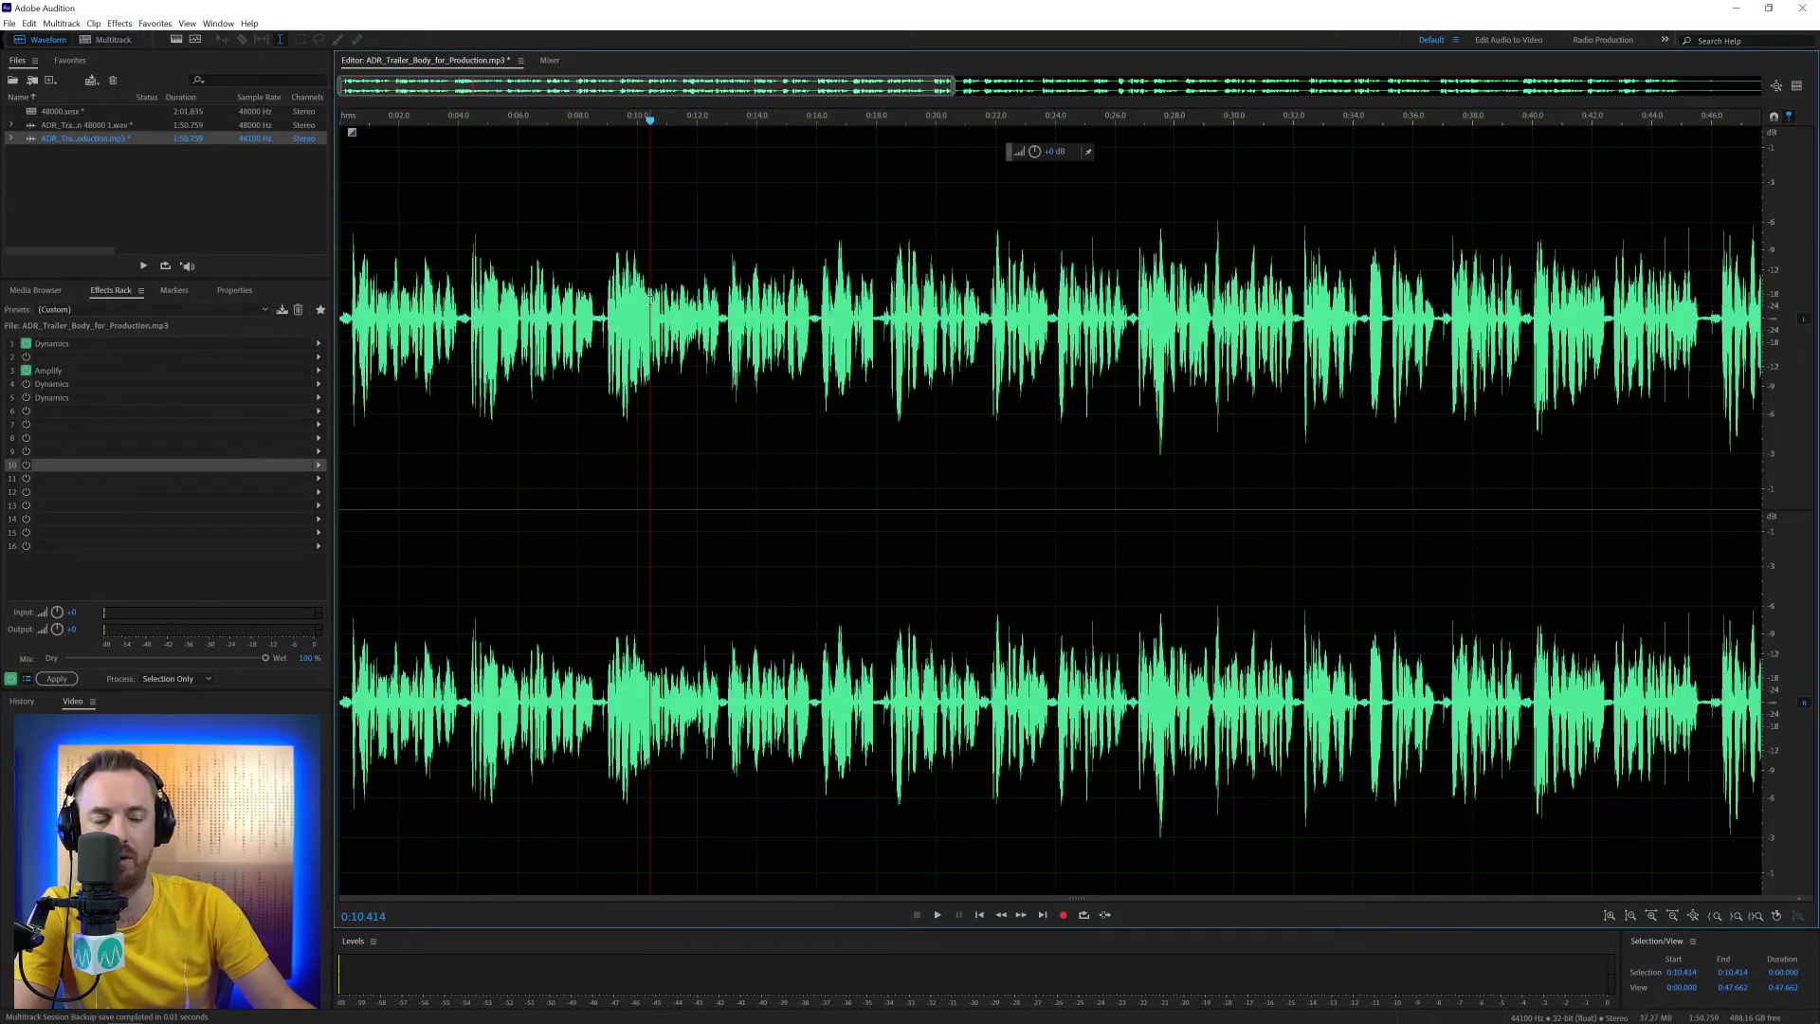
- Sort the effects menu by category, then vendor, in Effects preferences and save
key("ctrl+k")
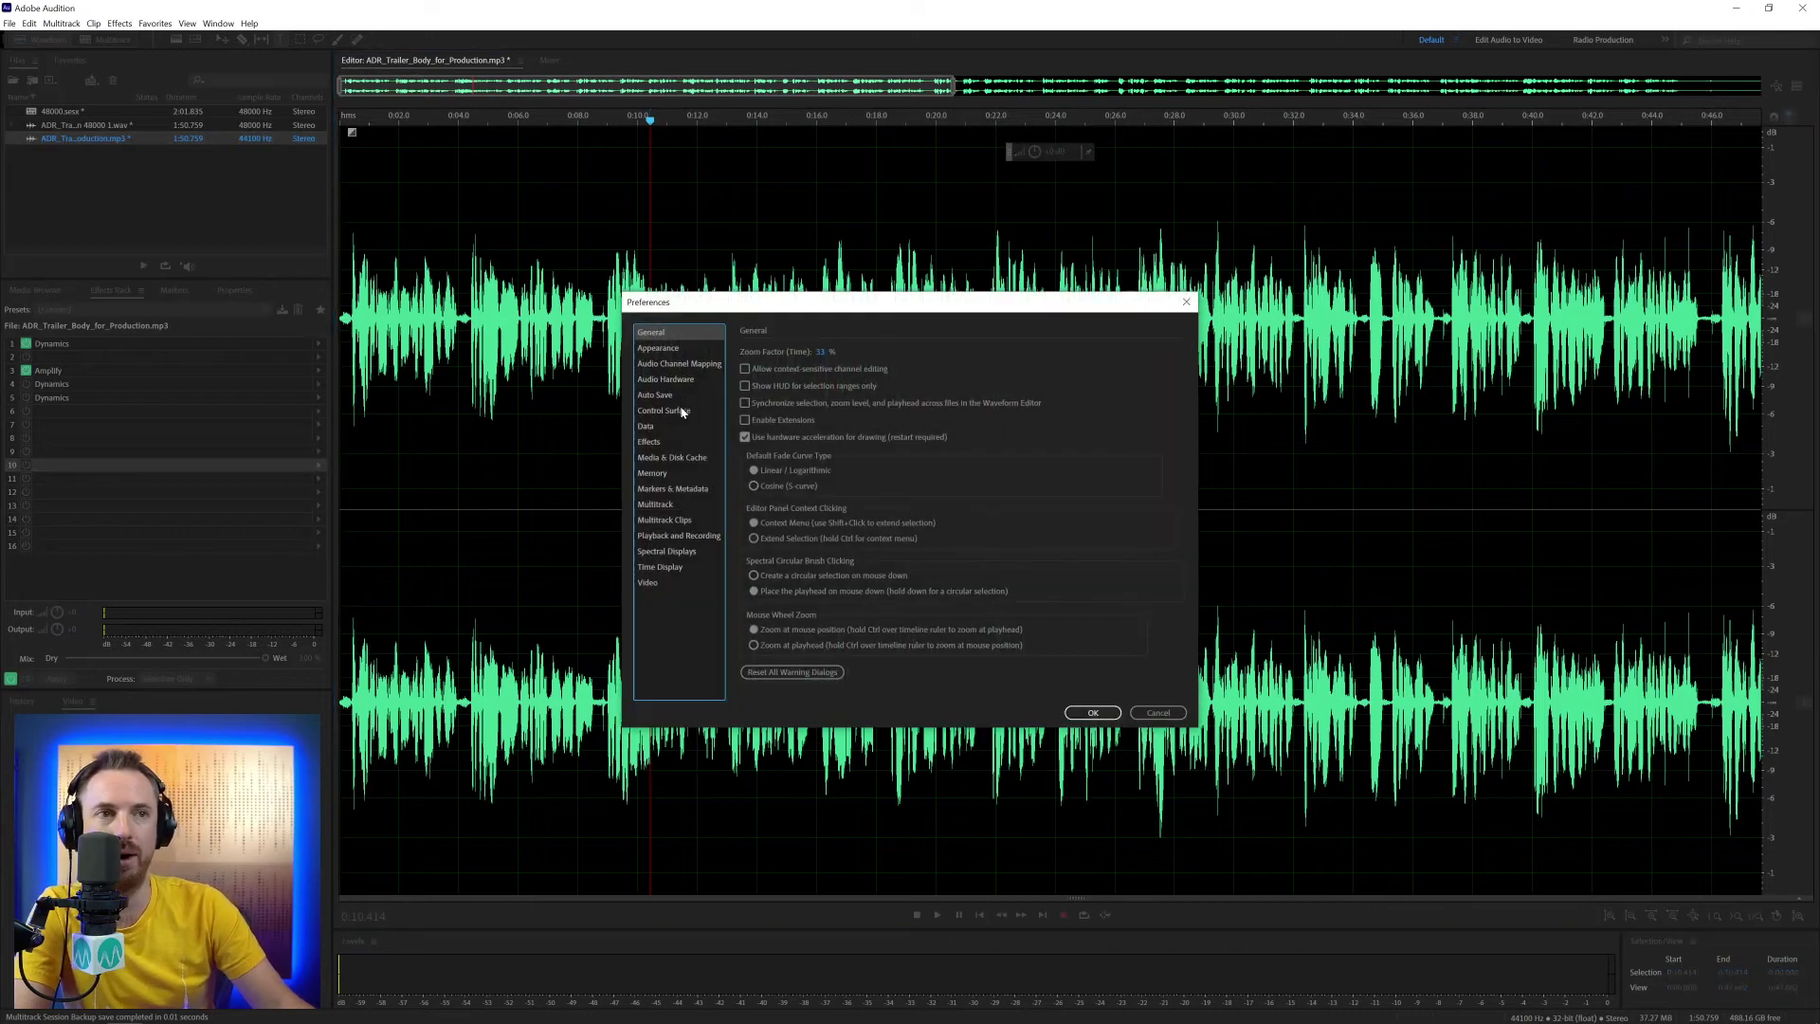
left_click(654, 442)
left_click(848, 440)
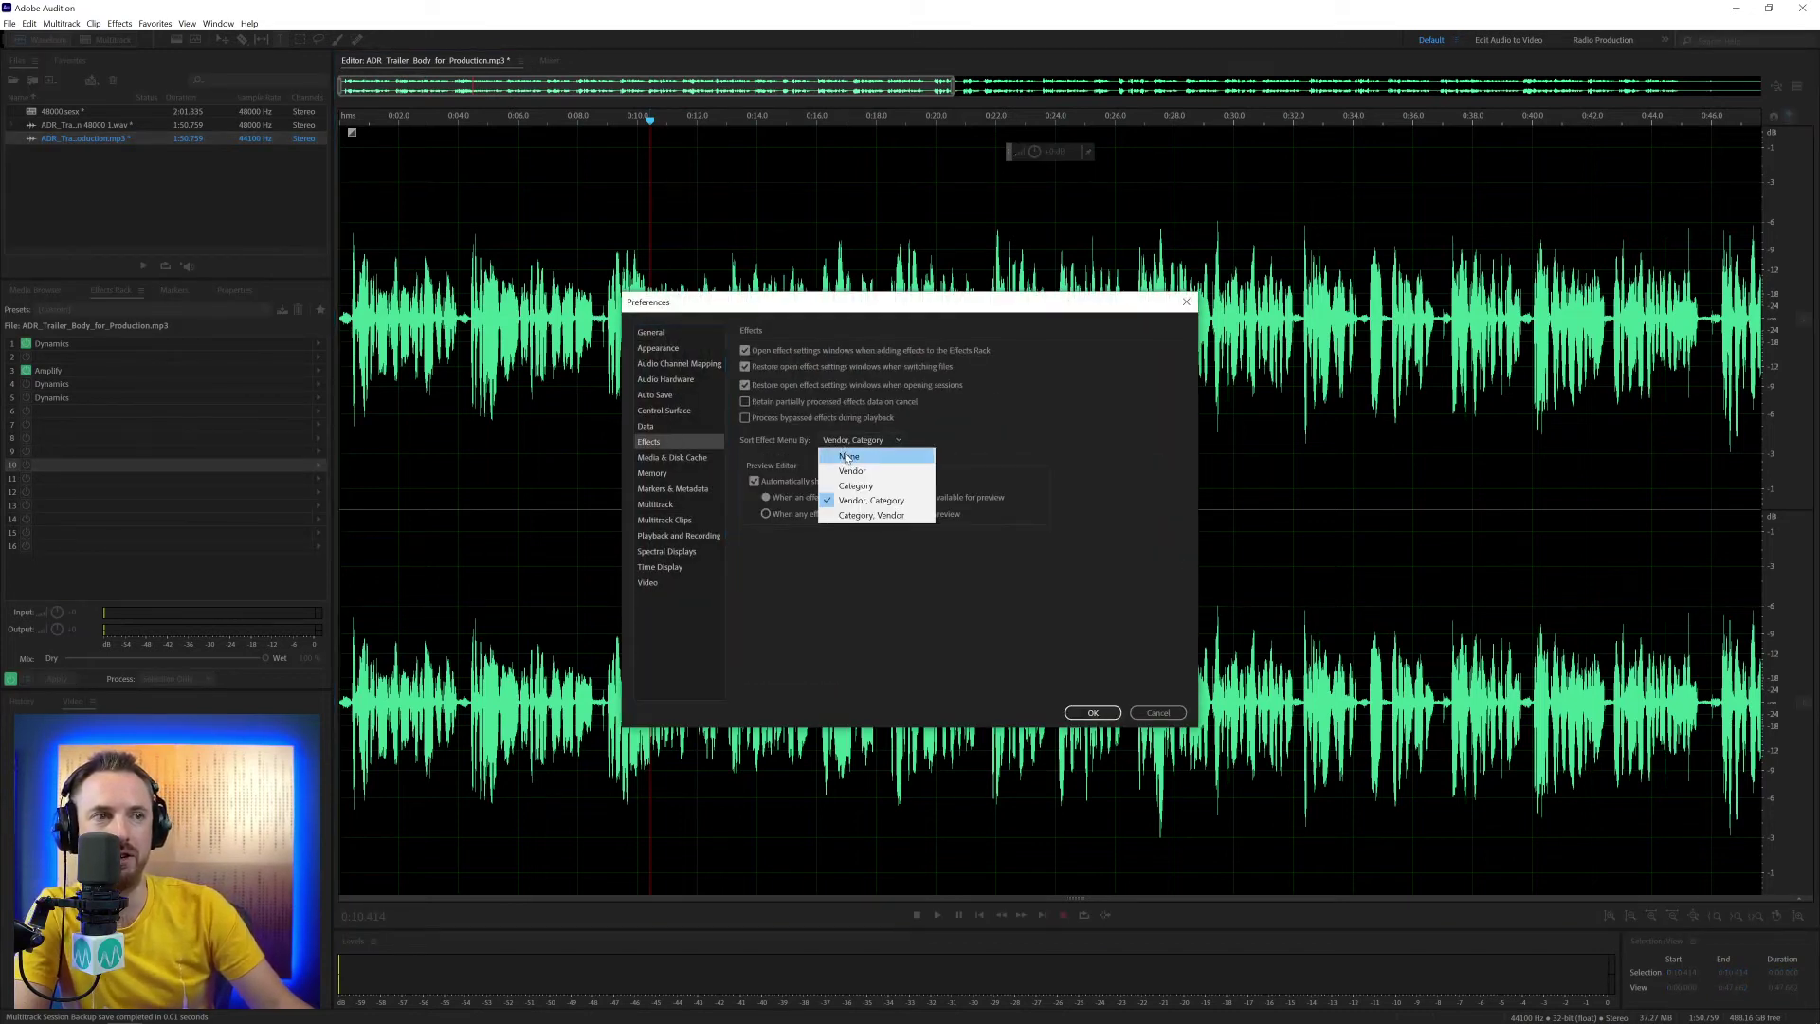
left_click(843, 514)
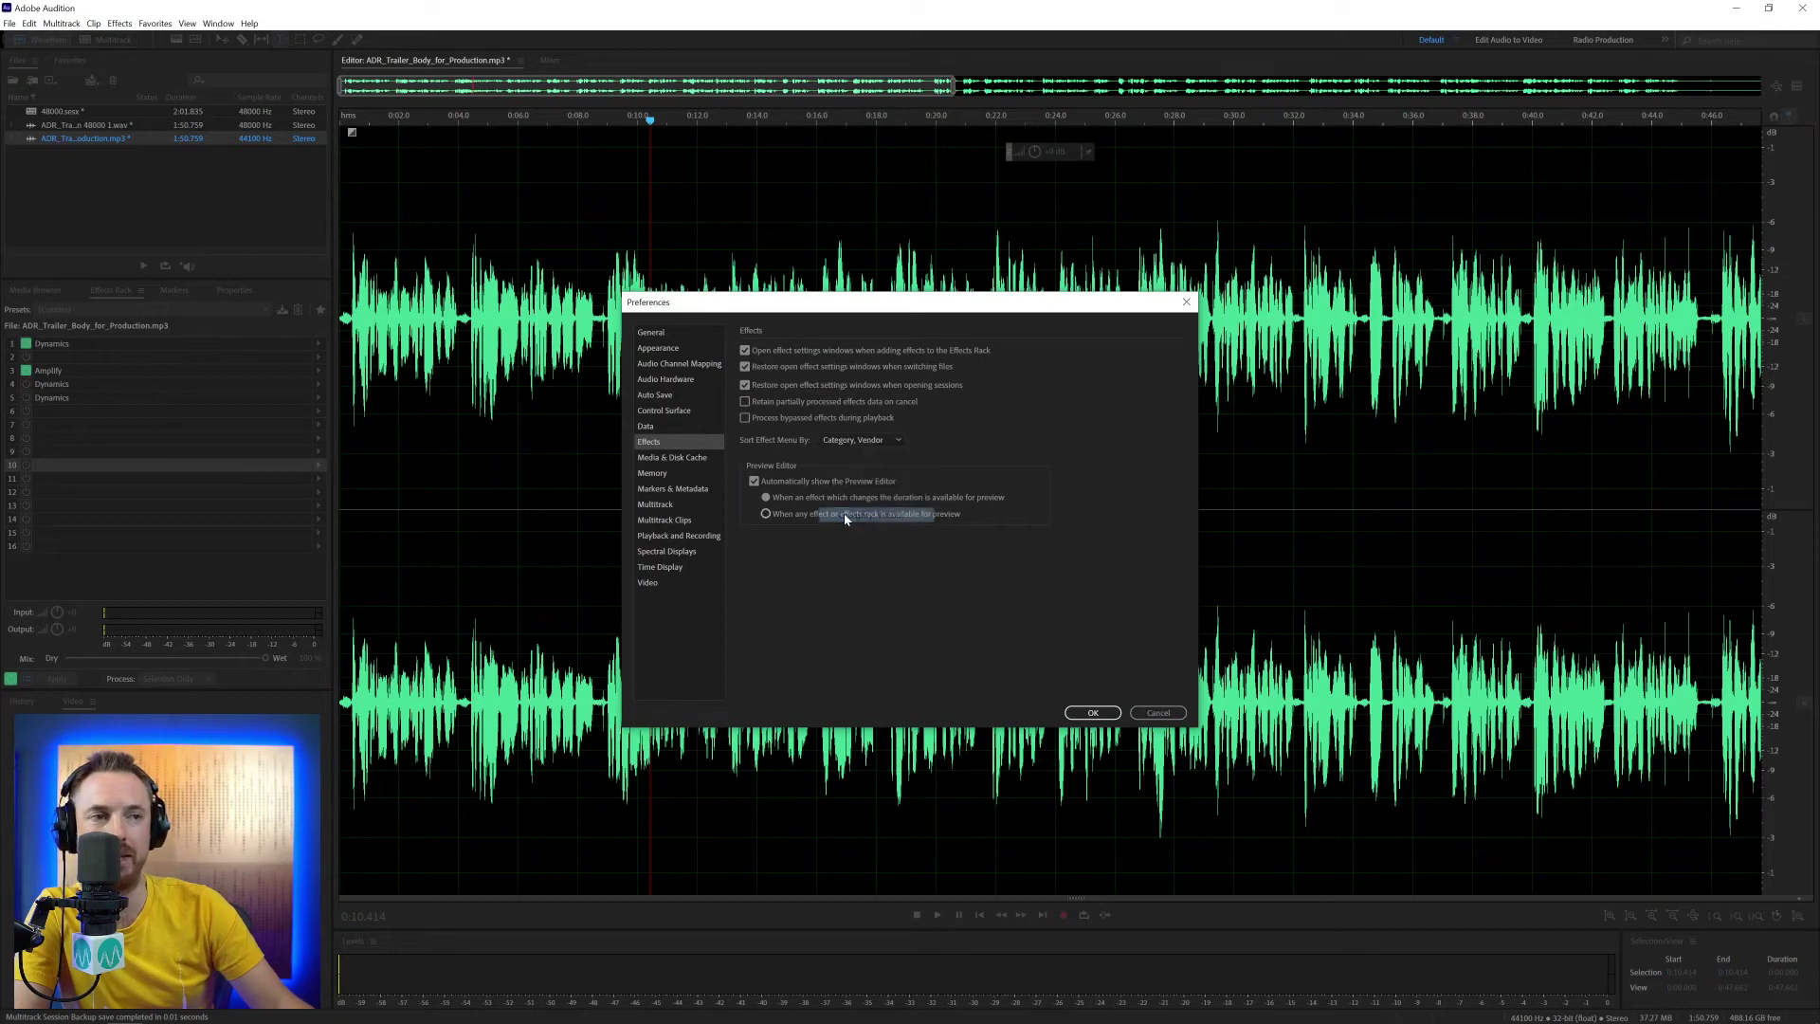
left_click(1092, 712)
- Check the effects menu ordering, place the playhead at 0:09.842, and reopen Preferences
left_click(119, 23)
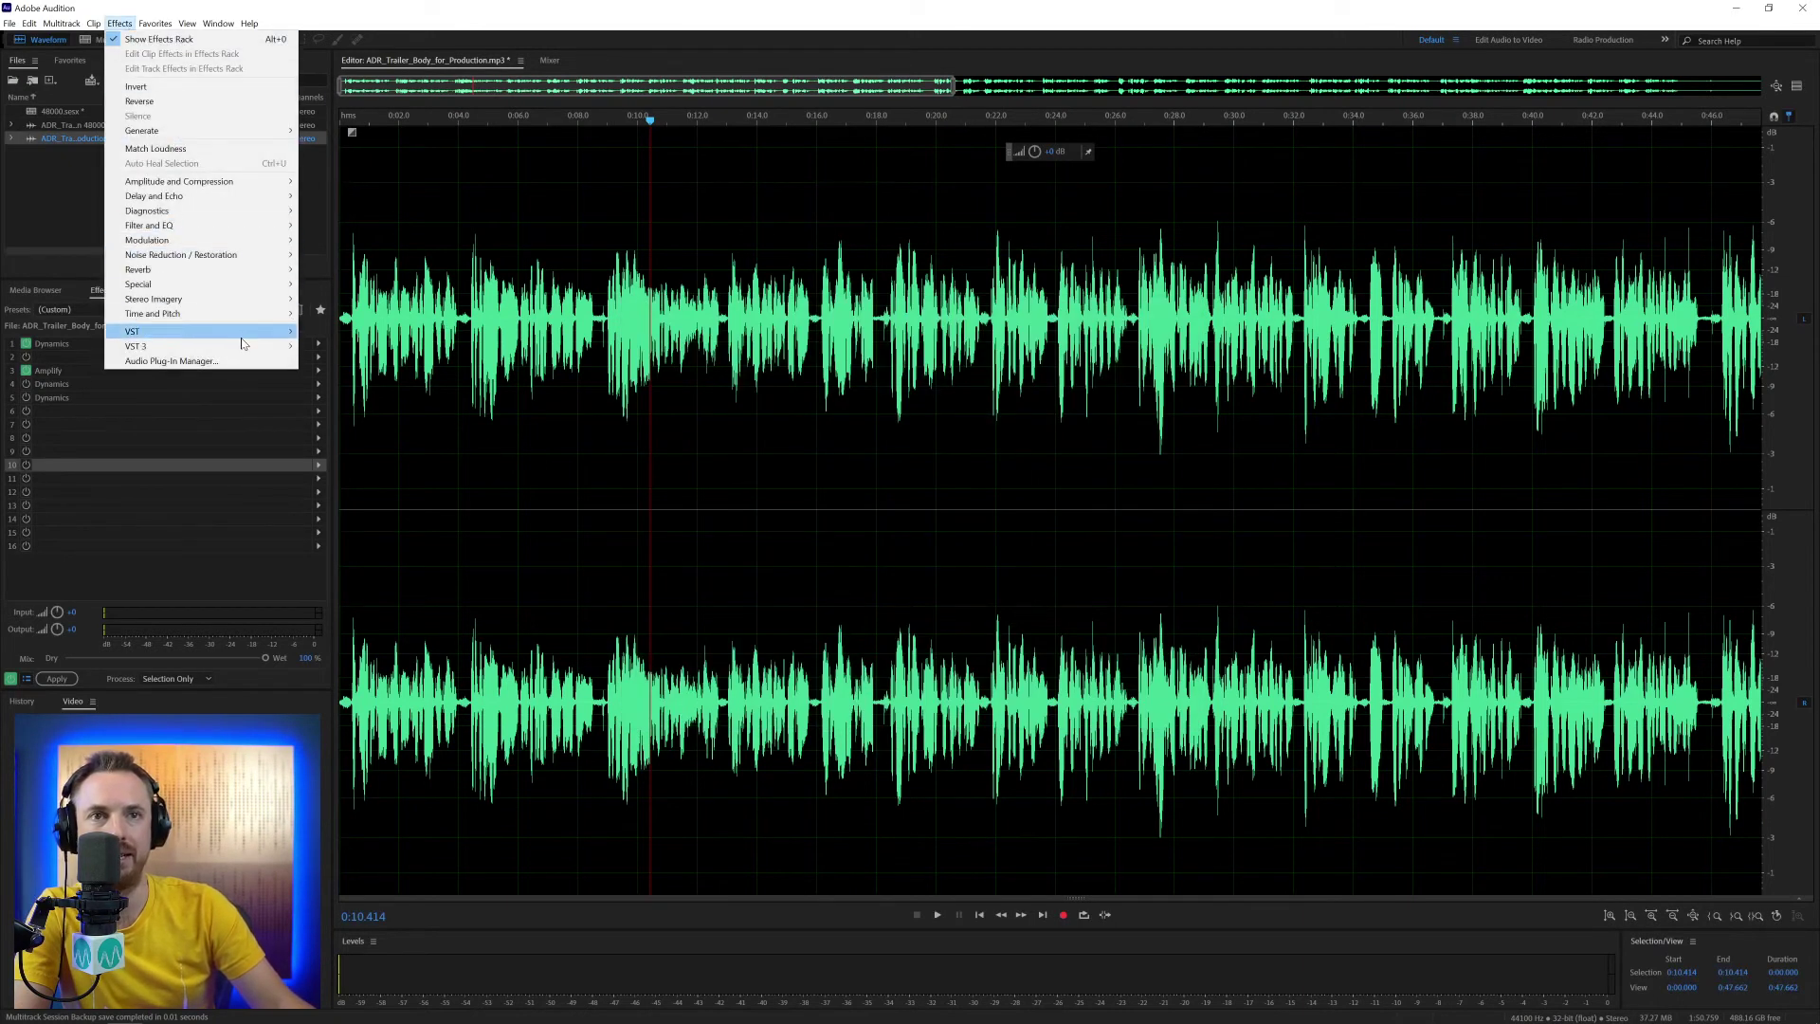
mouse_move(251, 346)
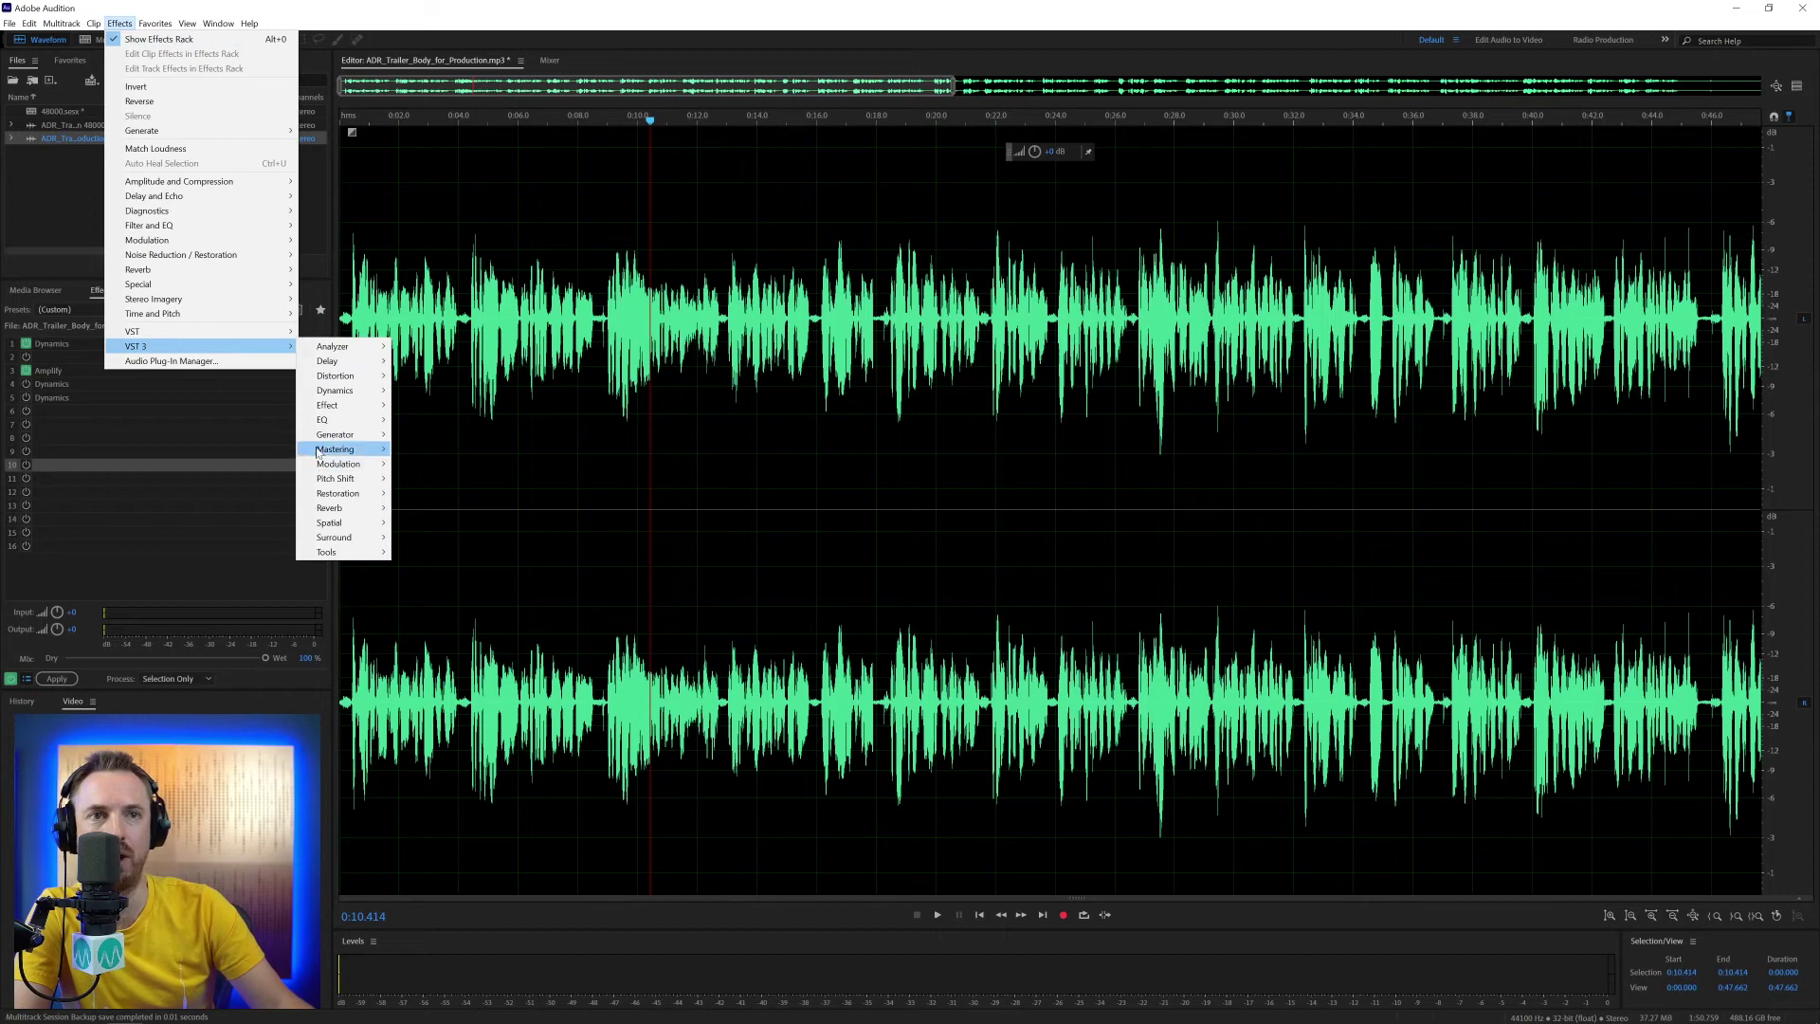
mouse_move(365, 479)
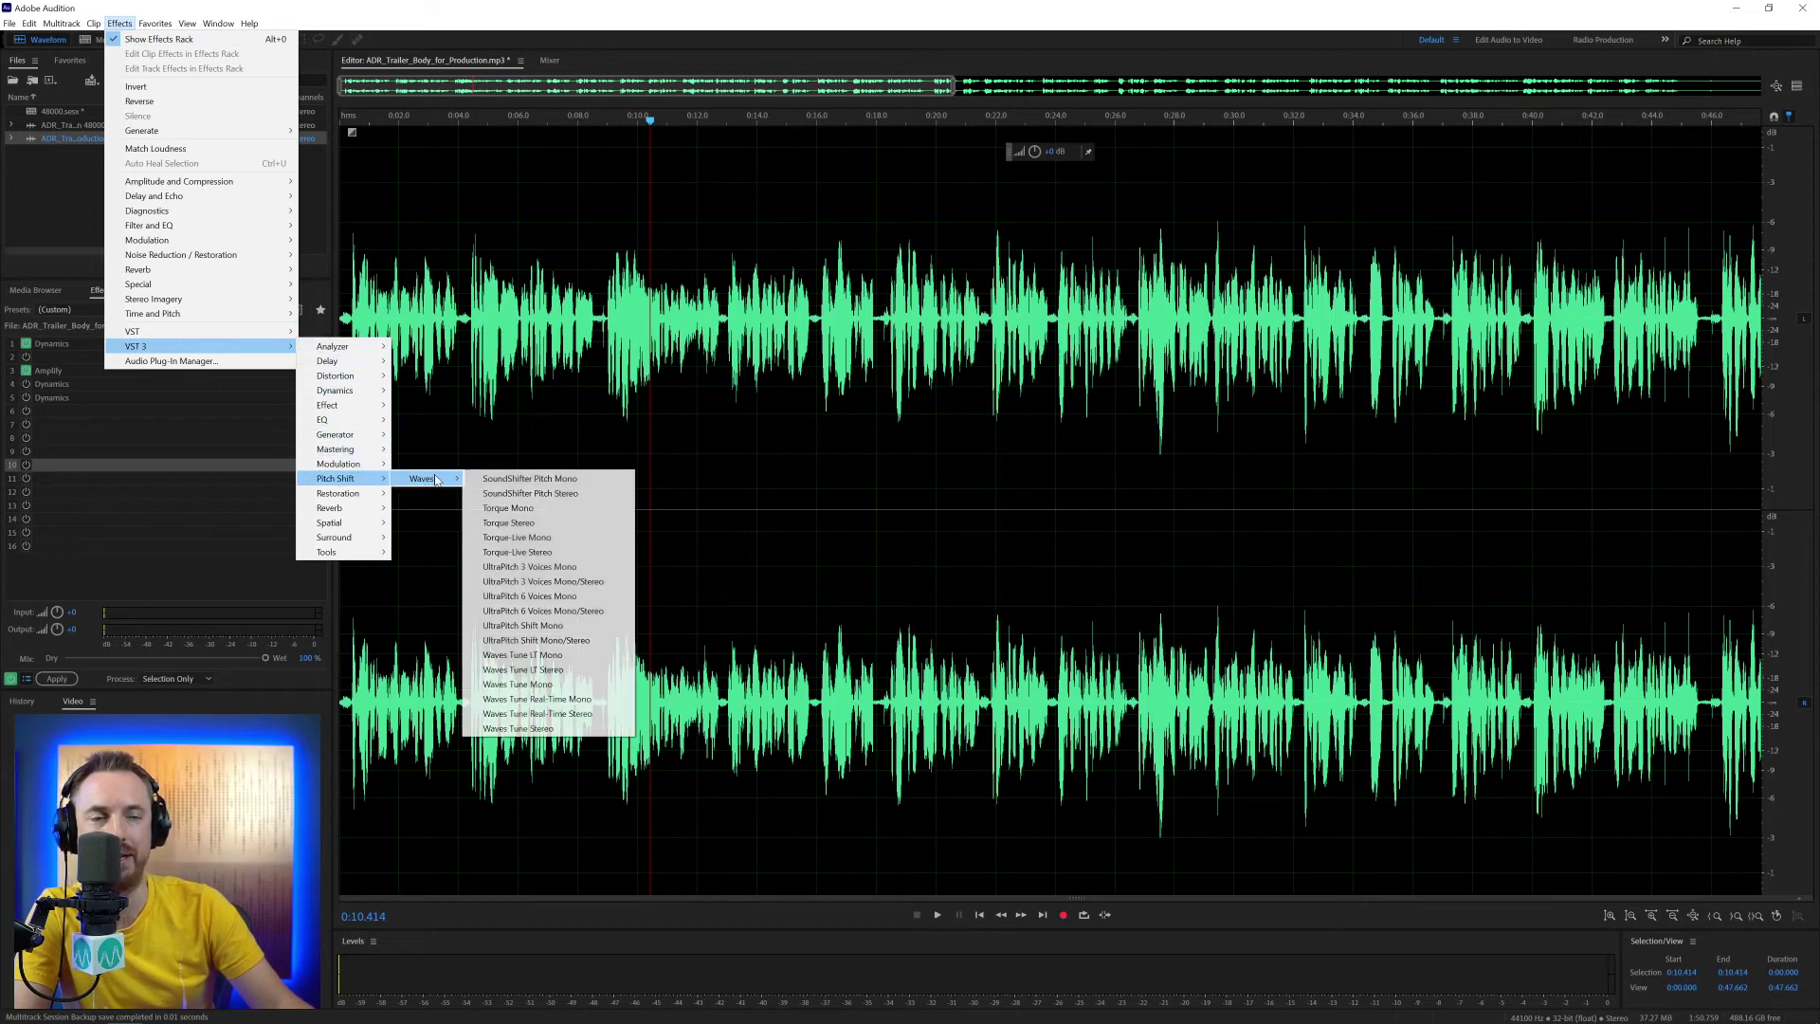
left_click(632, 257)
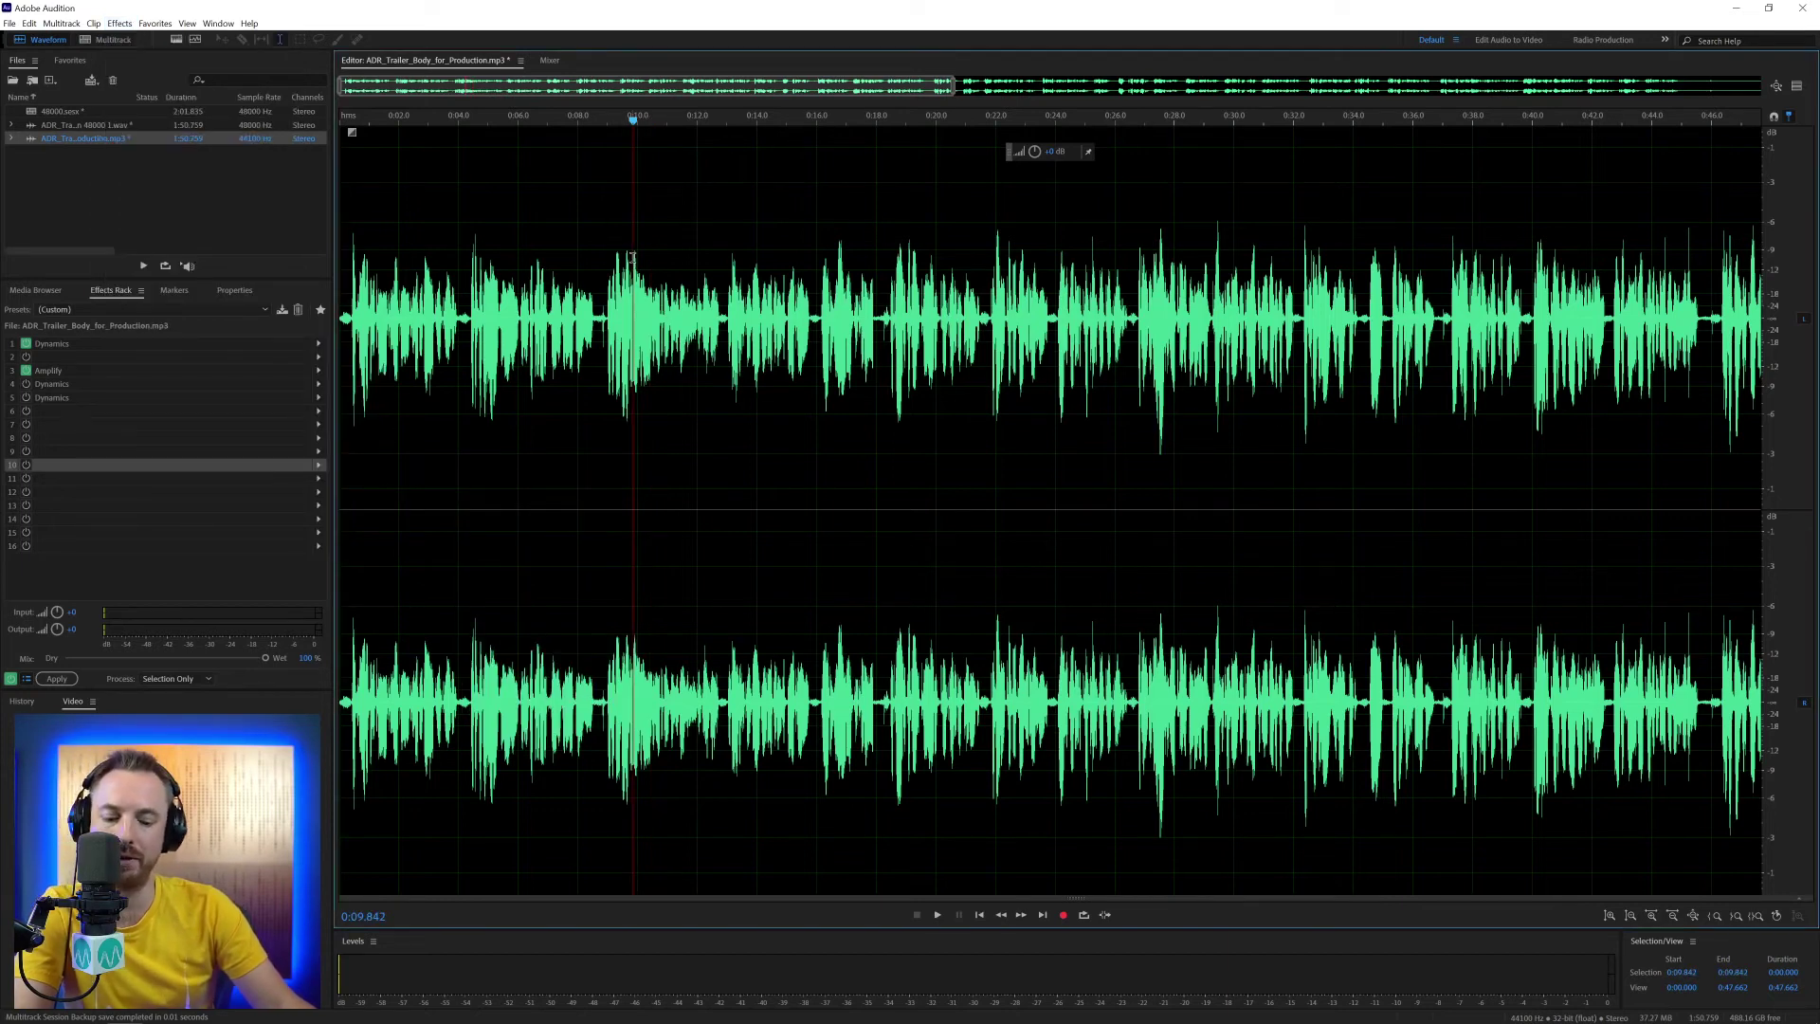
key("ctrl+k")
- Cancel the Effects preferences unchanged and place the playhead at 0:04.790
left_click(654, 442)
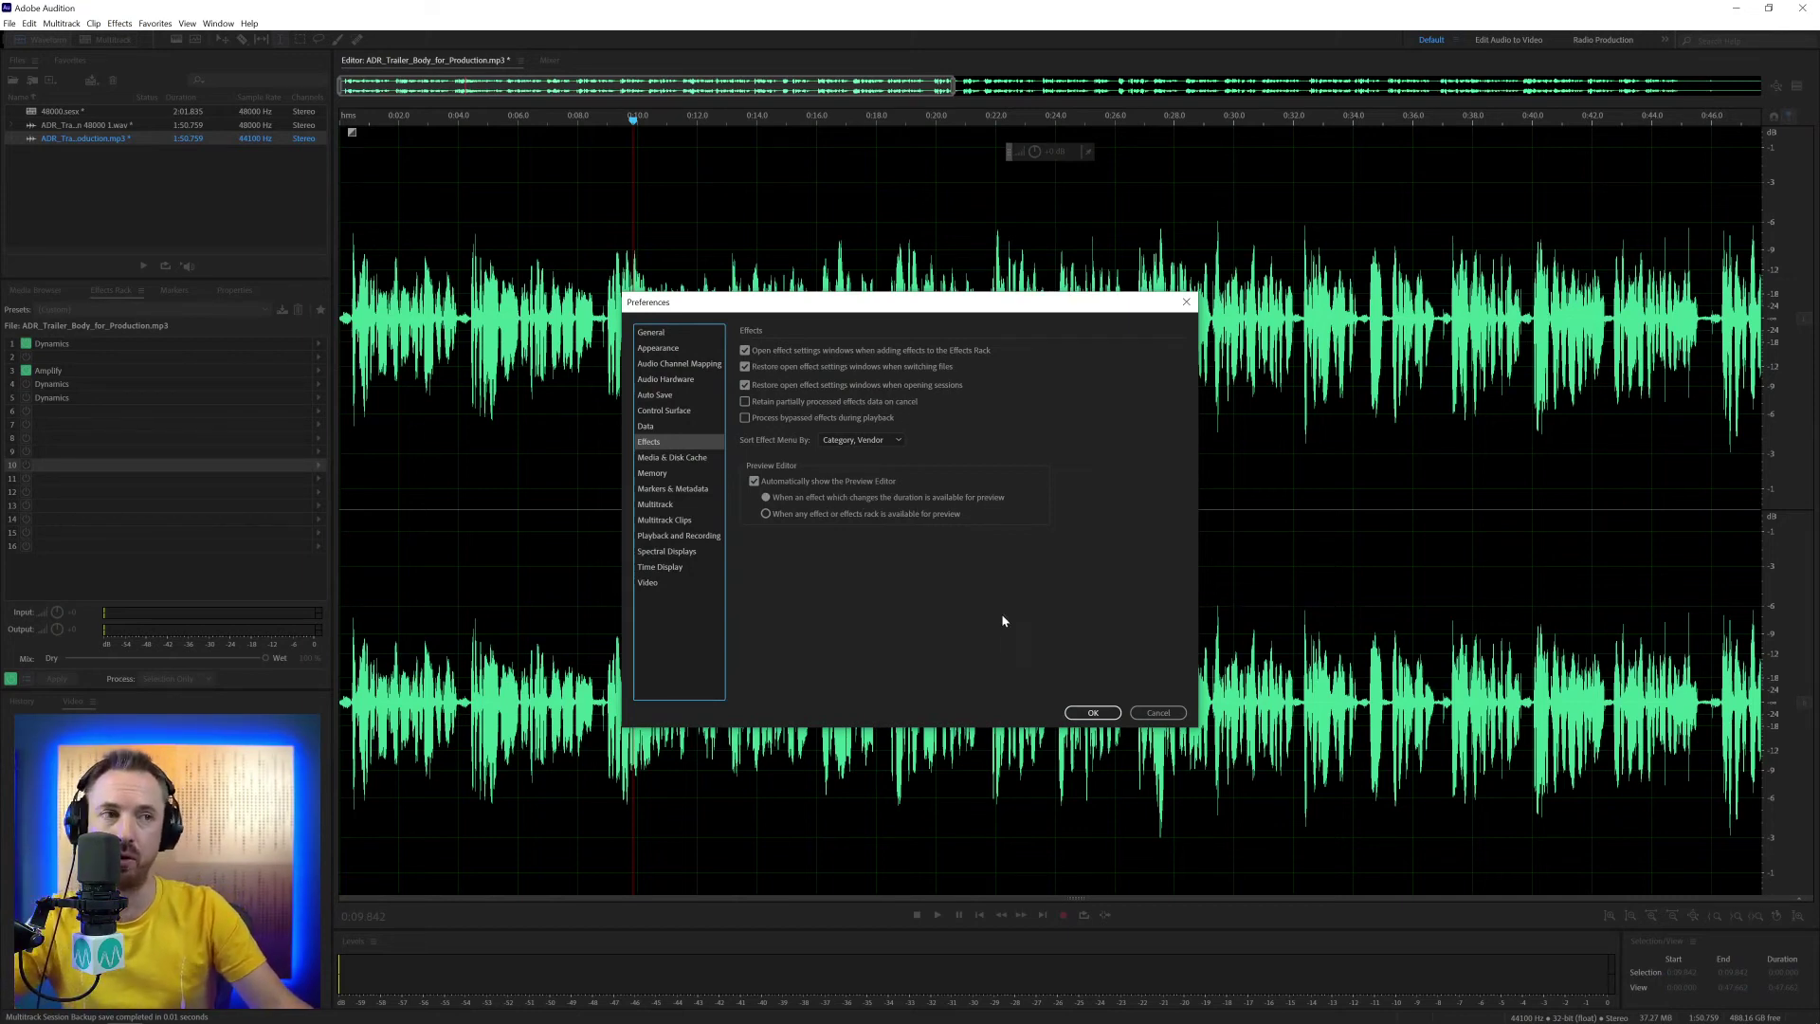
left_click(1157, 713)
left_click(483, 359)
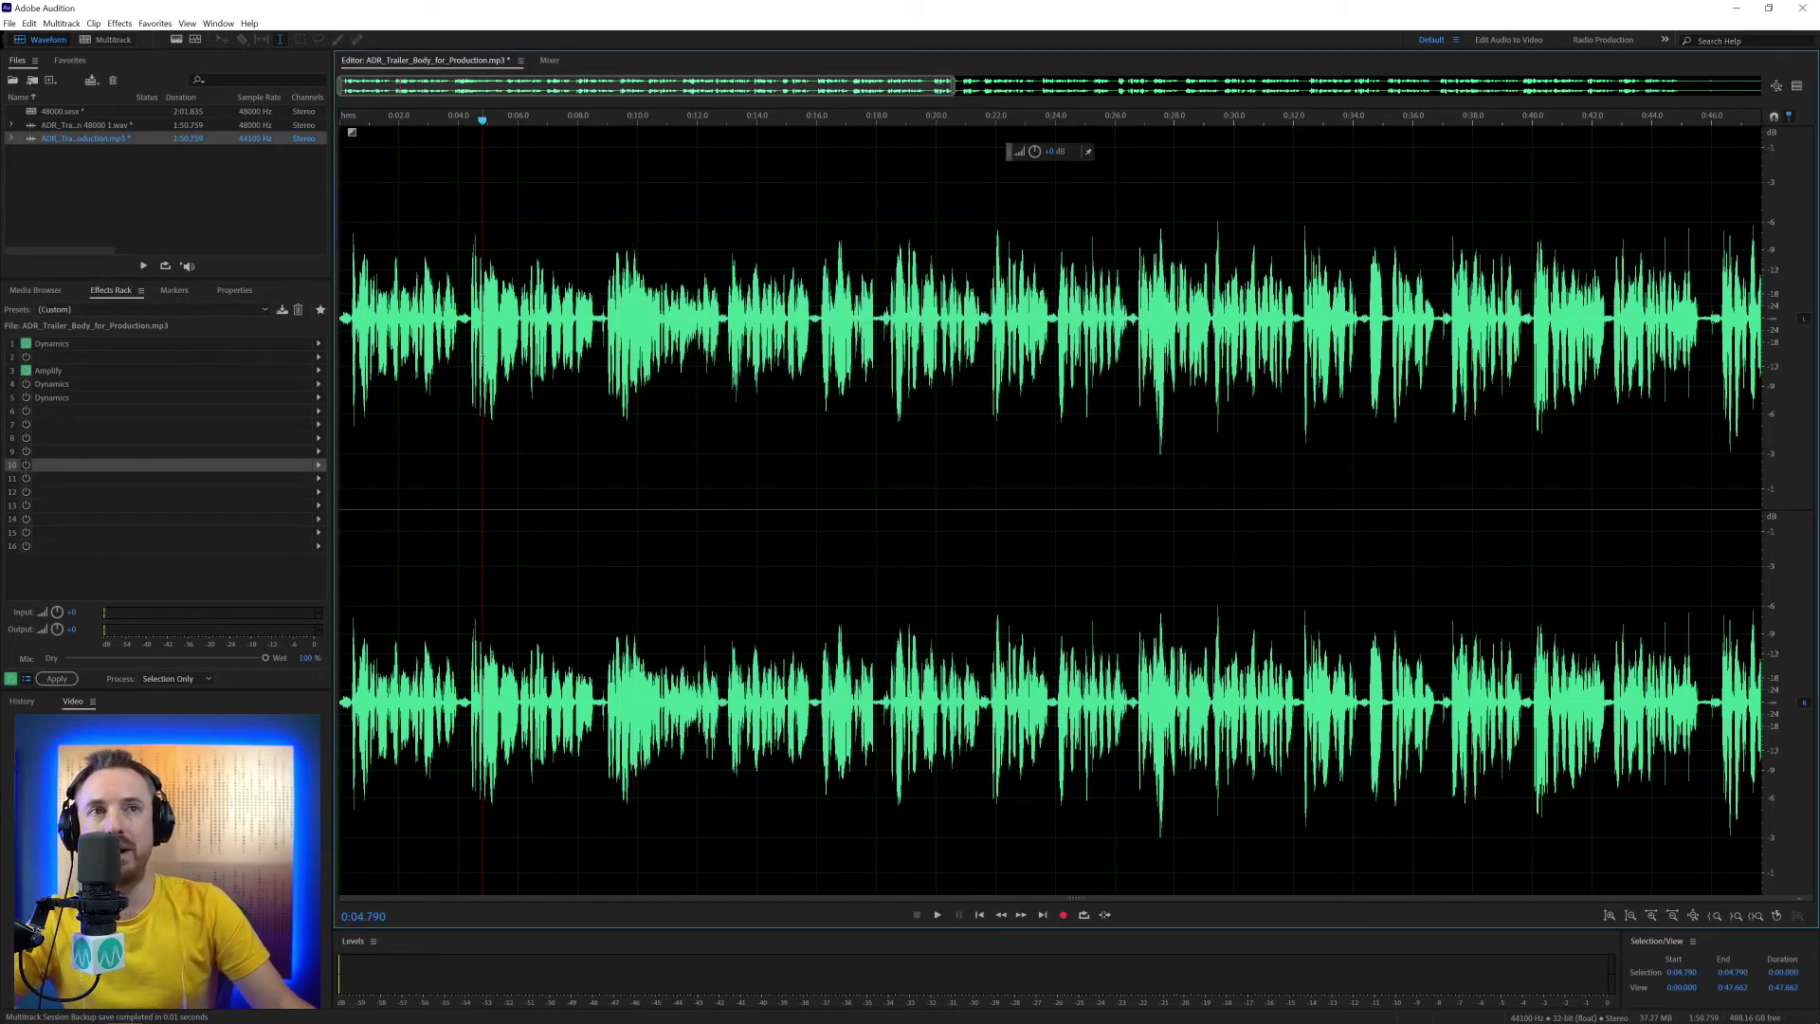
- Launch Time and Pitch > Stretch and Pitch with its preview editor
left_click(120, 23)
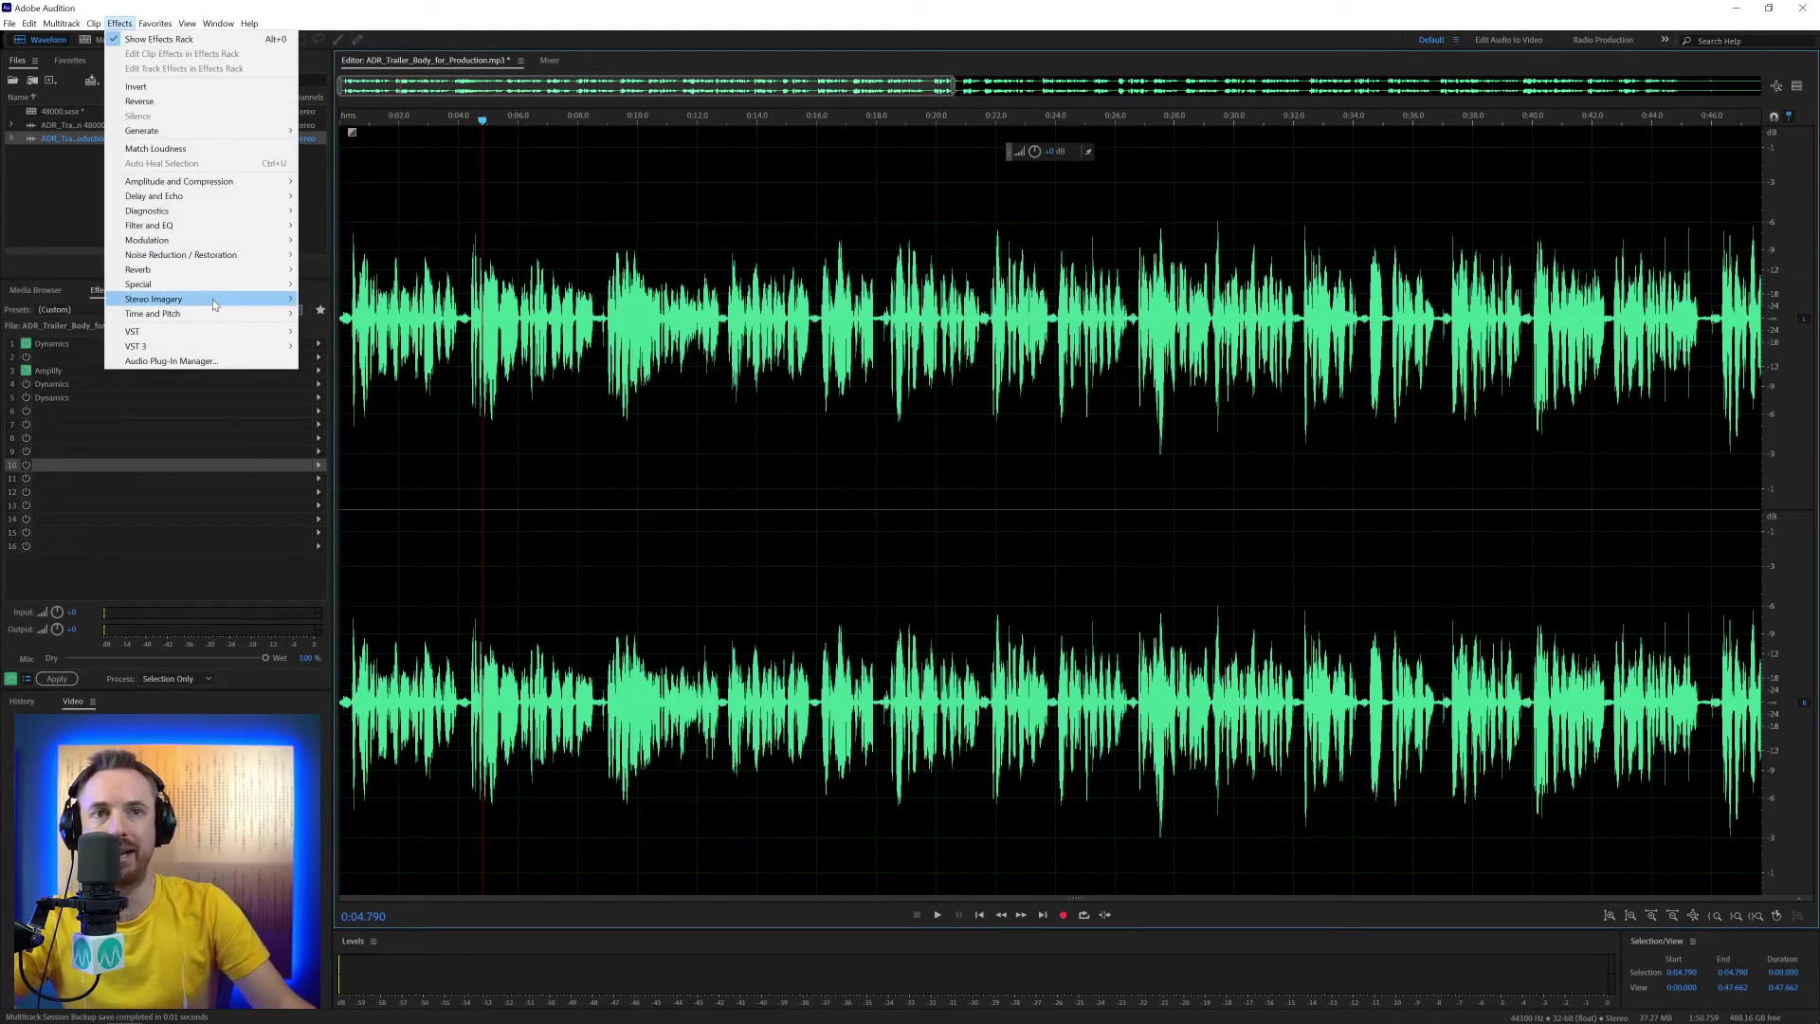
mouse_move(229, 320)
left_click(353, 357)
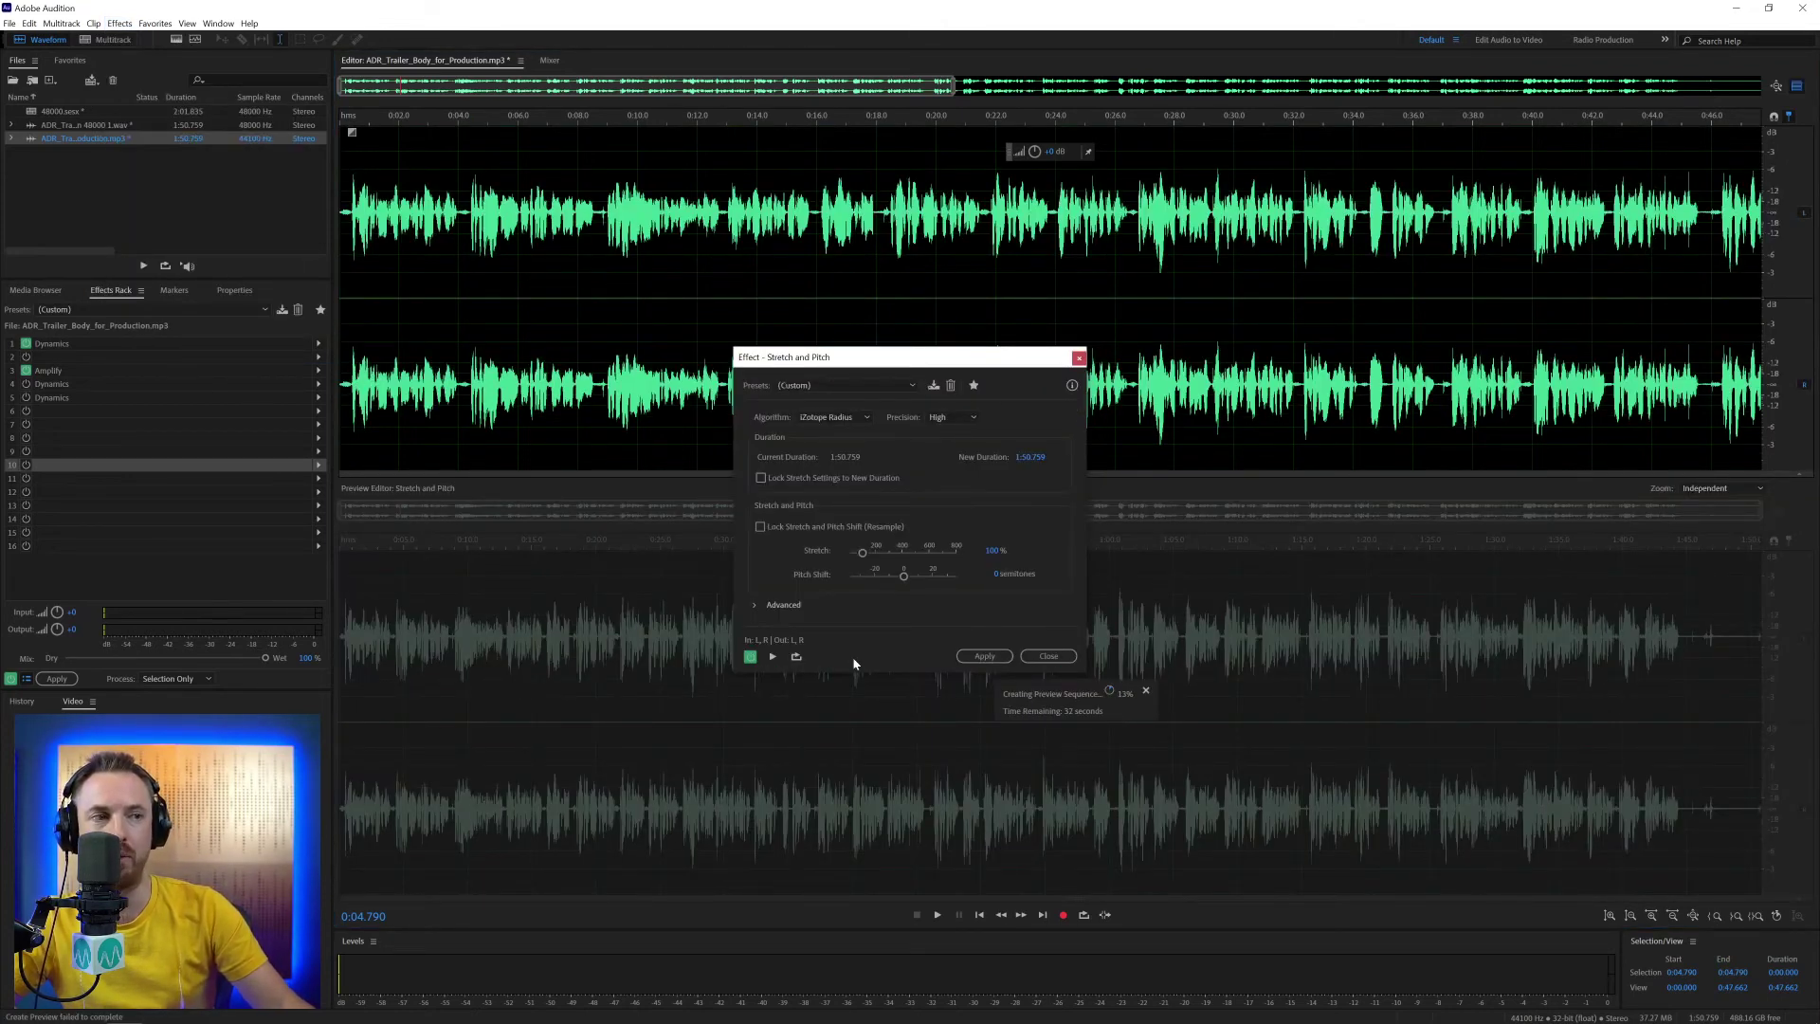
- Close Stretch and Pitch, then open and close the Amplitude and Compression > Dynamics effect
left_click(1048, 655)
left_click(119, 23)
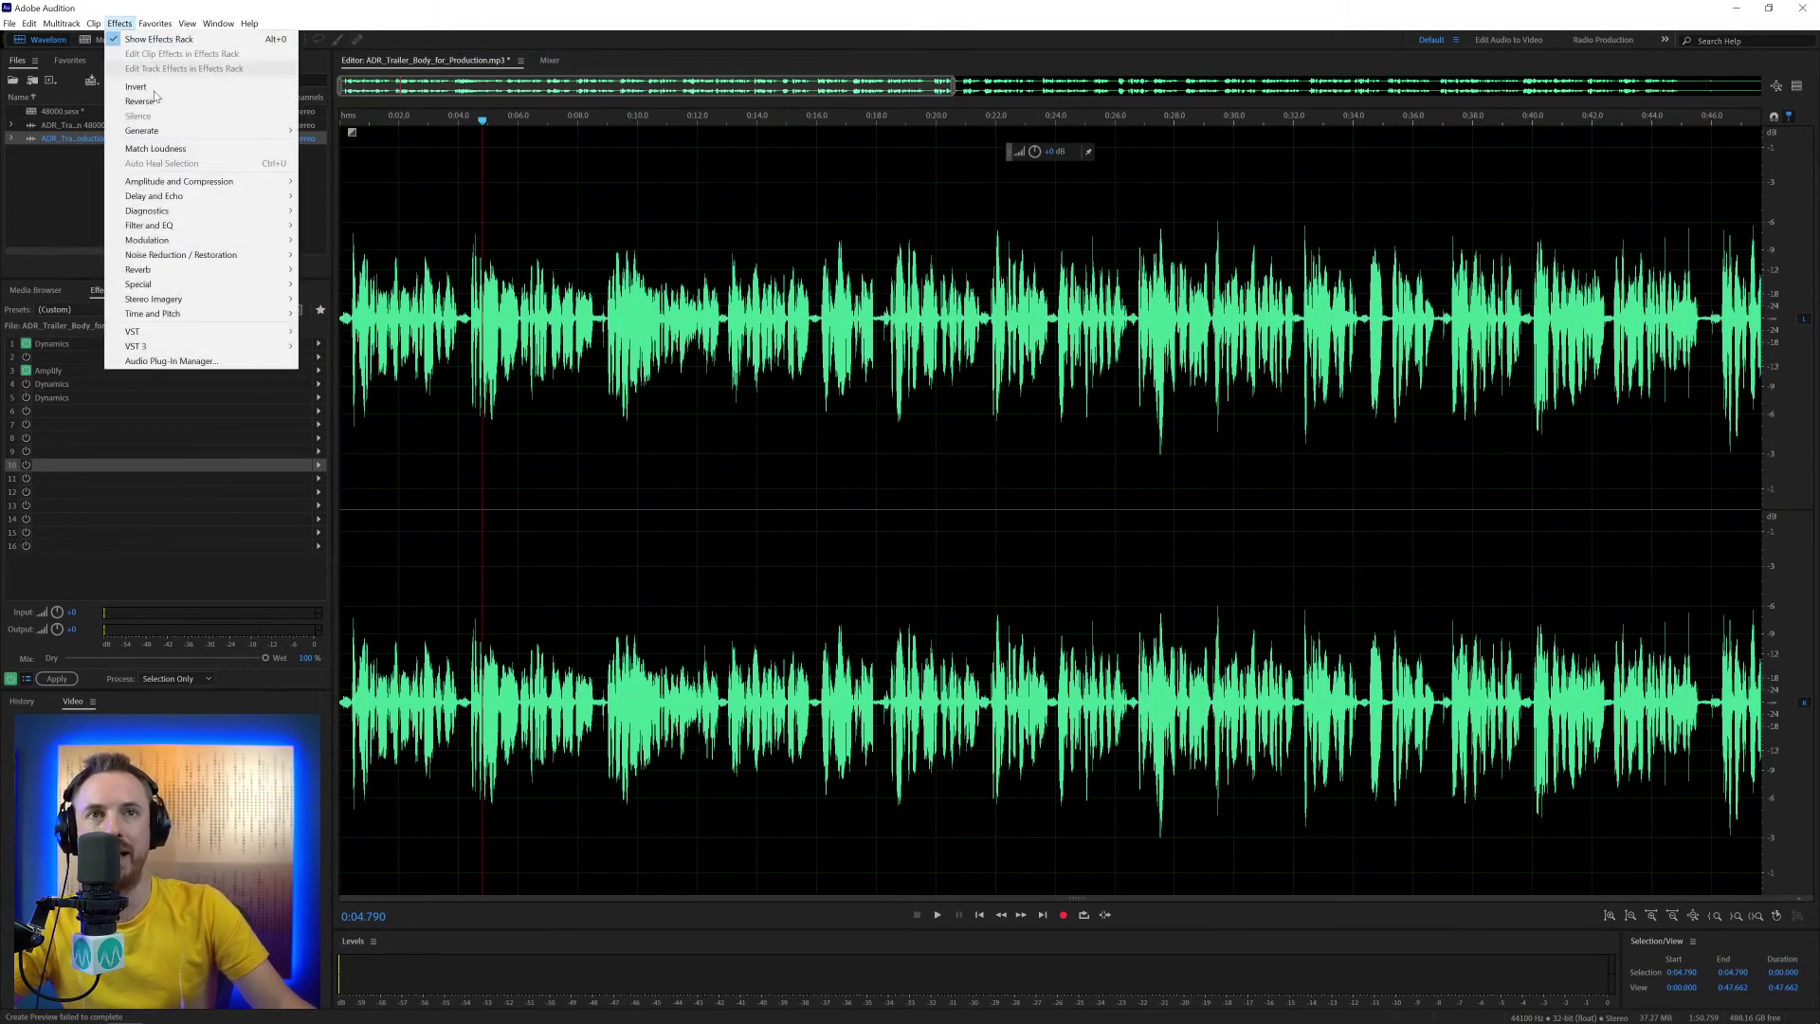
mouse_move(229, 185)
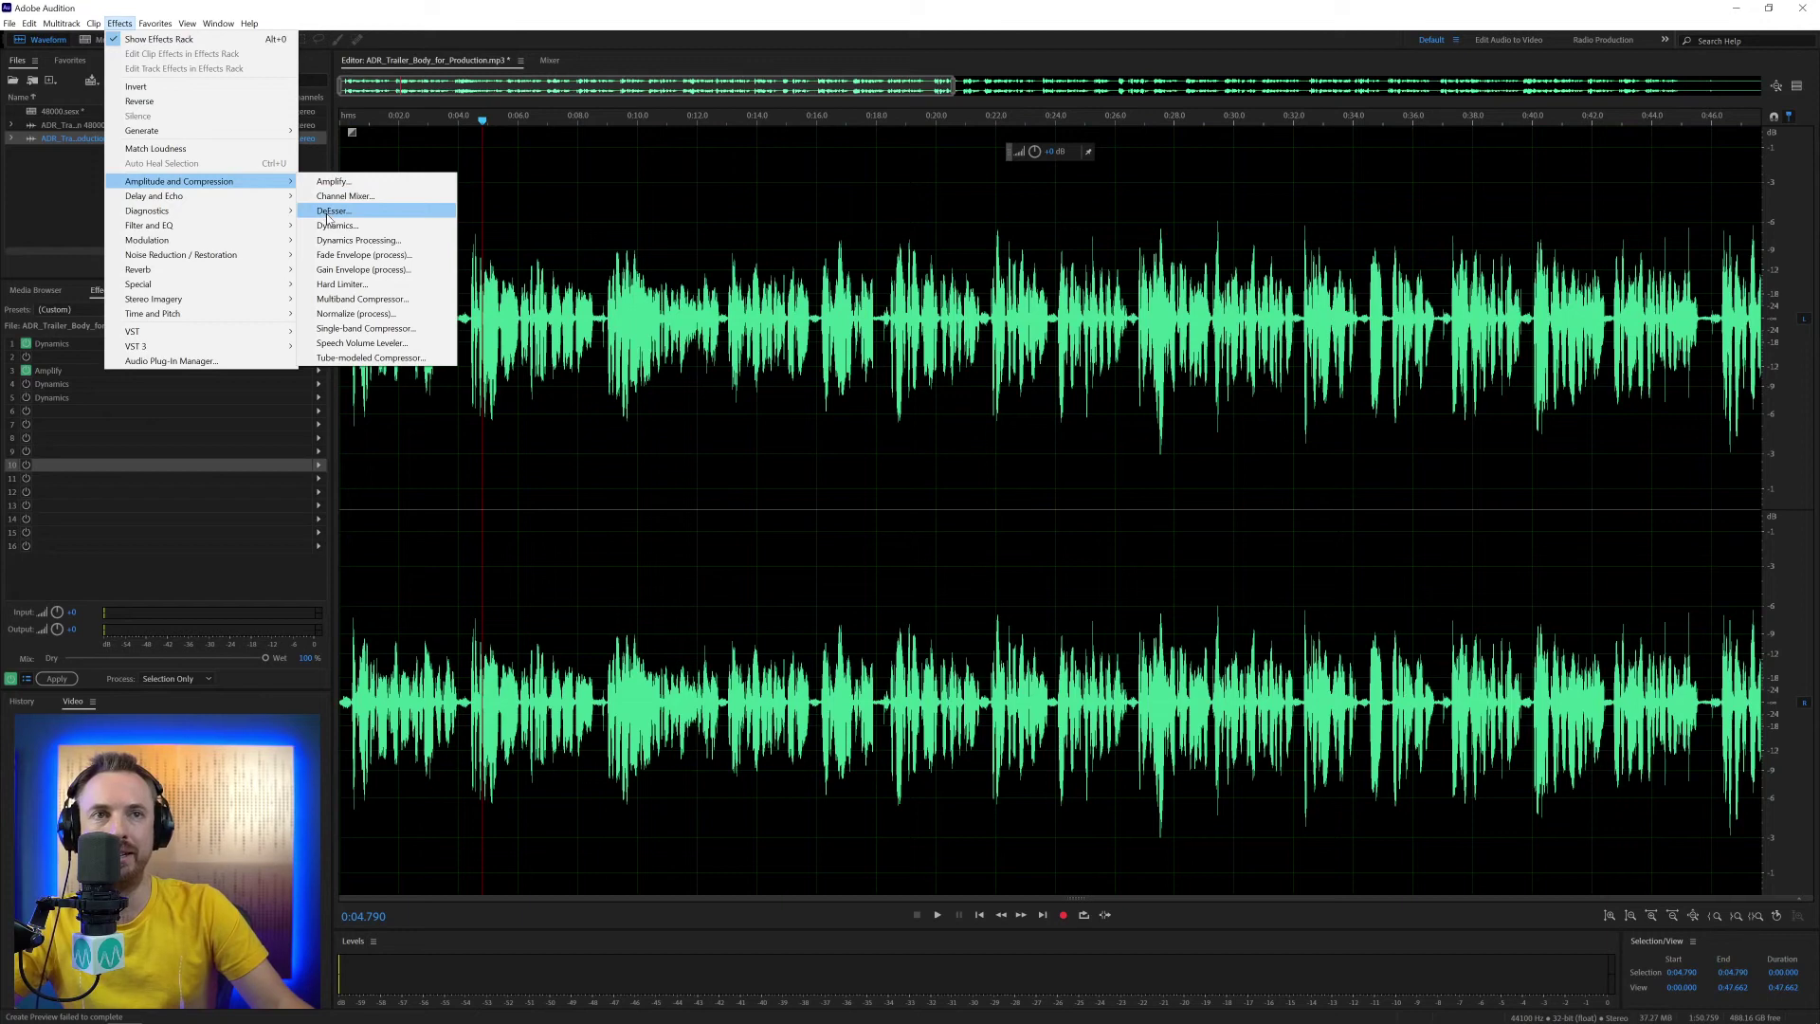
left_click(334, 226)
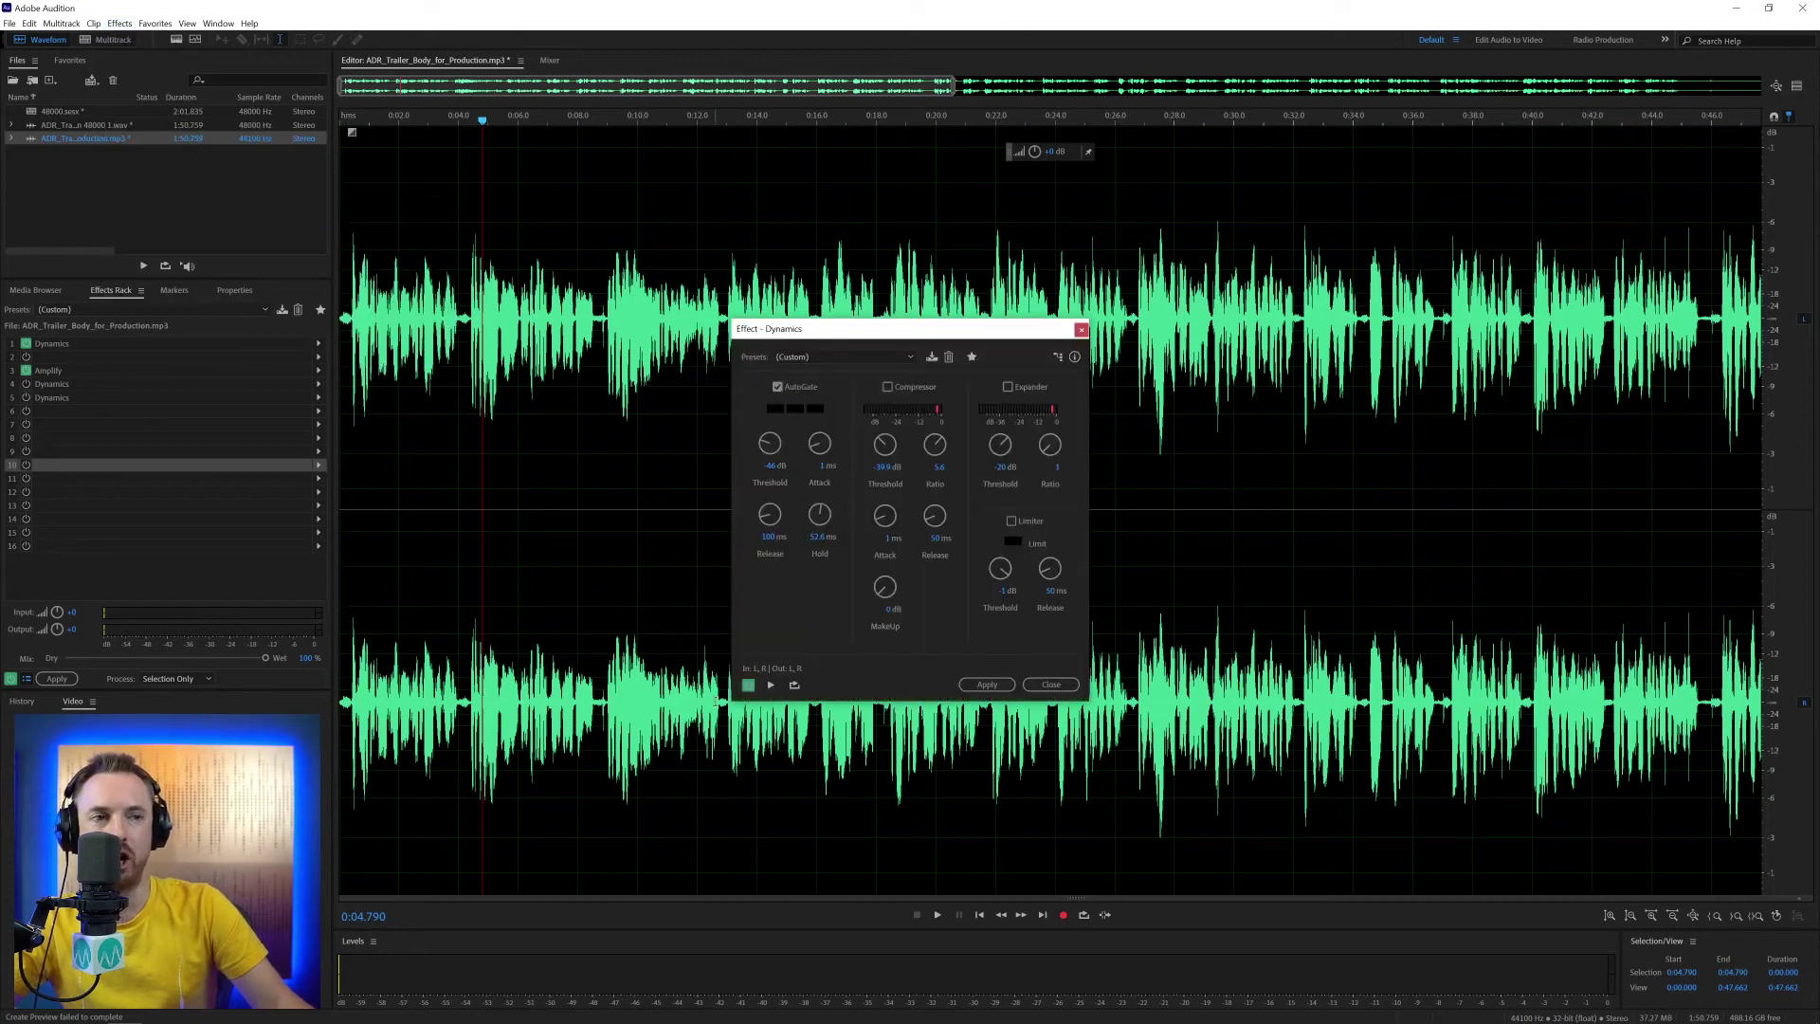
left_click(1082, 329)
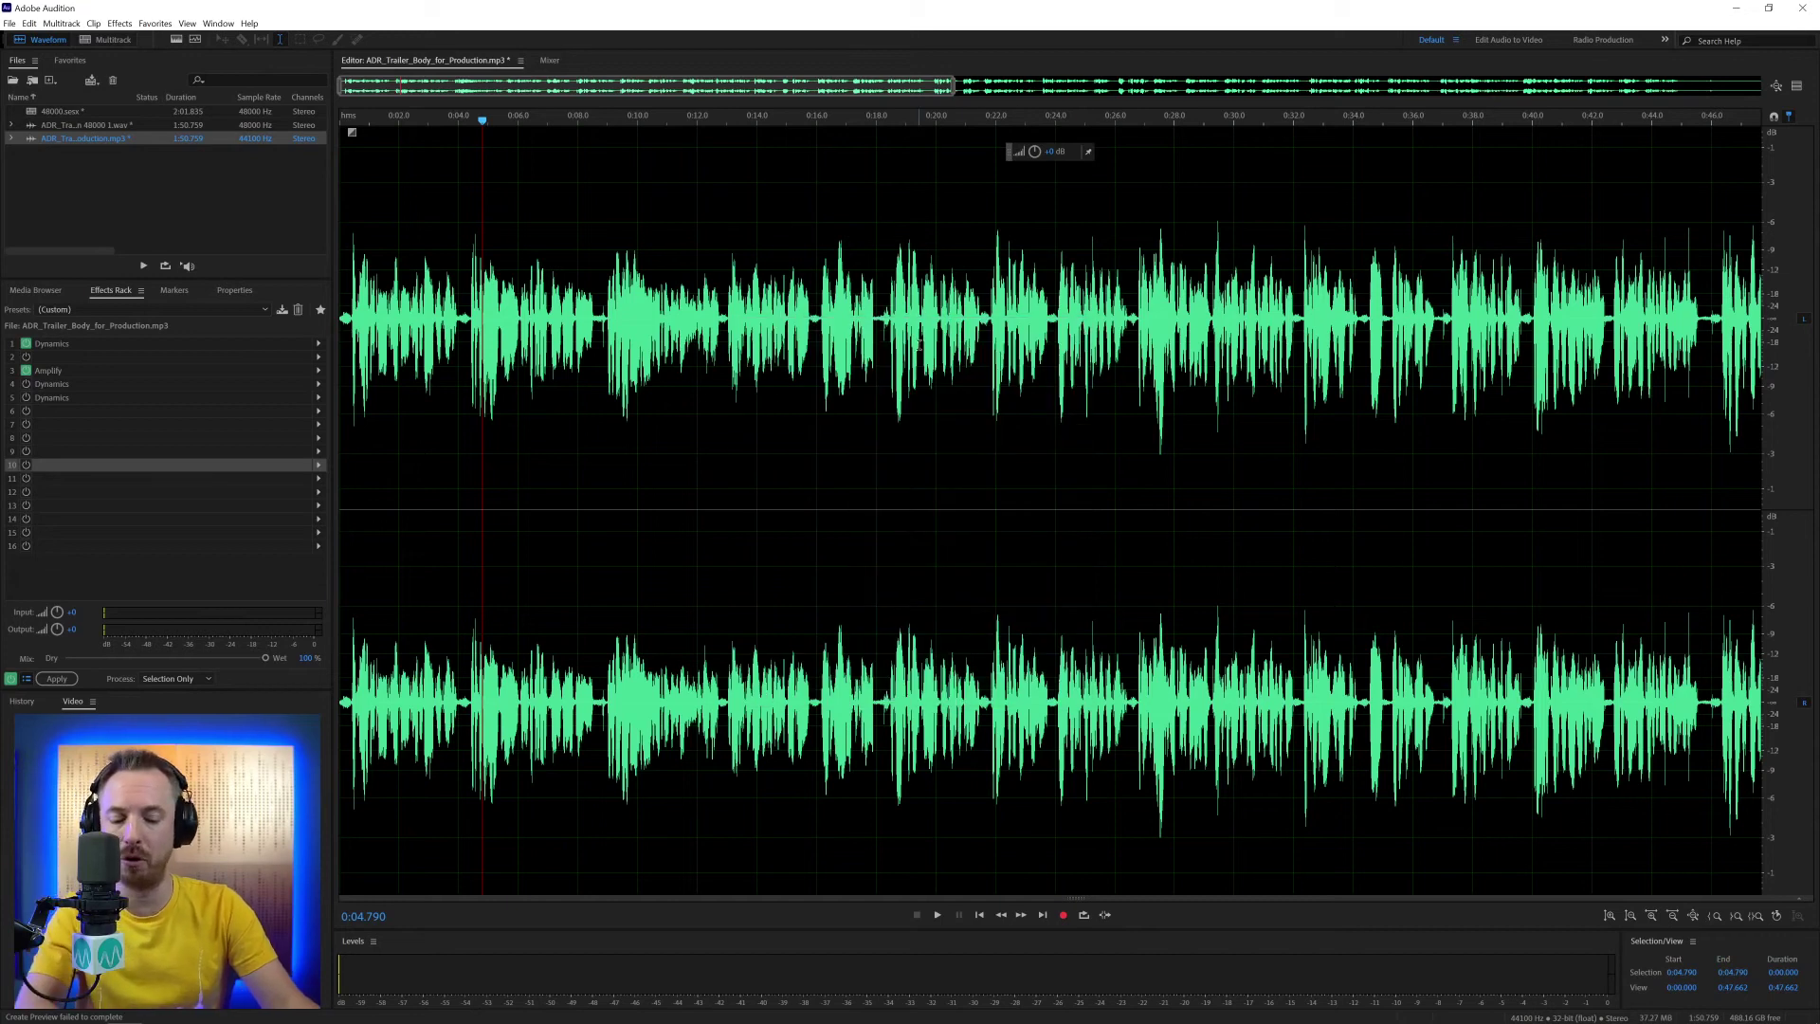
- Review the Effects preferences page and confirm with OK
key("ctrl+k")
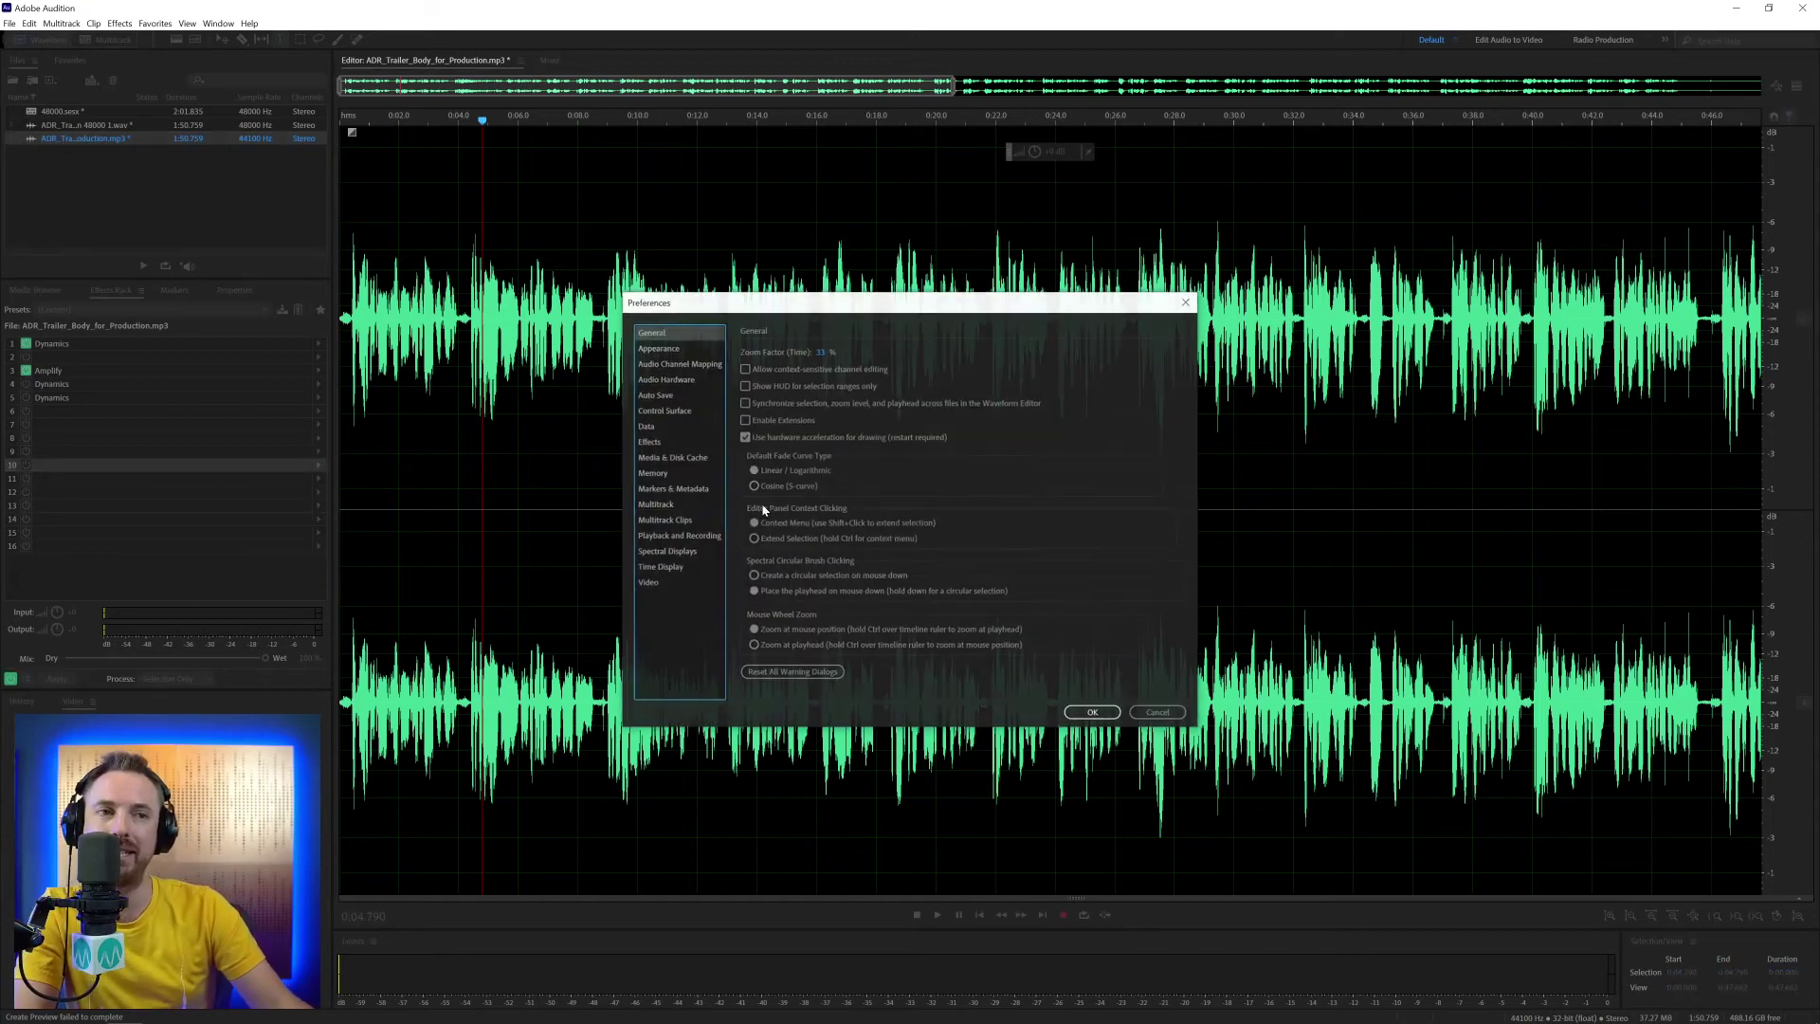
left_click(654, 443)
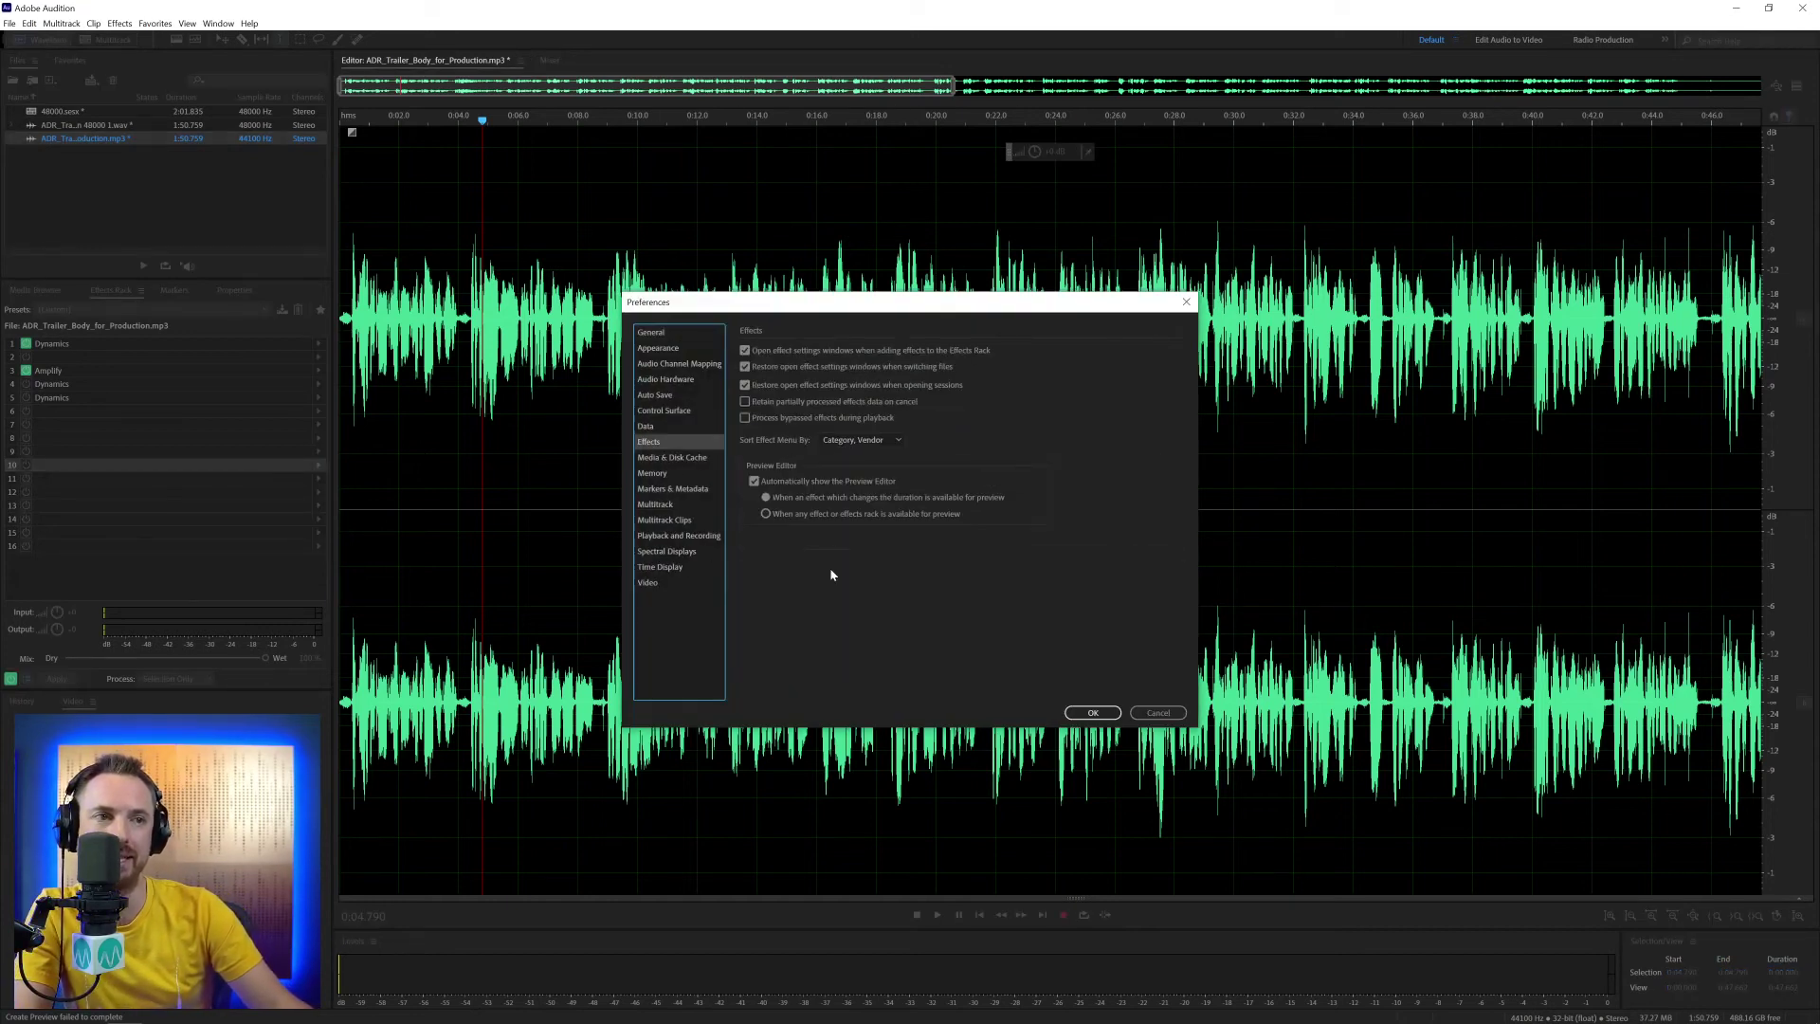
left_click(1092, 712)
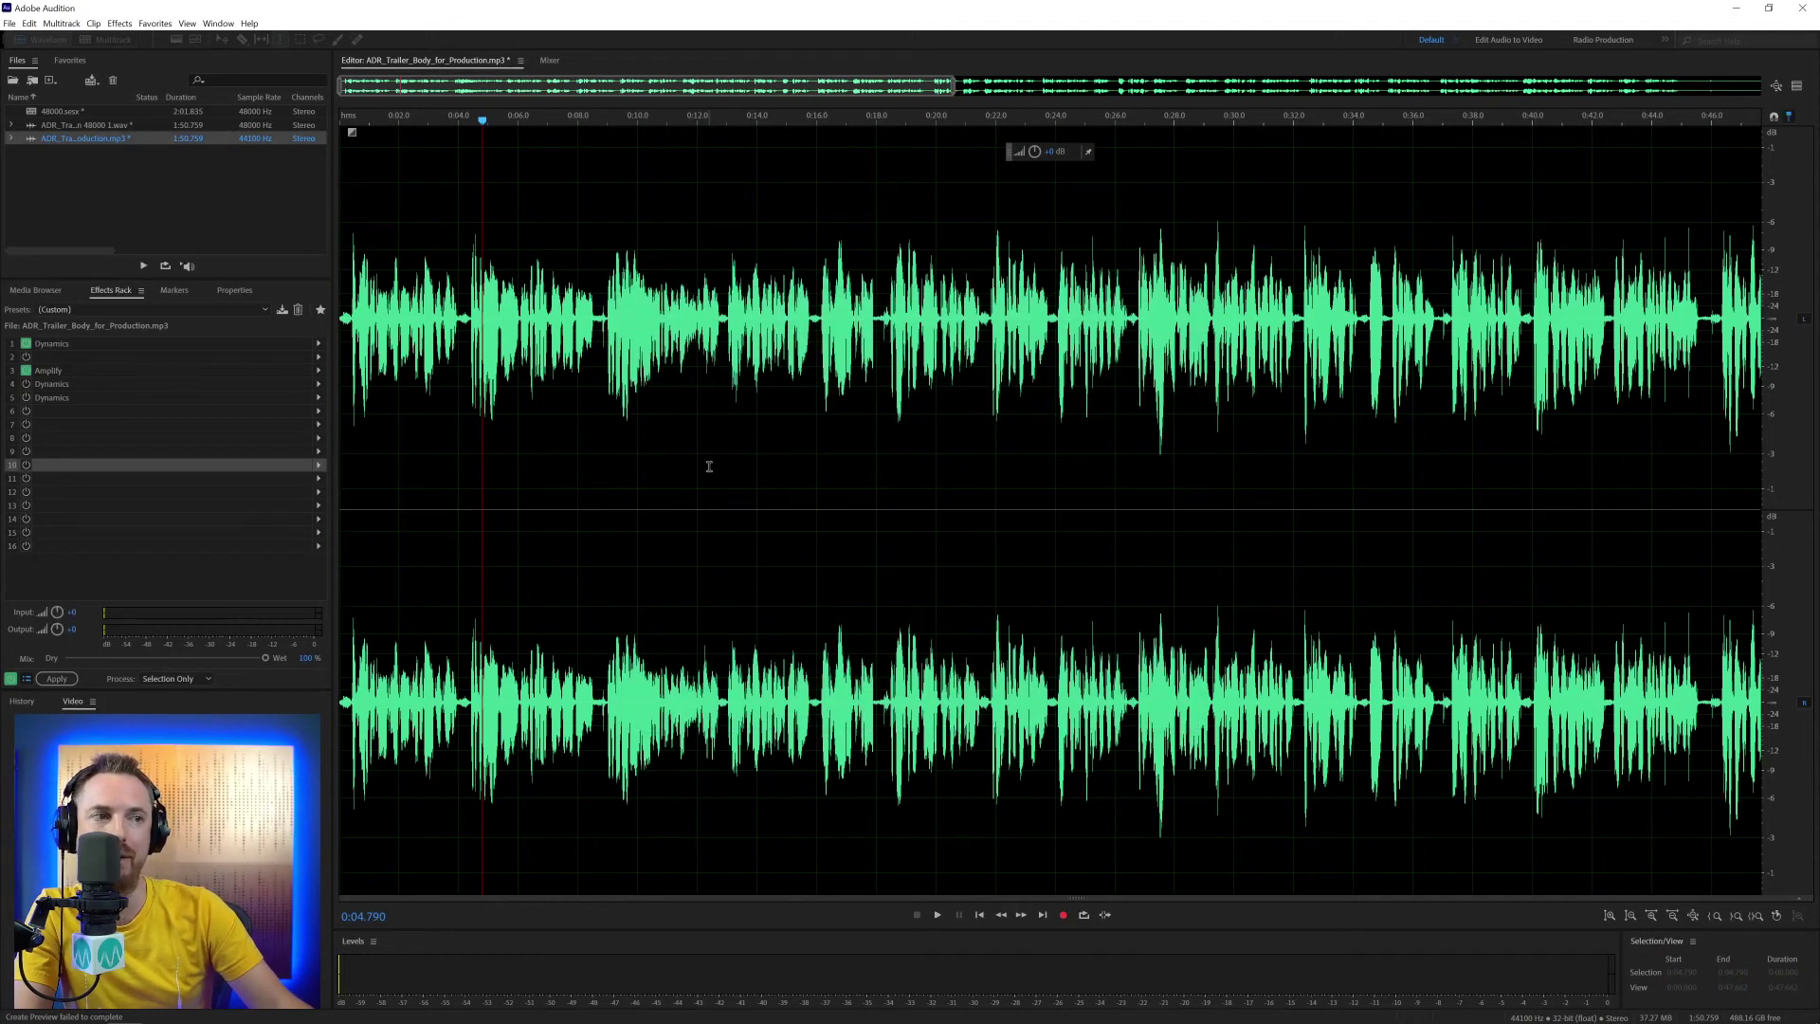
- Open the Dynamics effect from Amplitude and Compression, turning AutoGate off and Compressor on
left_click(119, 23)
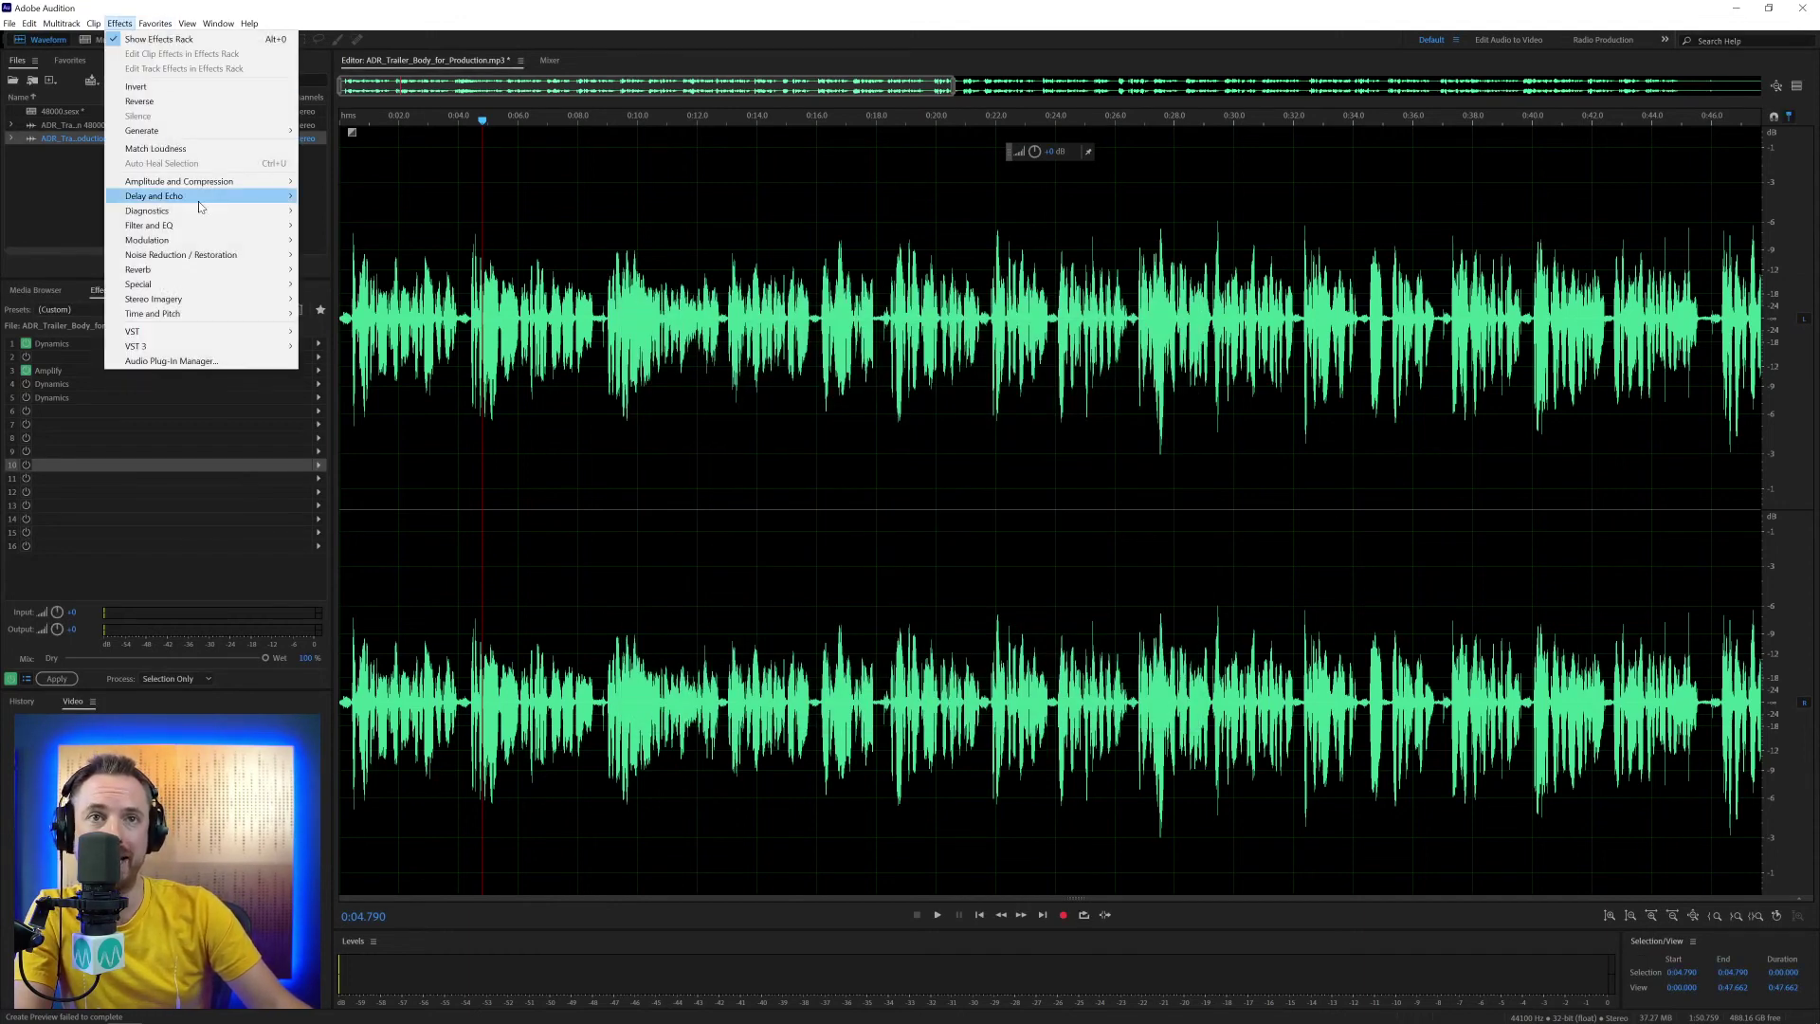
mouse_move(200, 205)
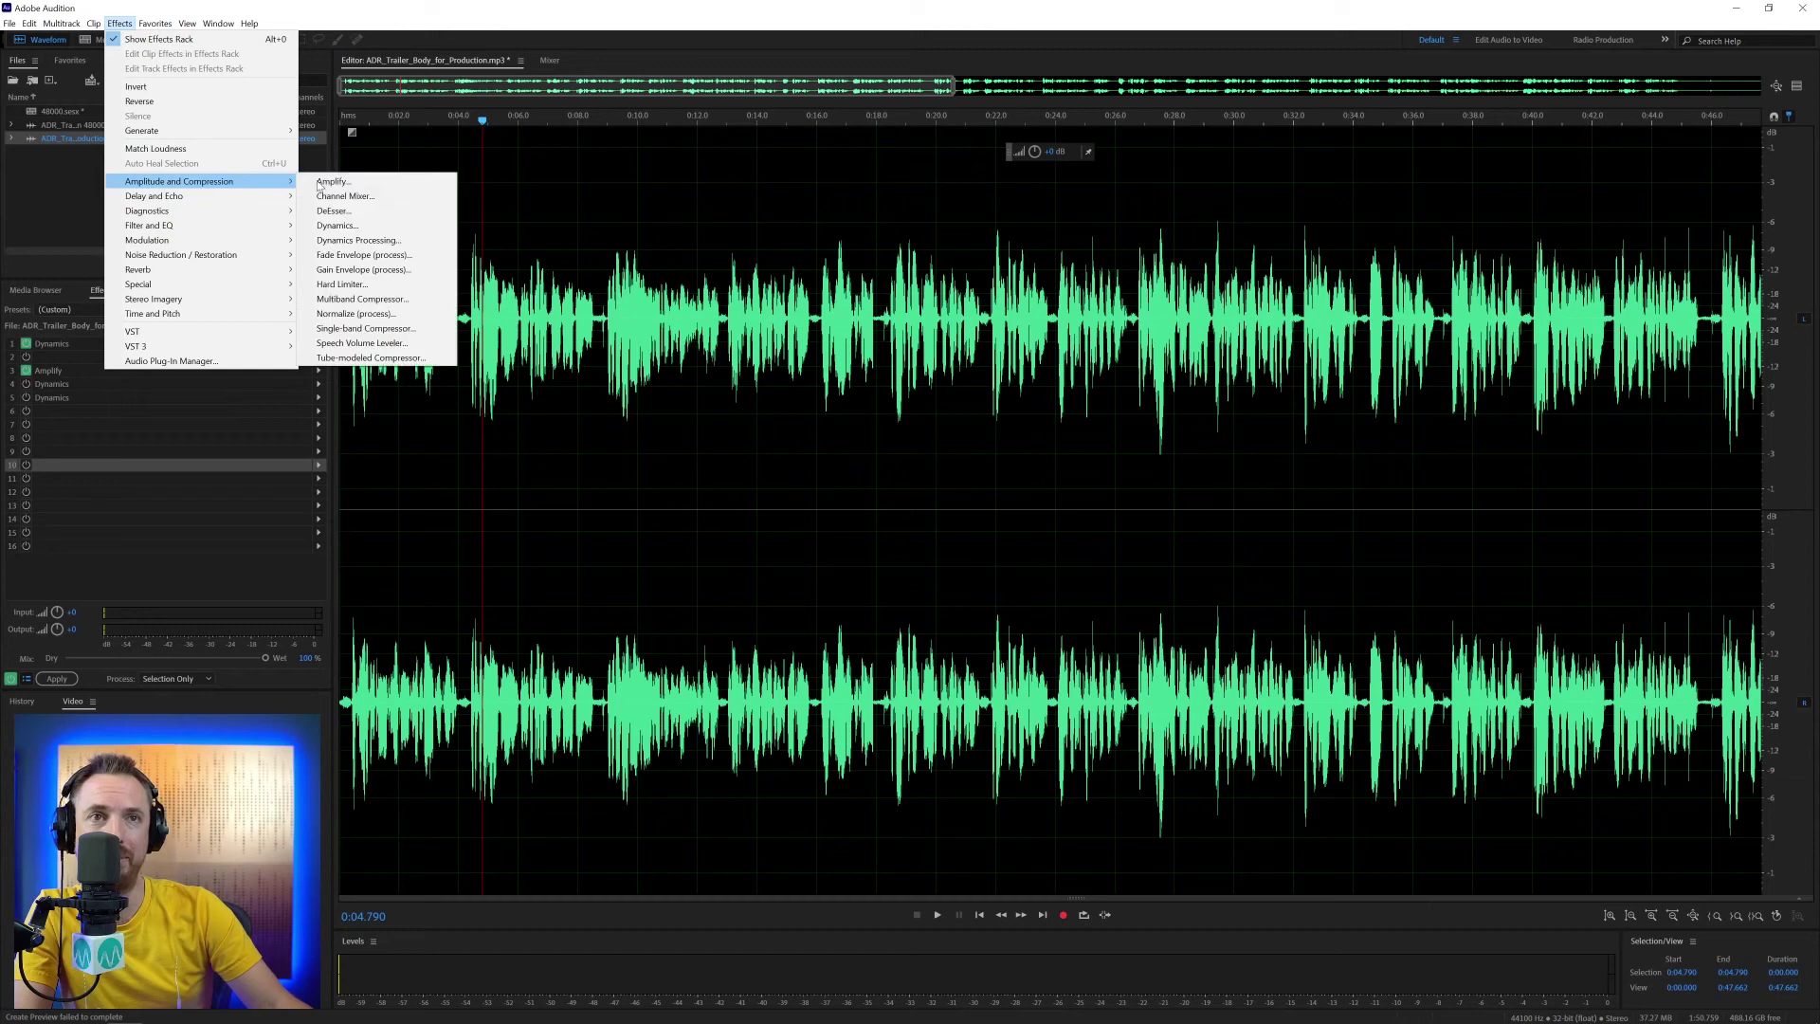
left_click(366, 221)
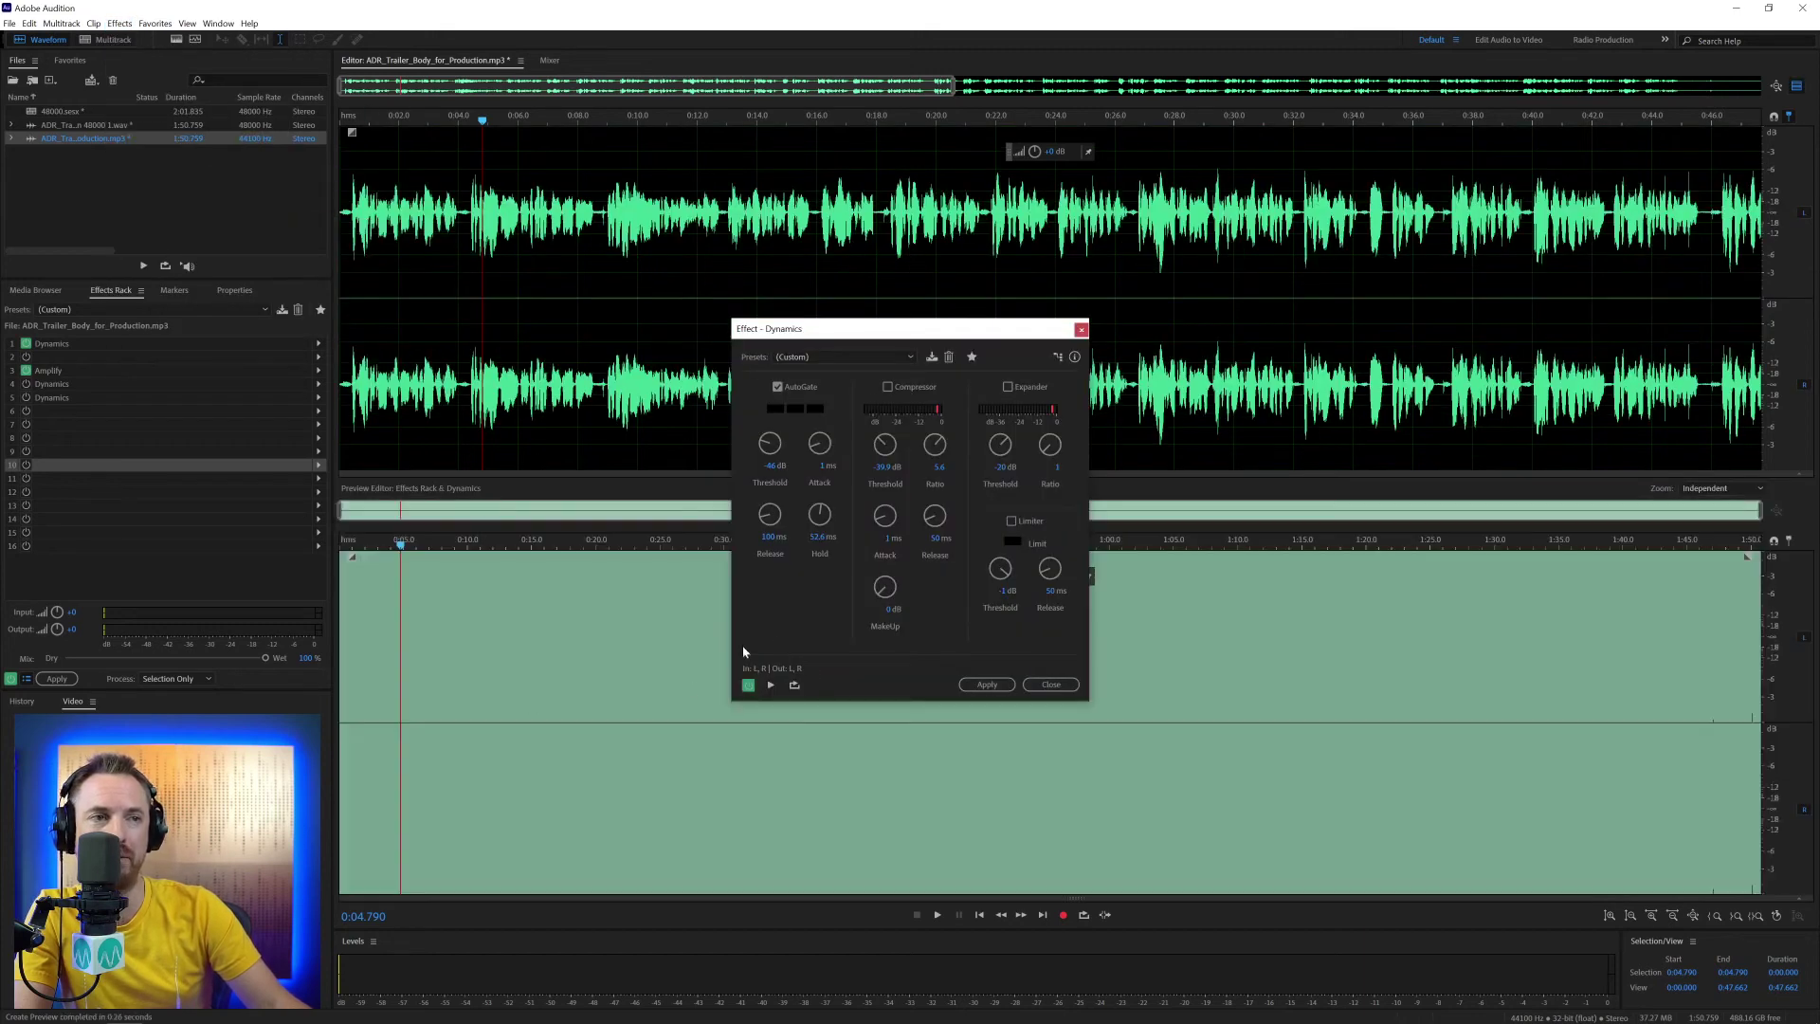
left_click(796, 389)
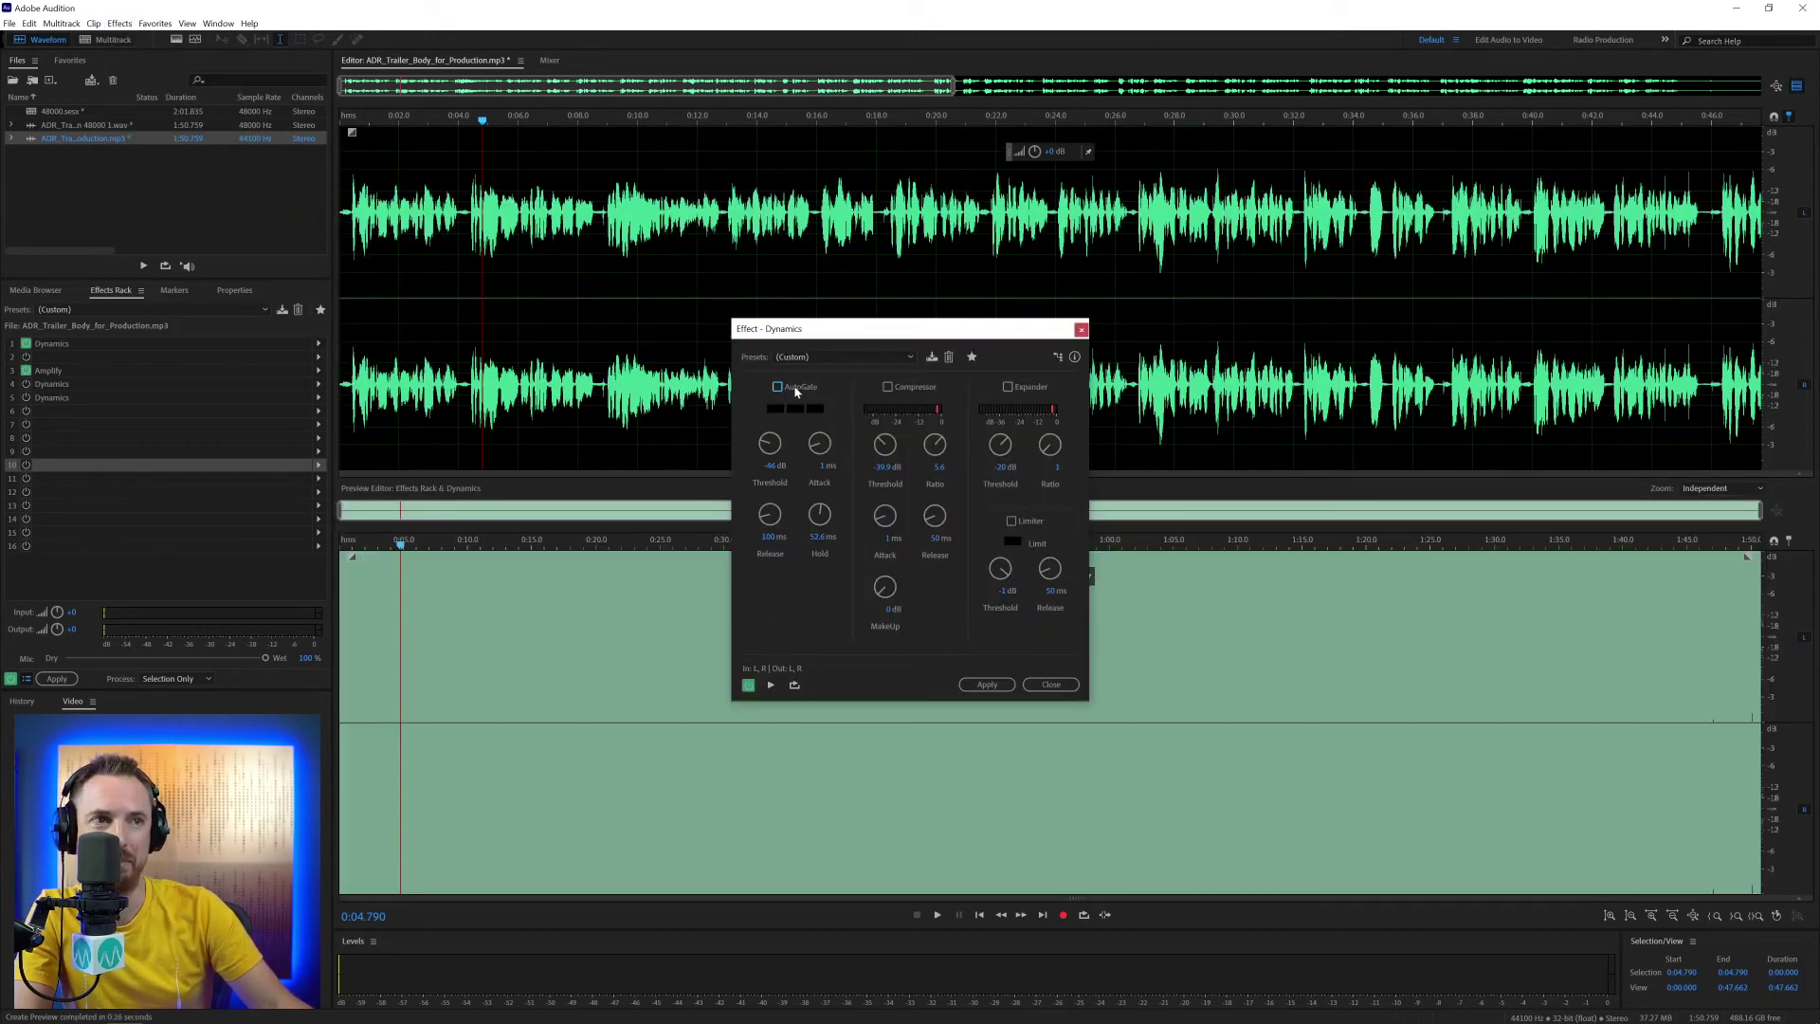
left_click(916, 388)
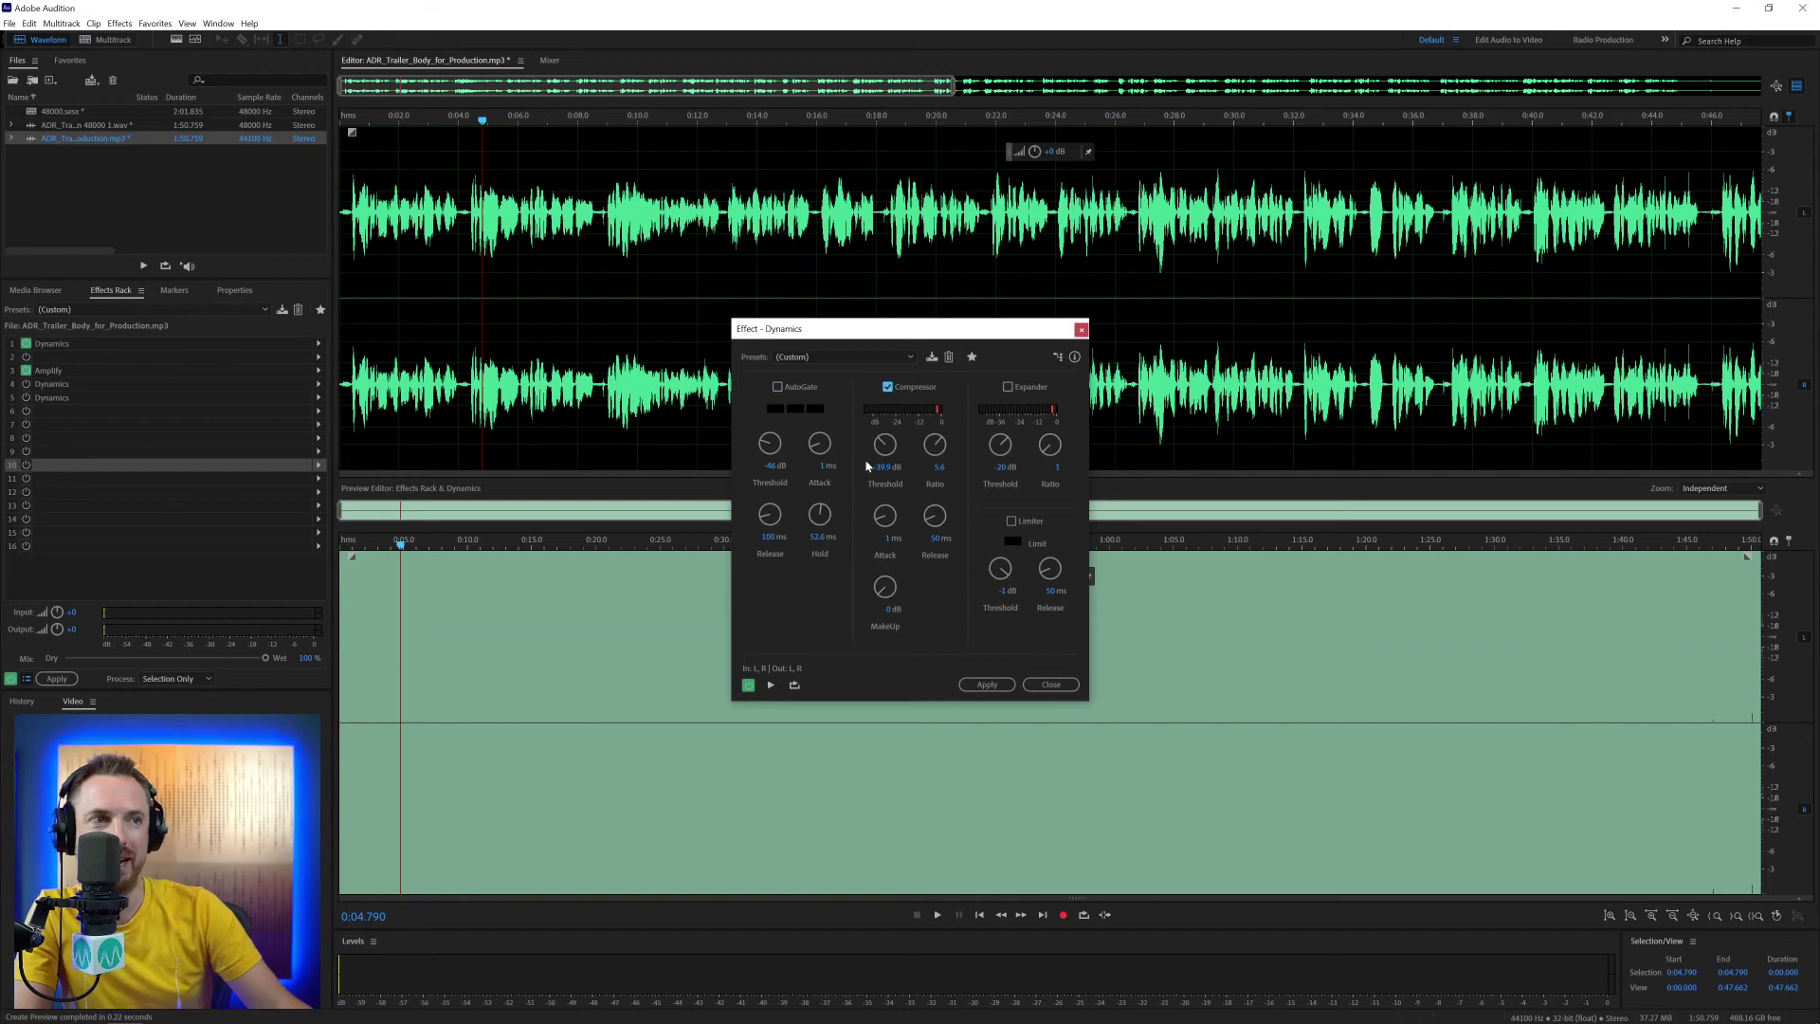
- Apply the (Default) Dynamics preset, re-enable Compressor, zoom the preview, and close Dynamics
left_click(844, 356)
left_click(806, 371)
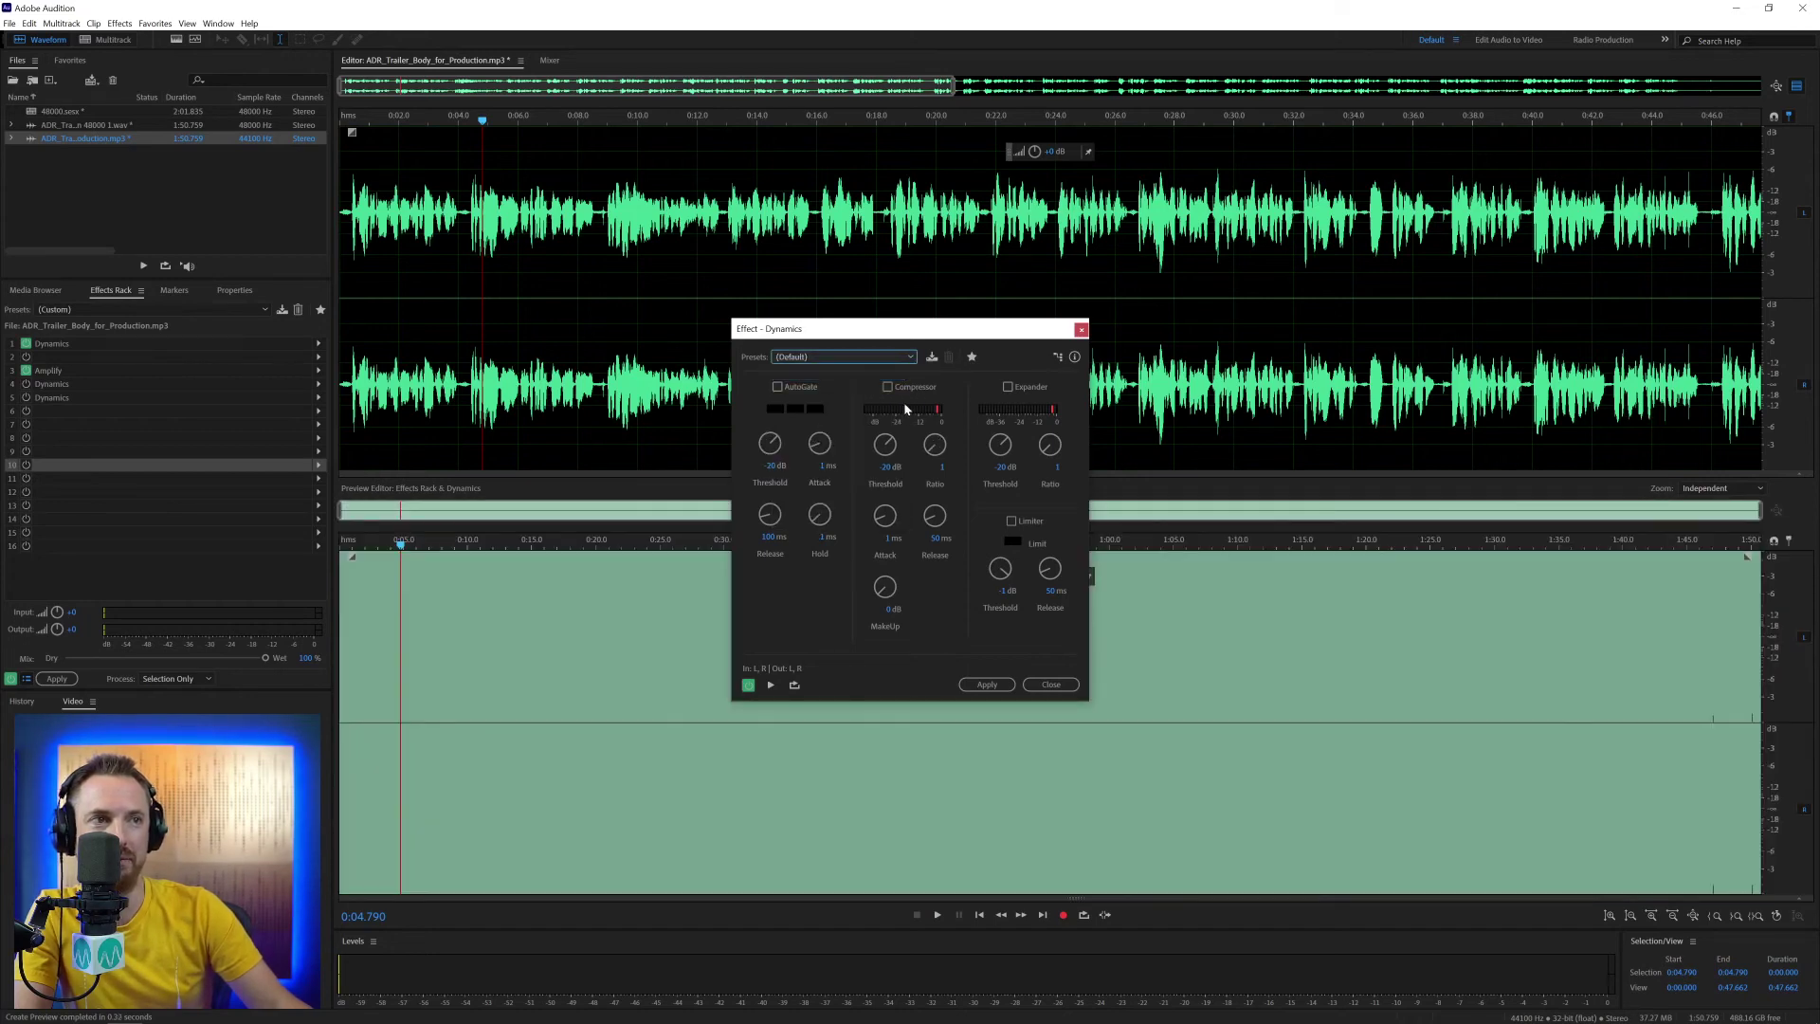
left_click(900, 390)
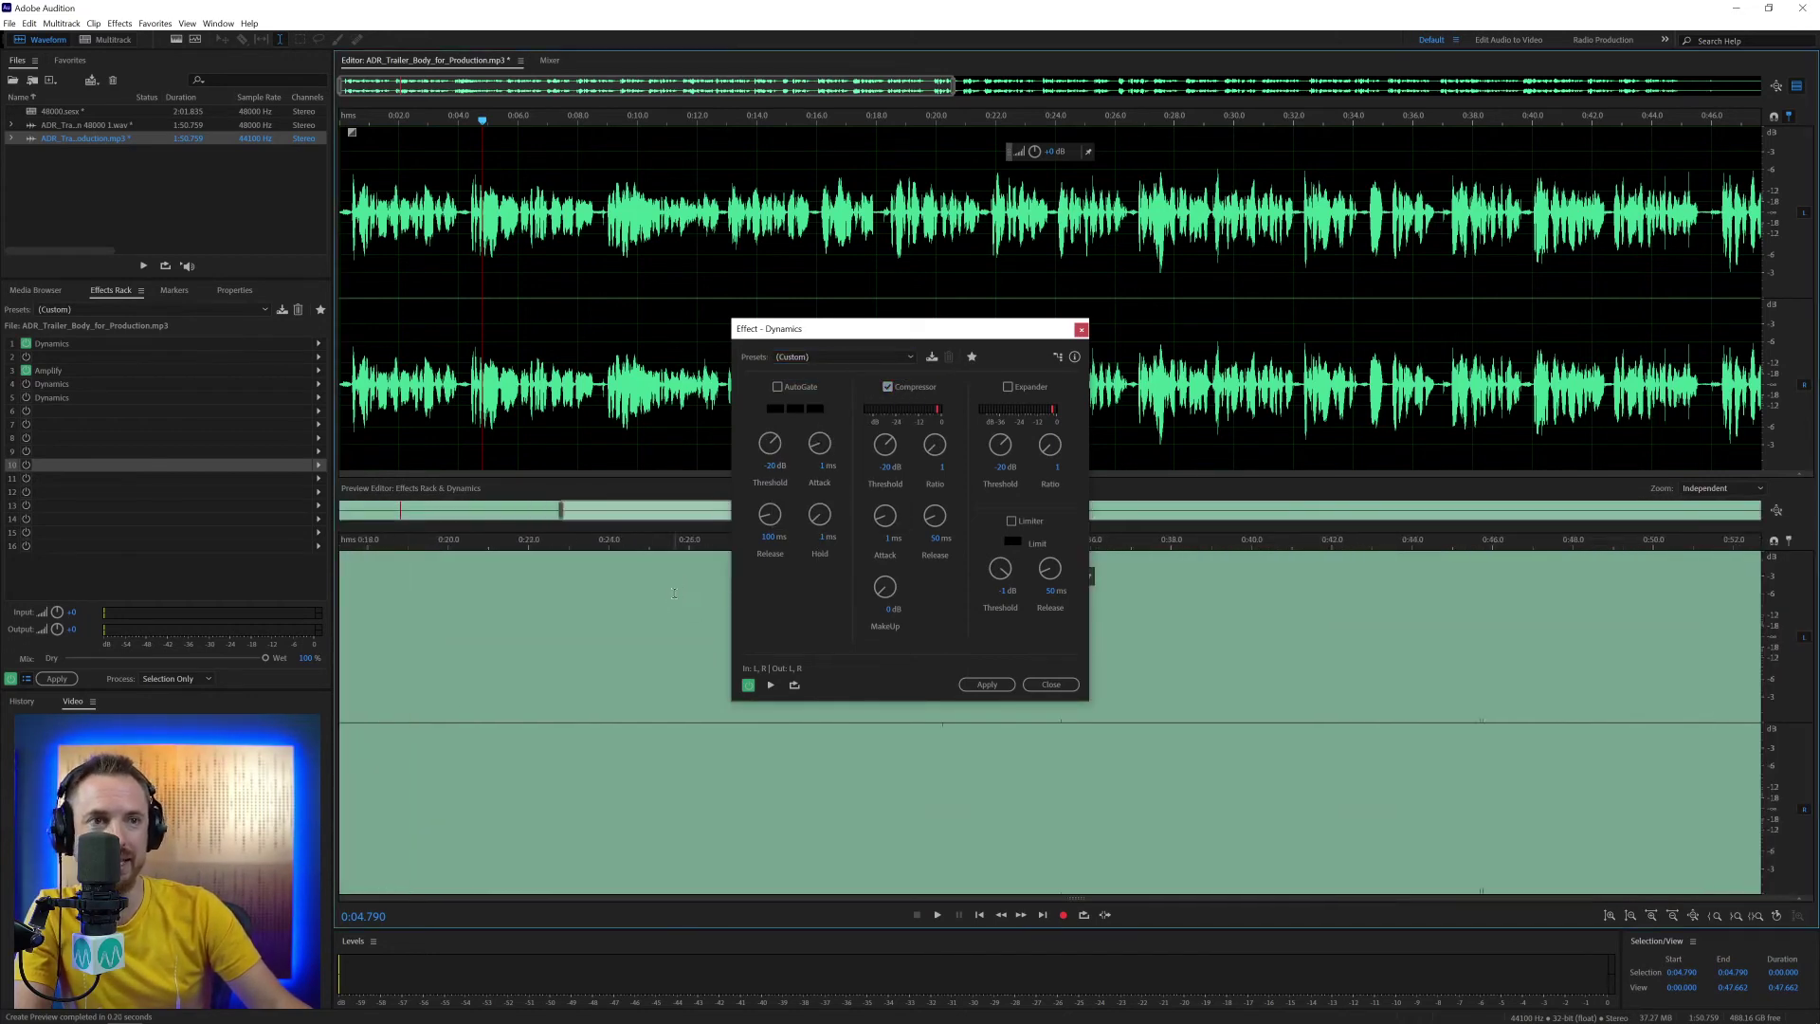
scroll(674, 609, "up", 10)
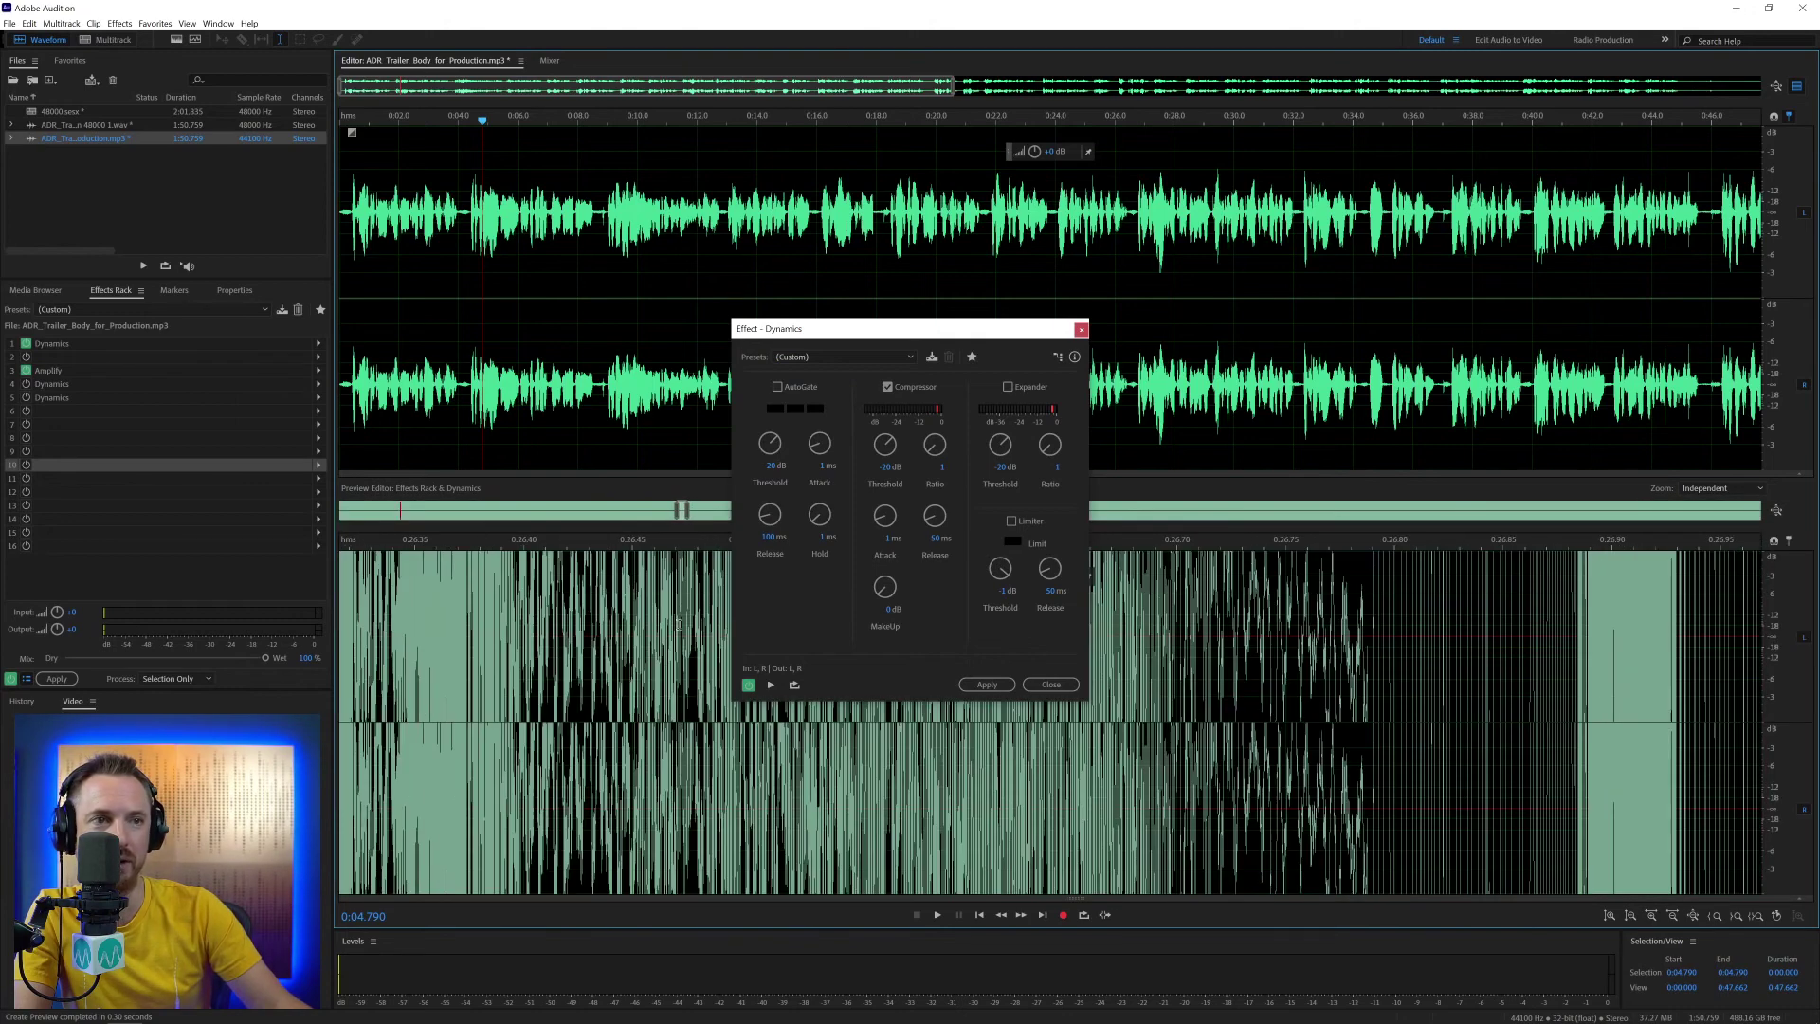
scroll(679, 621, "up", 3)
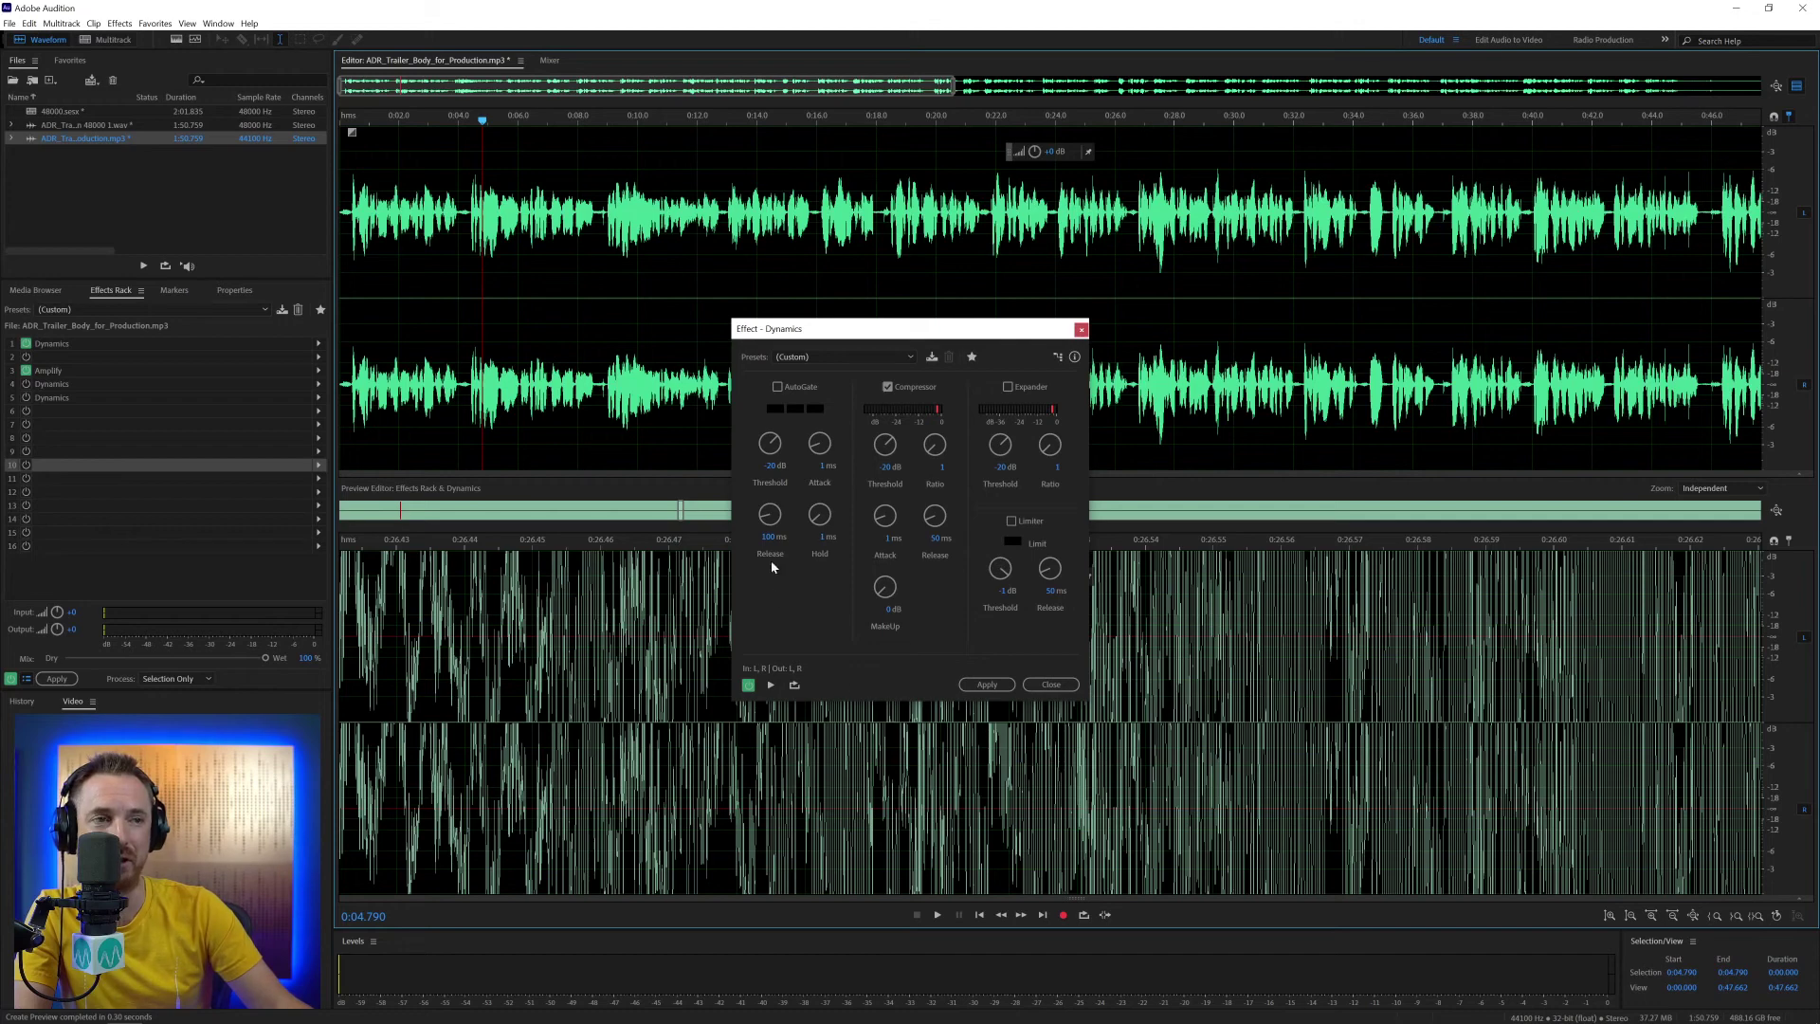
scroll(713, 635, "left", 2)
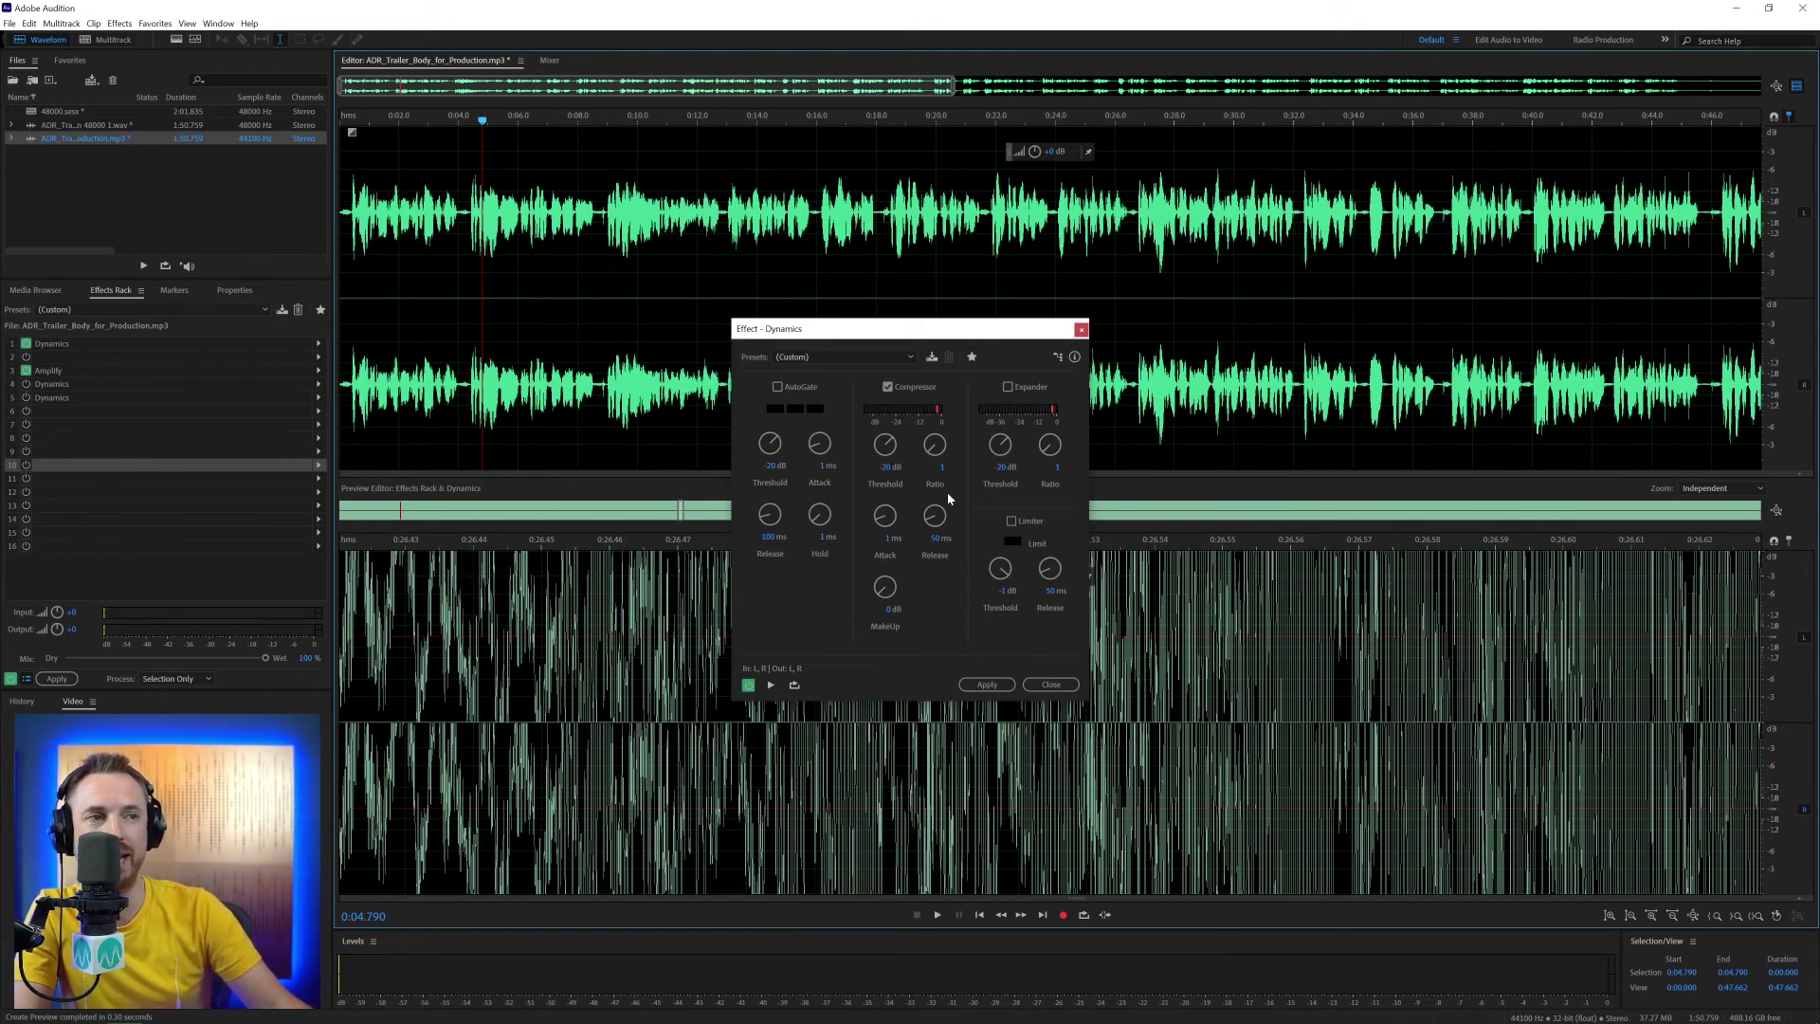
left_click(1051, 684)
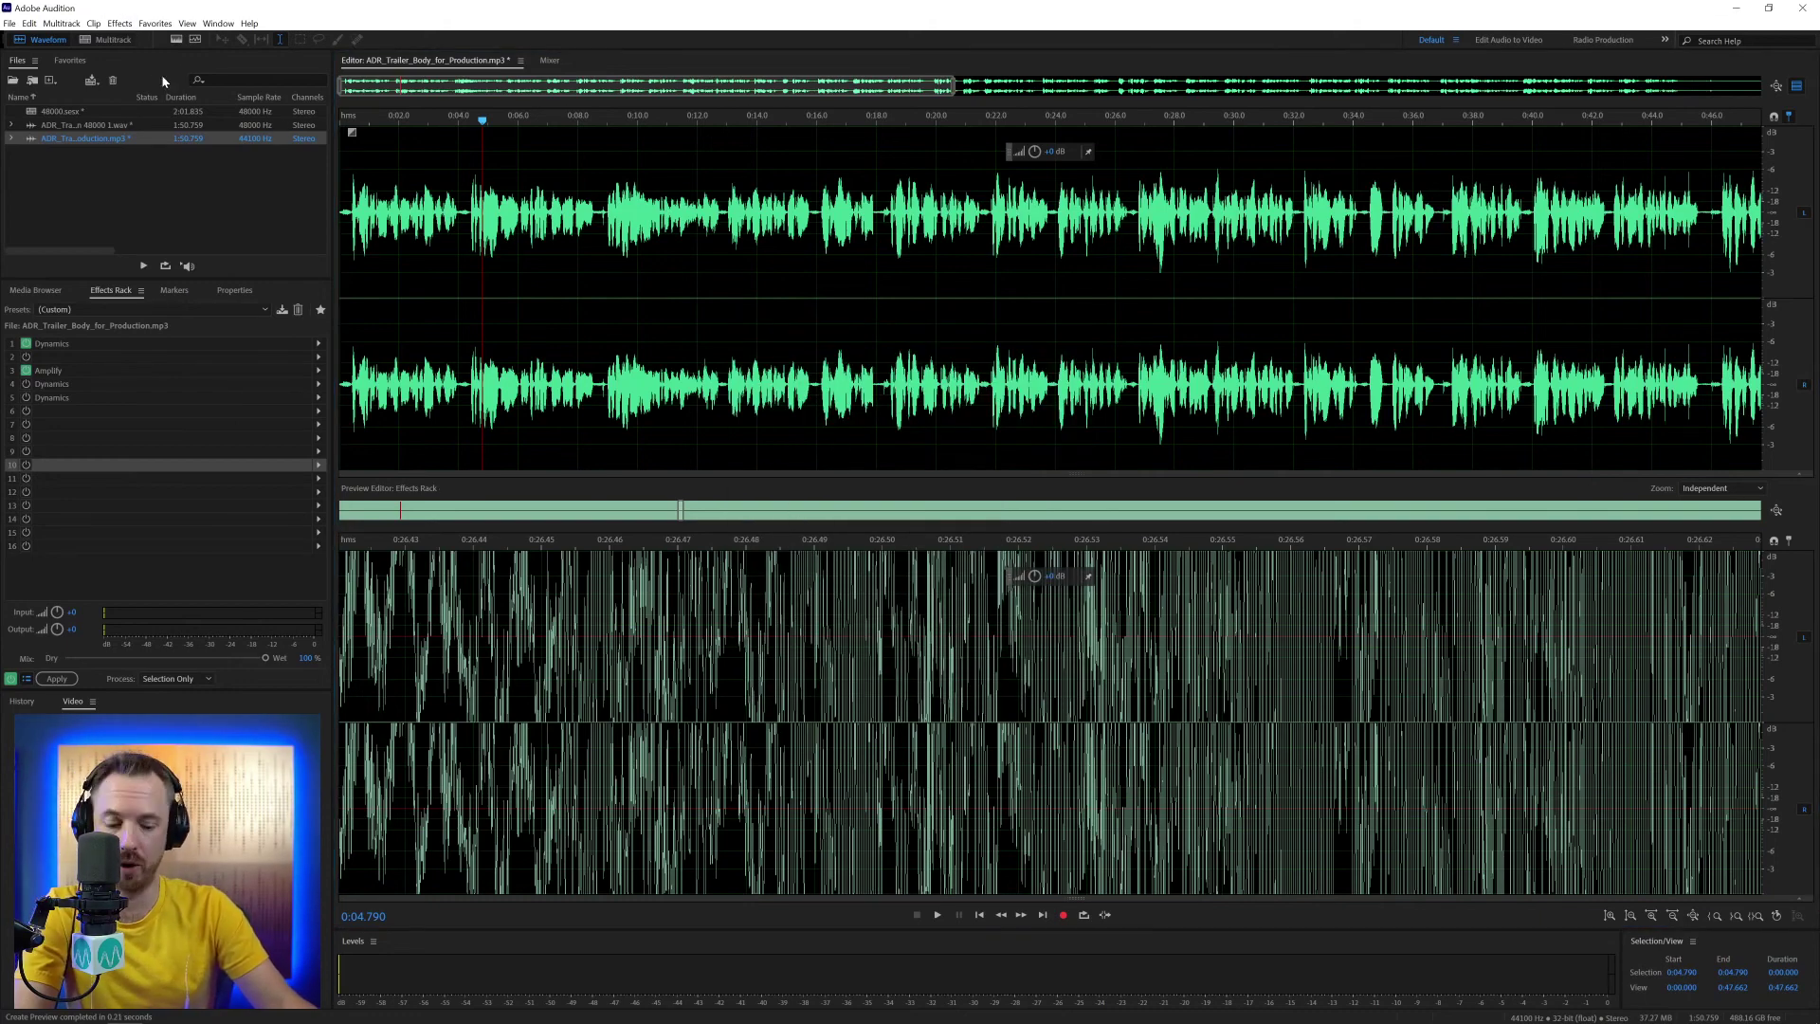
- Open the Effects preferences and leave automatic Preview Editor display switched on
key("ctrl+k")
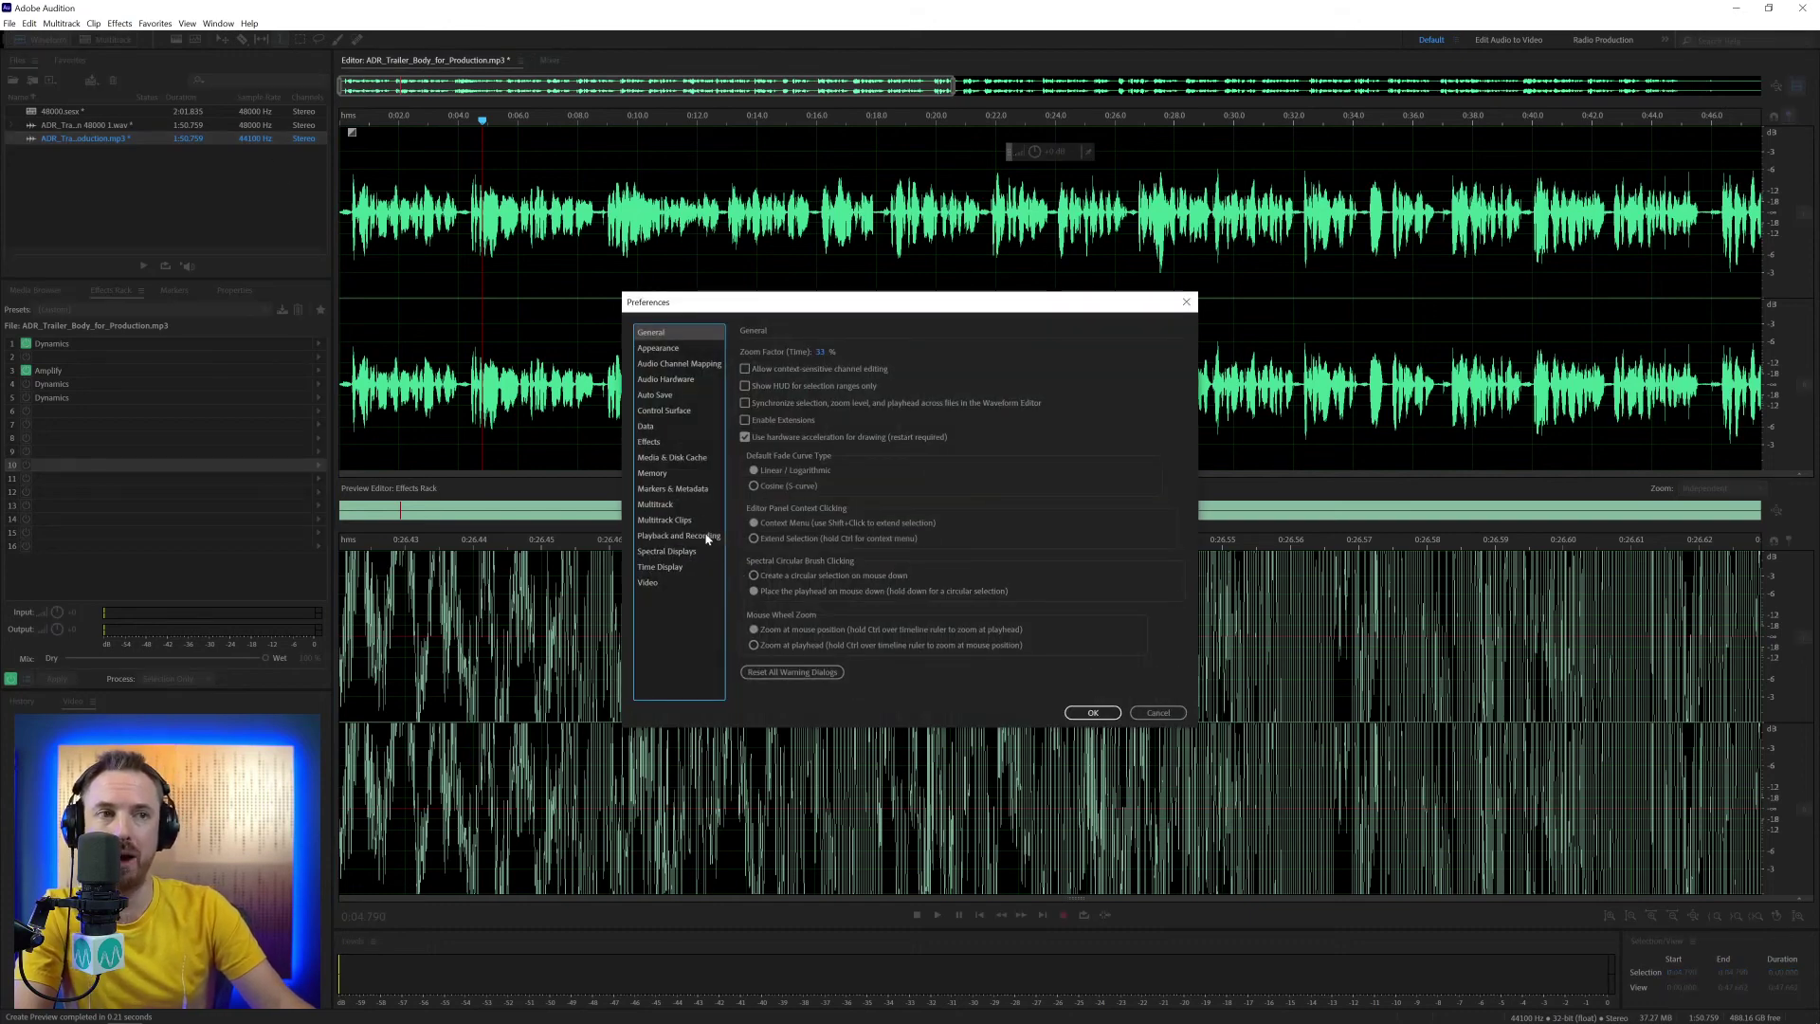
left_click(647, 443)
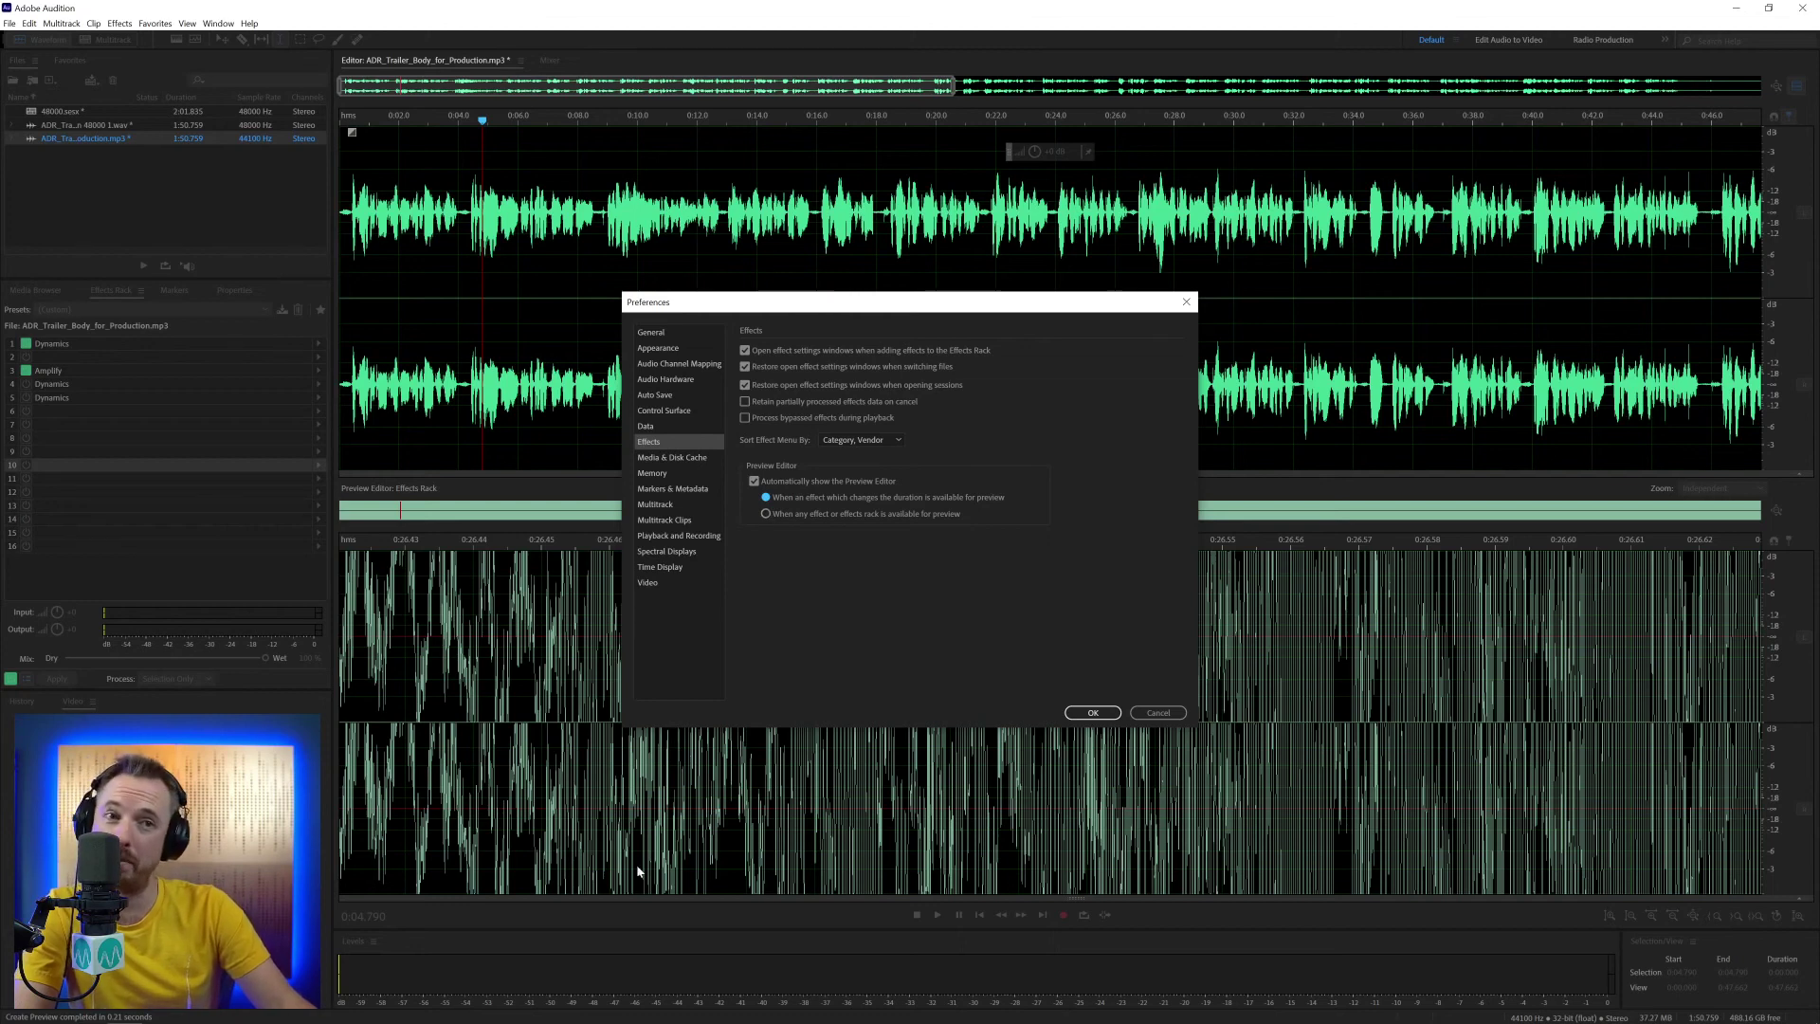
left_click(774, 484)
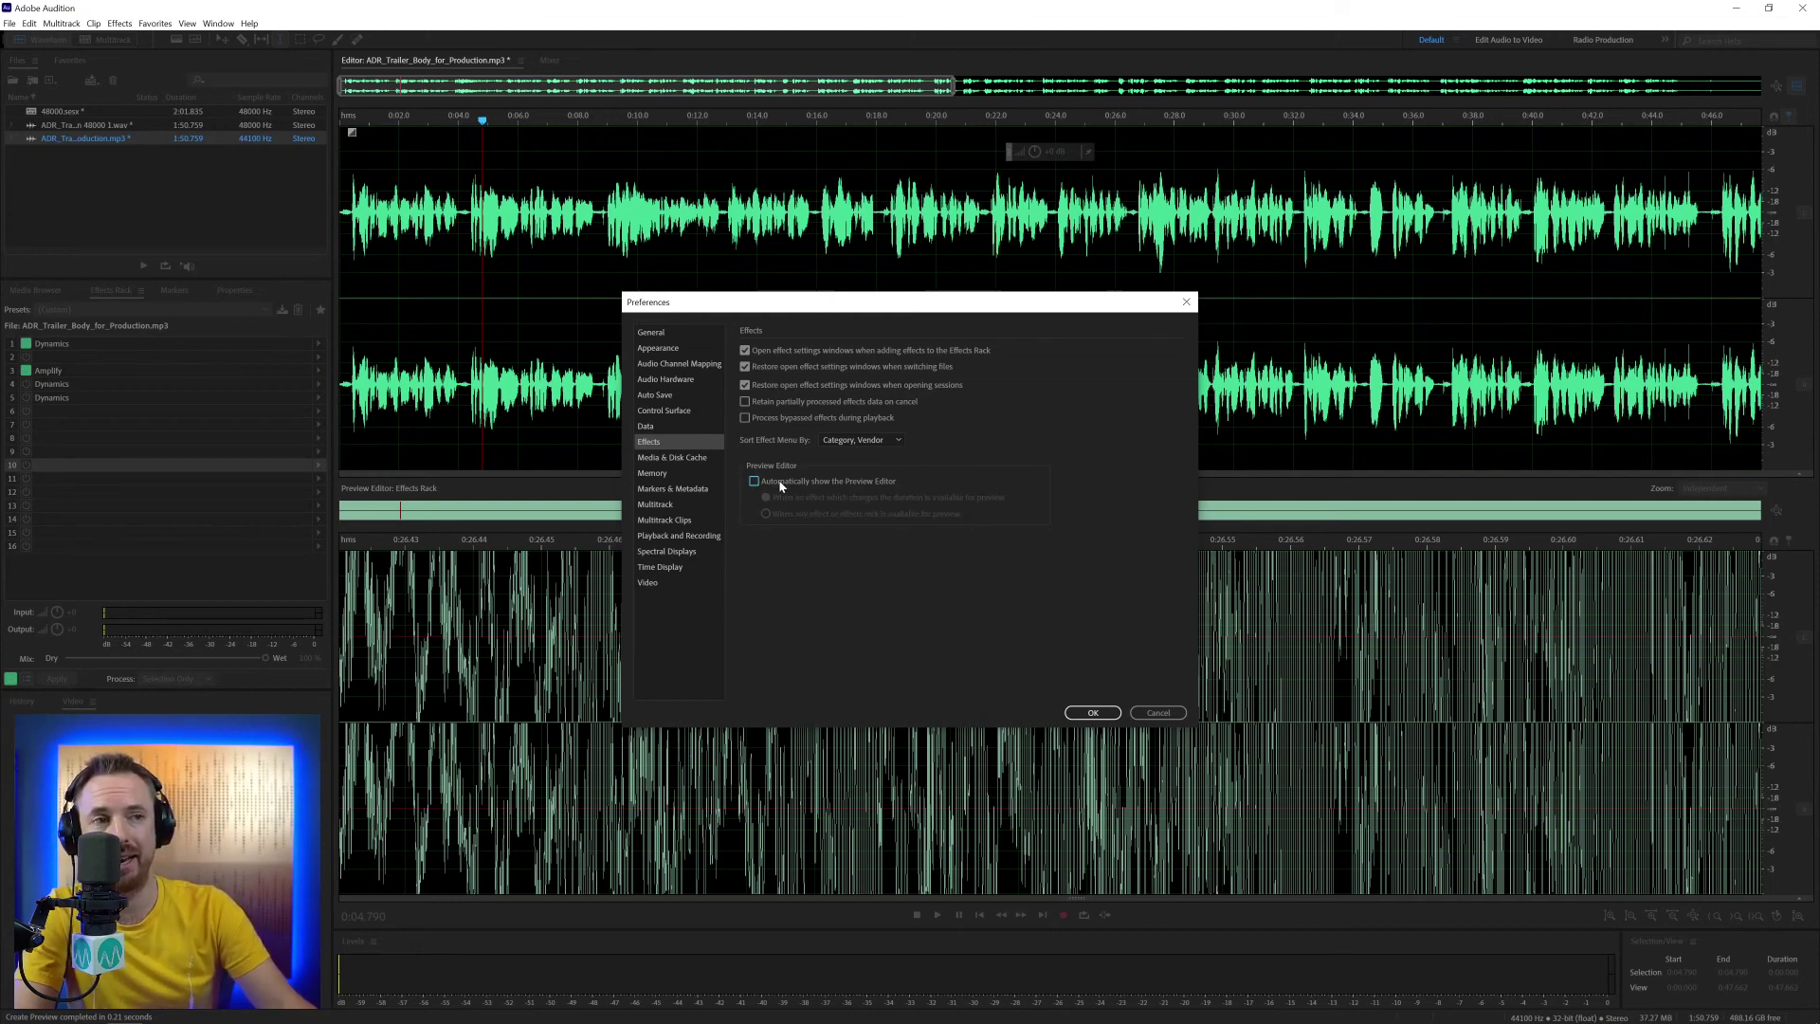
left_click(755, 481)
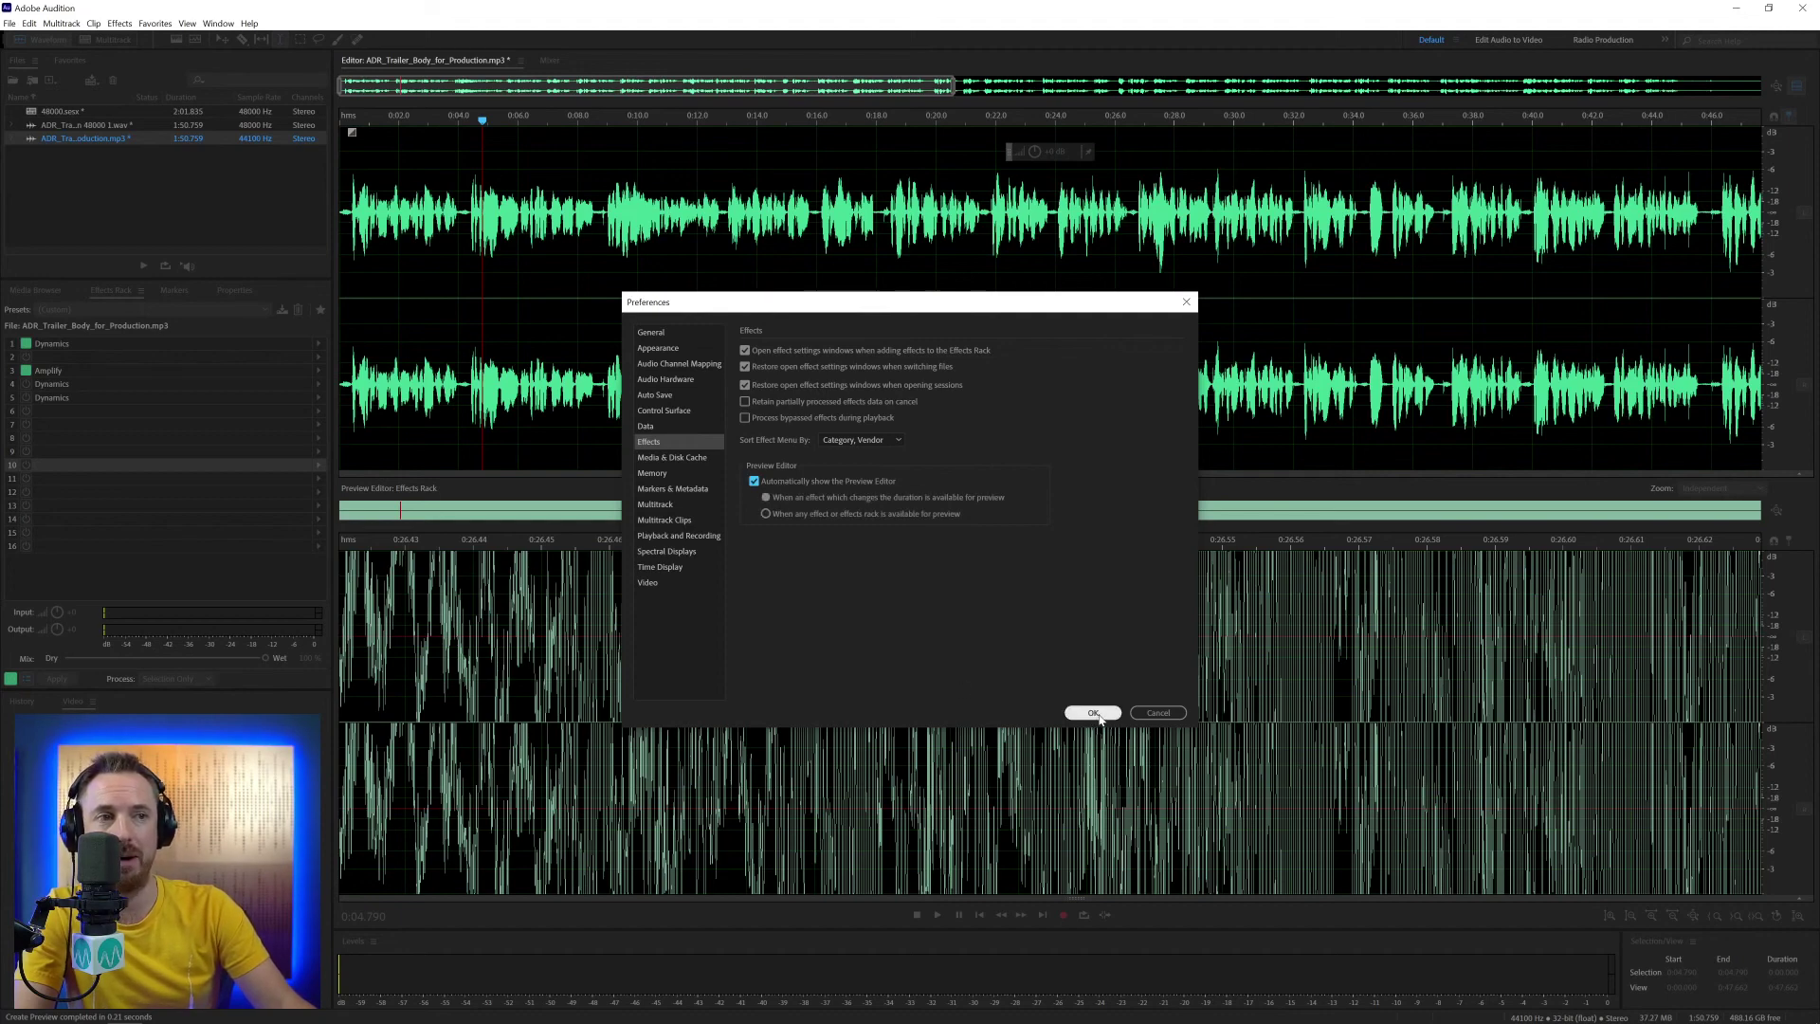